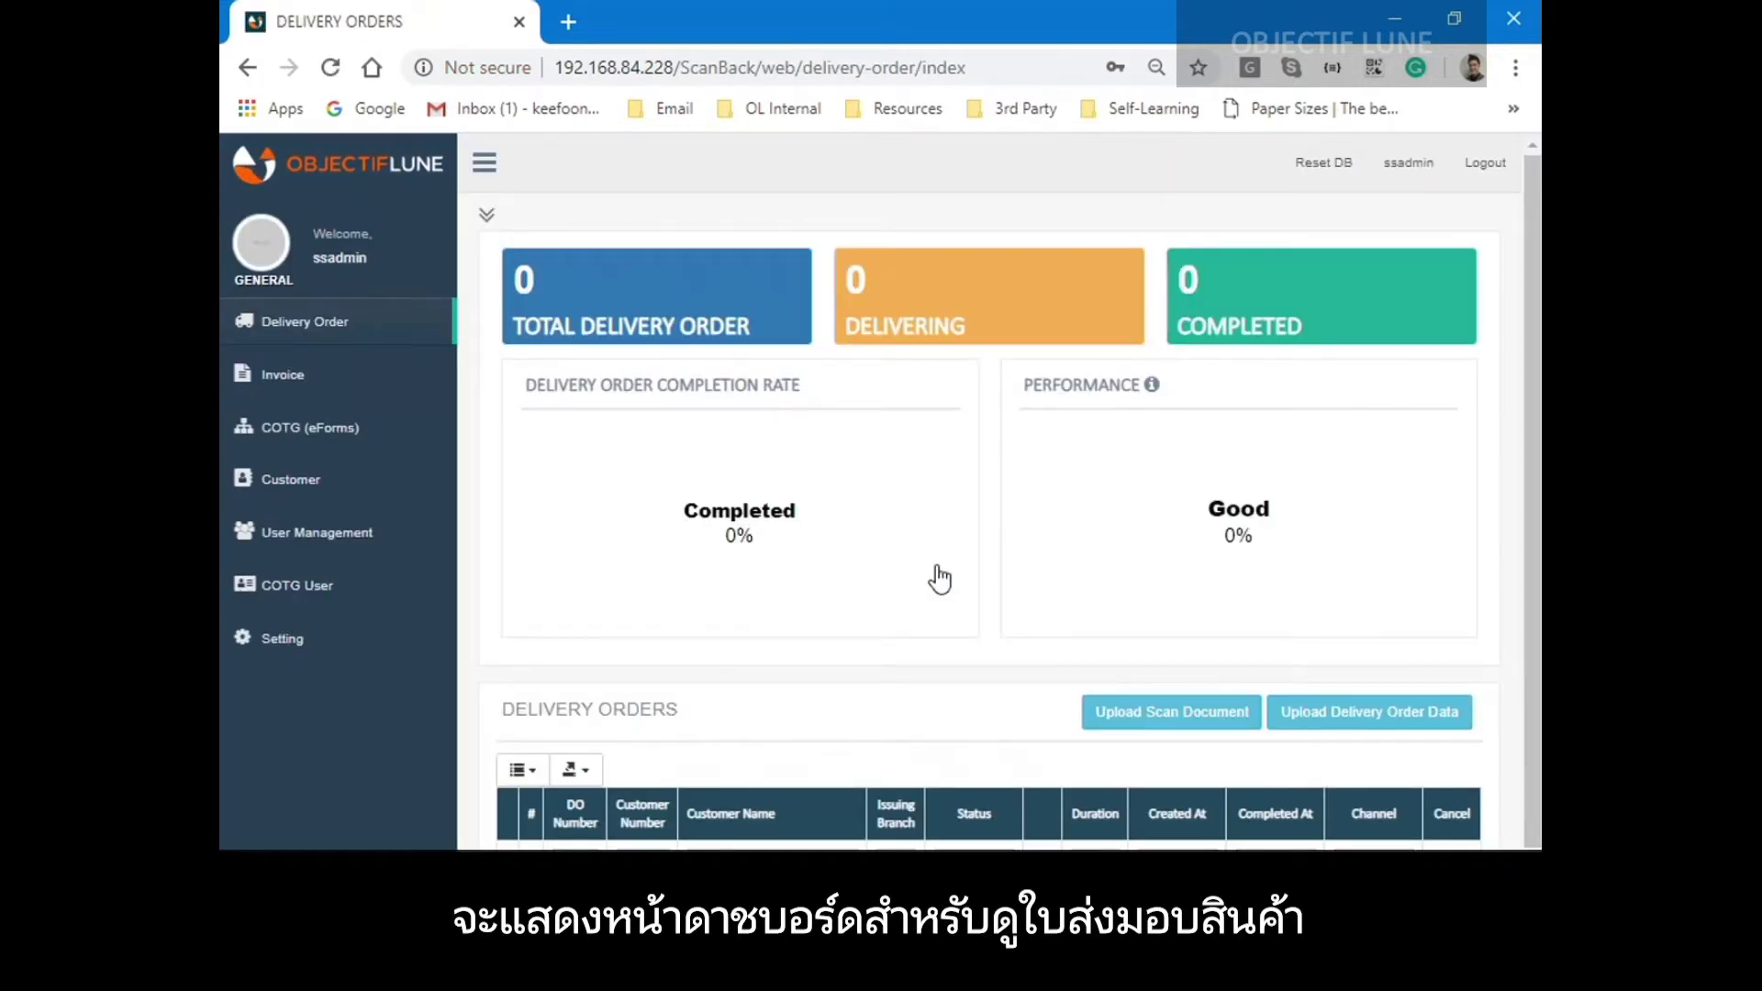
# Select data_DO_5rec.txt as the delivery order data file to upload.
pyautogui.scroll(-1, 939, 578)
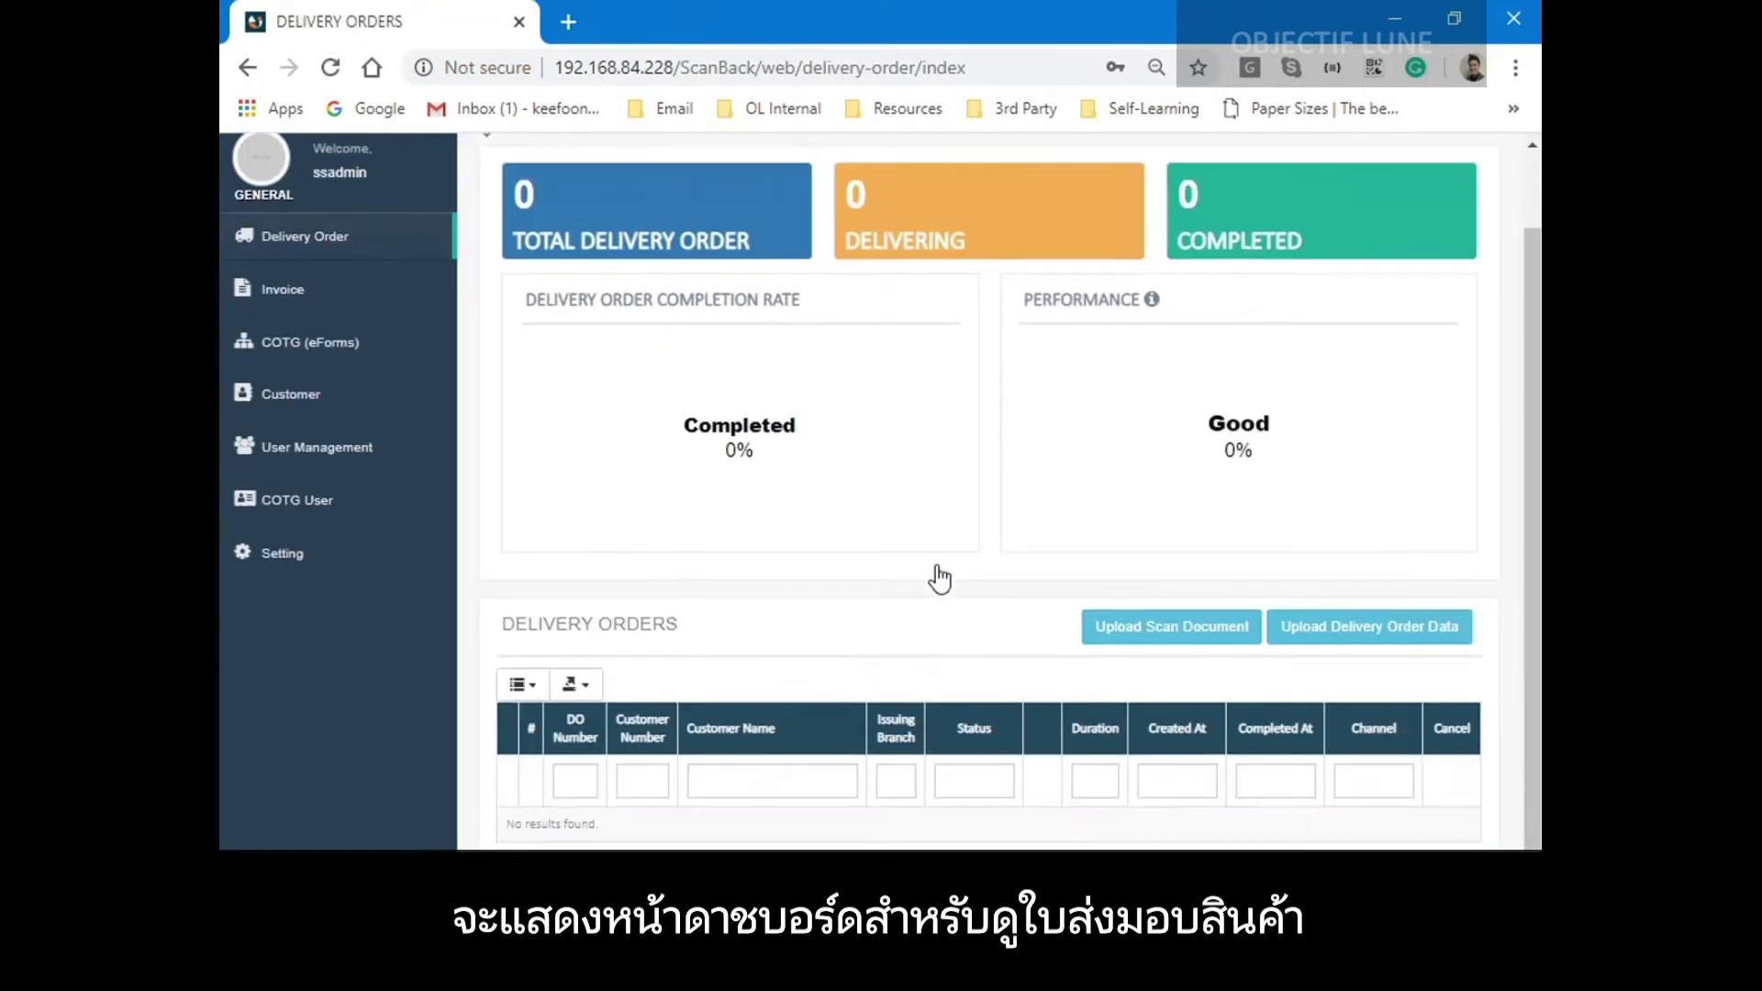
pyautogui.click(1330, 632)
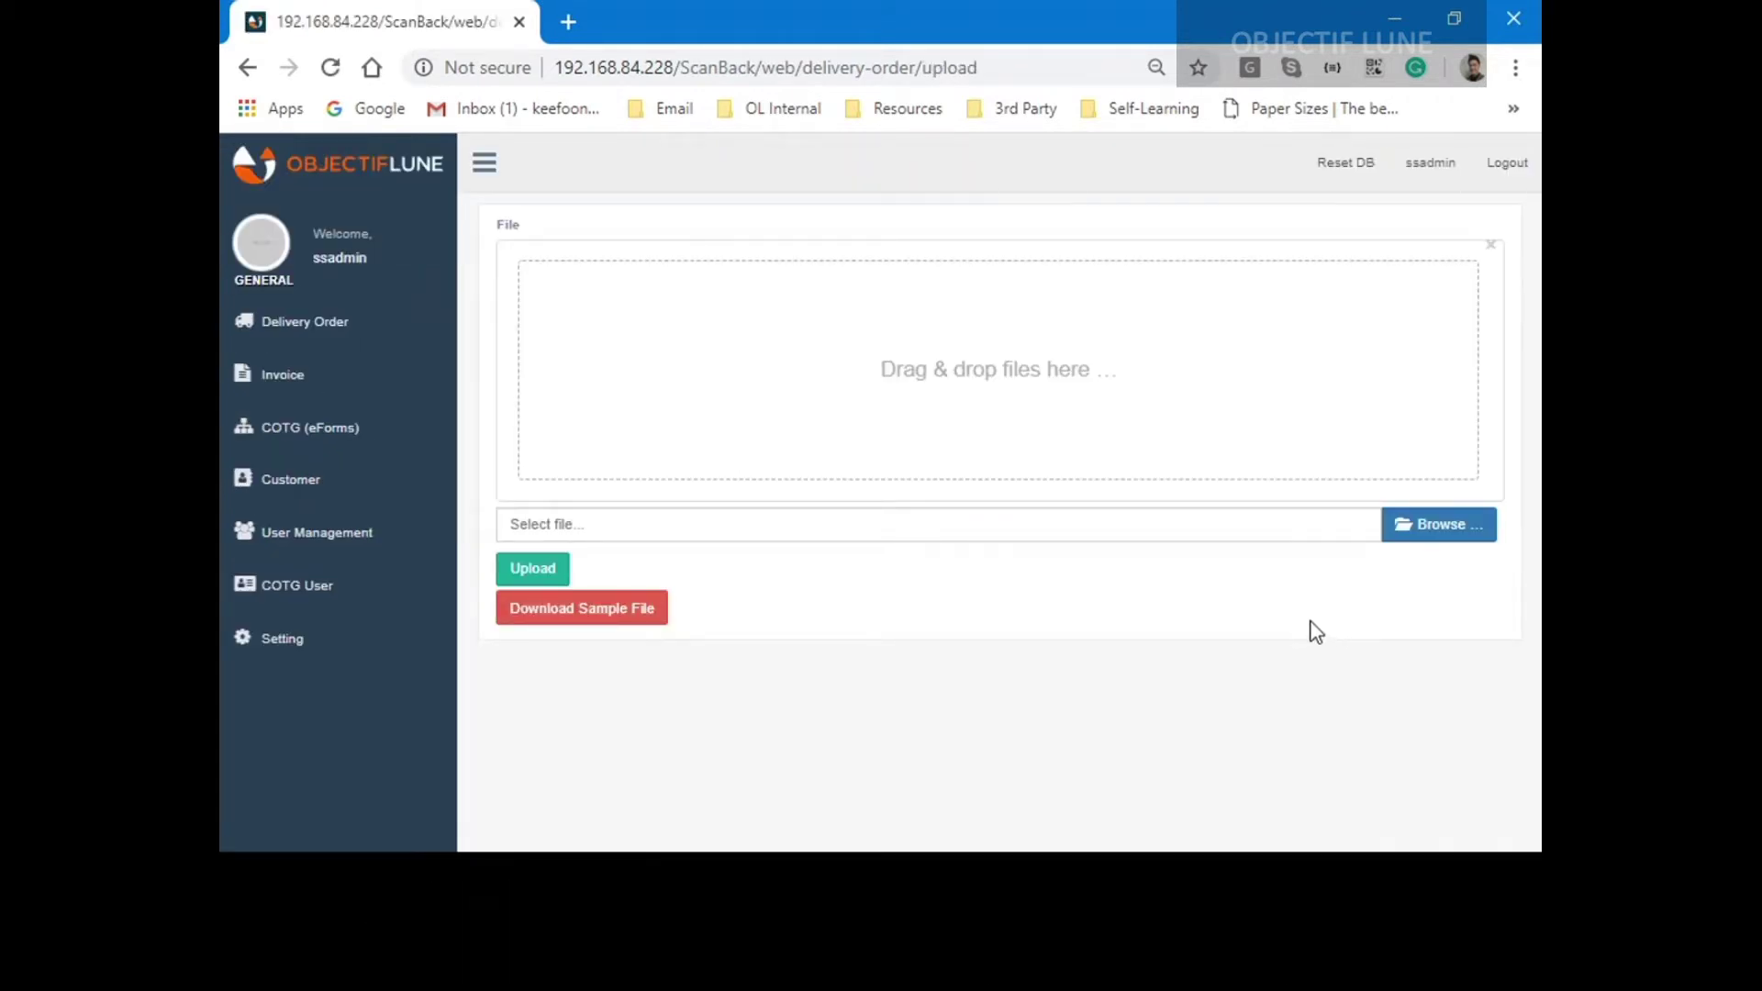
pyautogui.click(1437, 528)
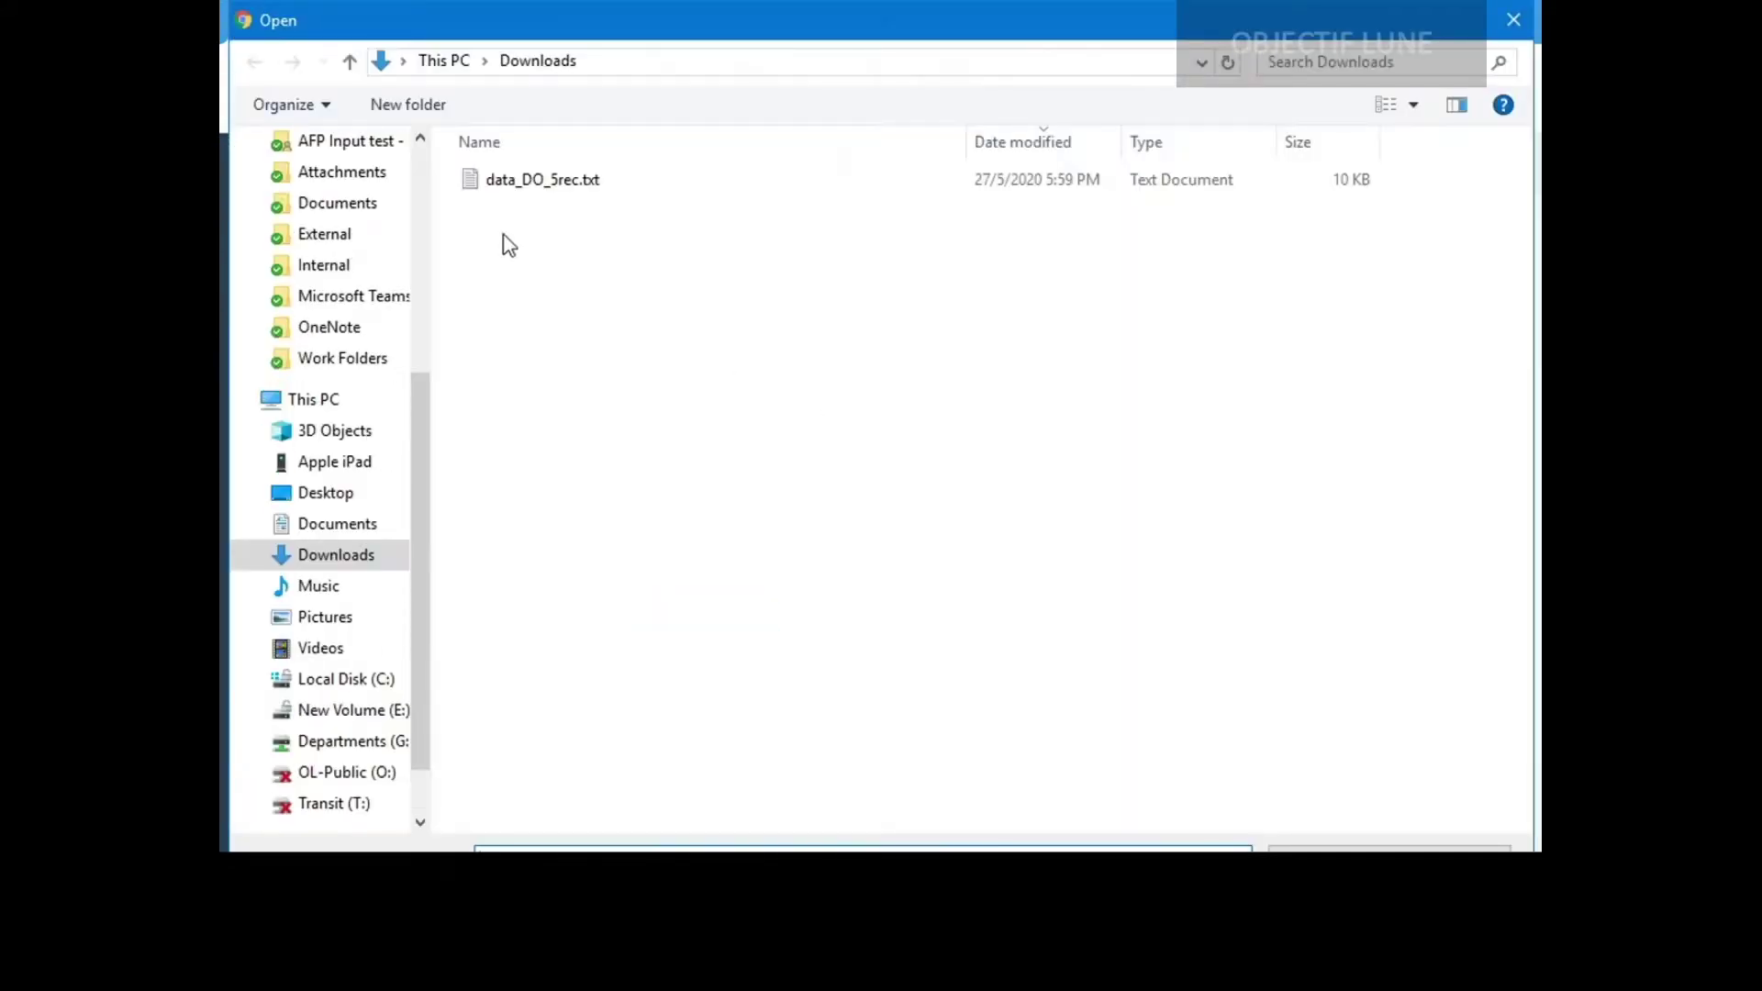
pyautogui.doubleClick(544, 179)
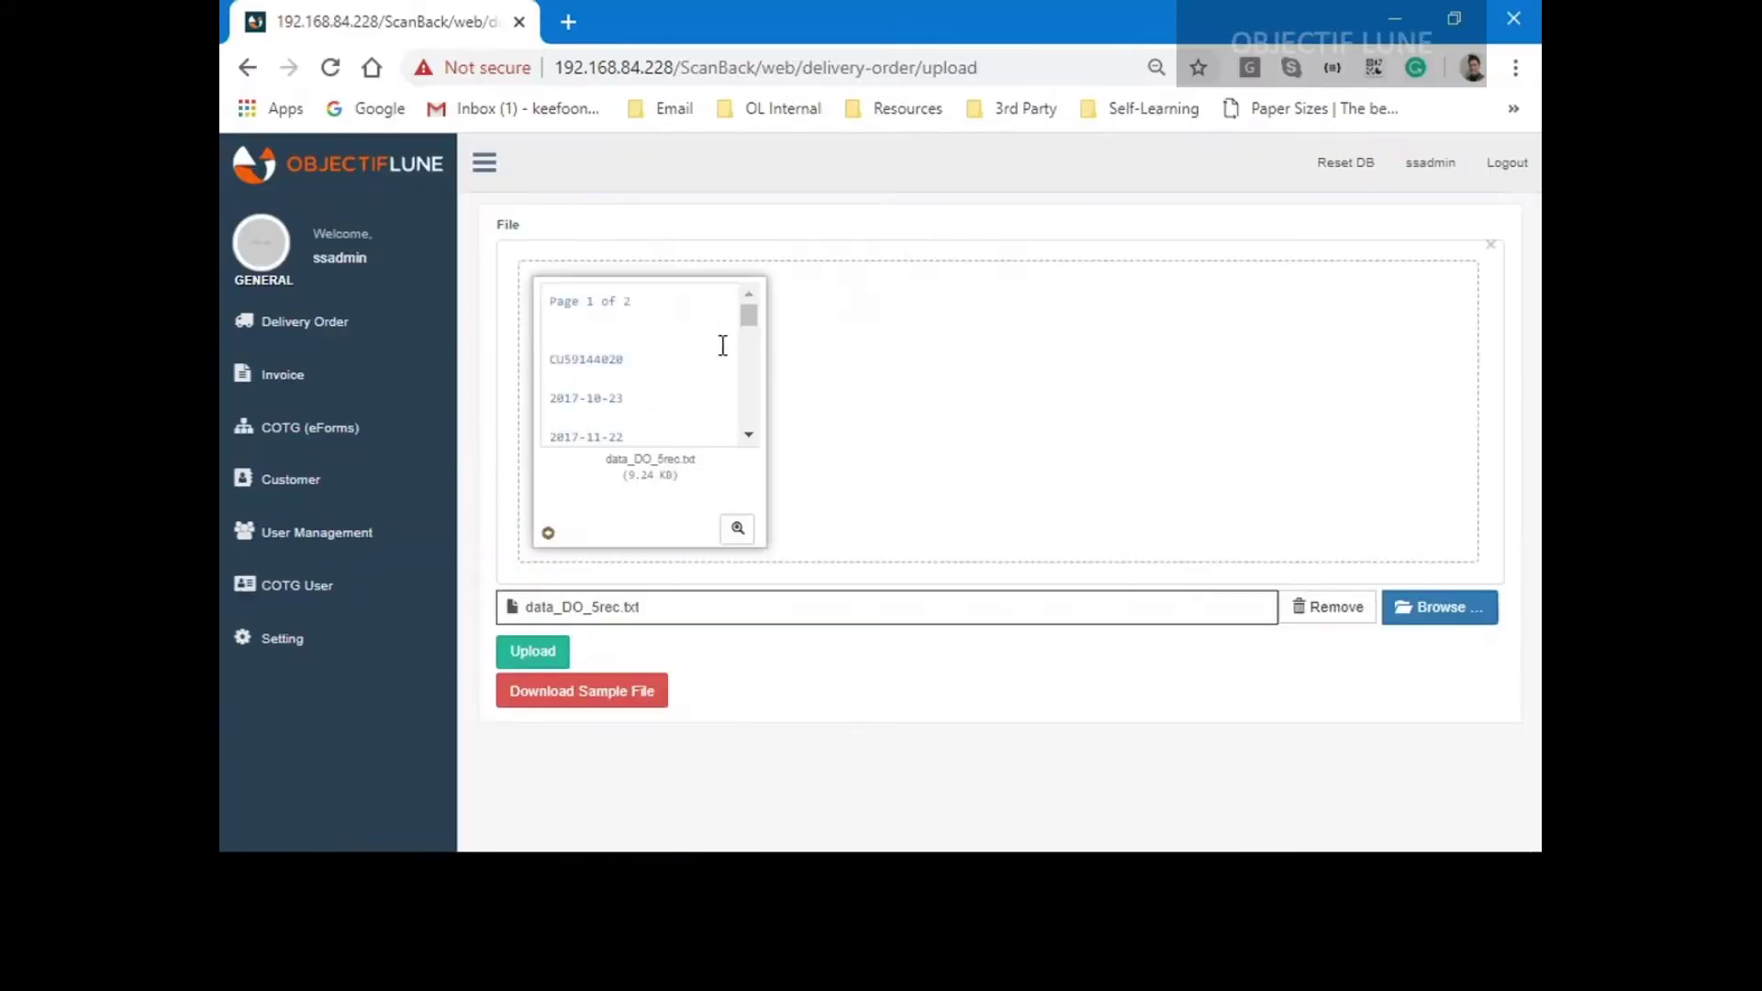
# Check data_DO_5rec.txt in the enlarged preview, then upload it.
pyautogui.click(737, 530)
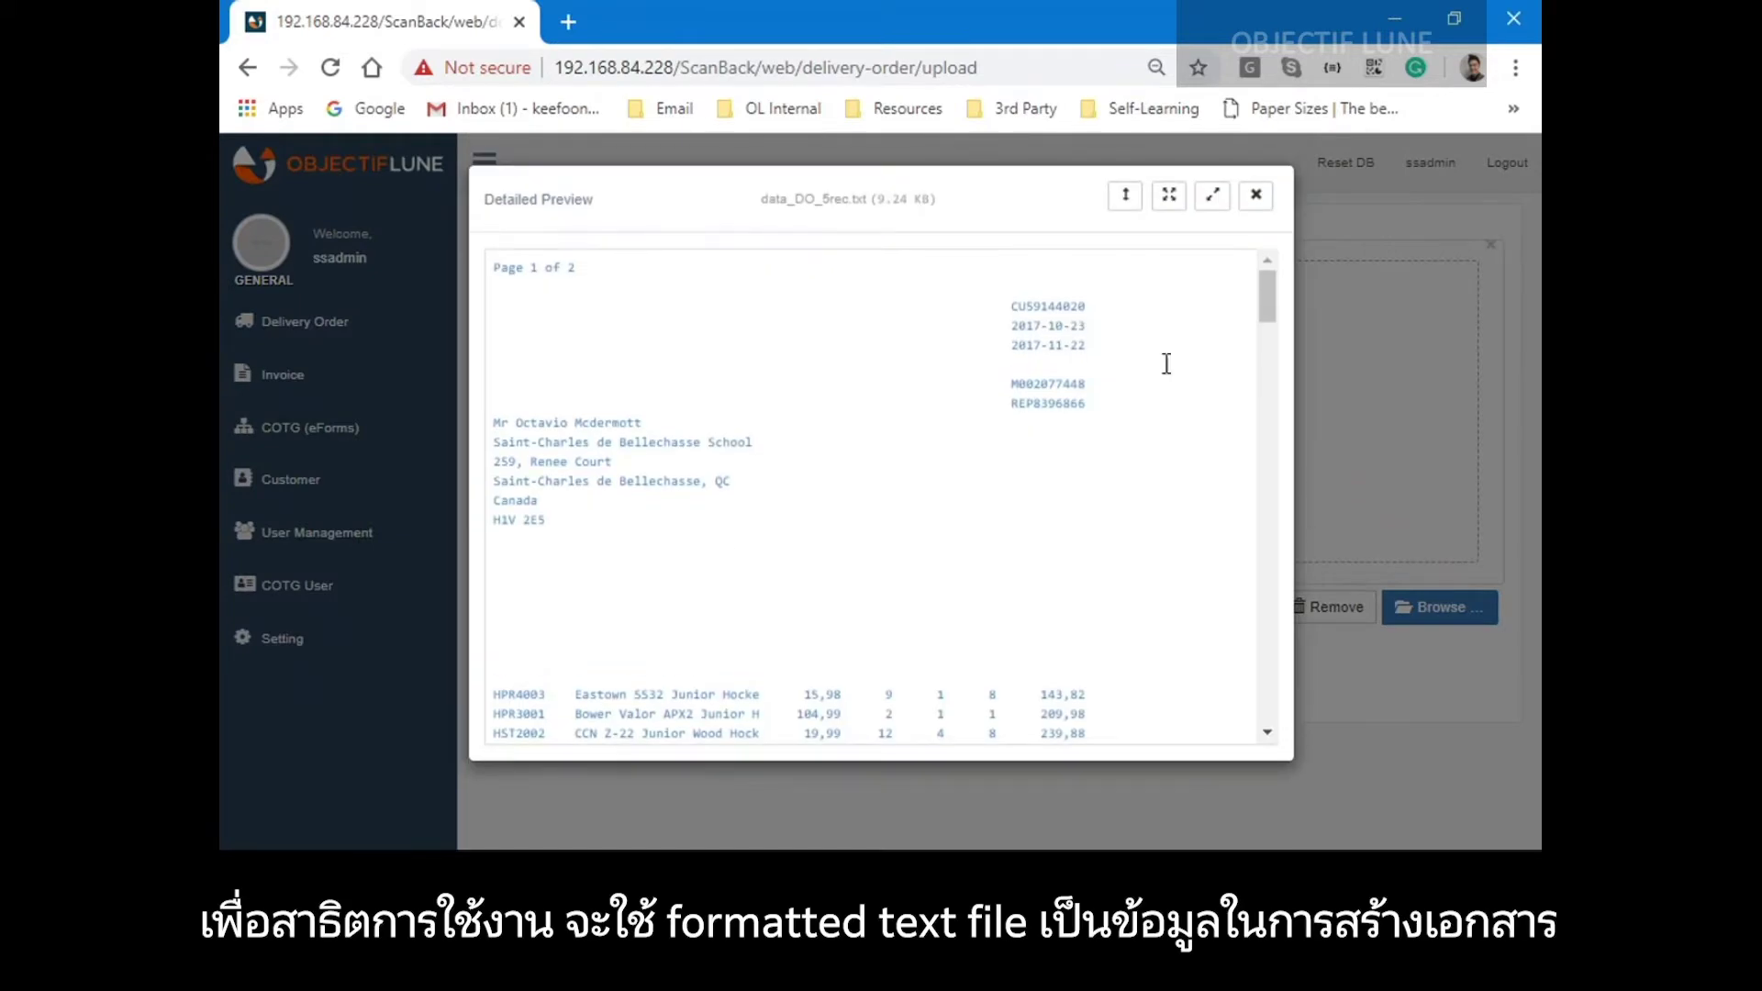
pyautogui.moveTo(1271, 319); pyautogui.dragTo(1271, 248)
pyautogui.click(1256, 194)
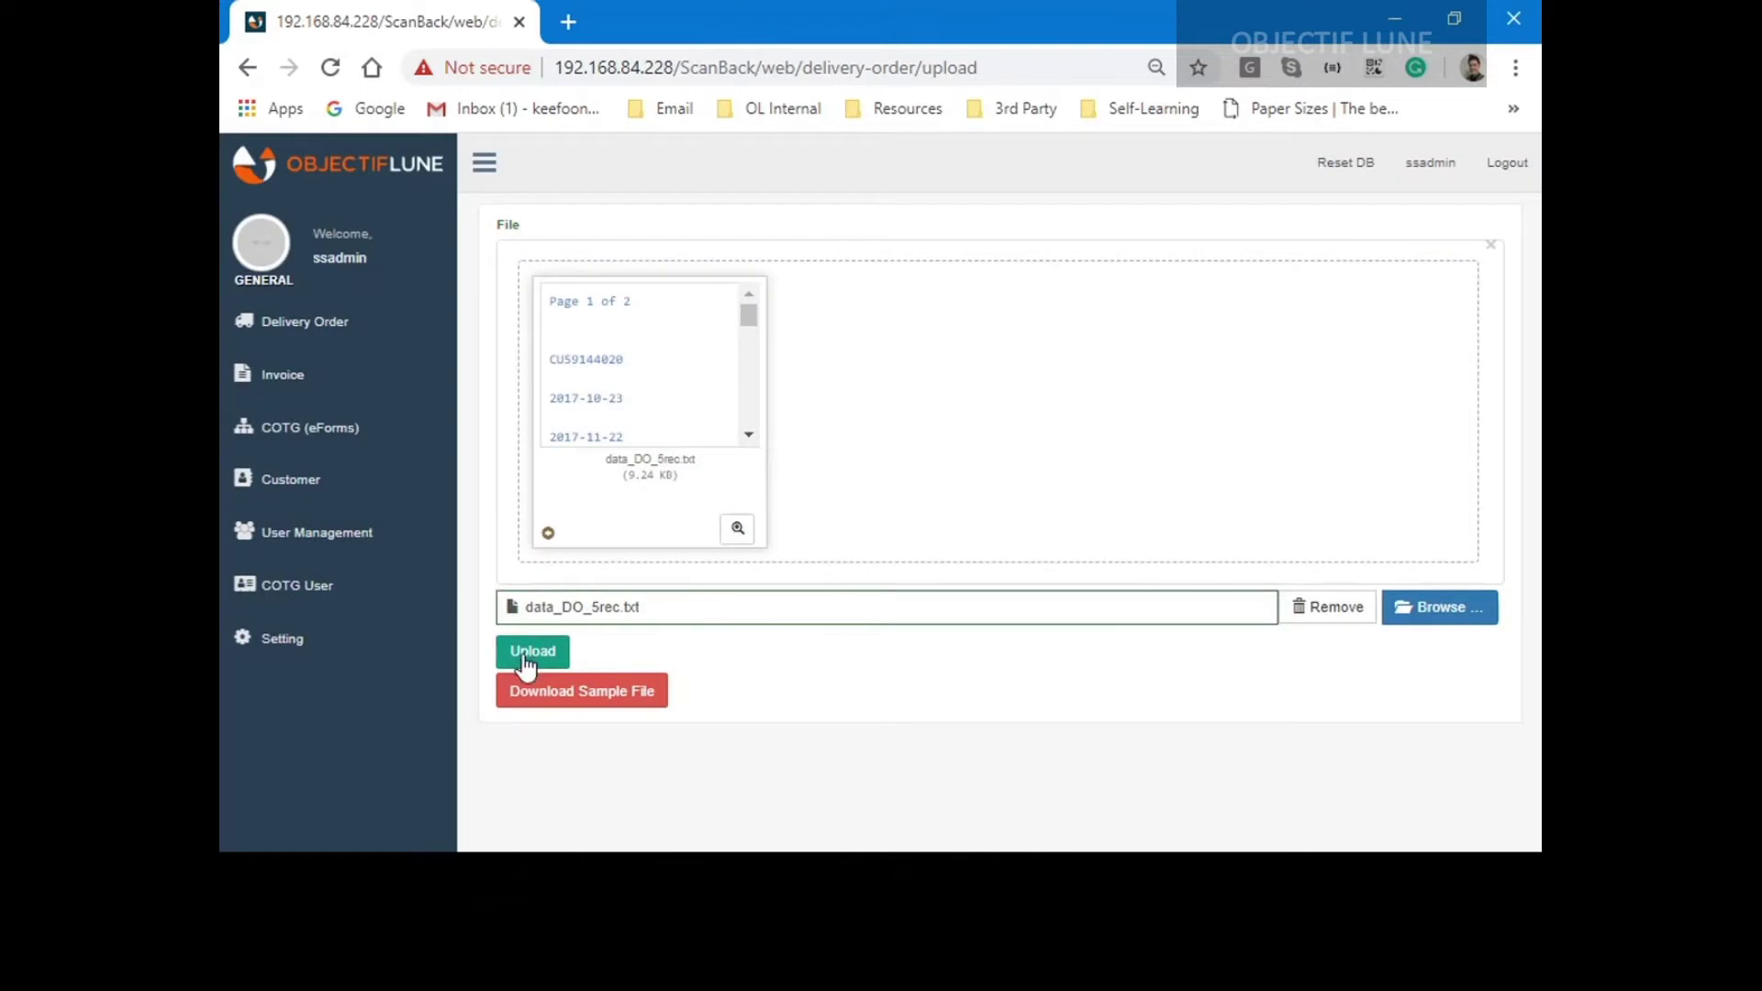
pyautogui.click(526, 658)
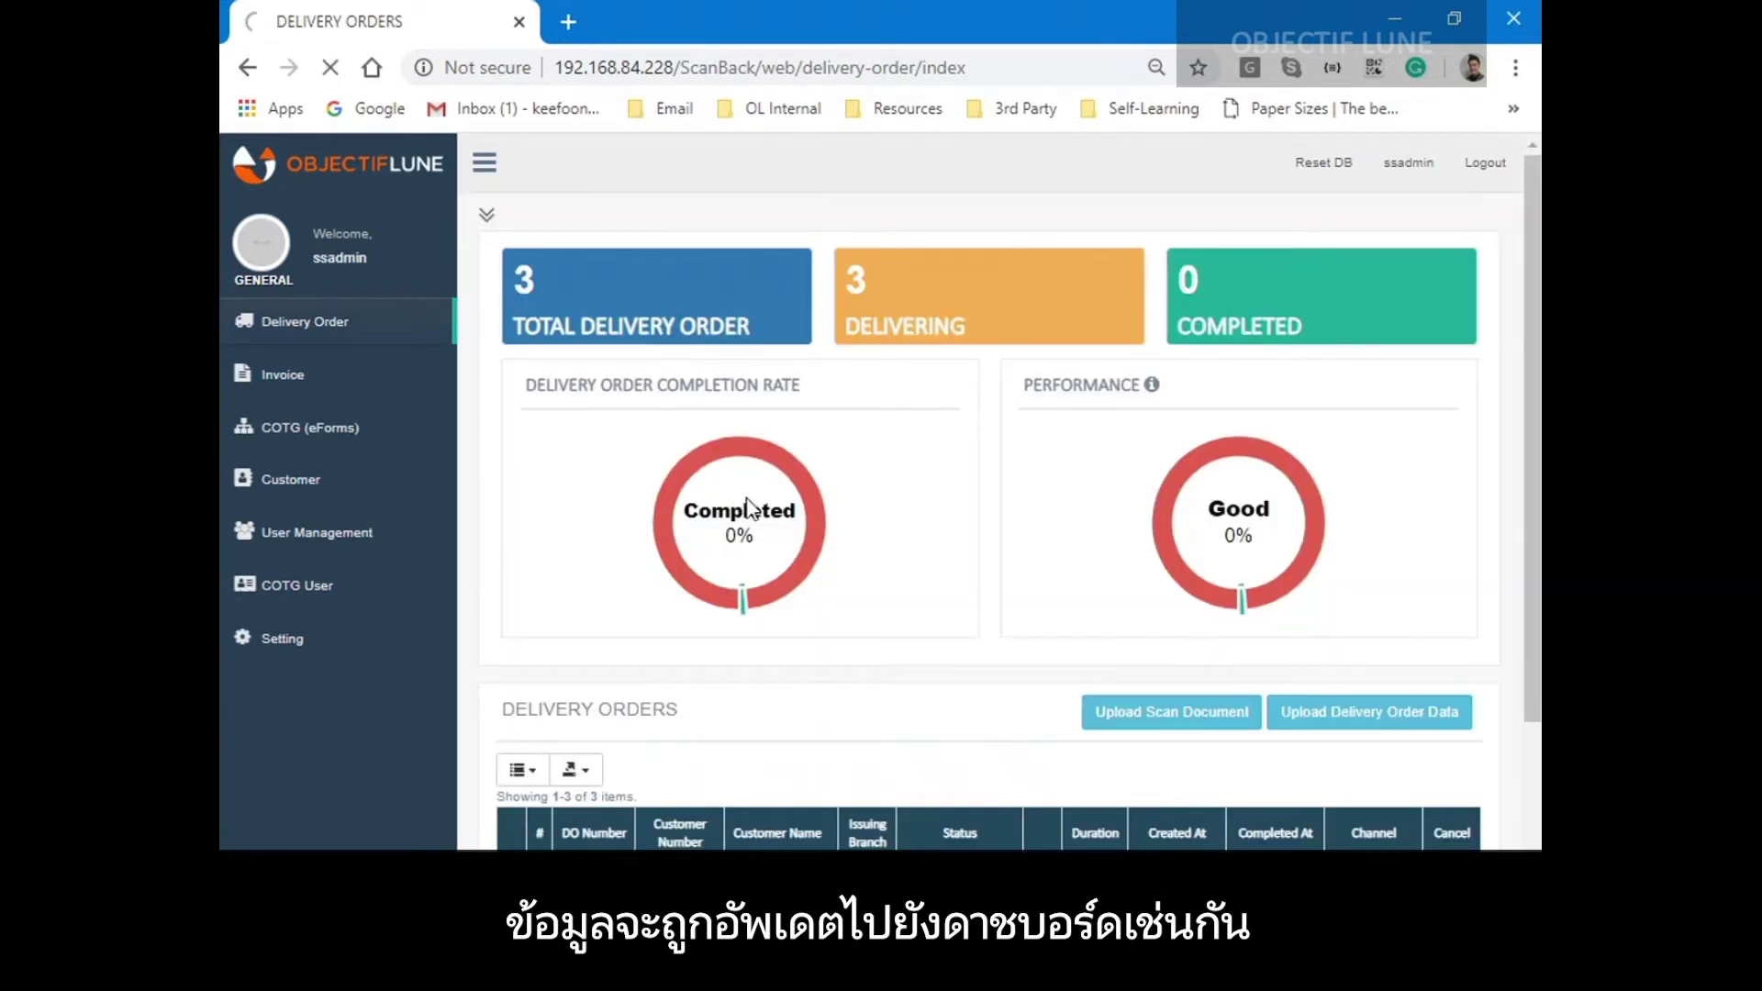
pyautogui.scroll(-1, 924, 498)
pyautogui.scroll(-2, 924, 498)
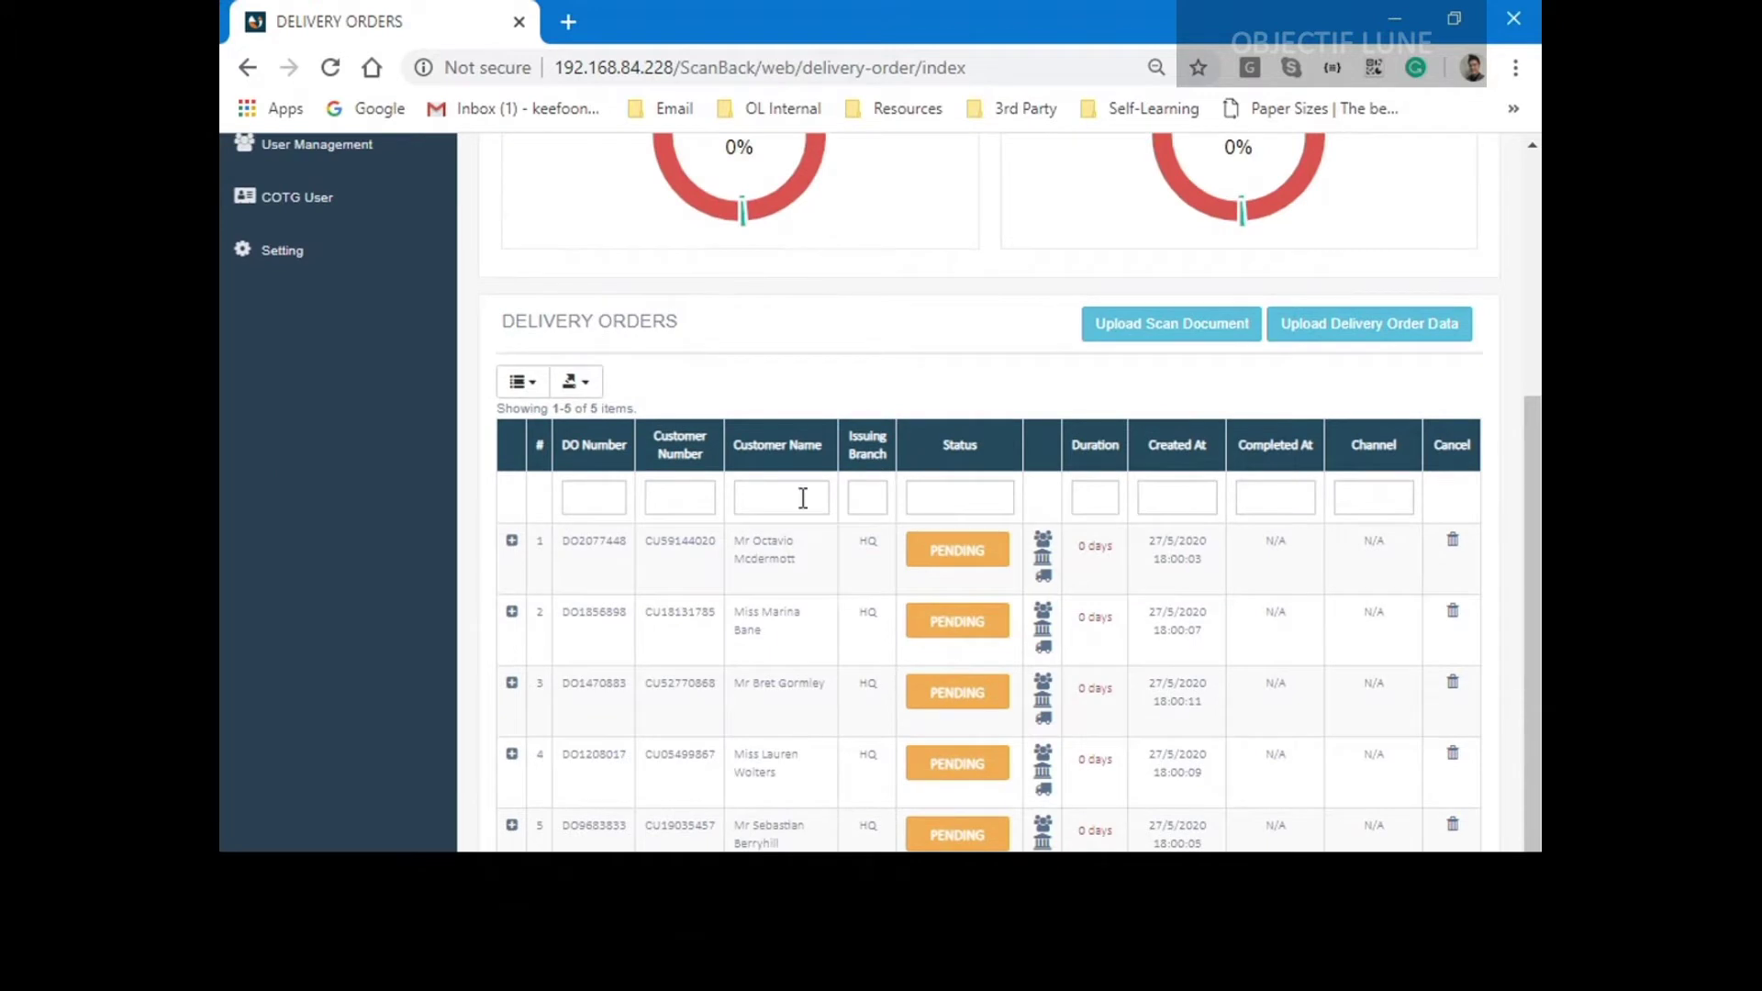
pyautogui.click(511, 543)
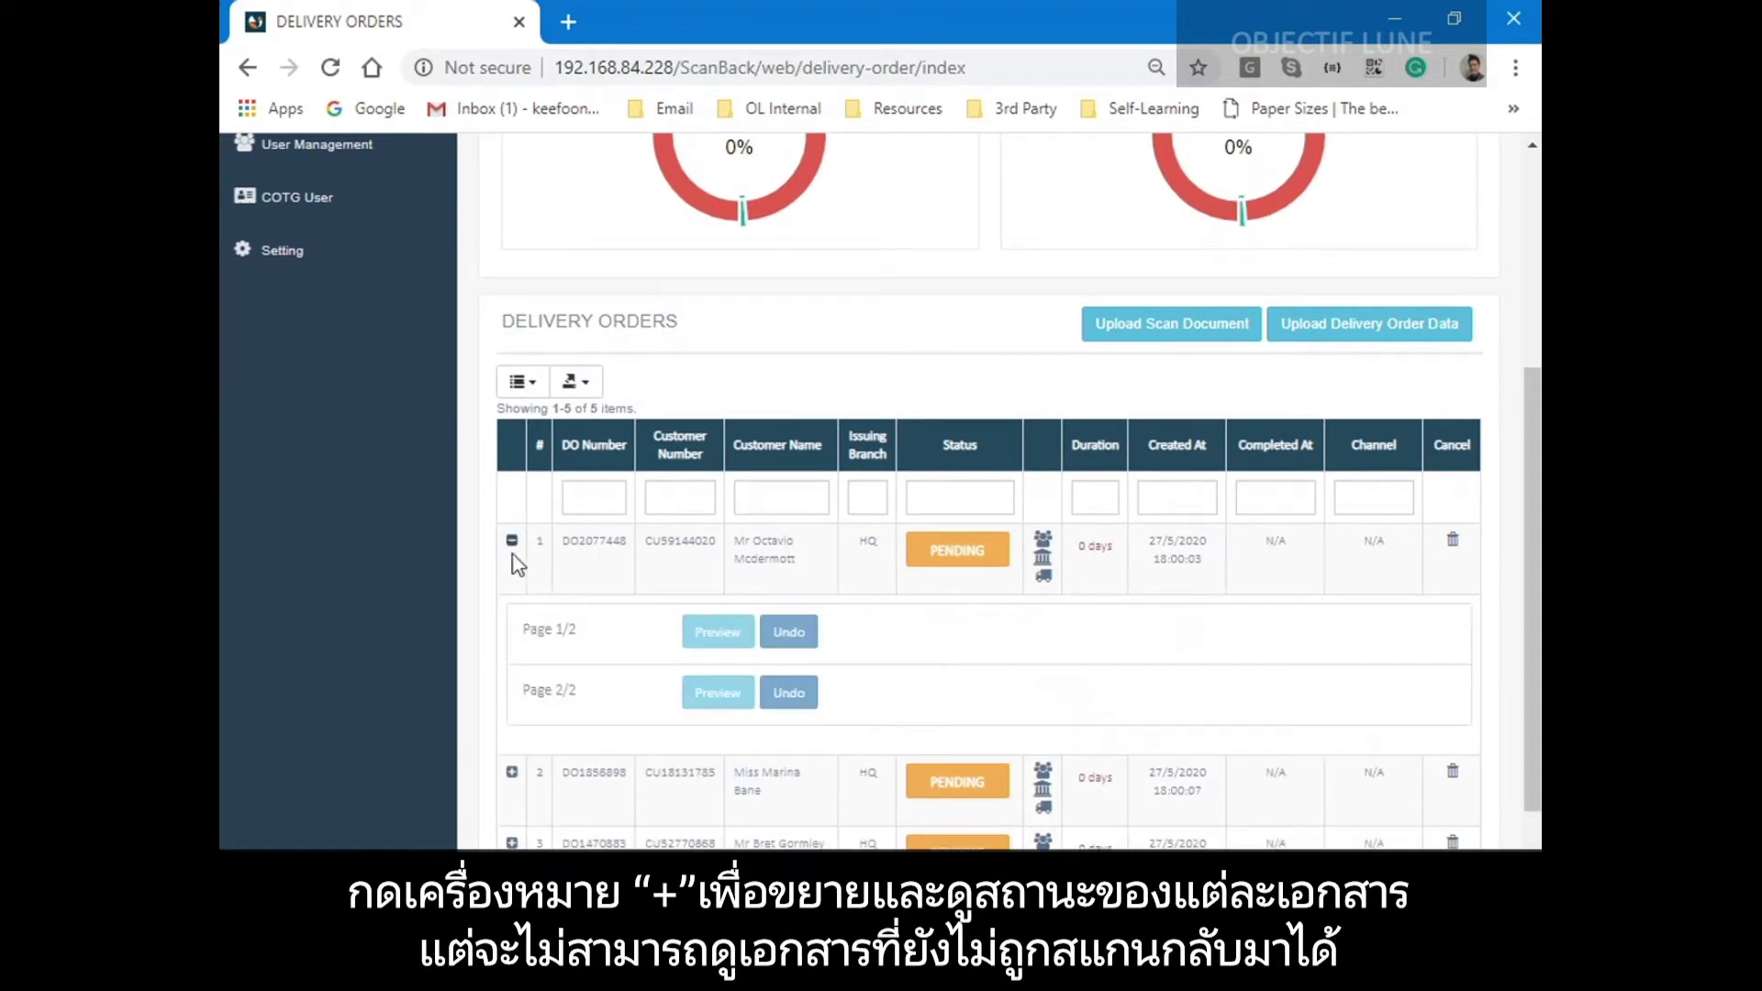
pyautogui.click(511, 543)
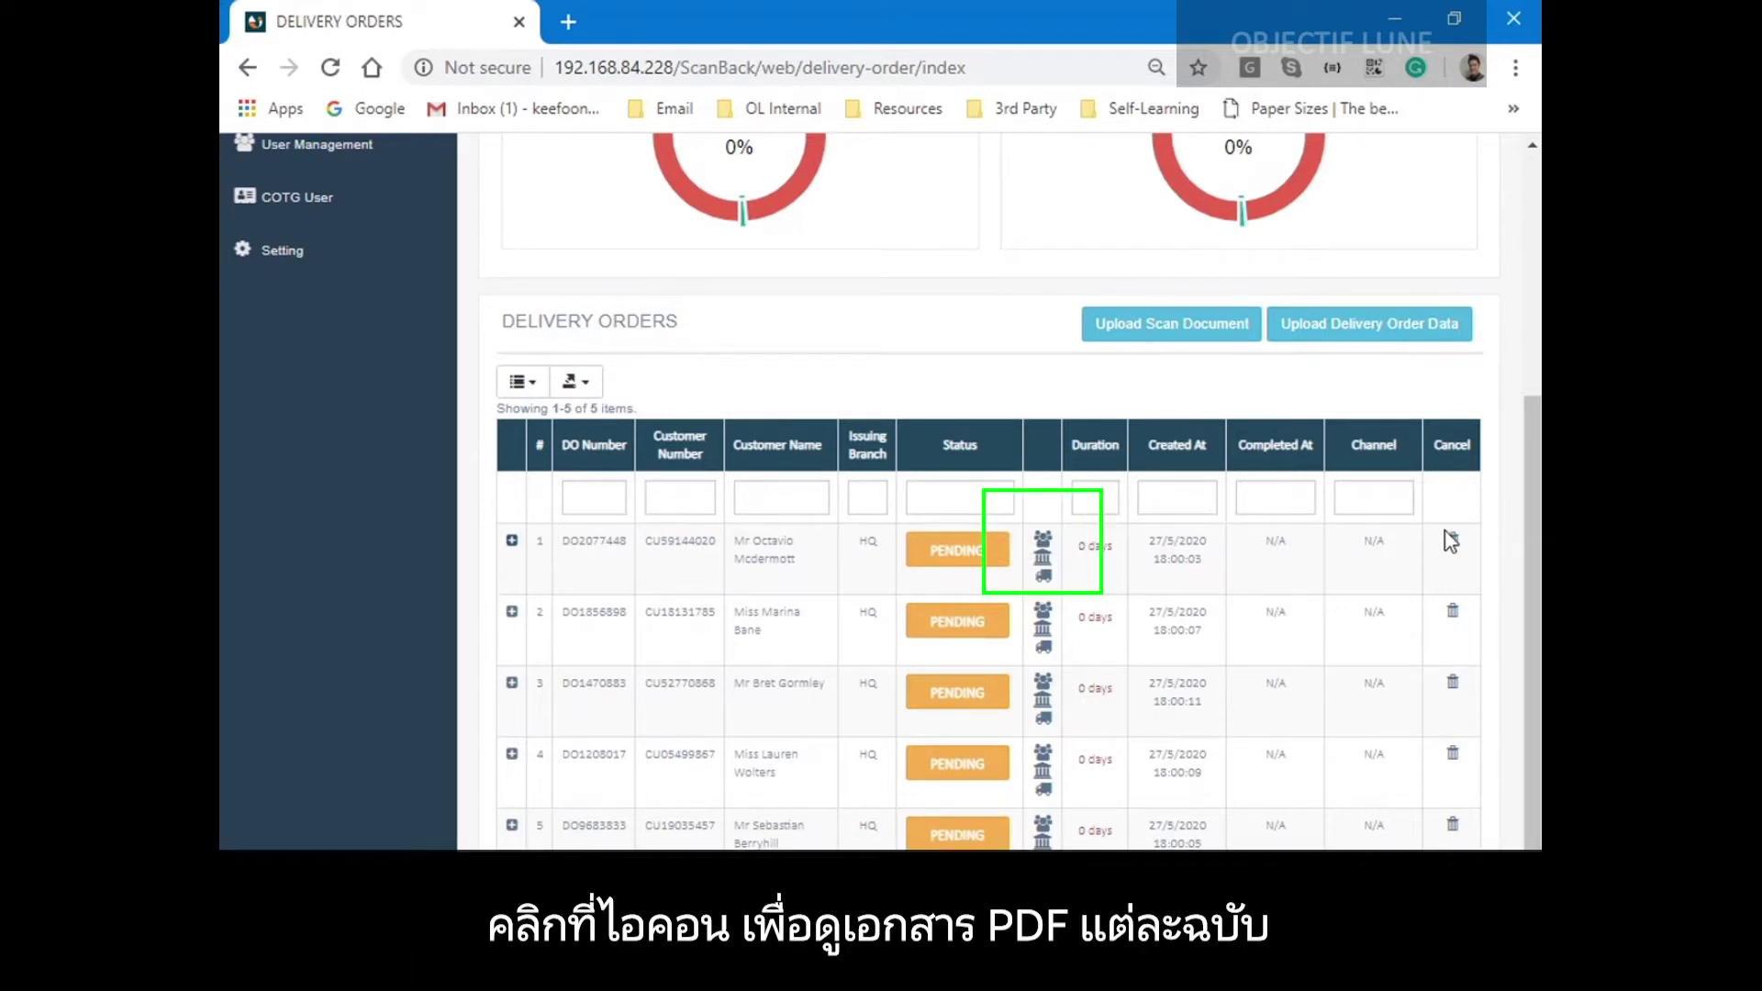
pyautogui.click(1039, 540)
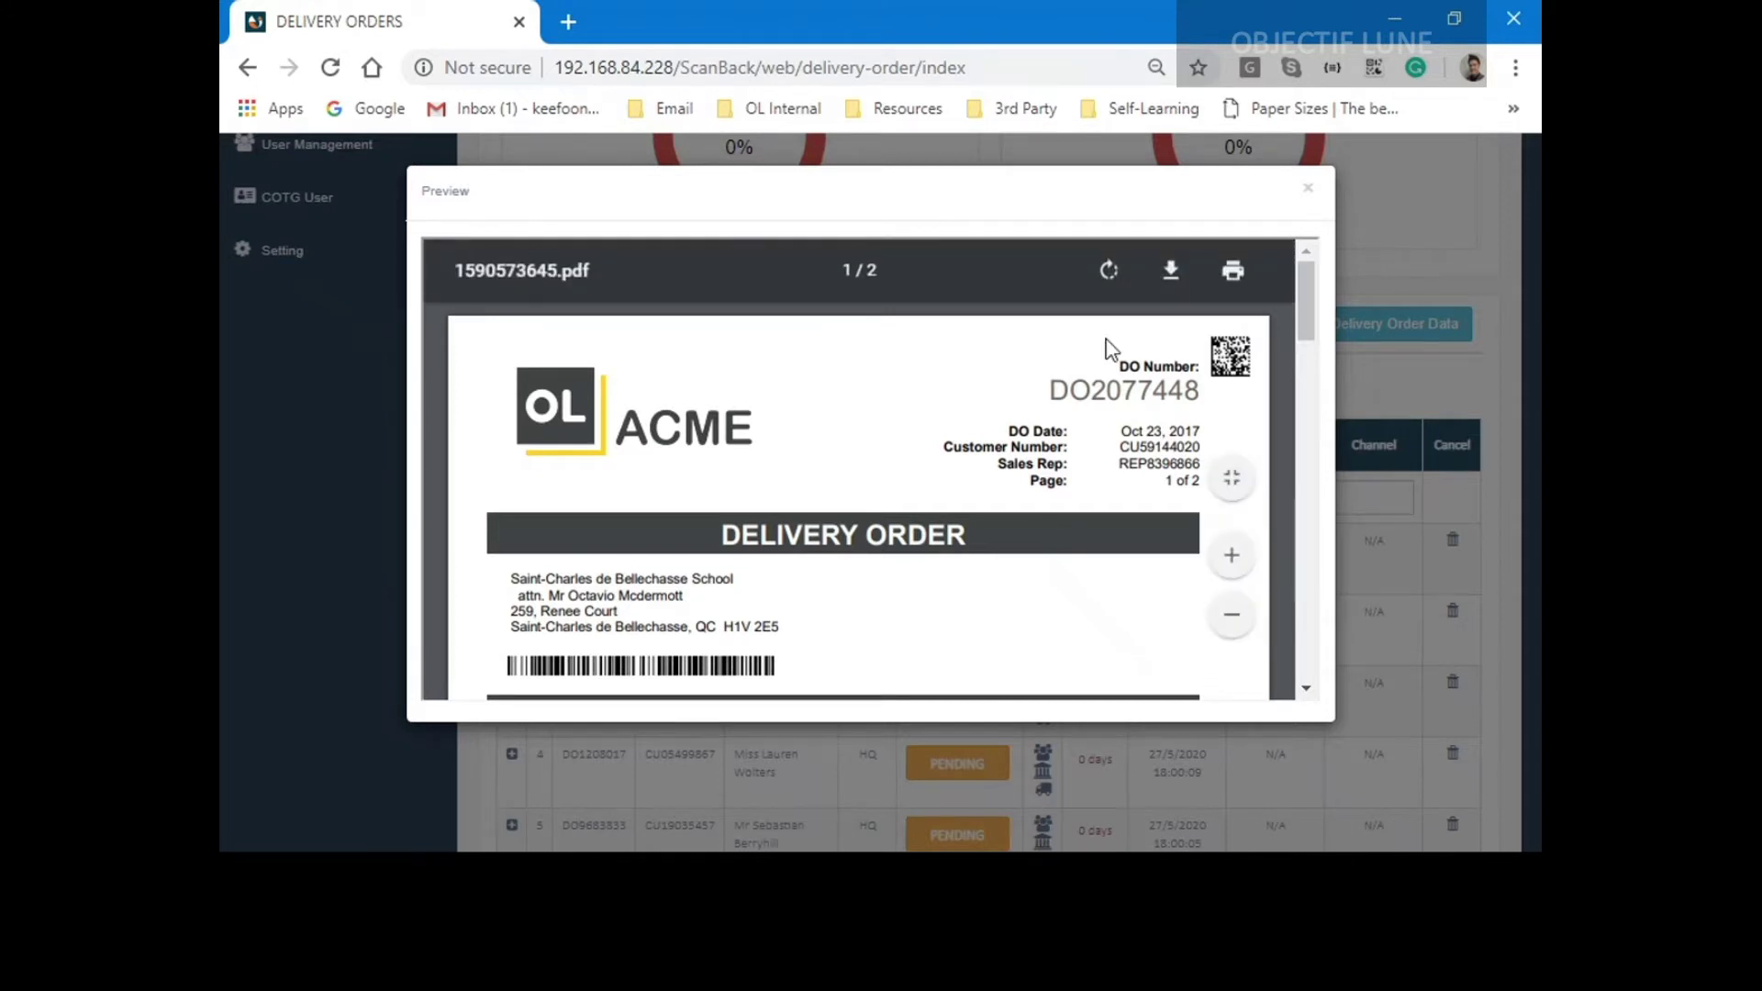
pyautogui.scroll(-8, 1105, 385)
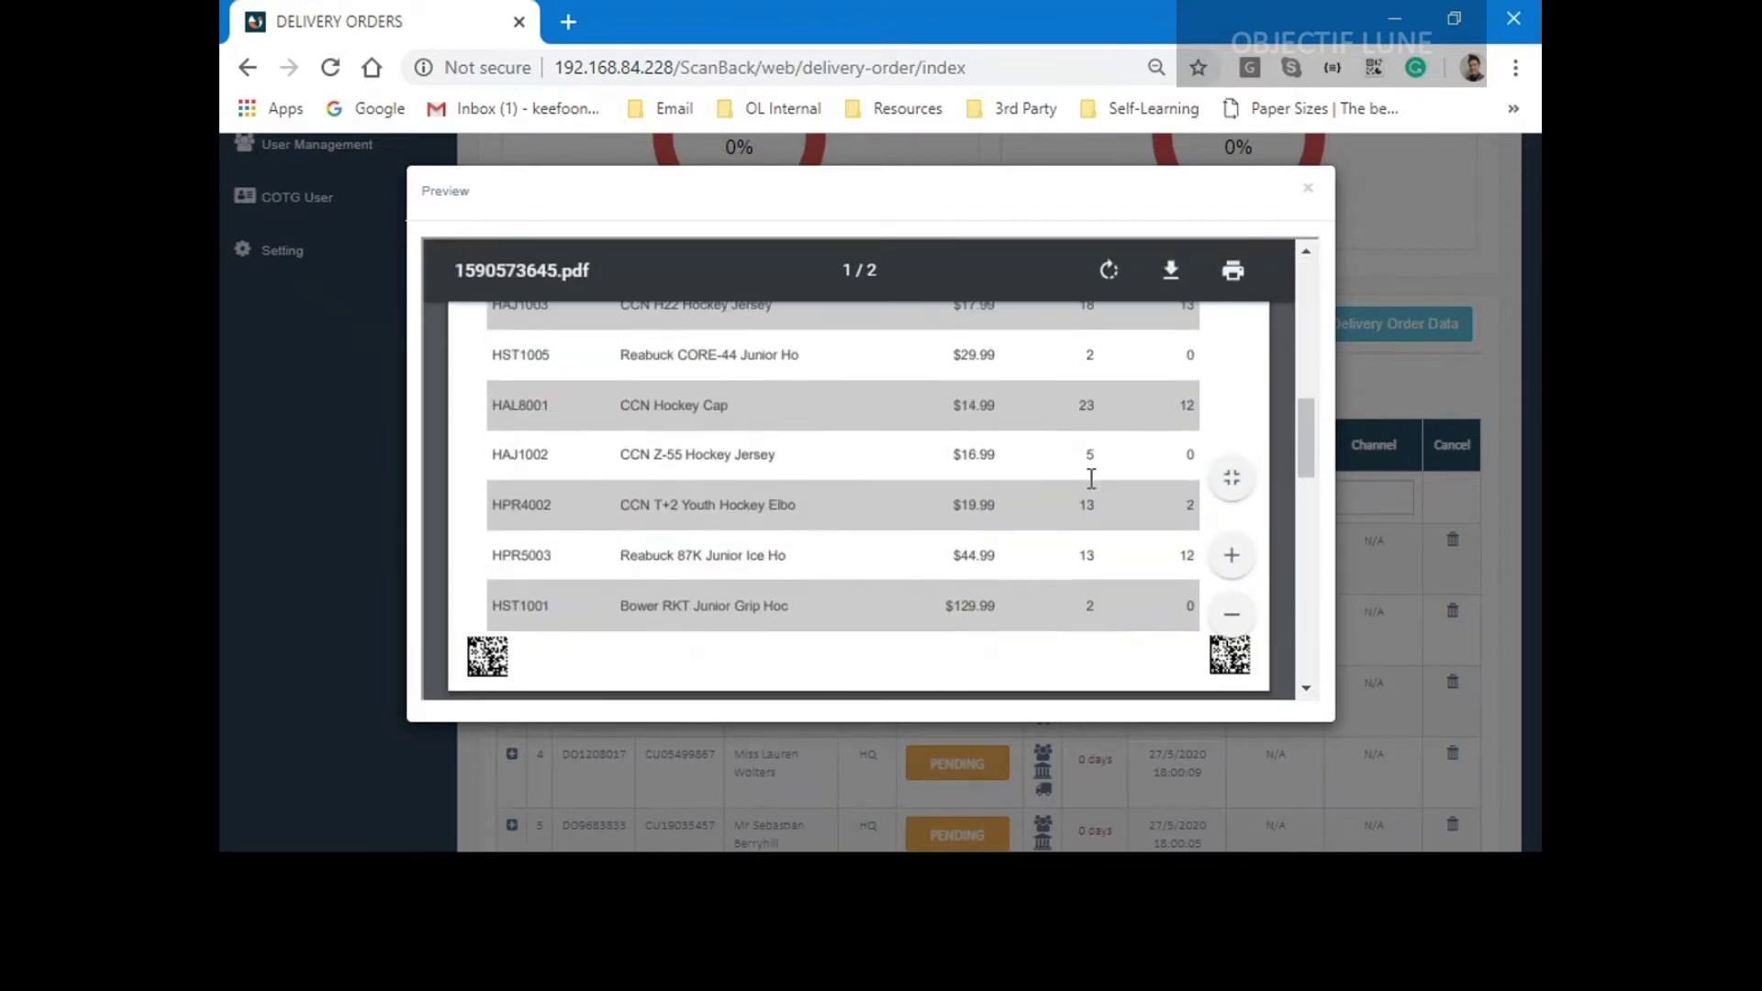
pyautogui.scroll(-10, 1092, 478)
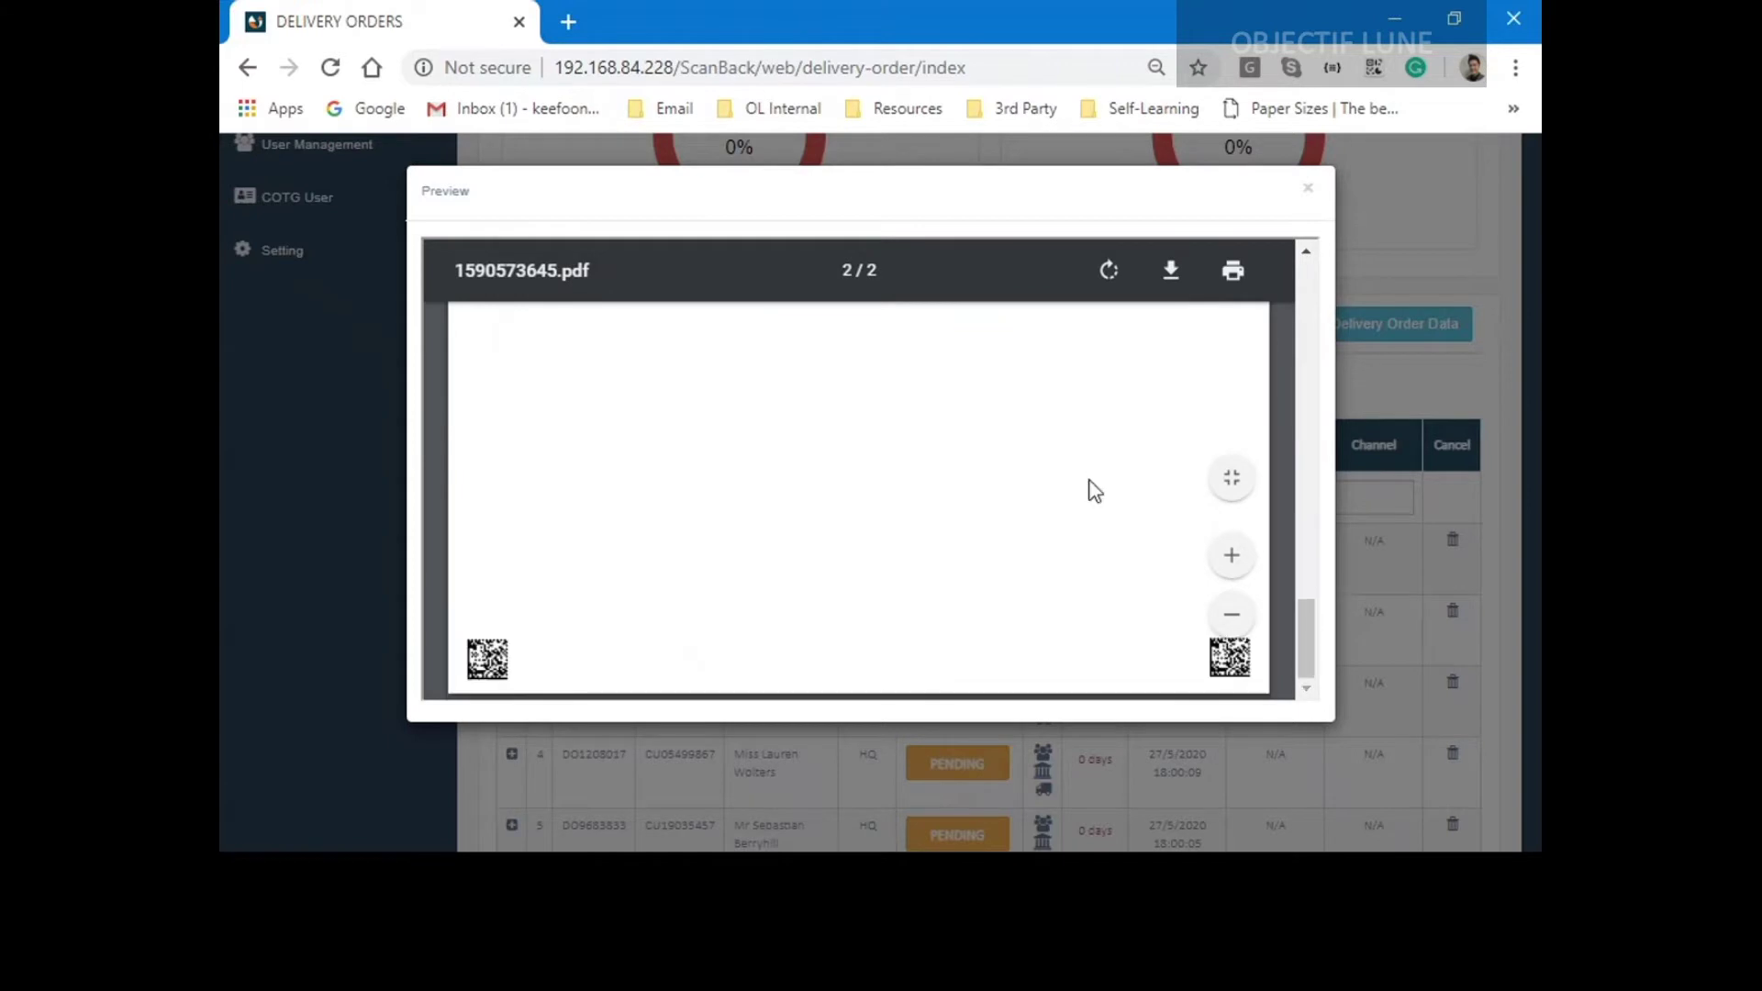
pyautogui.scroll(15, 1095, 491)
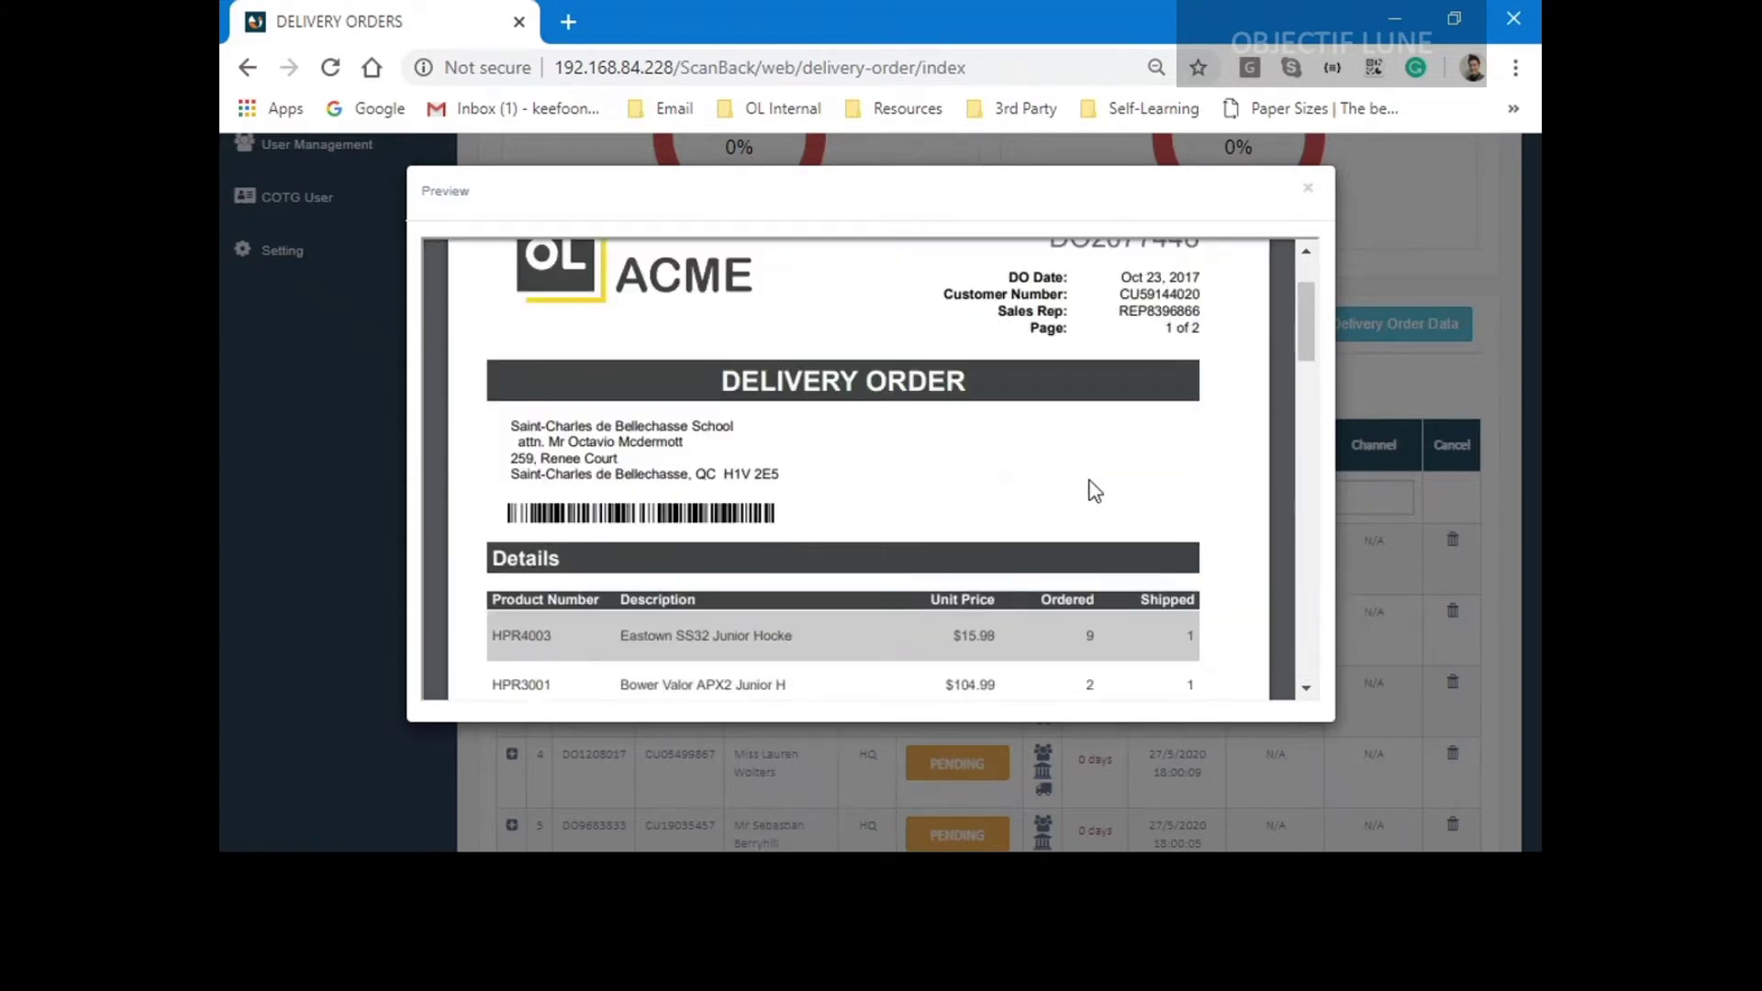
pyautogui.scroll(2, 1092, 488)
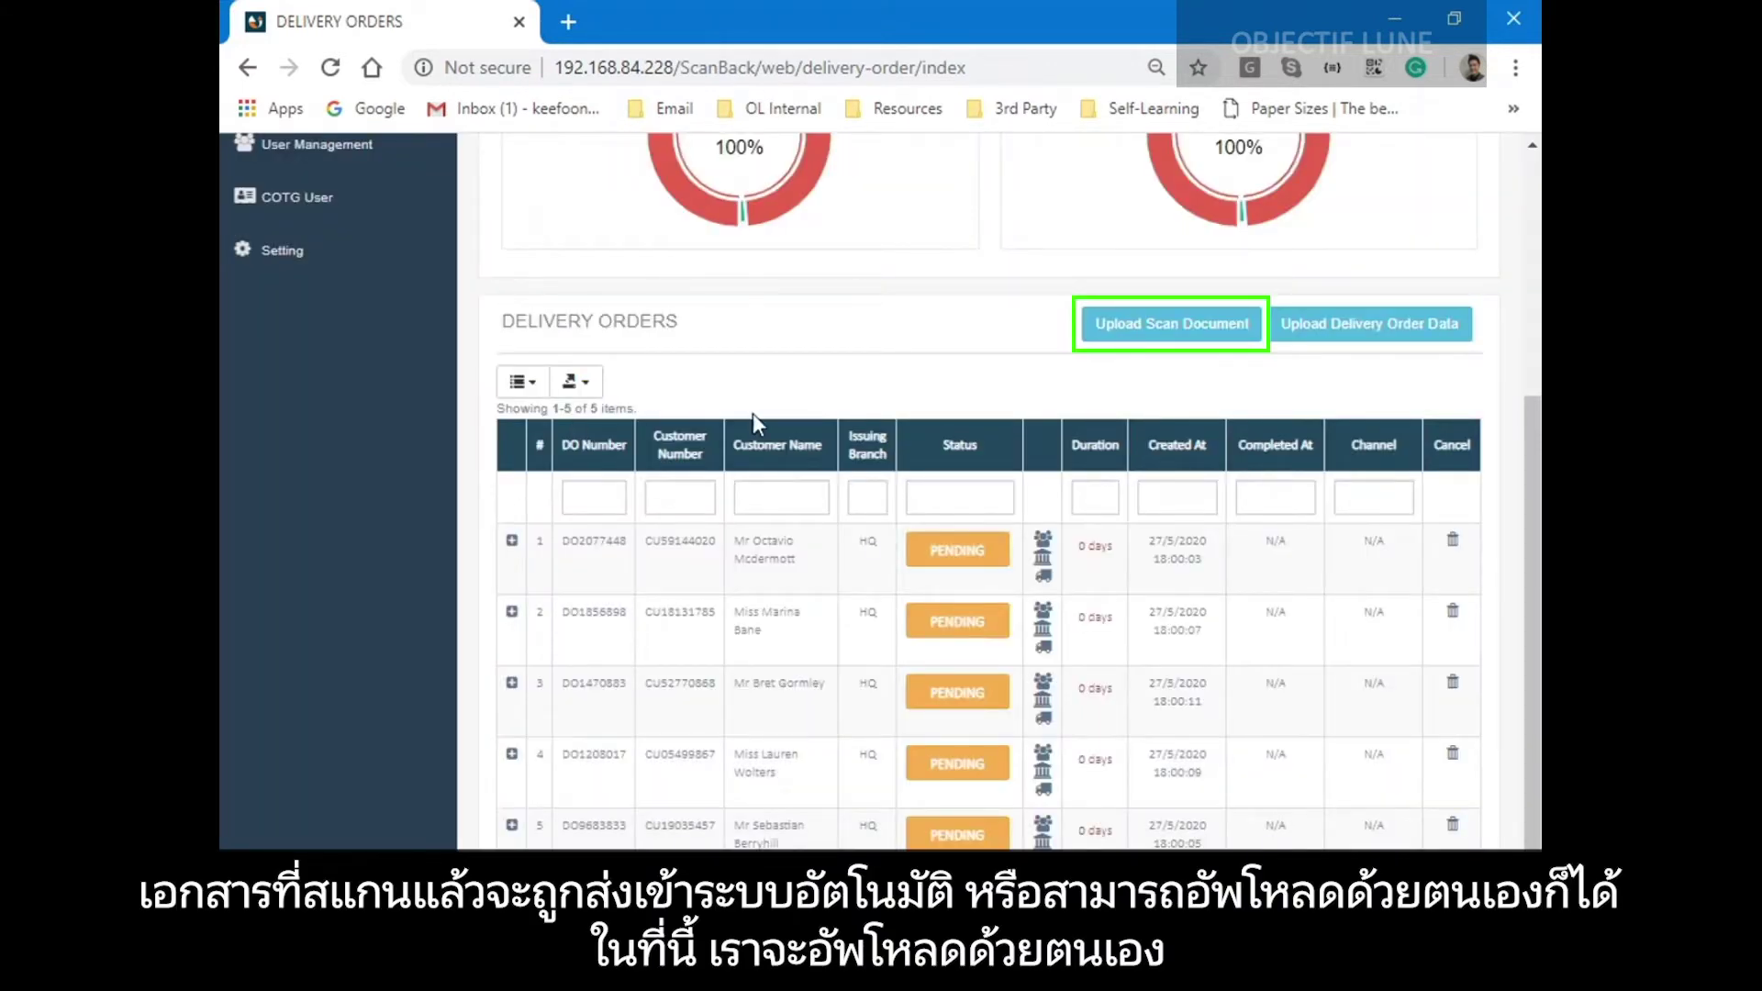
pyautogui.click(1166, 328)
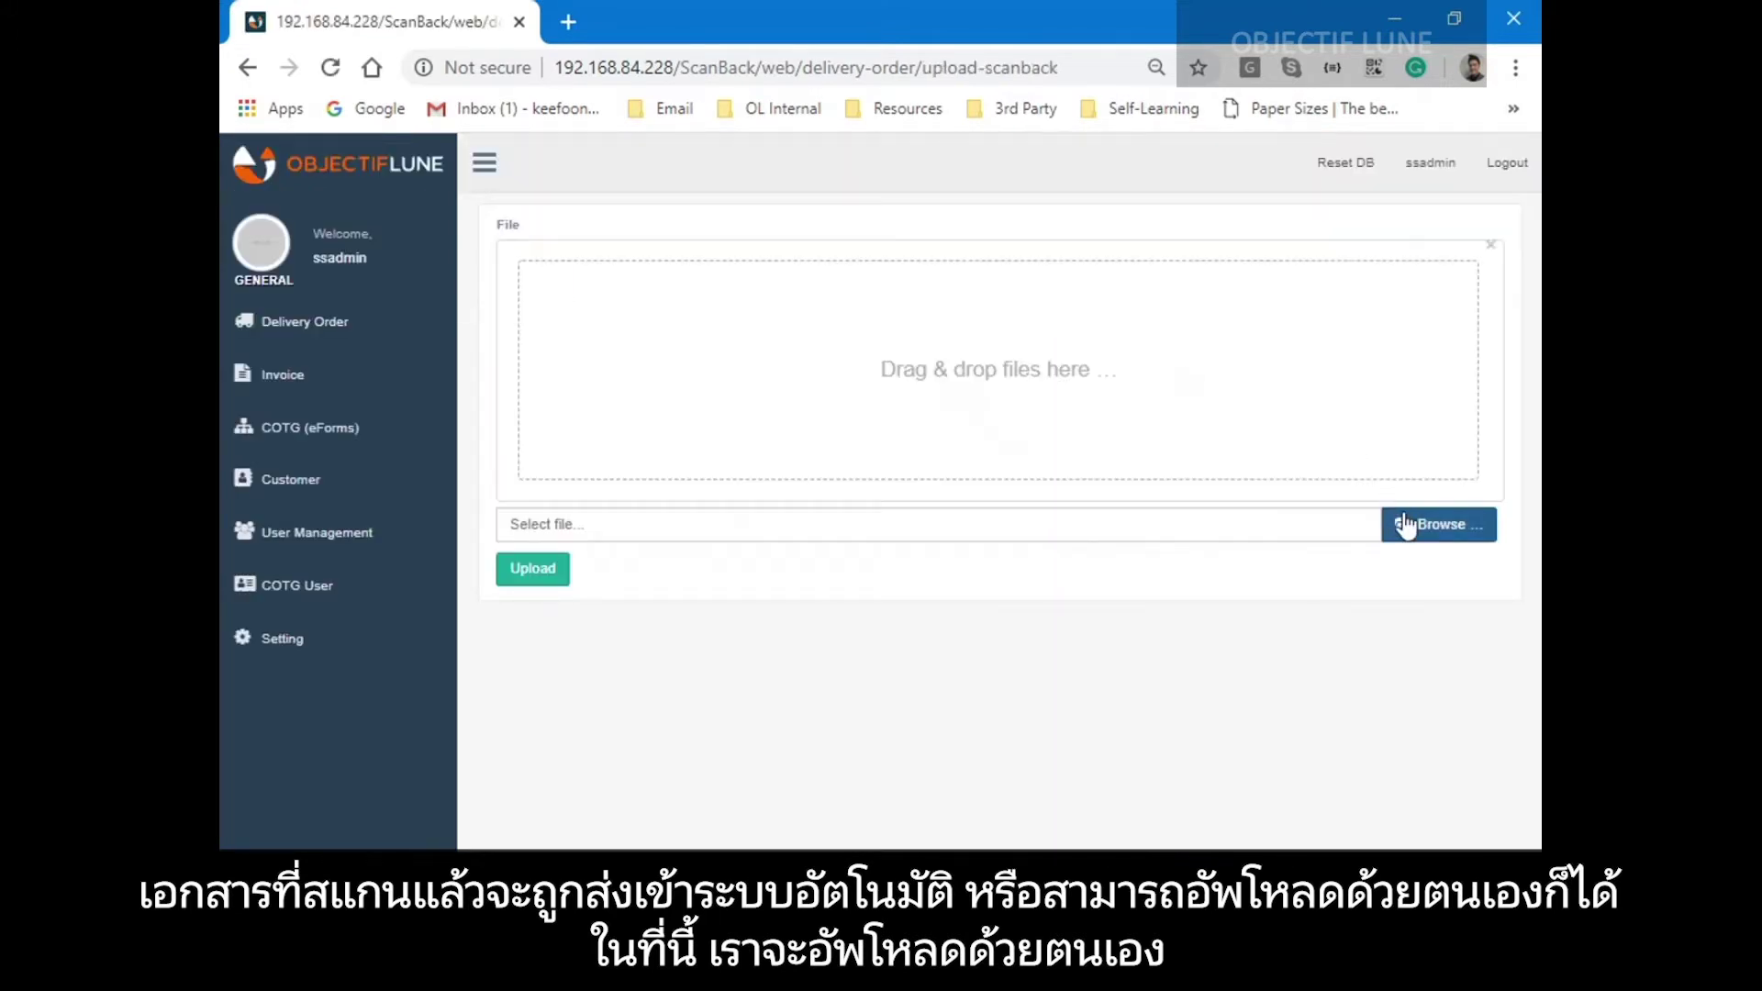
pyautogui.click(1410, 526)
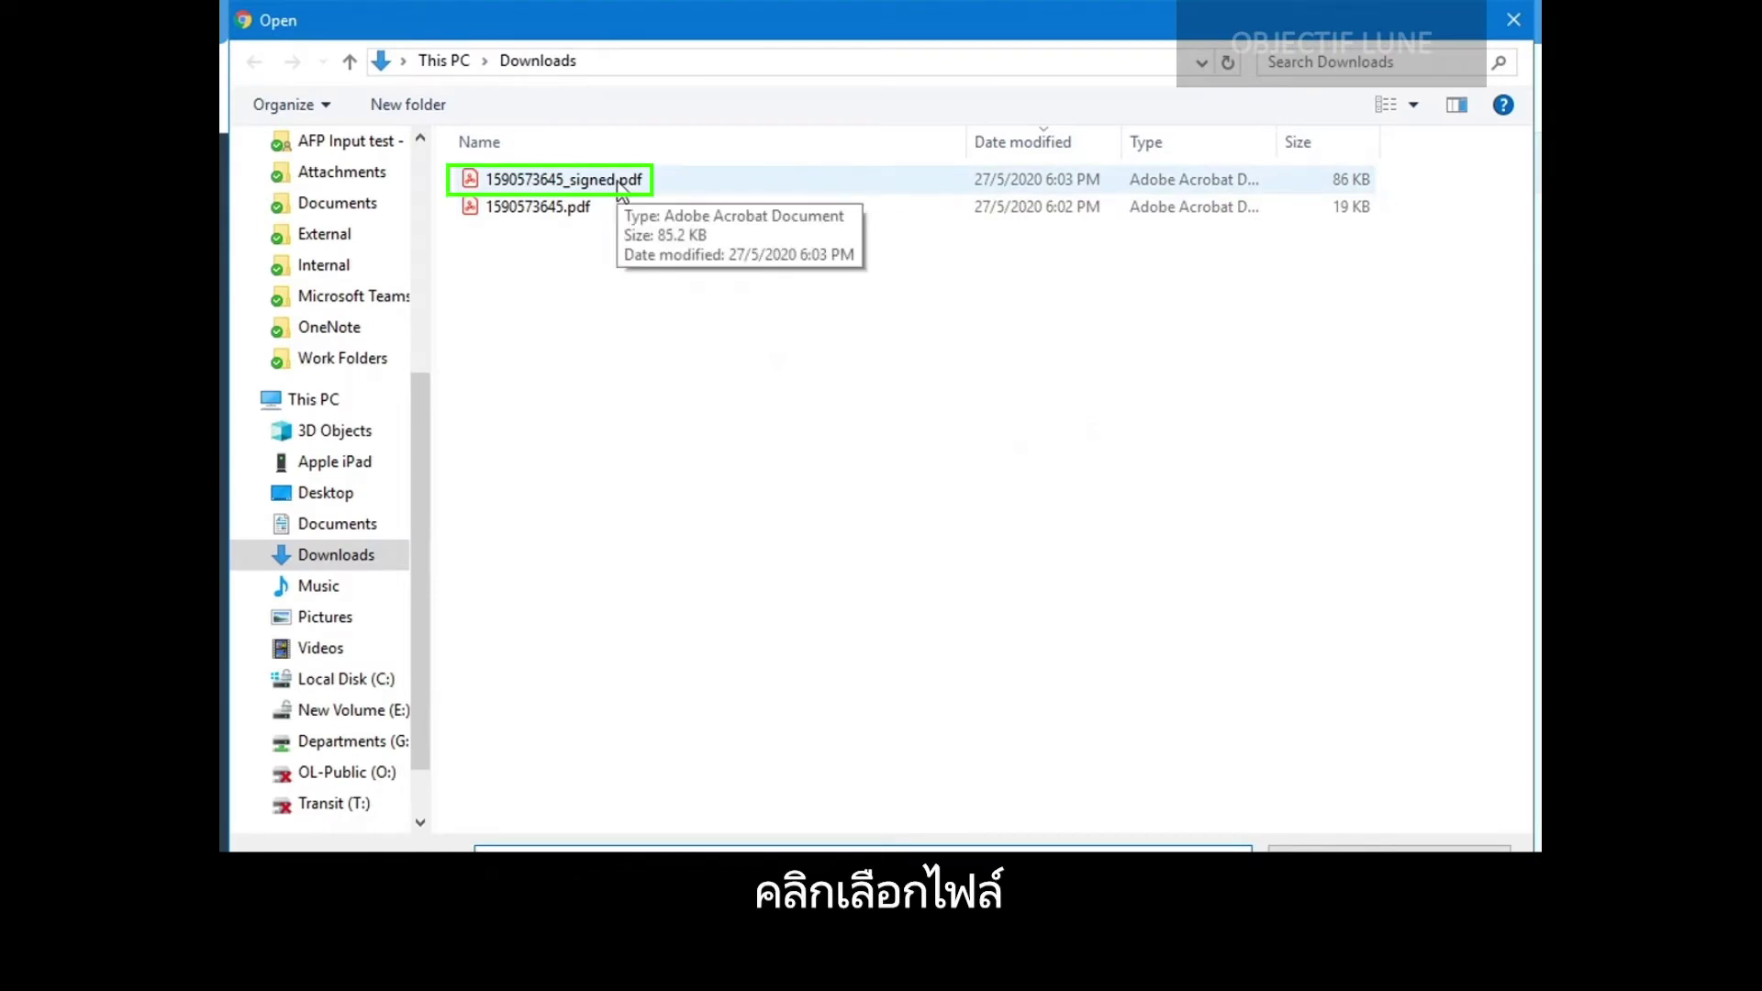
pyautogui.doubleClick(622, 184)
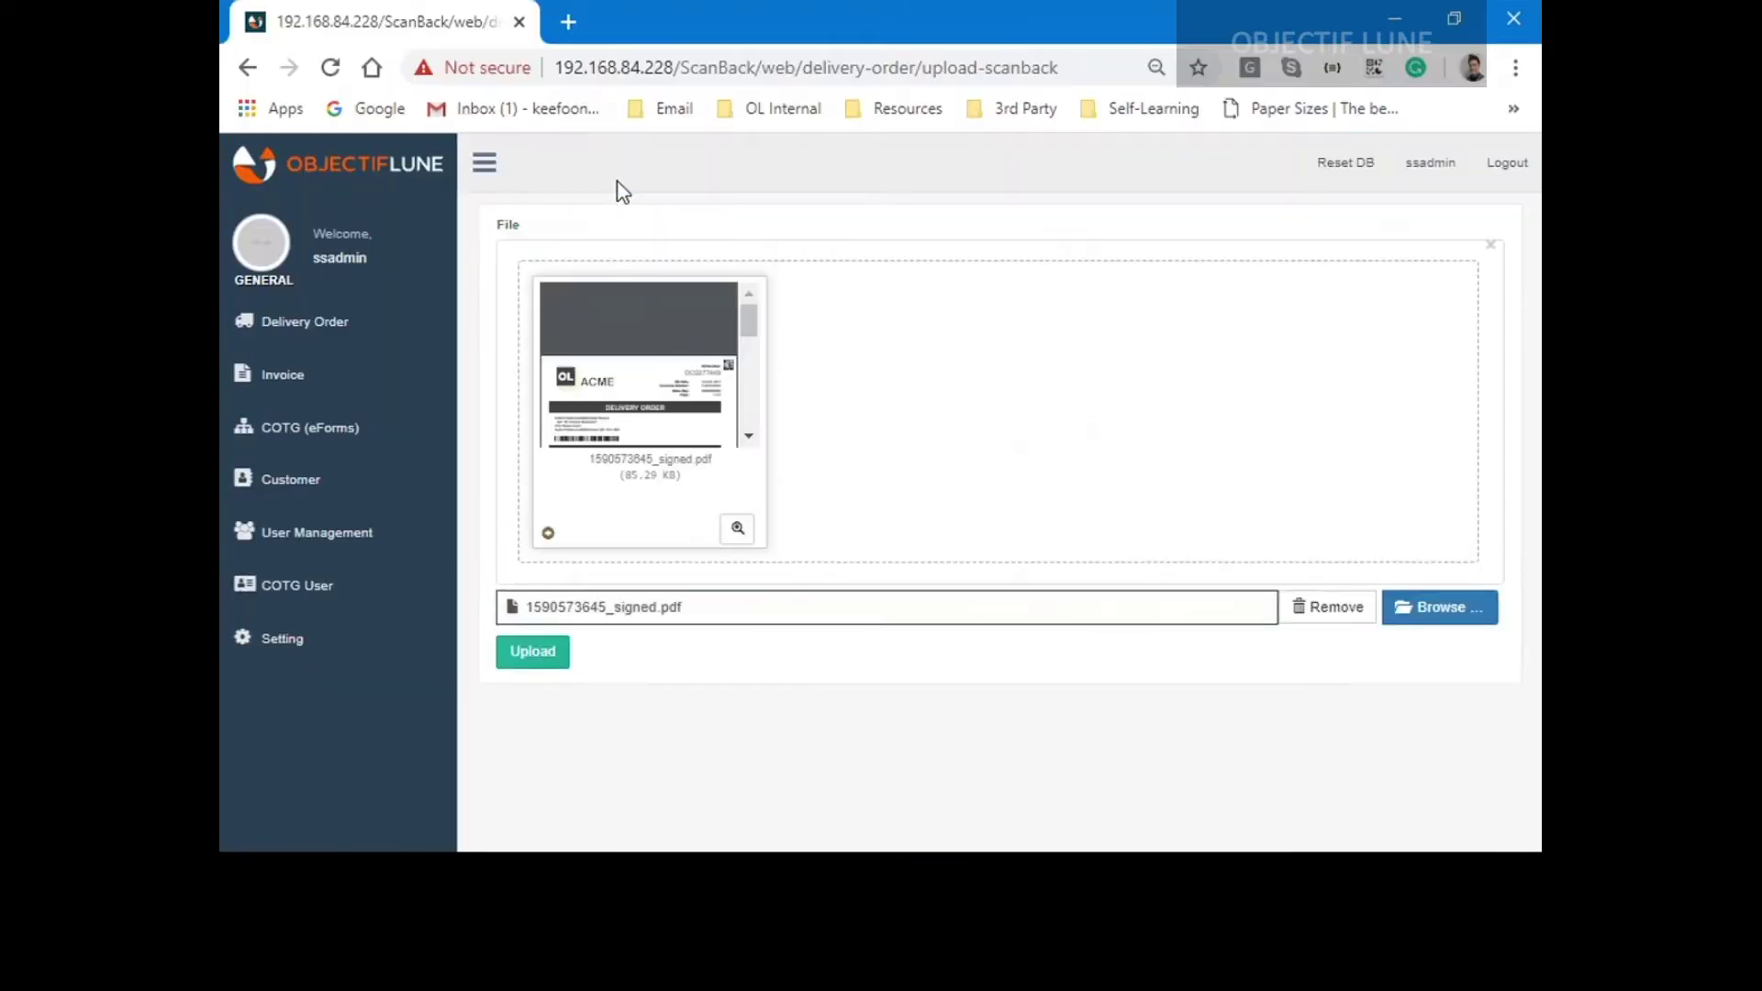
# Check the signed PDF in Detailed Preview, then upload it.
pyautogui.moveTo(757, 338); pyautogui.dragTo(767, 436)
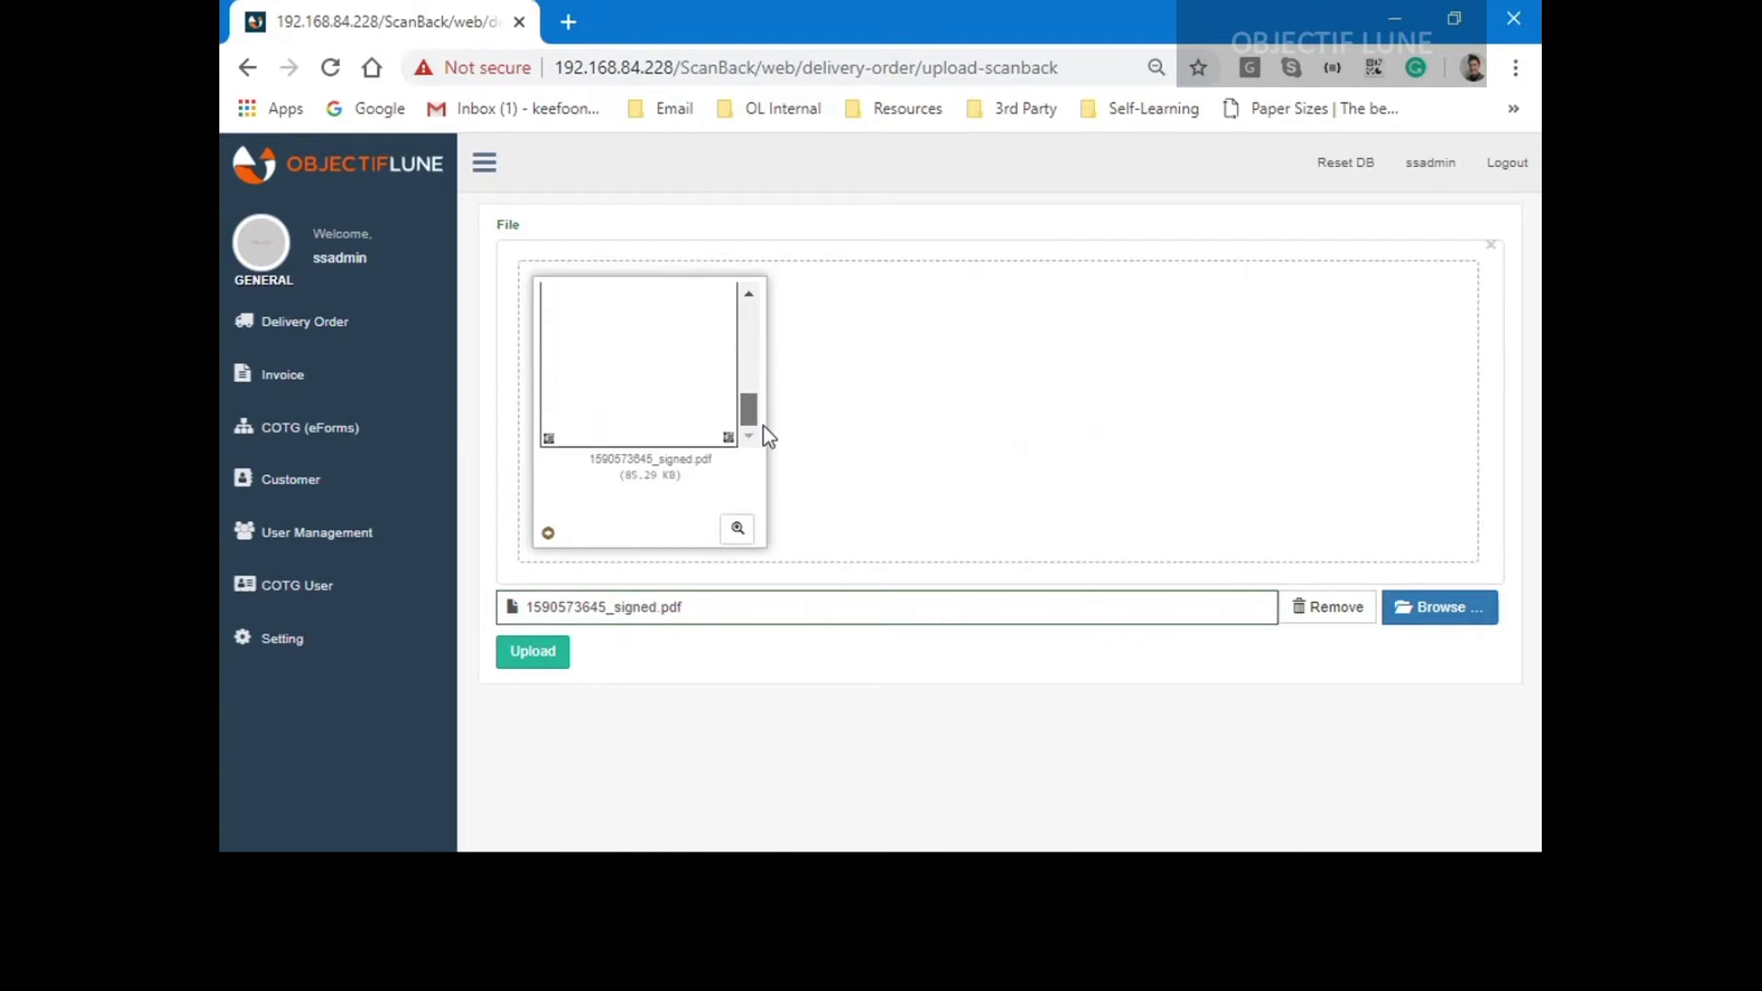
pyautogui.click(756, 529)
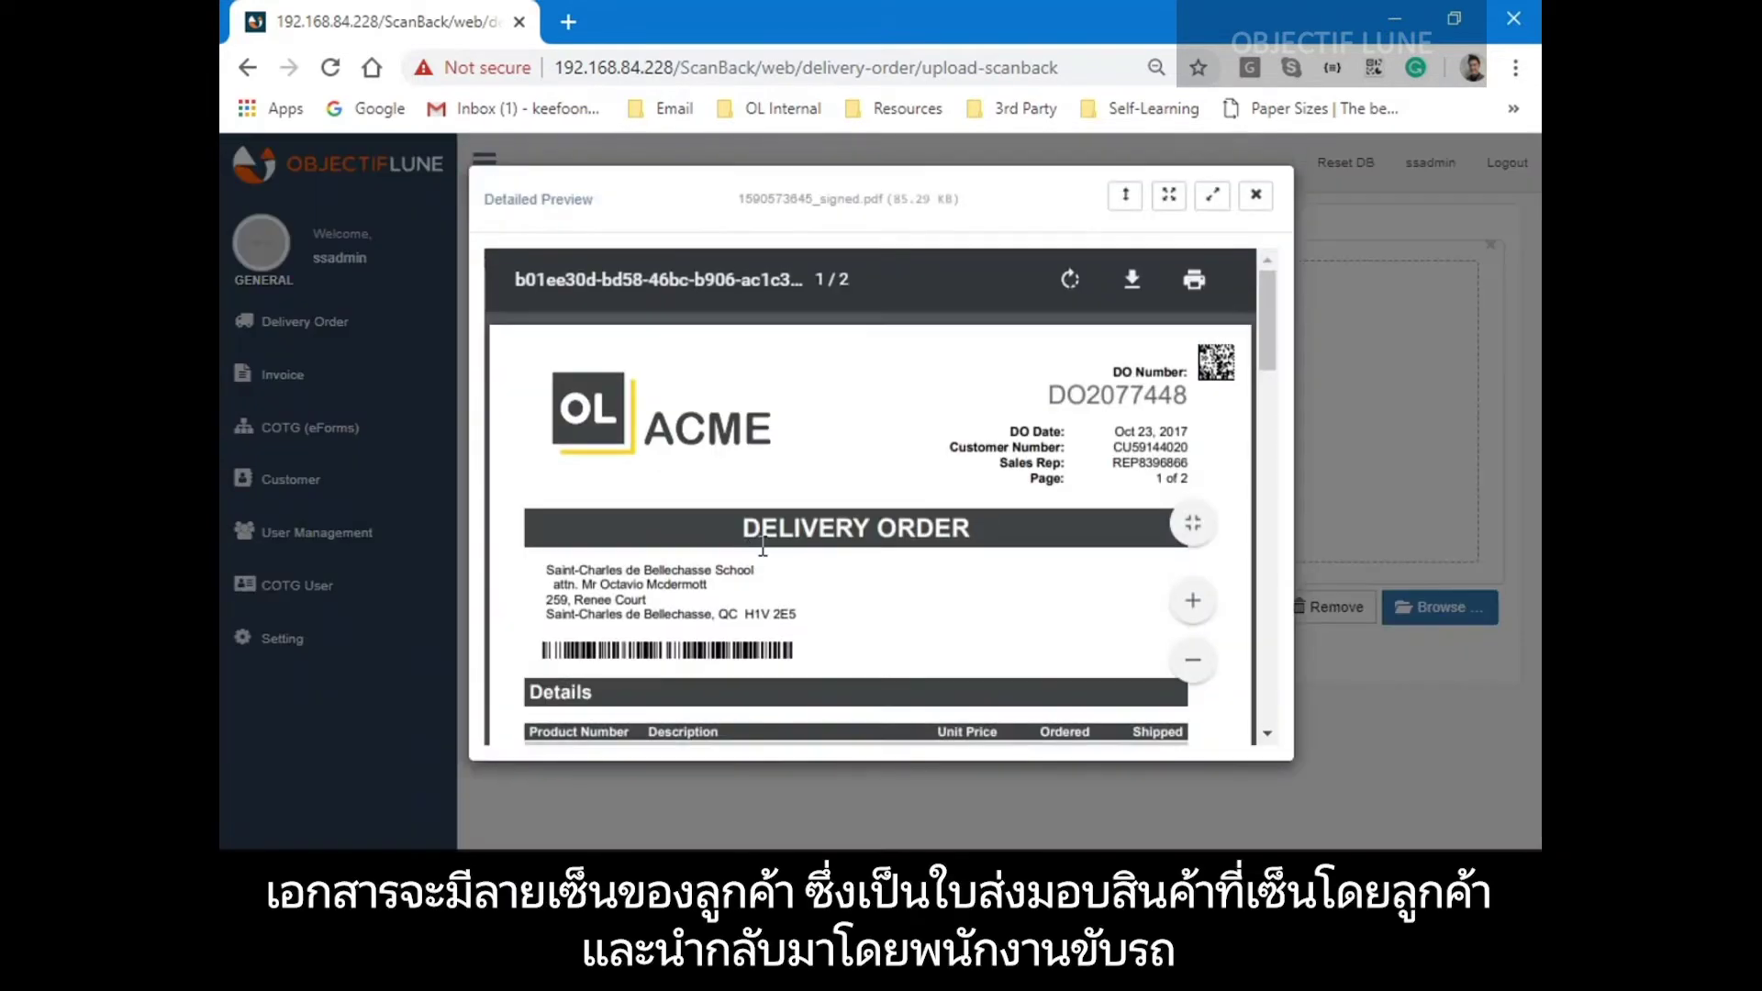
pyautogui.moveTo(1263, 312); pyautogui.dragTo(1275, 548)
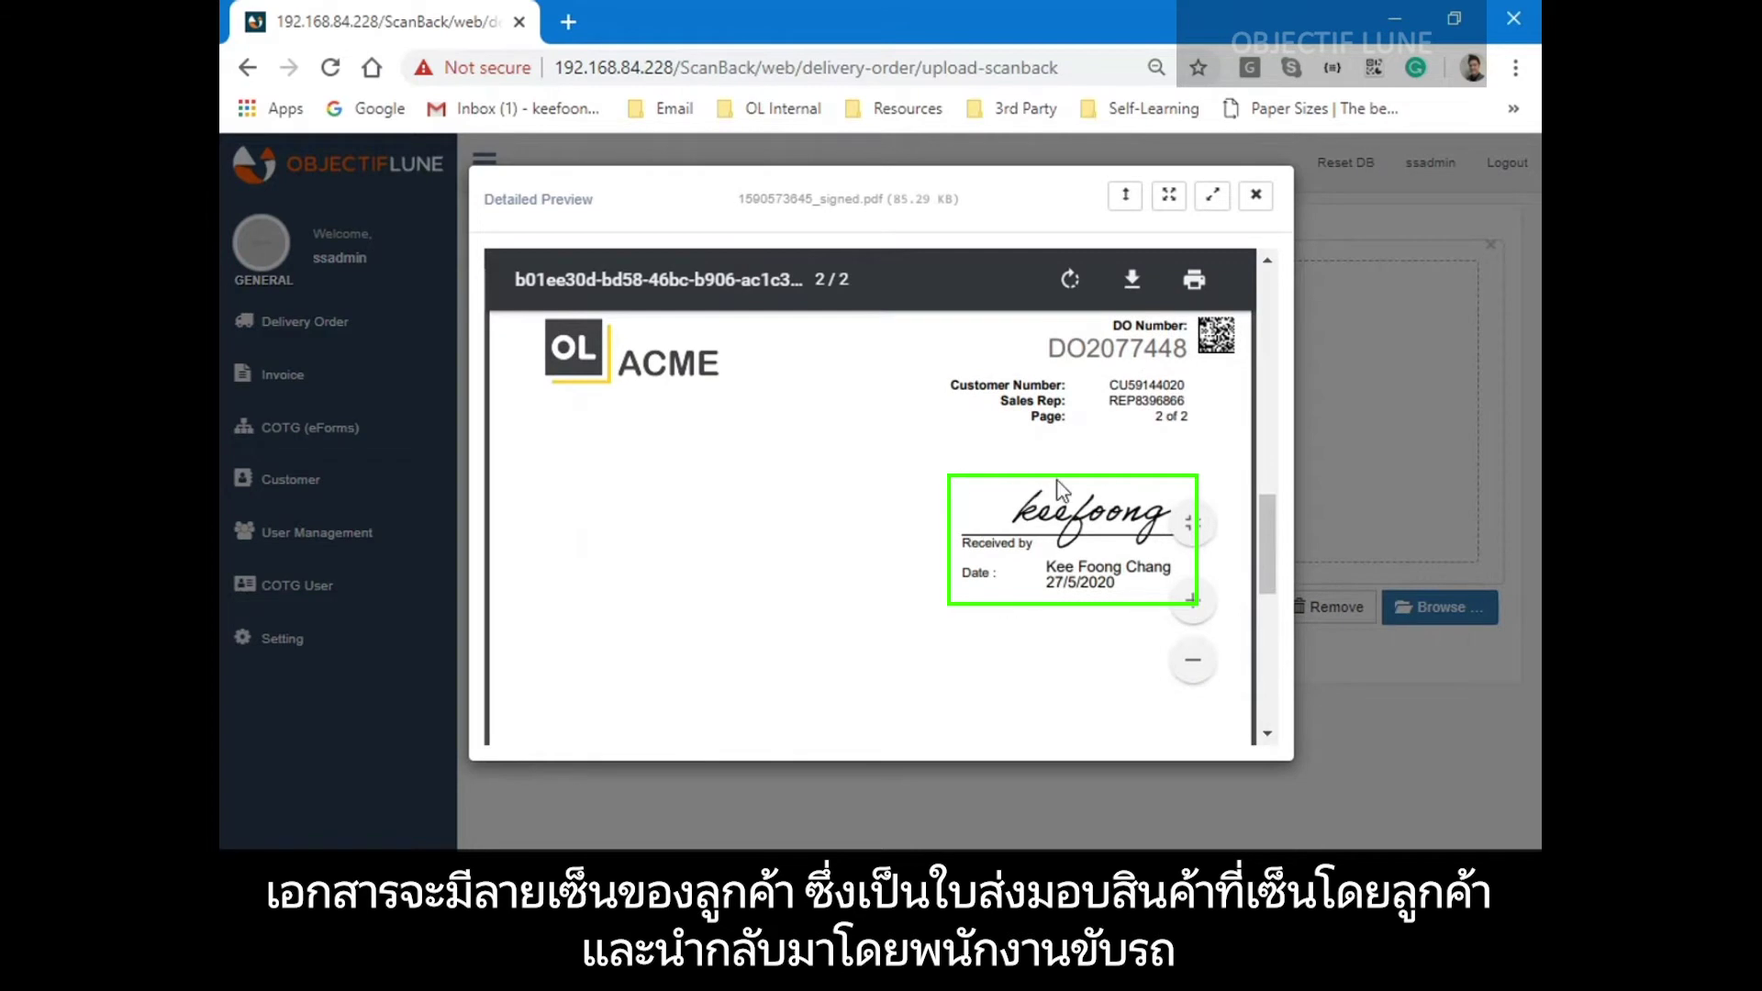
pyautogui.click(1256, 194)
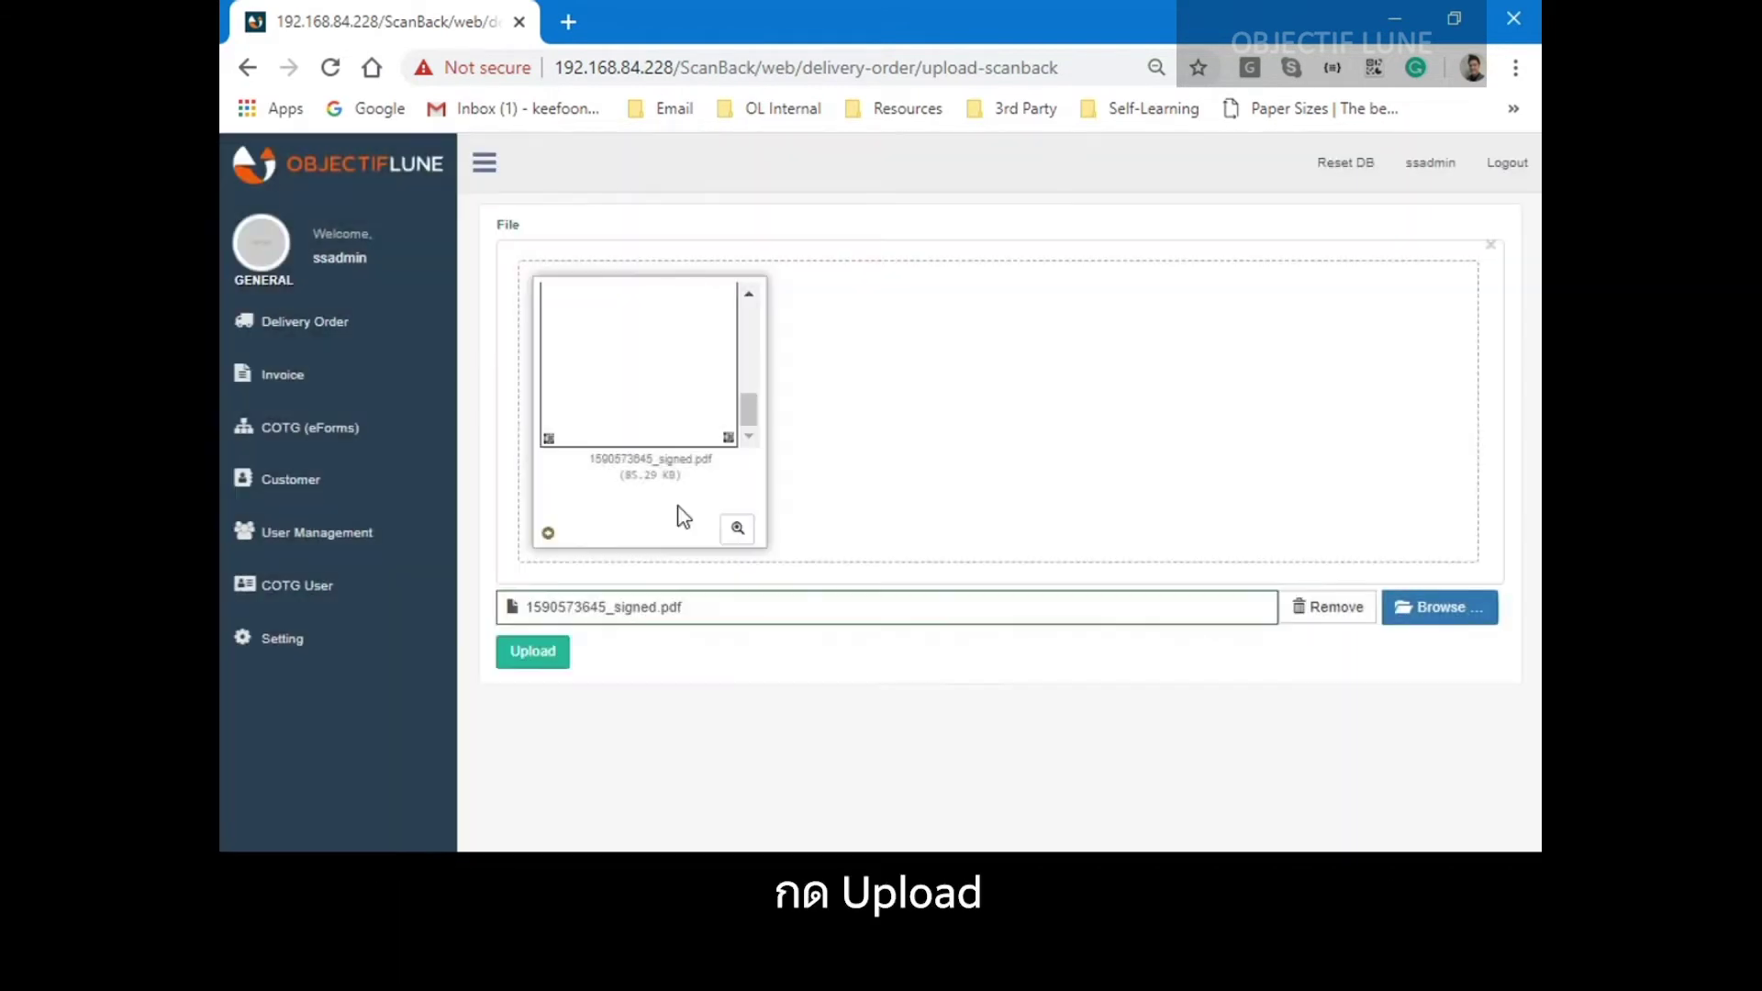
pyautogui.click(549, 670)
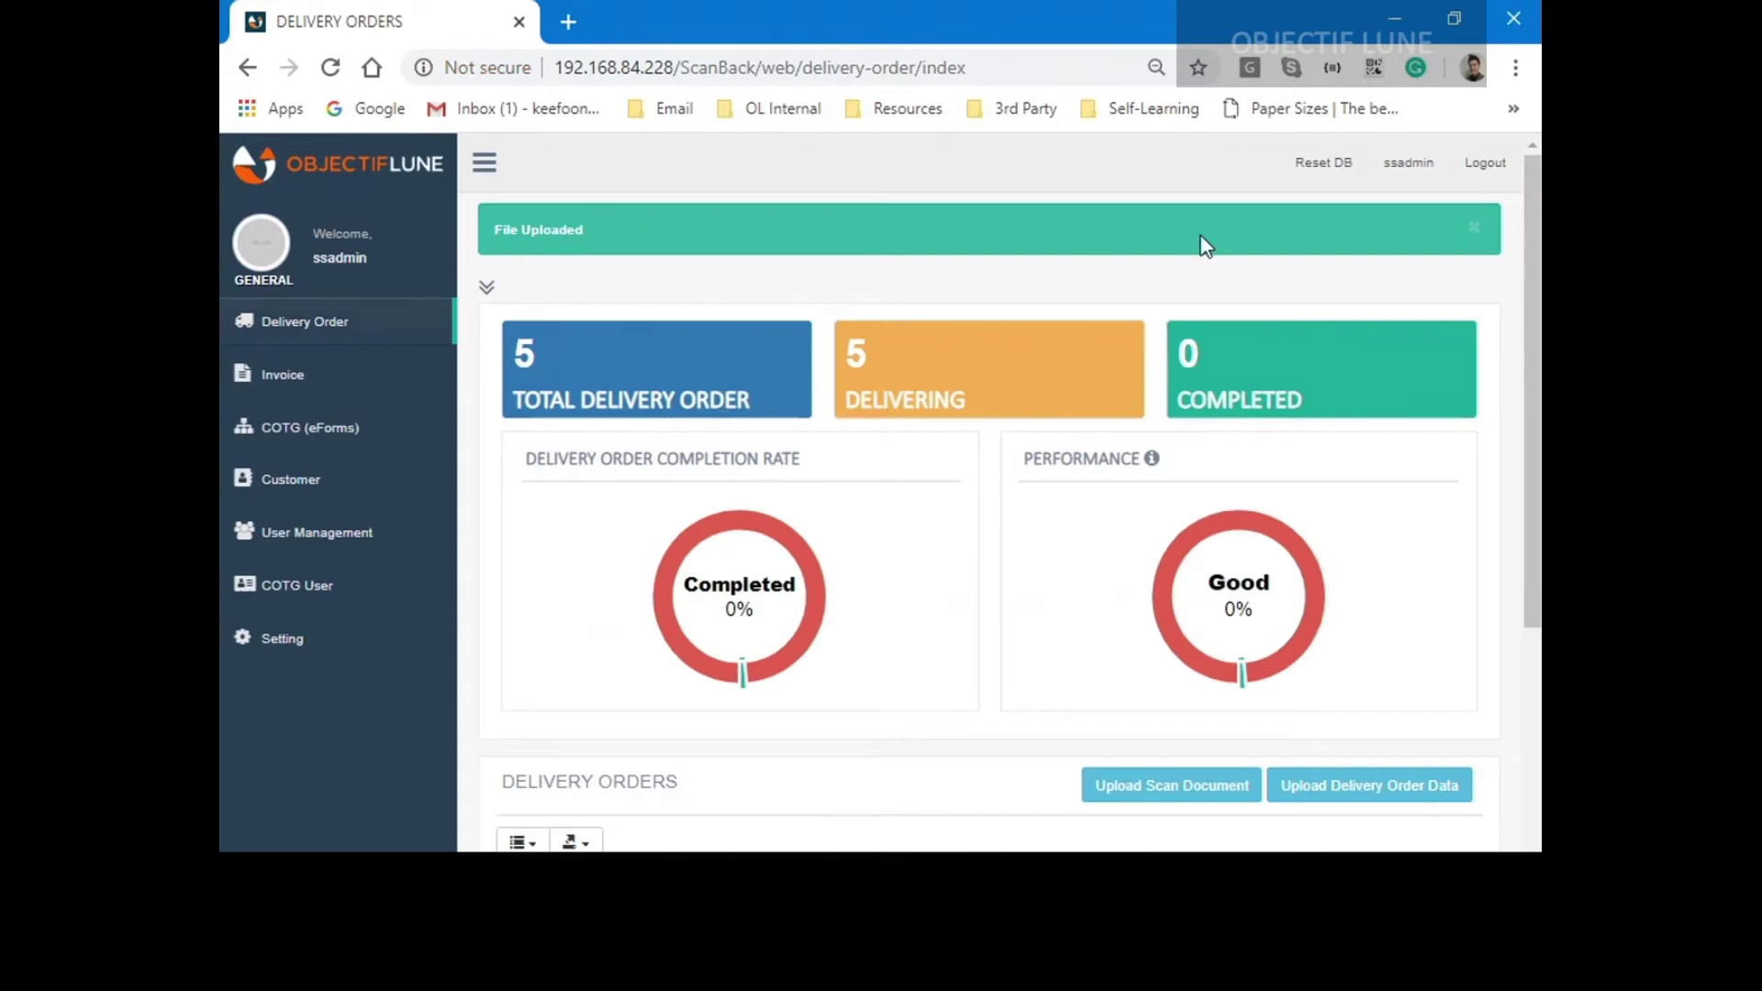
# Dismiss the File Uploaded notice and view page 2 of the completed order's signed scan.
pyautogui.click(1473, 229)
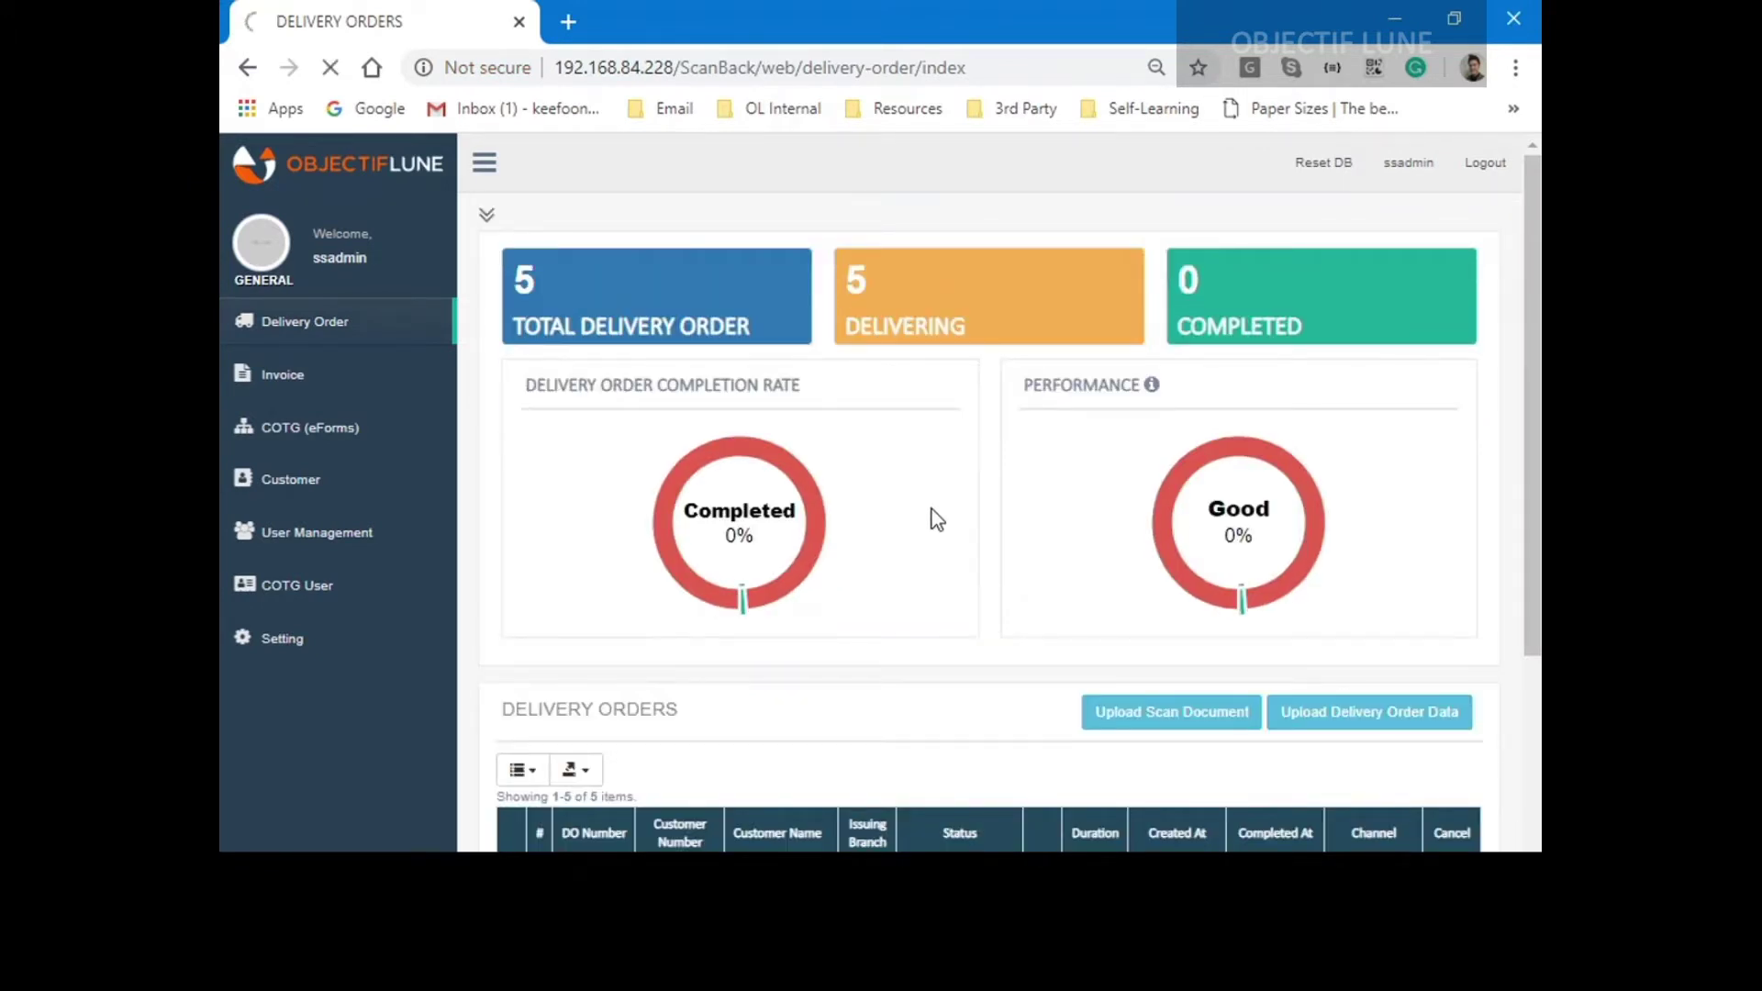
pyautogui.scroll(-3, 936, 519)
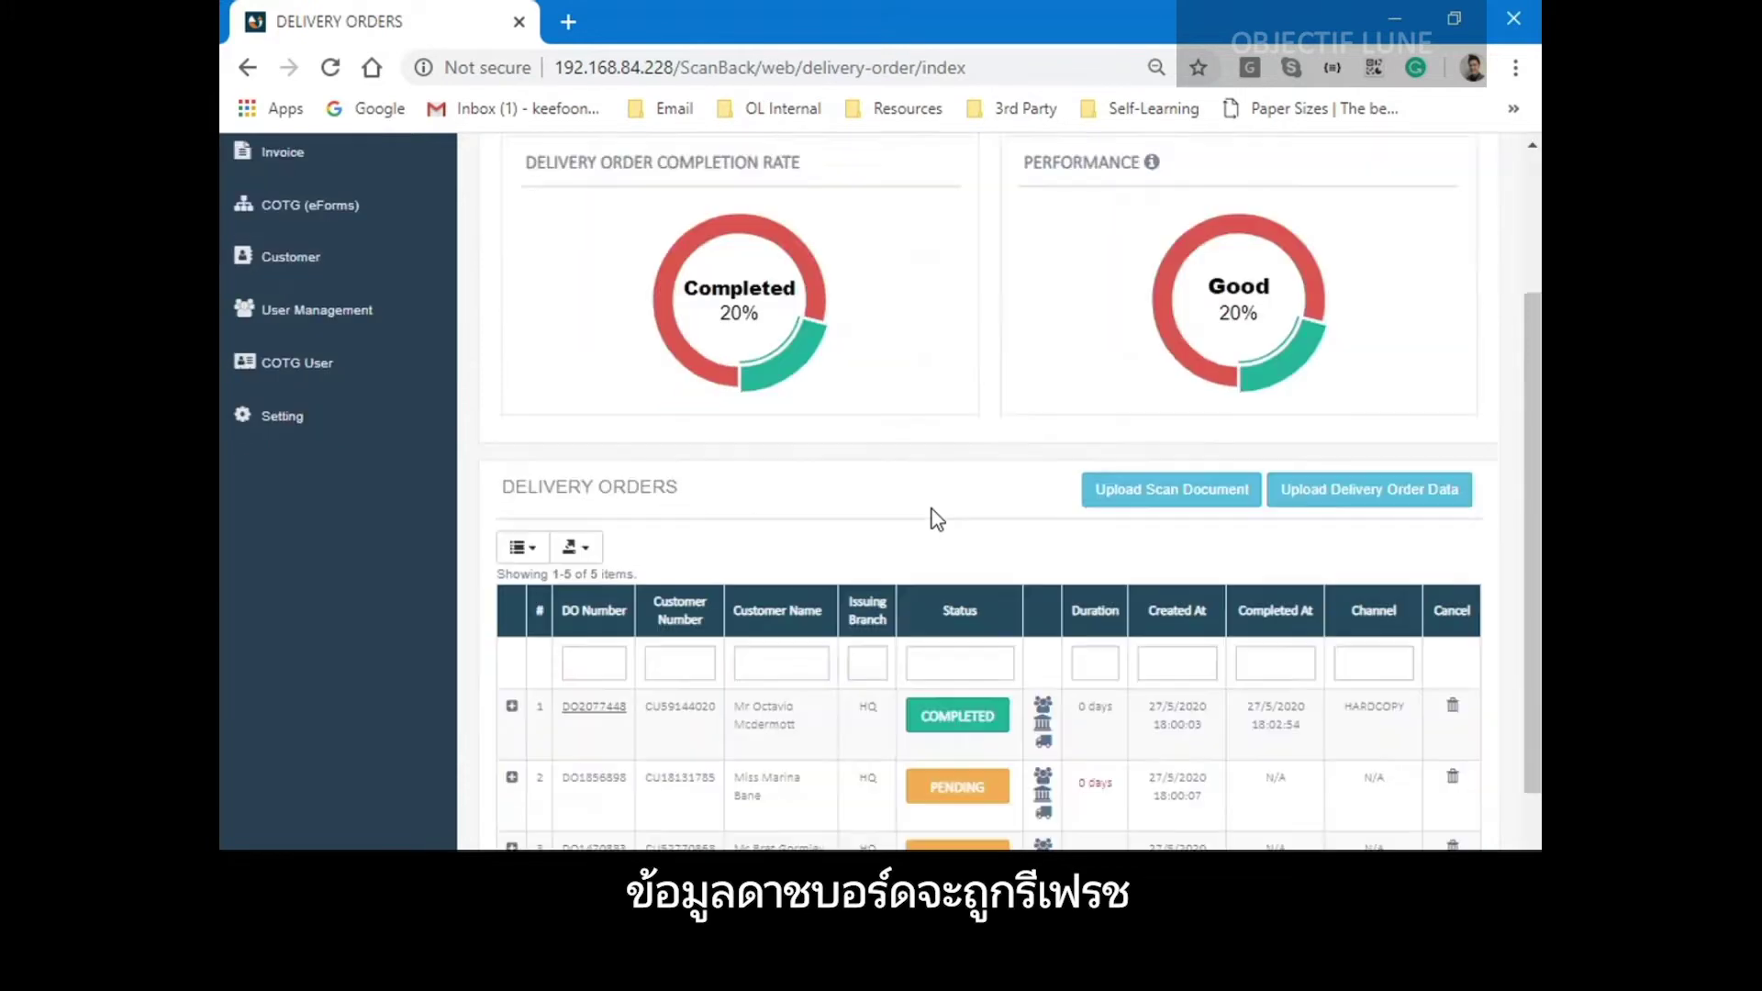
pyautogui.scroll(-2, 936, 519)
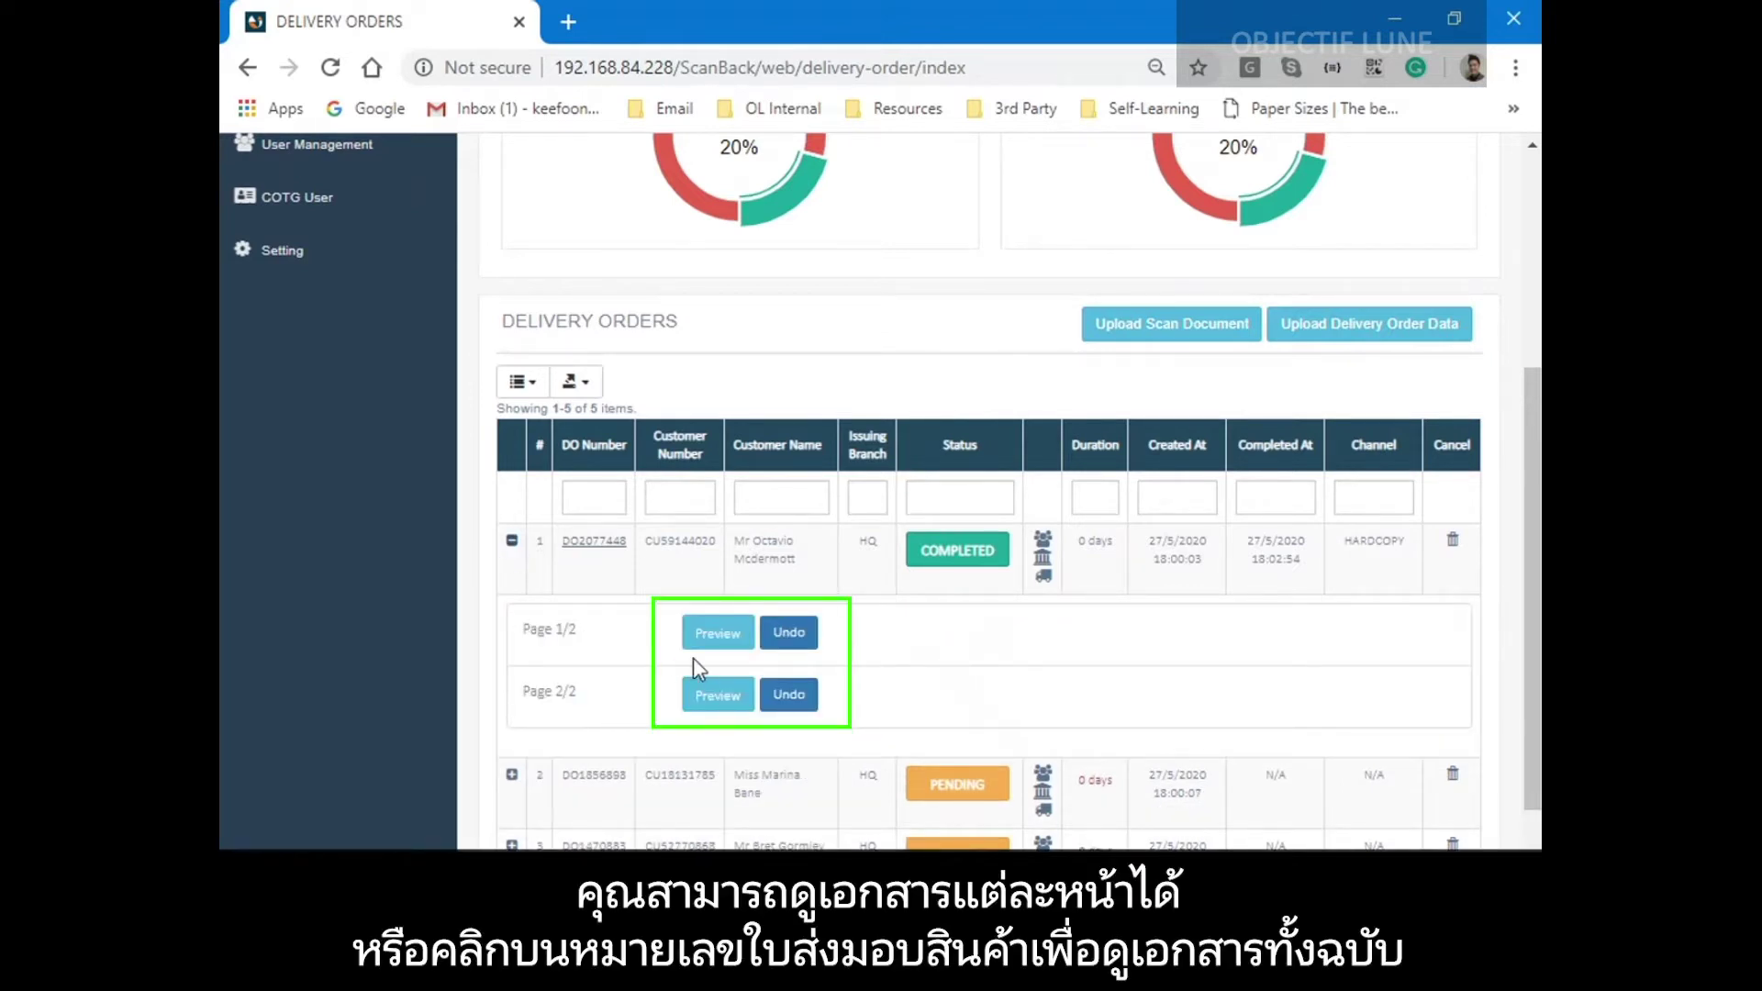
pyautogui.click(725, 699)
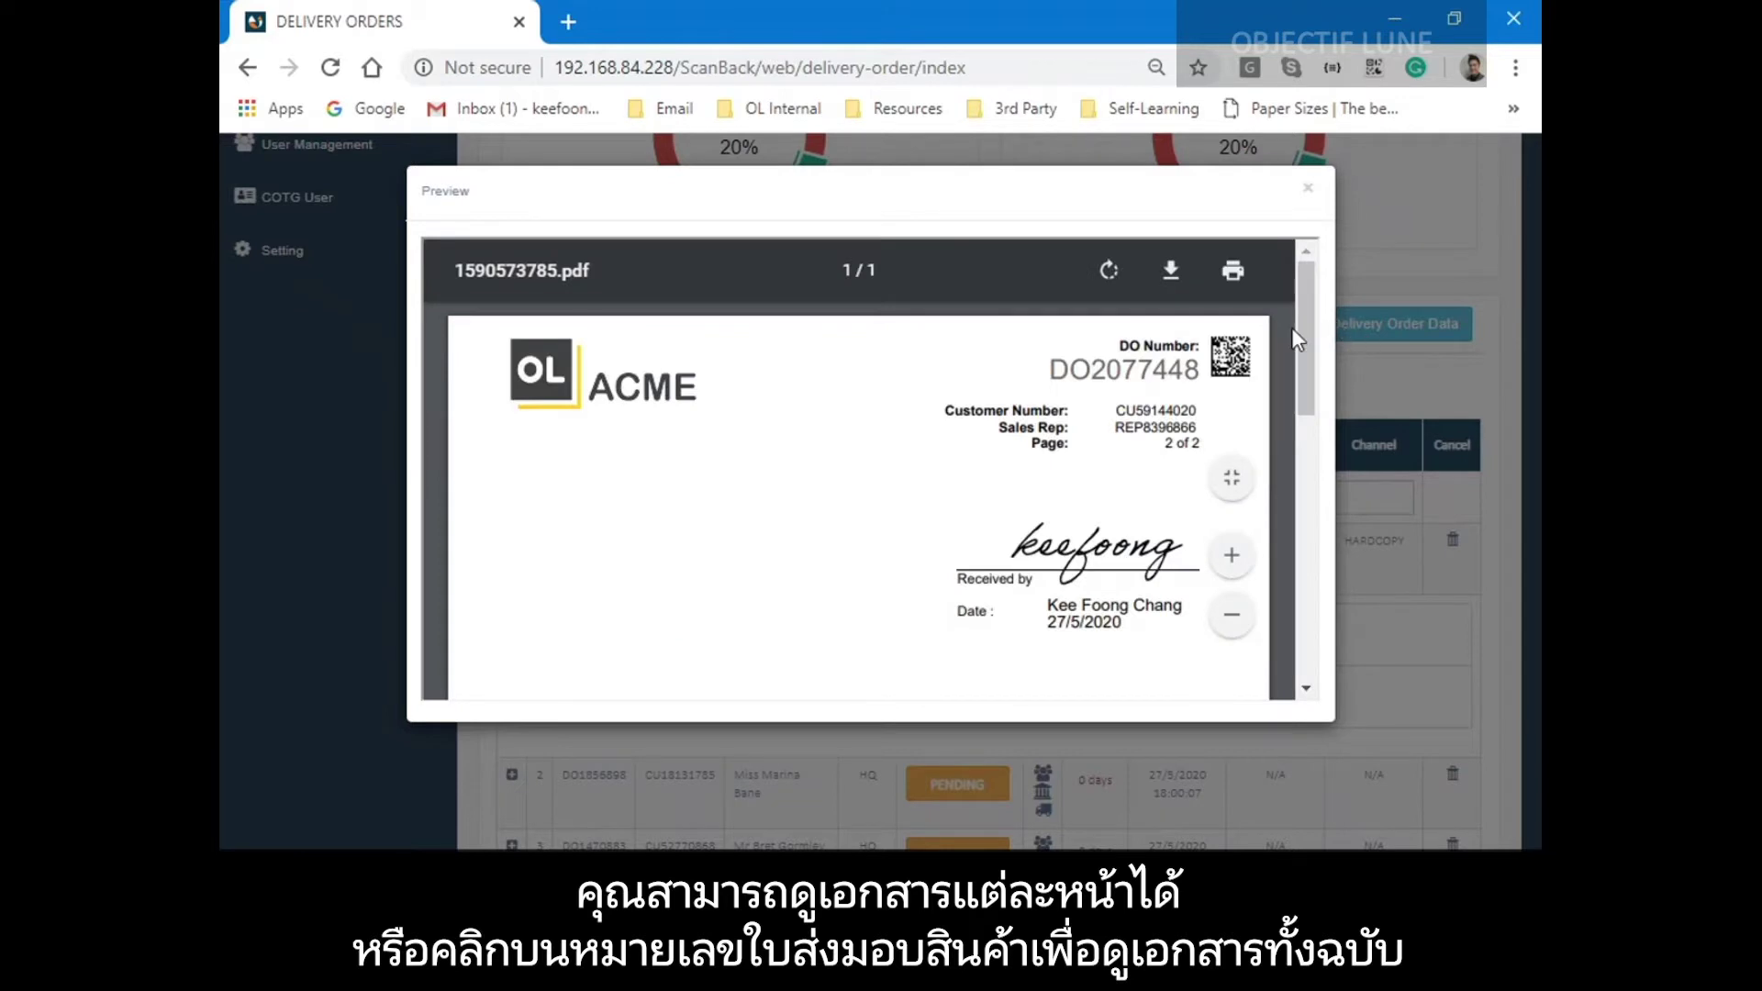
pyautogui.scroll(-1, 1293, 332)
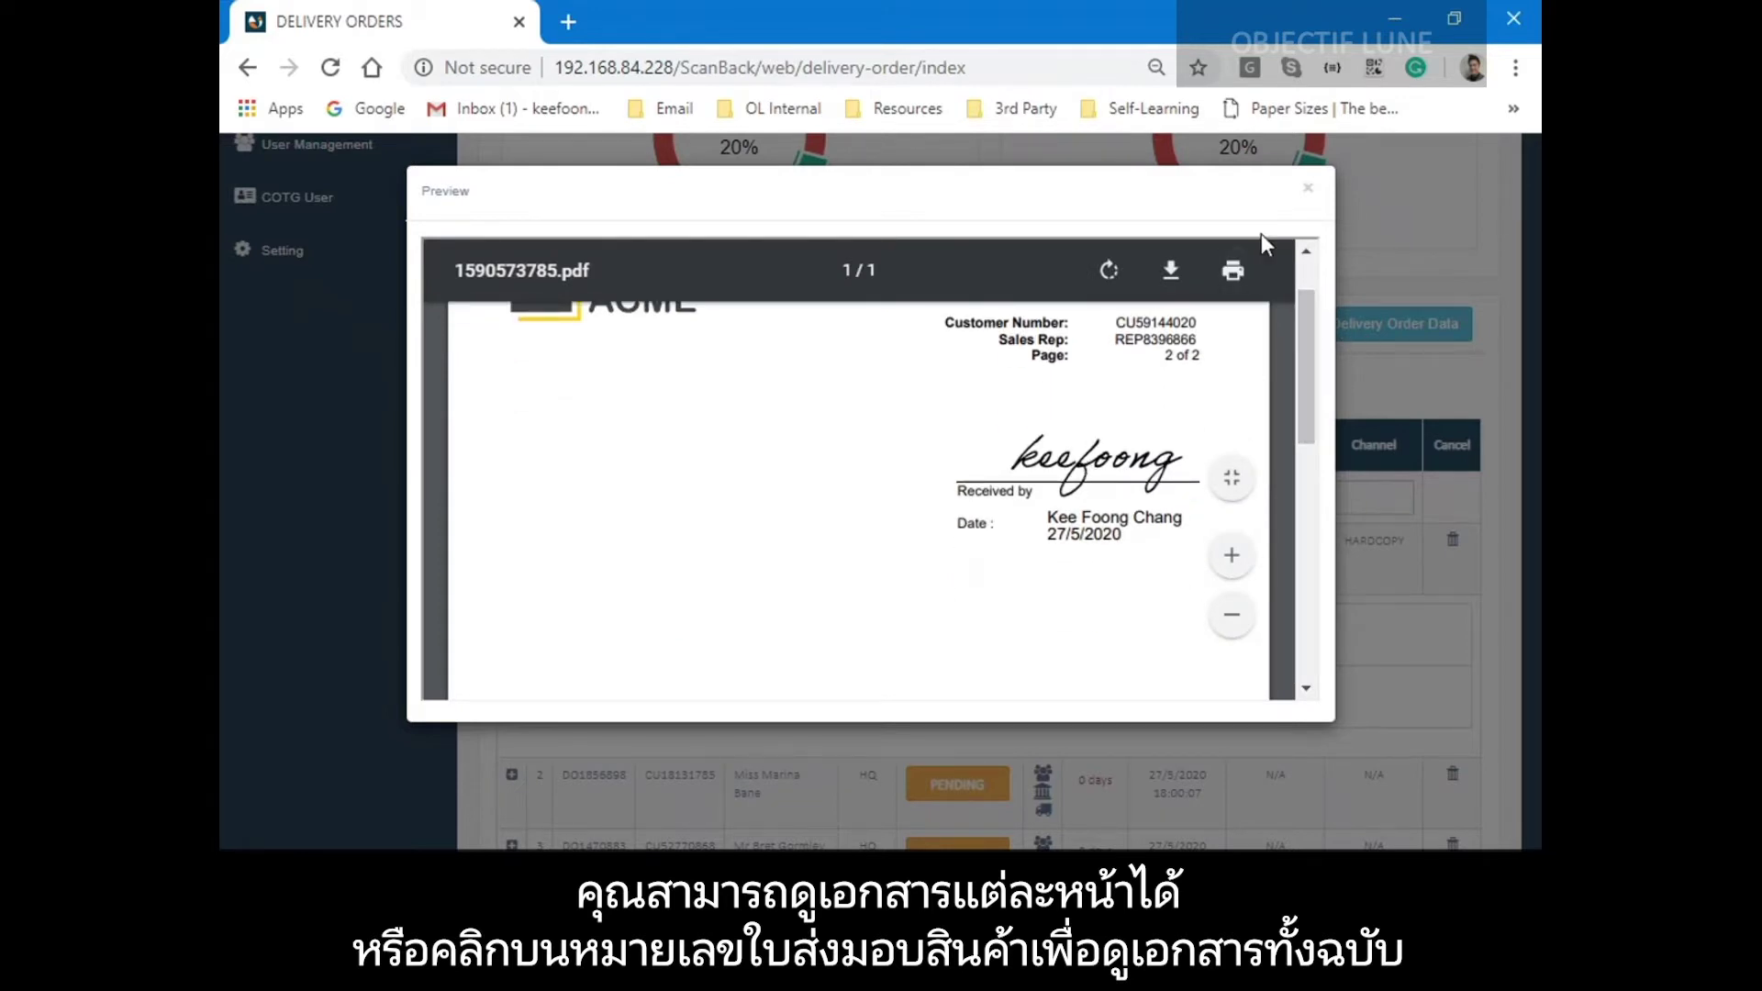
pyautogui.click(1307, 188)
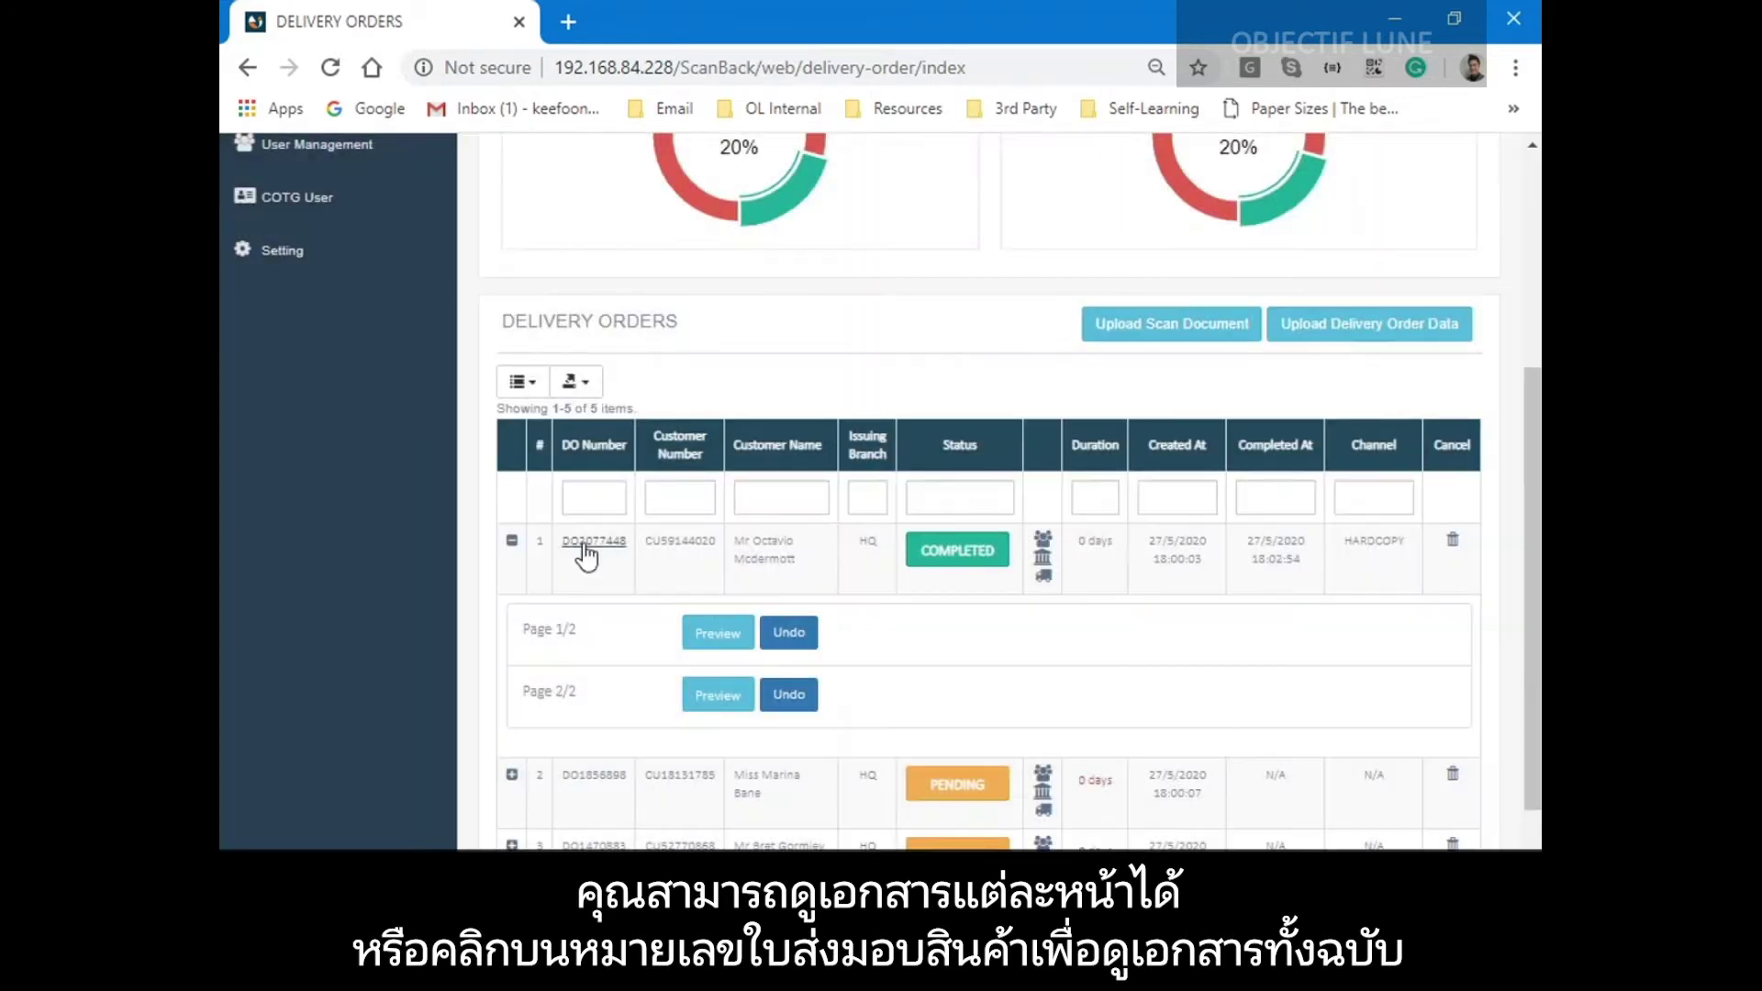
# Preview the DO2077448 signed delivery document, then close the preview.
pyautogui.click(584, 544)
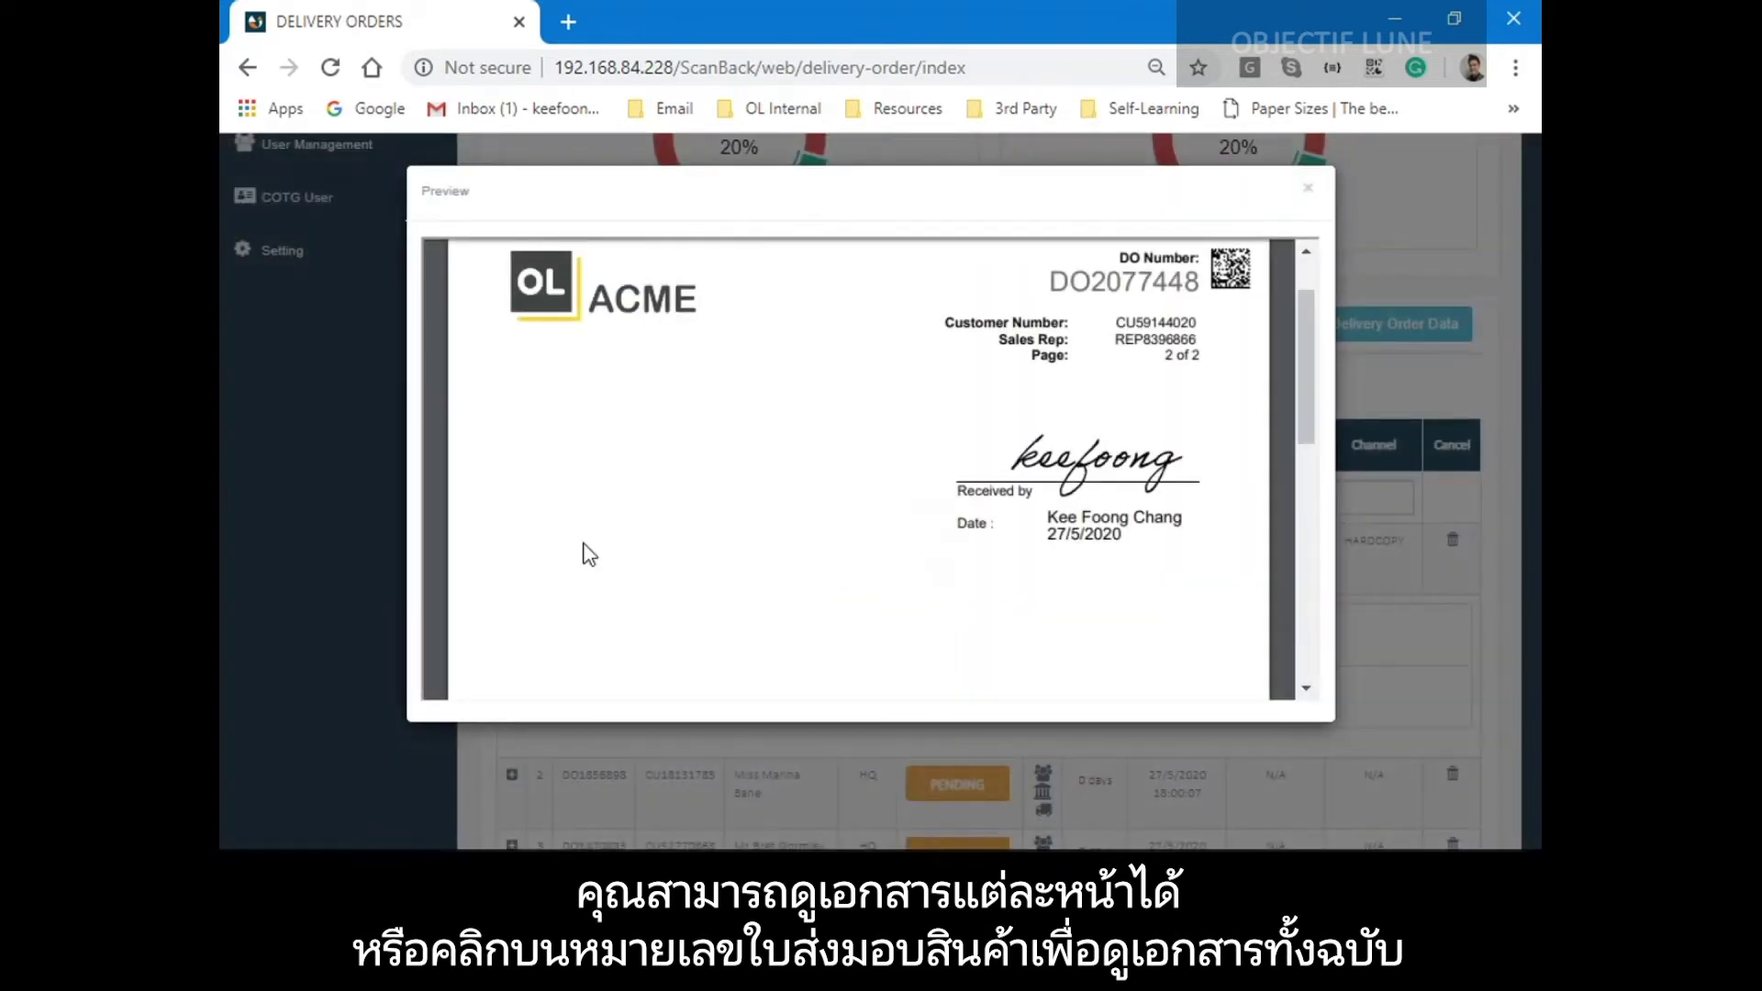
pyautogui.moveTo(1299, 315)
pyautogui.mouseDown()
pyautogui.moveTo(1308, 606)
pyautogui.moveTo(1317, 222)
pyautogui.mouseUp()
pyautogui.click(1308, 193)
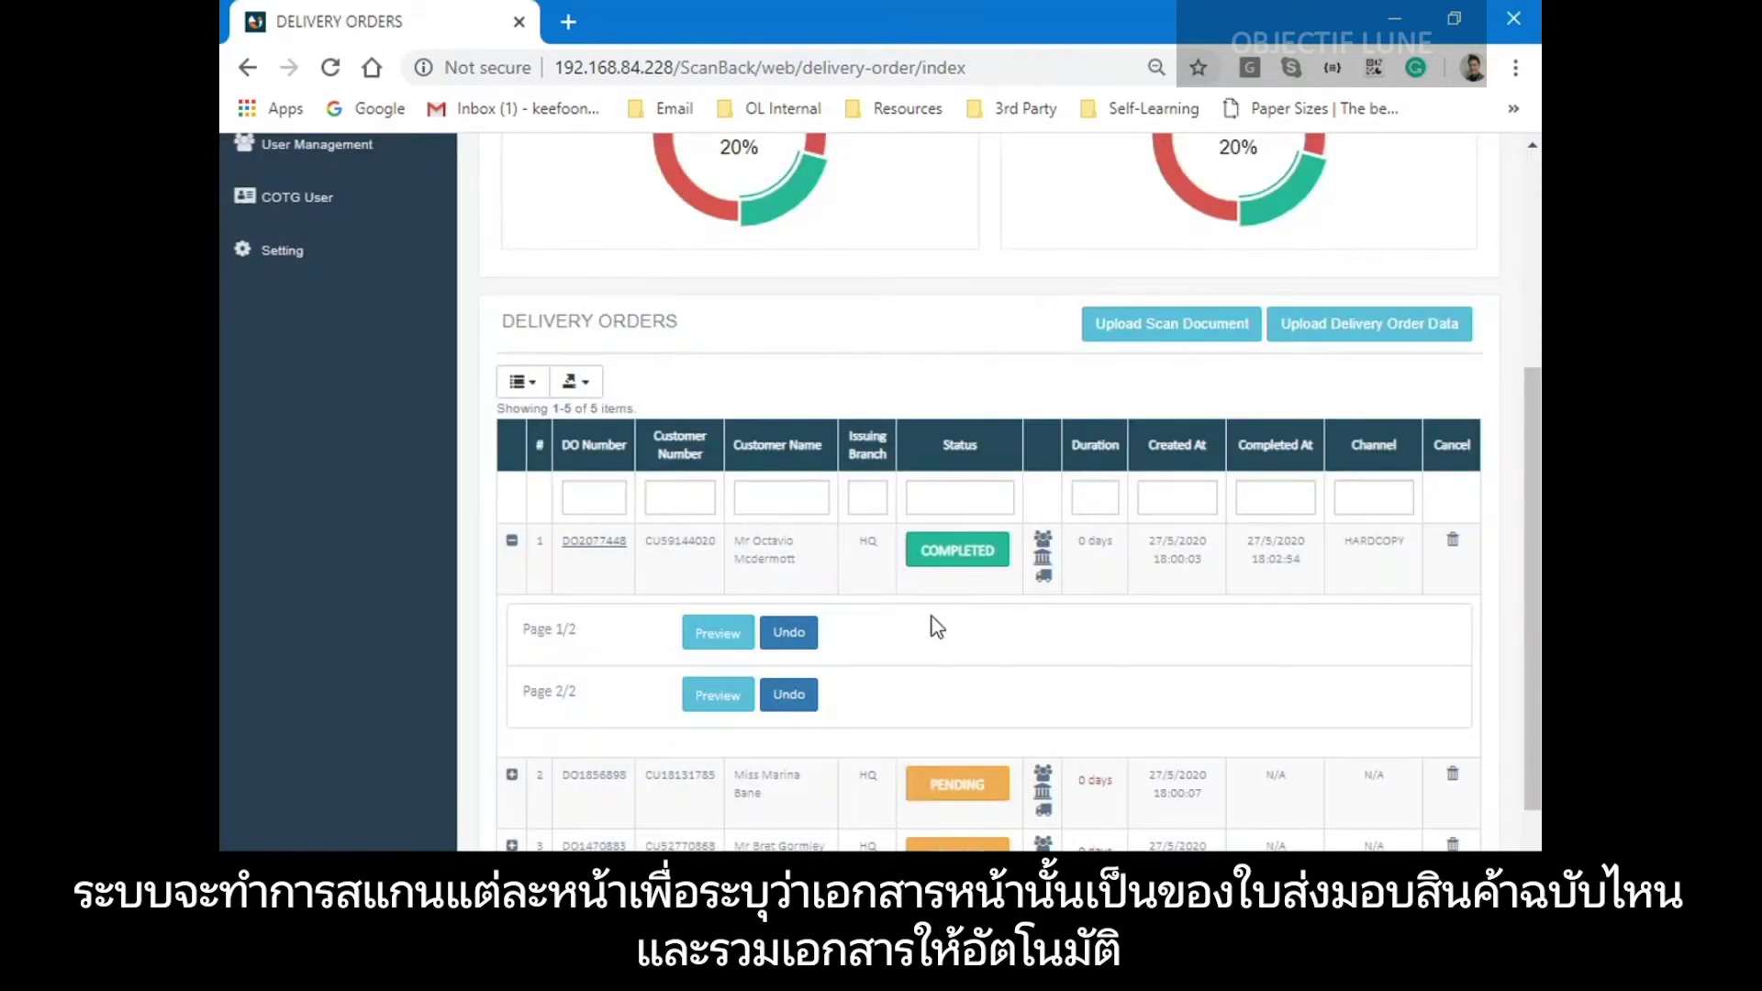
# Collapse the DO2077448 row and export the delivery orders list as a confirmed PDF.
pyautogui.click(512, 542)
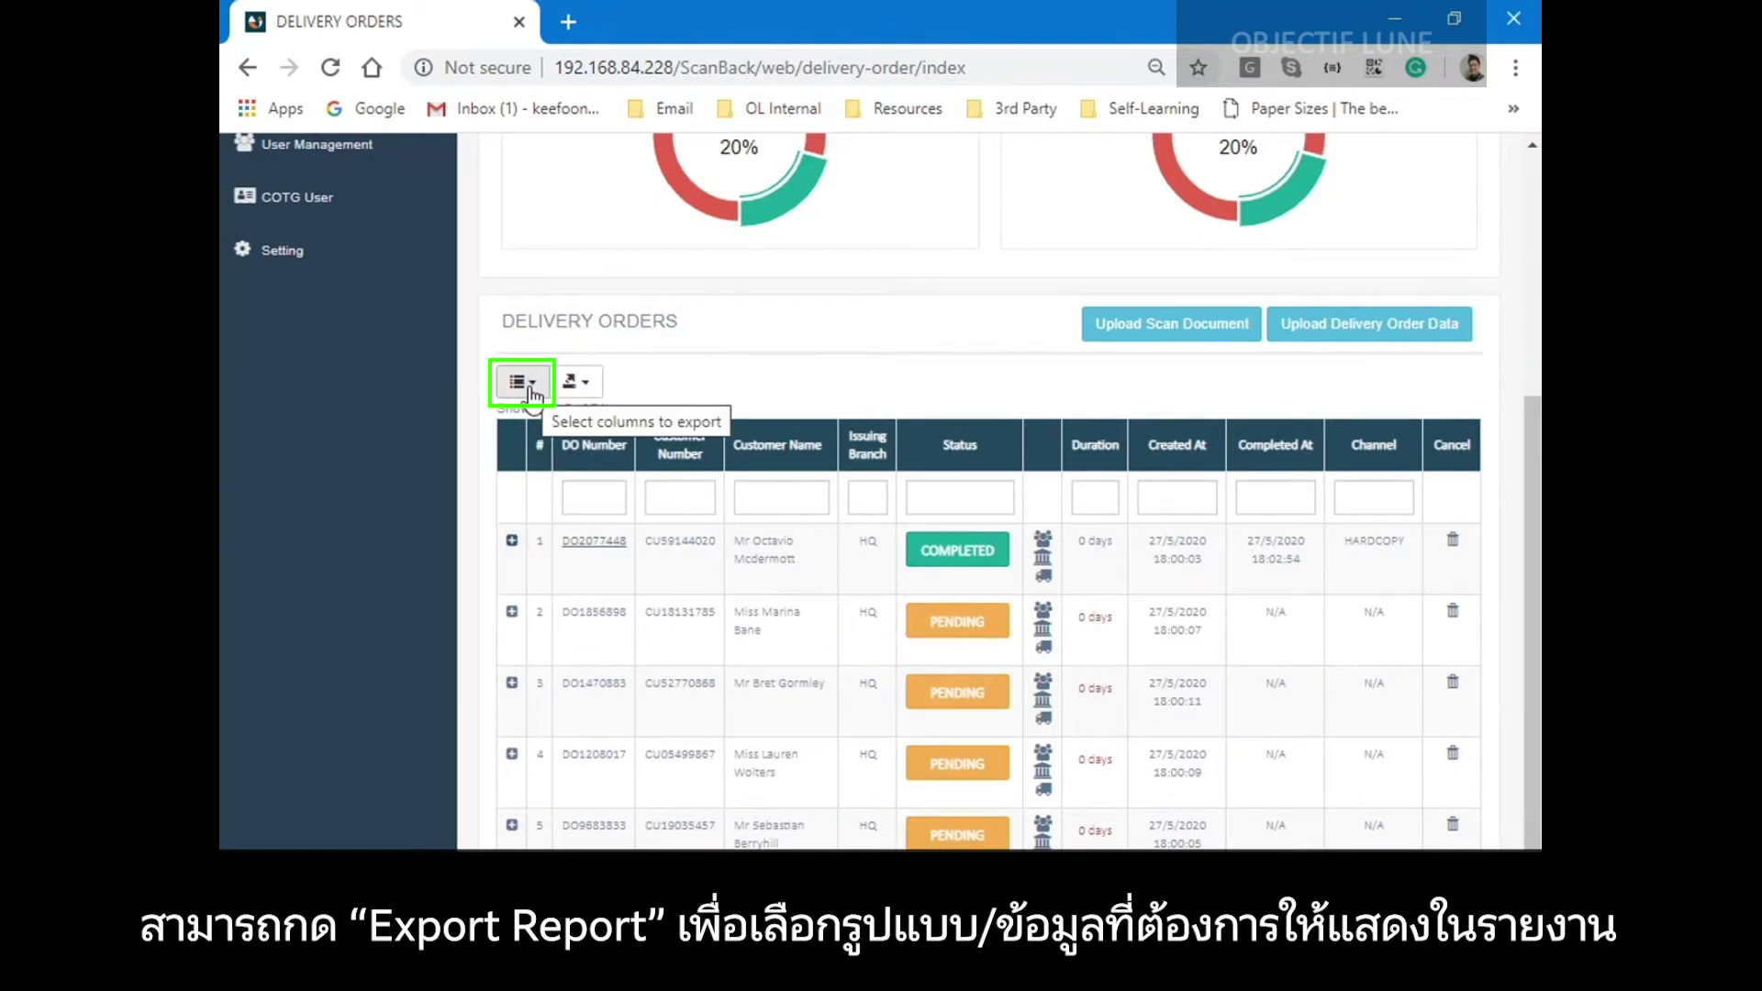
pyautogui.click(581, 388)
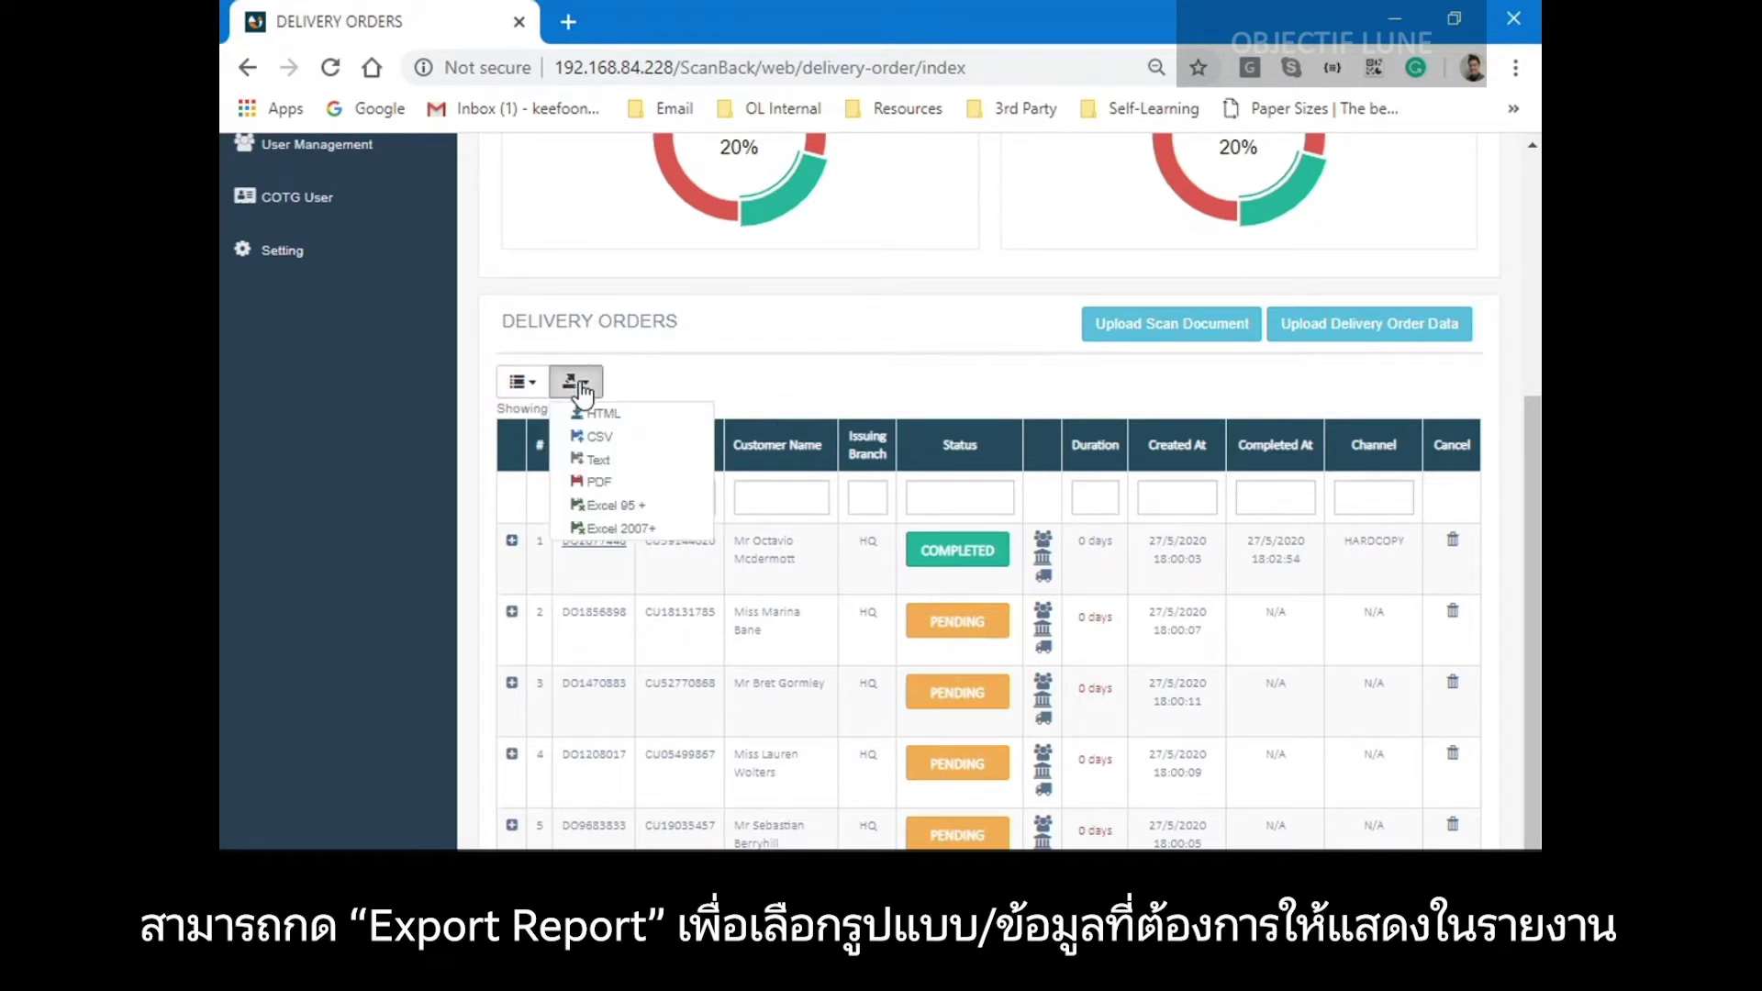
pyautogui.click(599, 483)
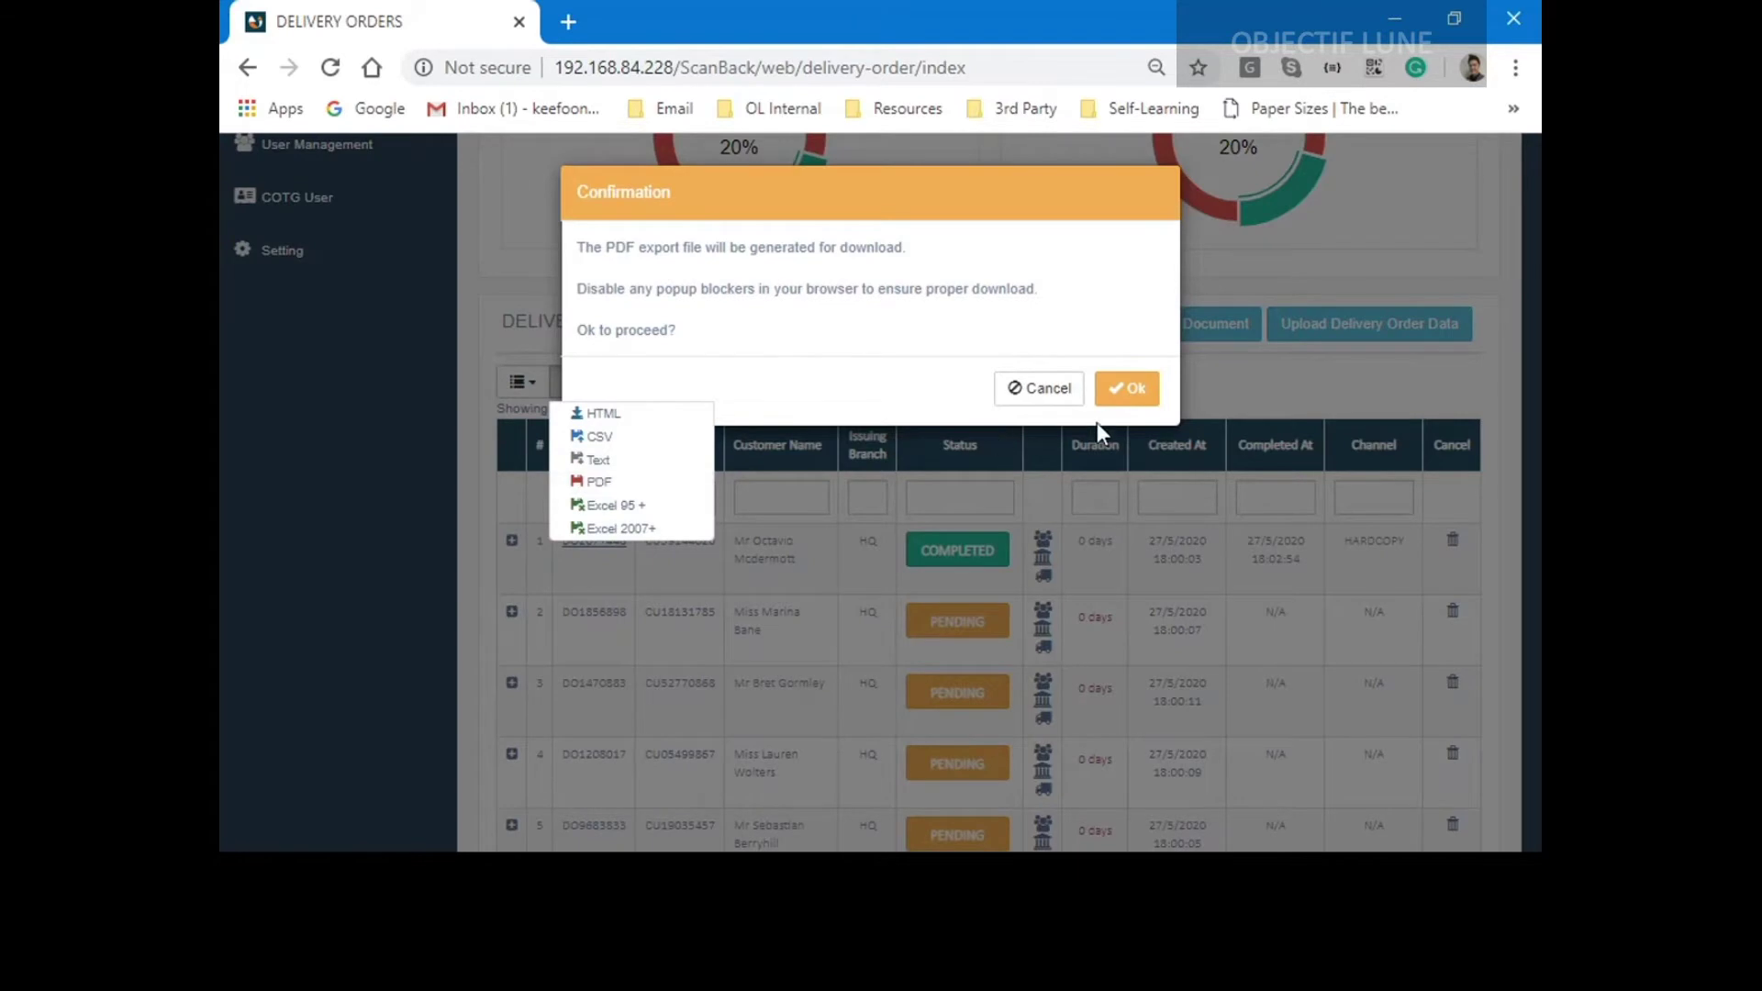
pyautogui.click(1129, 389)
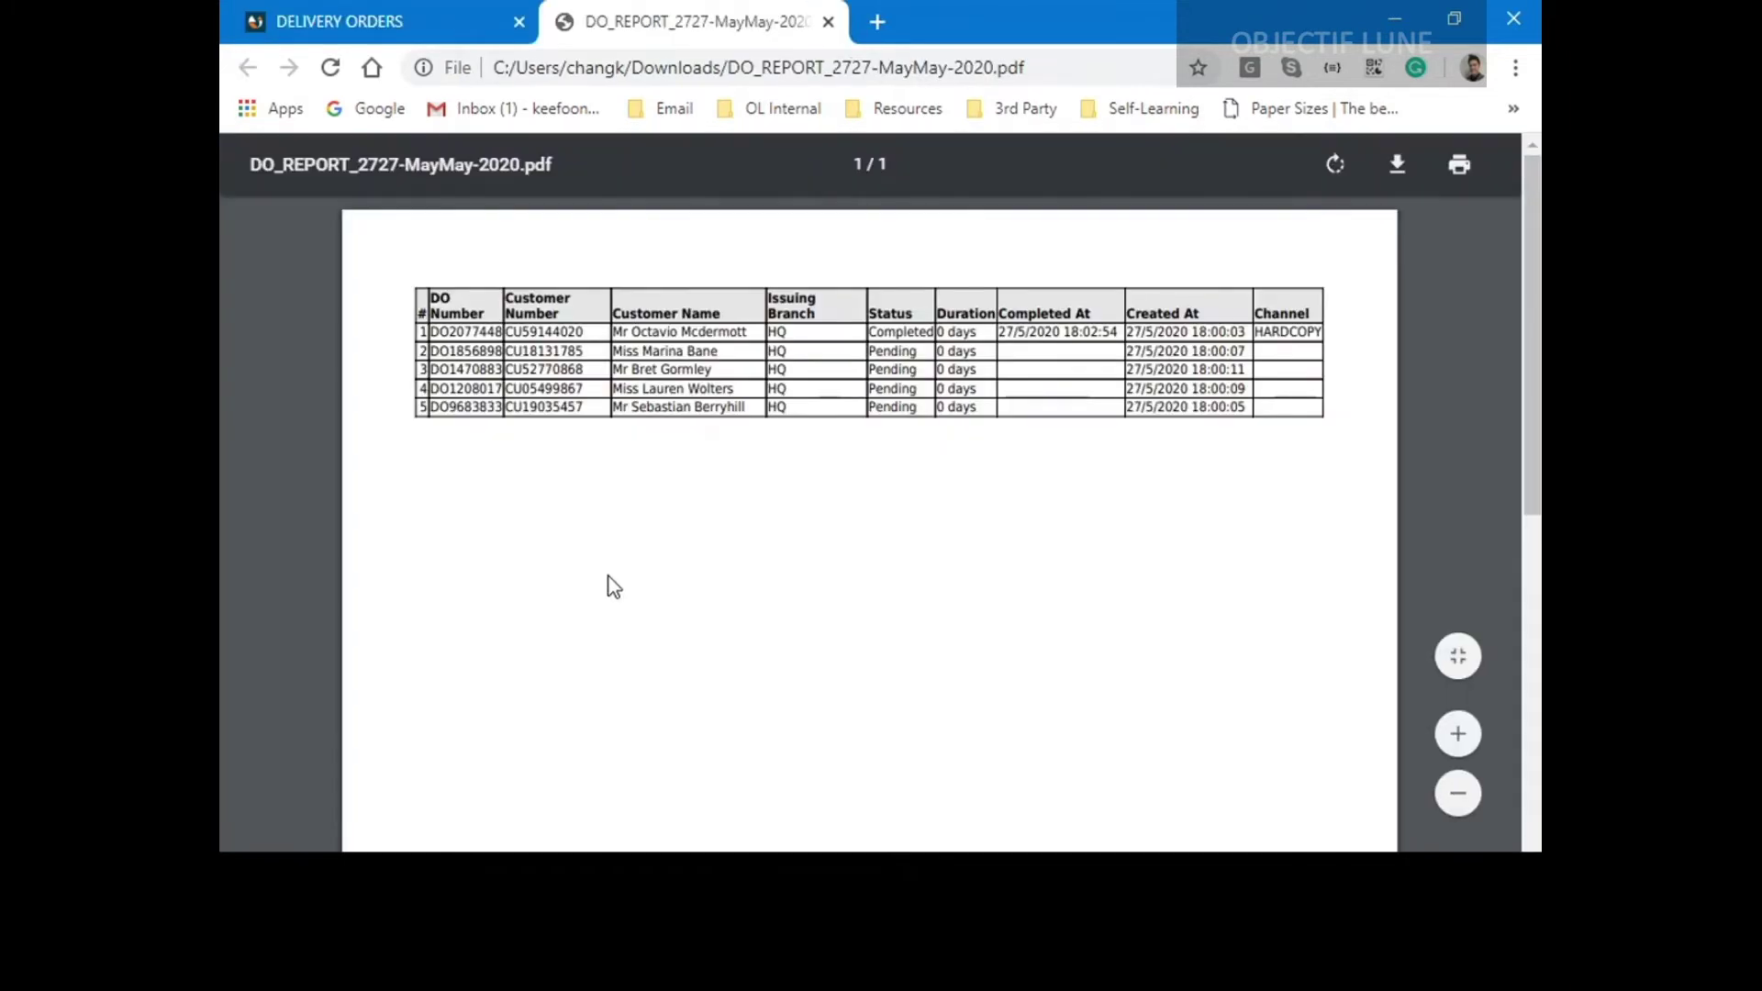
# Scroll through the DO_REPORT PDF to read the delivery order table.
pyautogui.scroll(3, 837, 452)
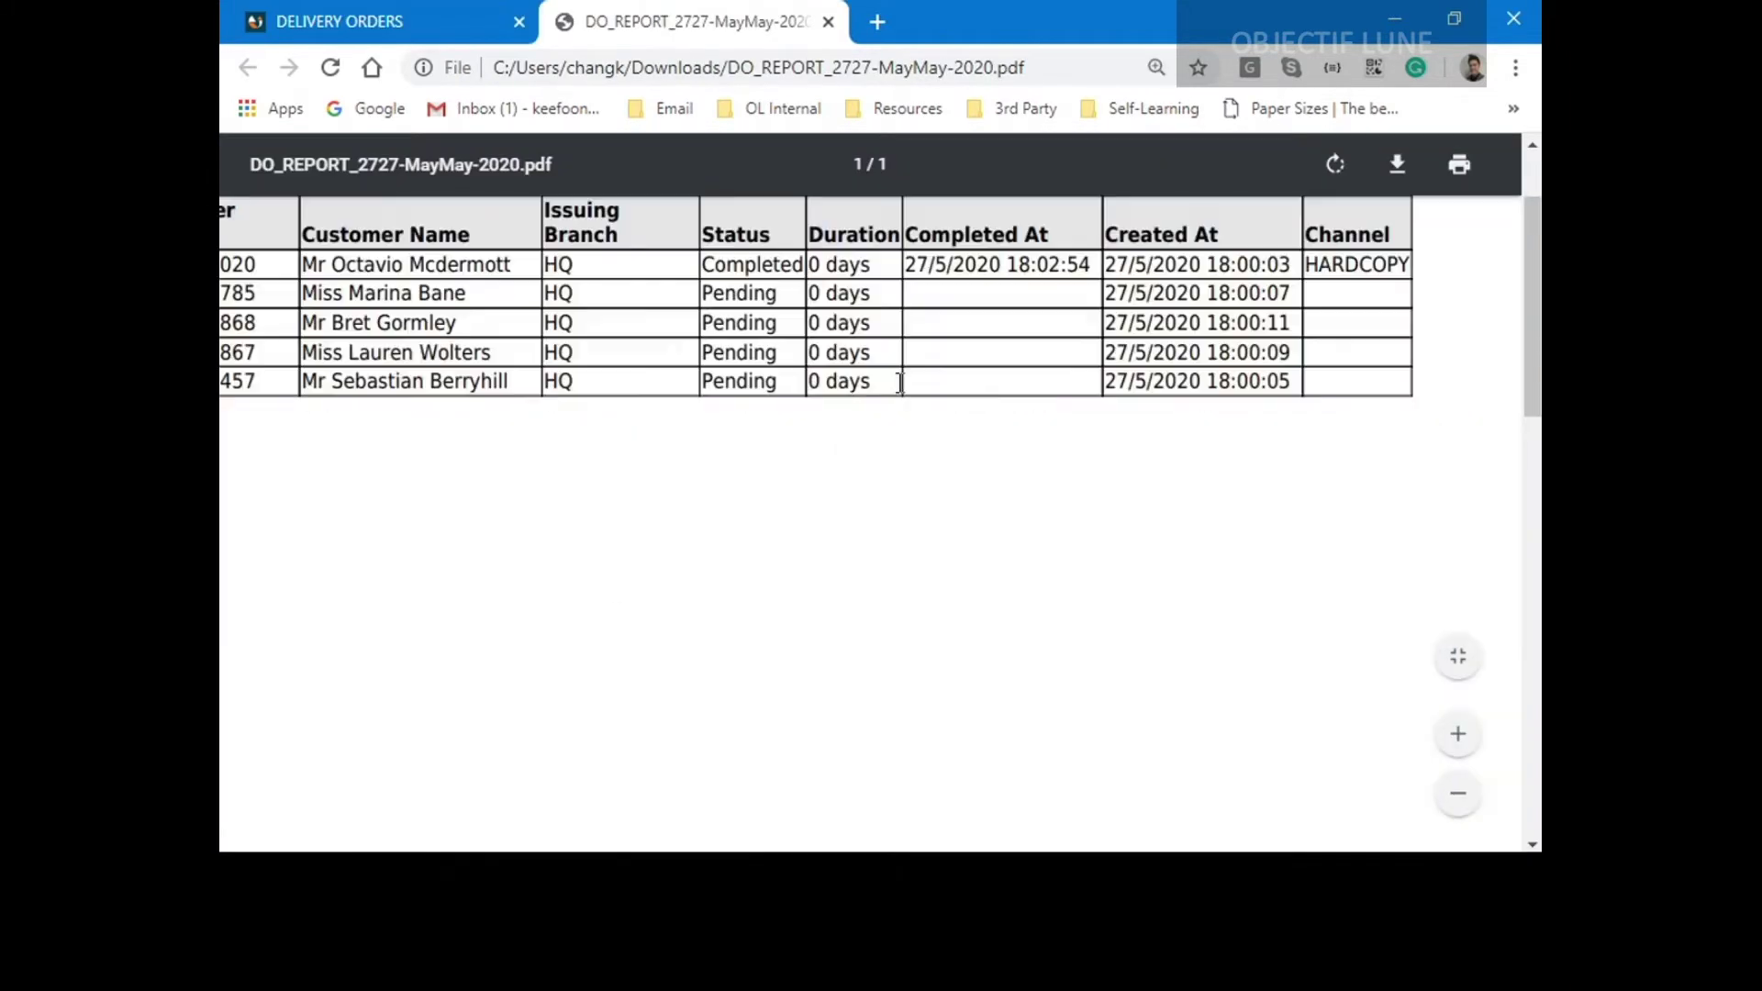
pyautogui.scroll(2, 924, 491)
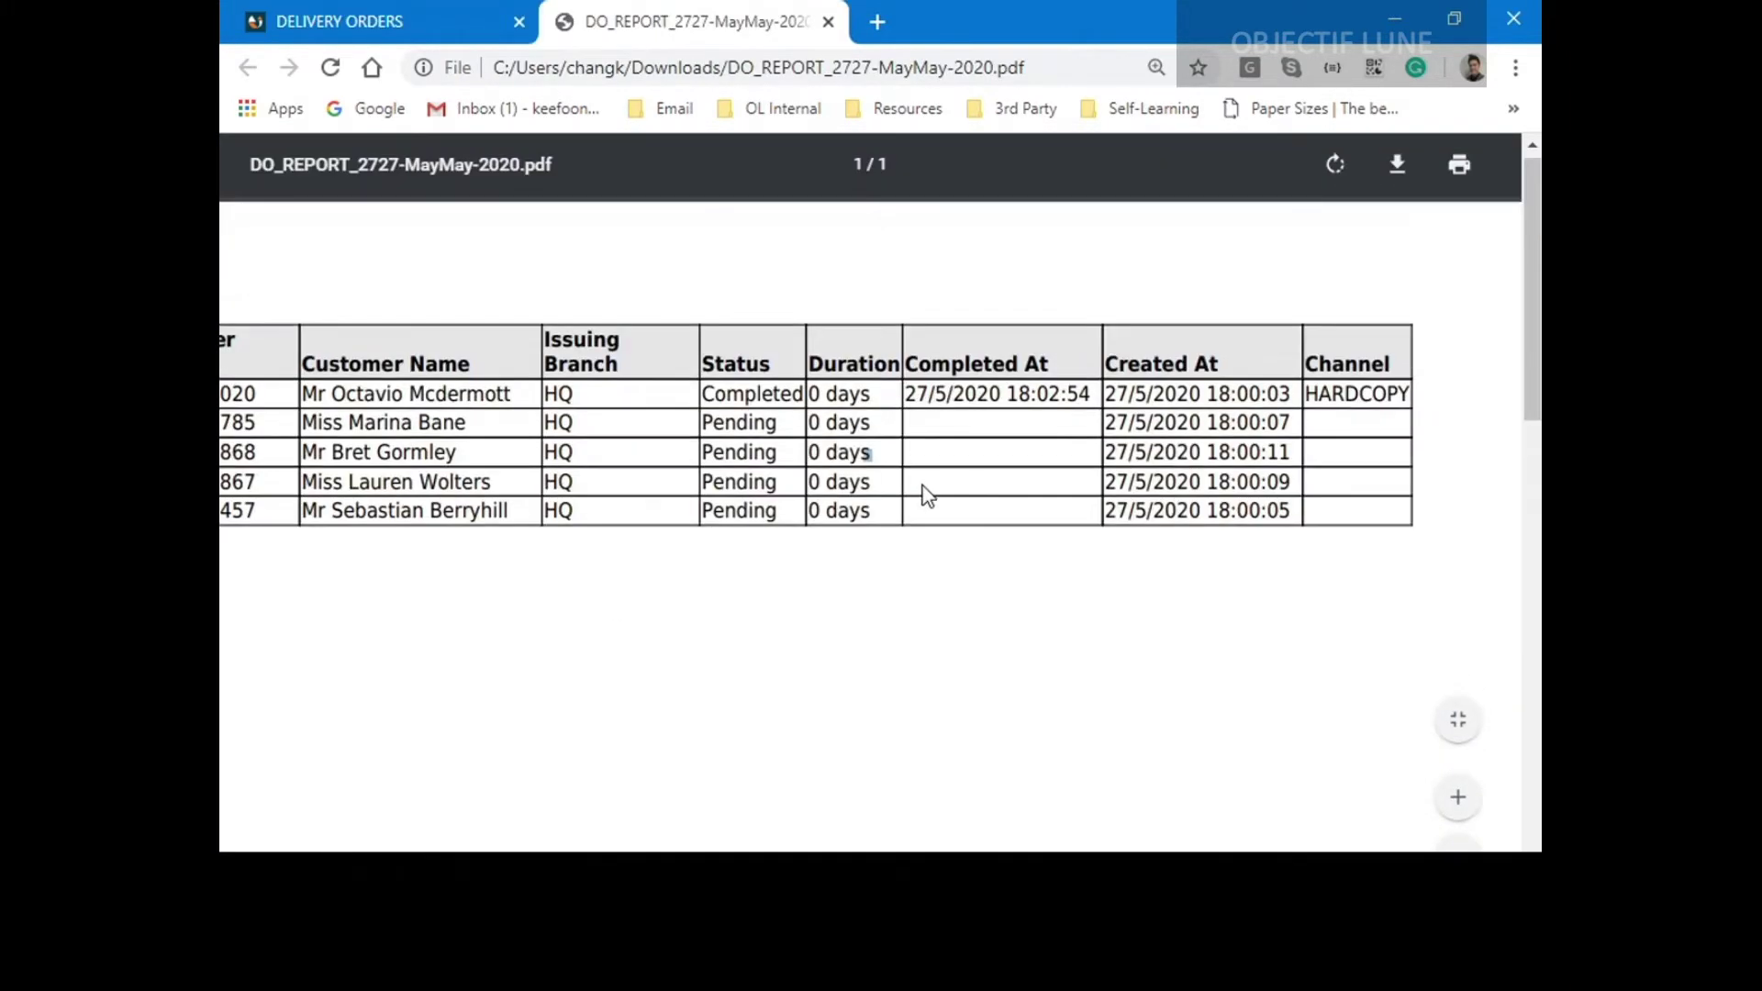
pyautogui.scroll(-3, 866, 454)
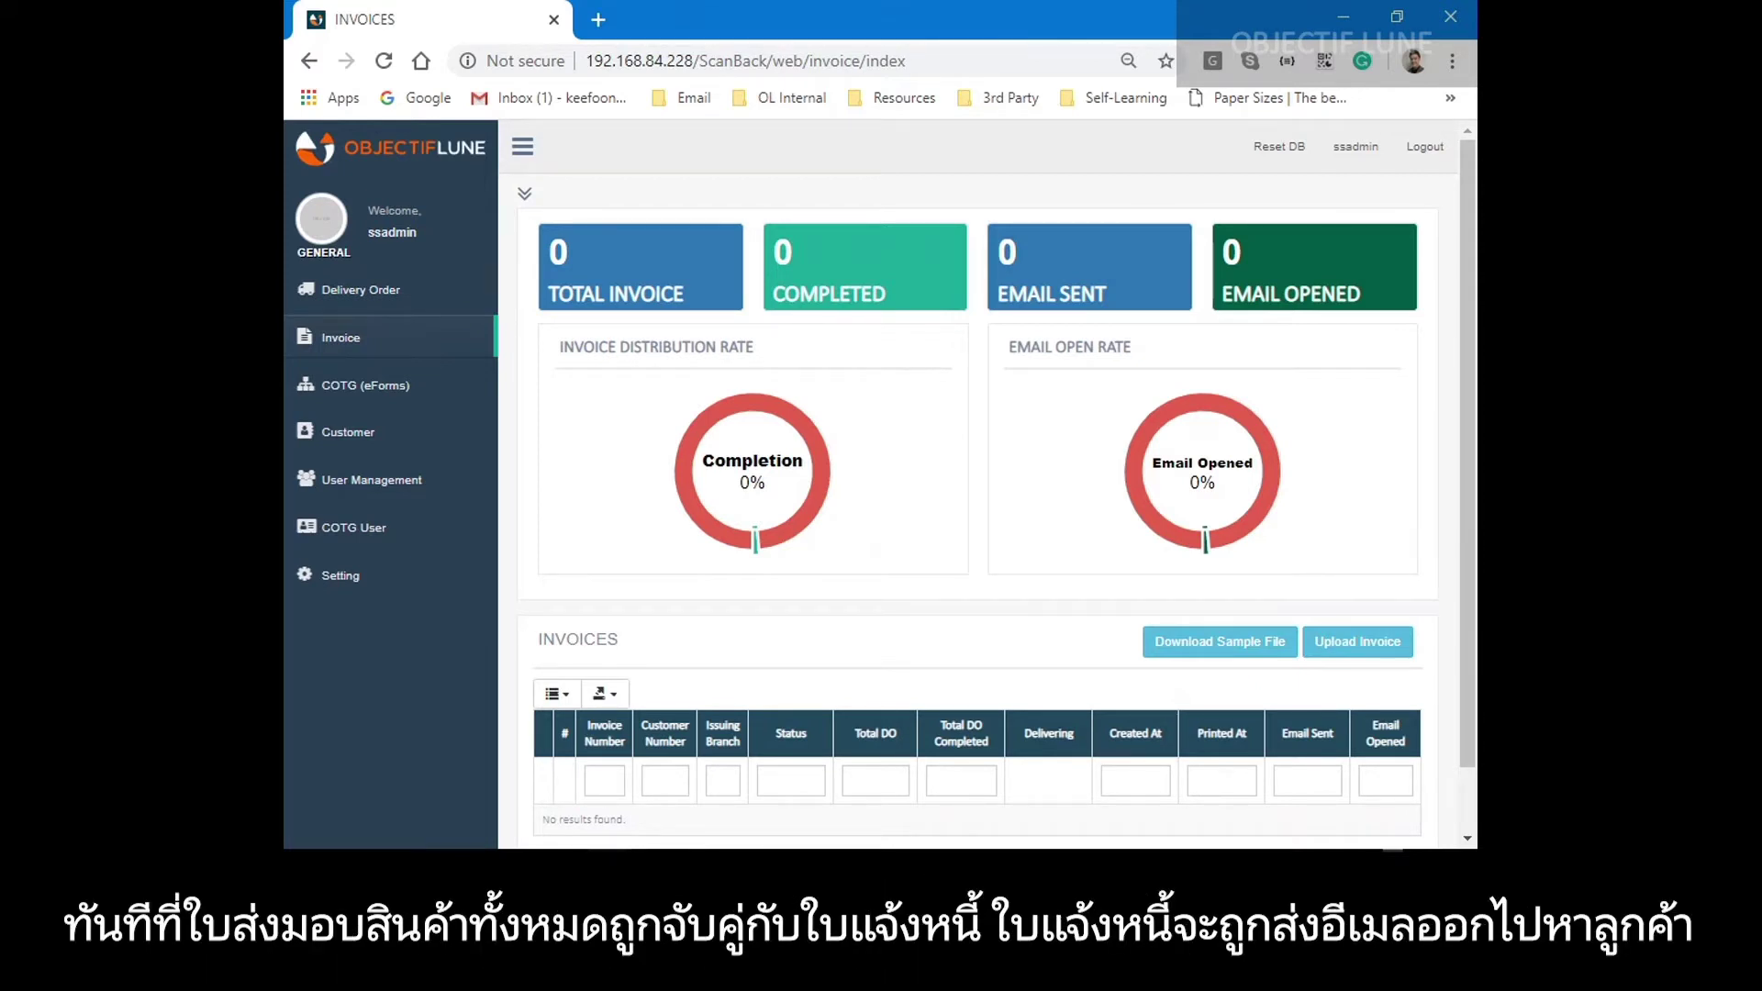
# Attach Invoice.pdf from Downloads as a new invoice.
pyautogui.click(1360, 644)
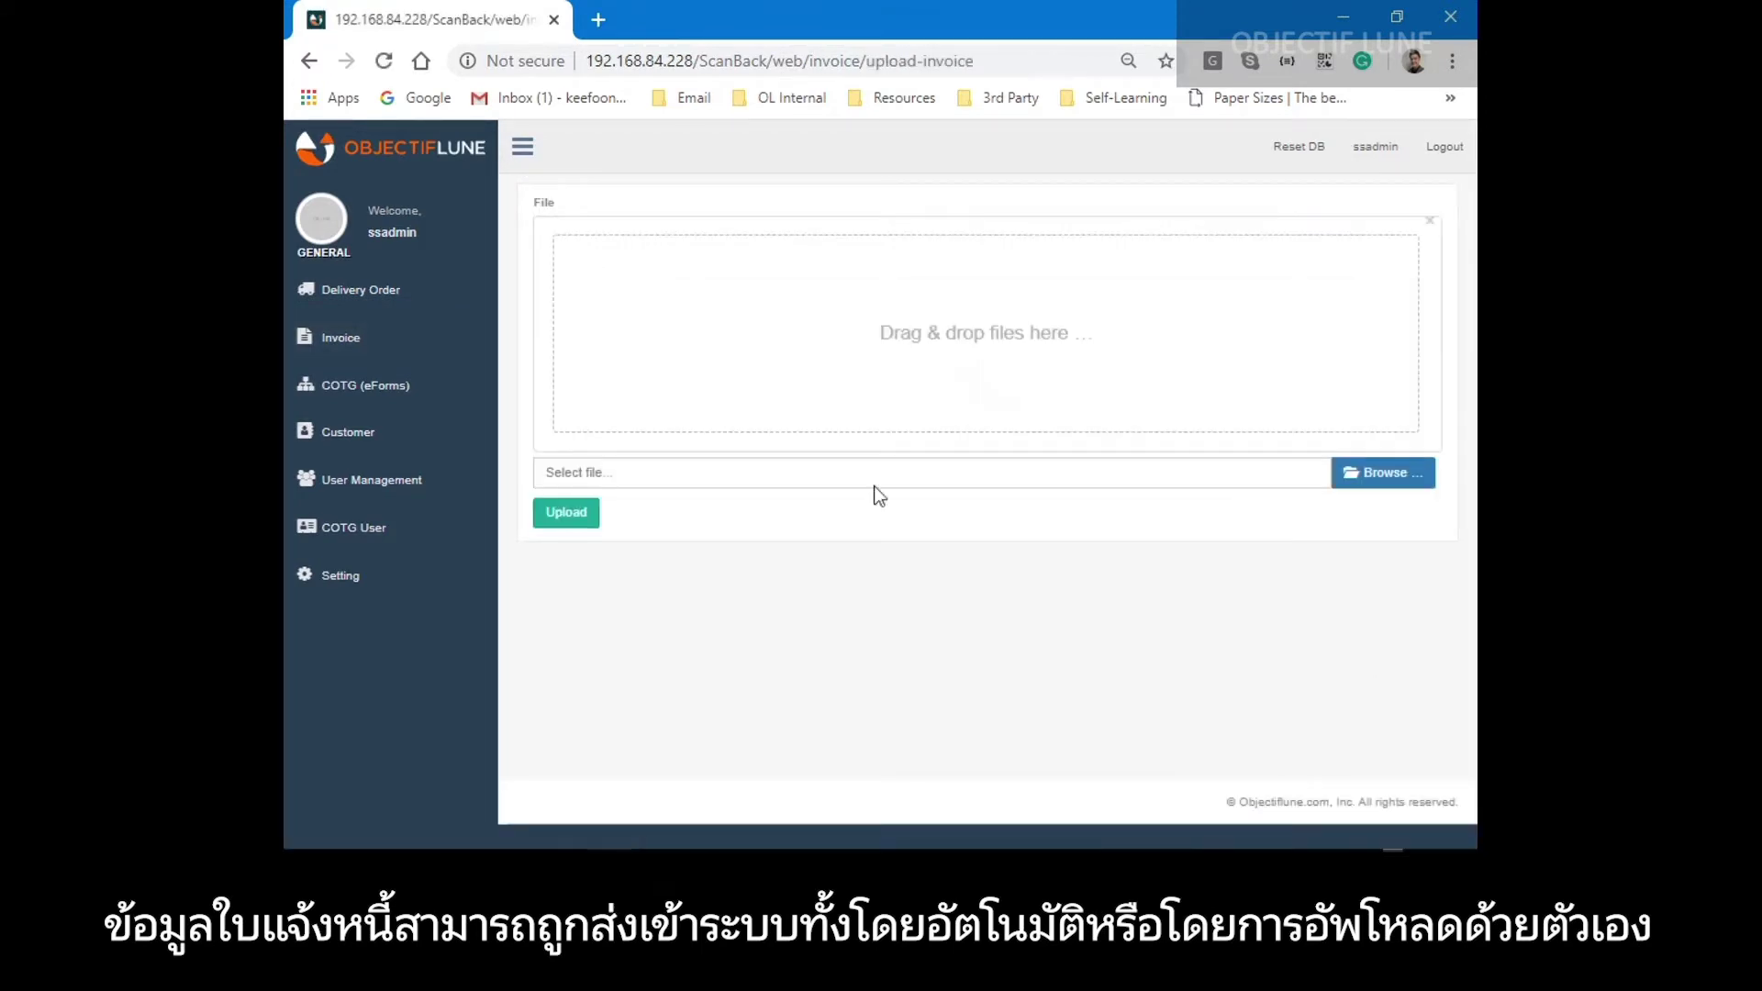
pyautogui.click(1355, 471)
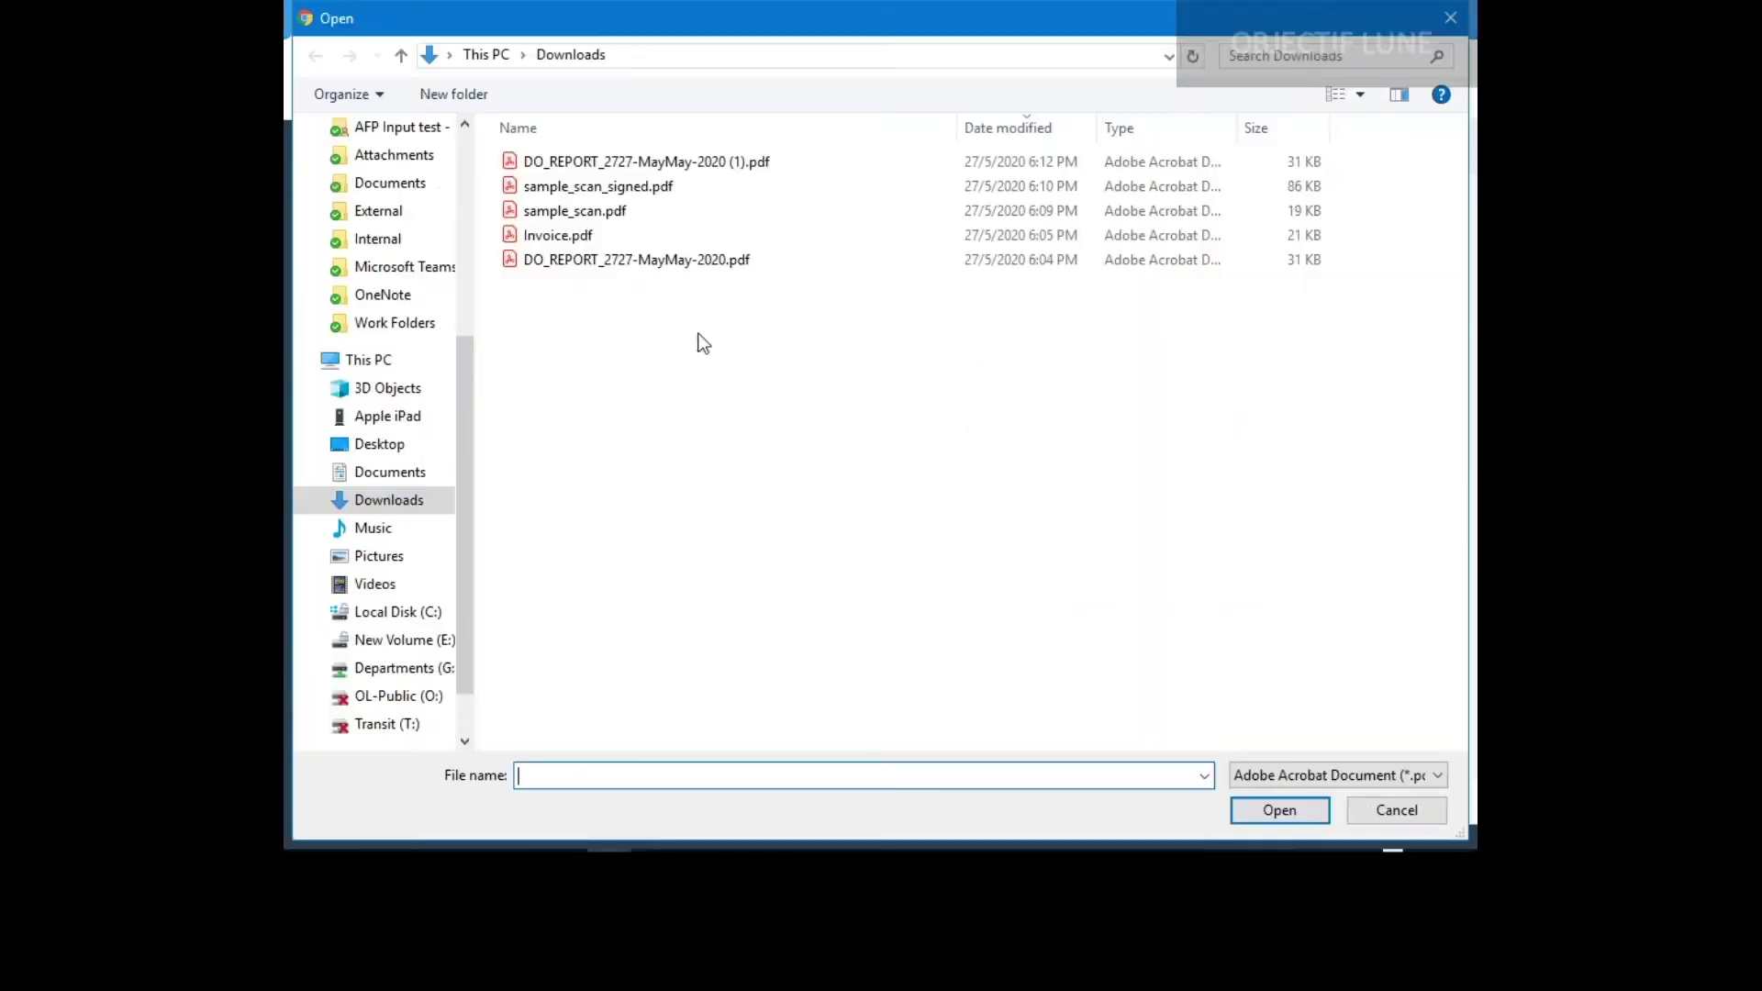
pyautogui.click(569, 245)
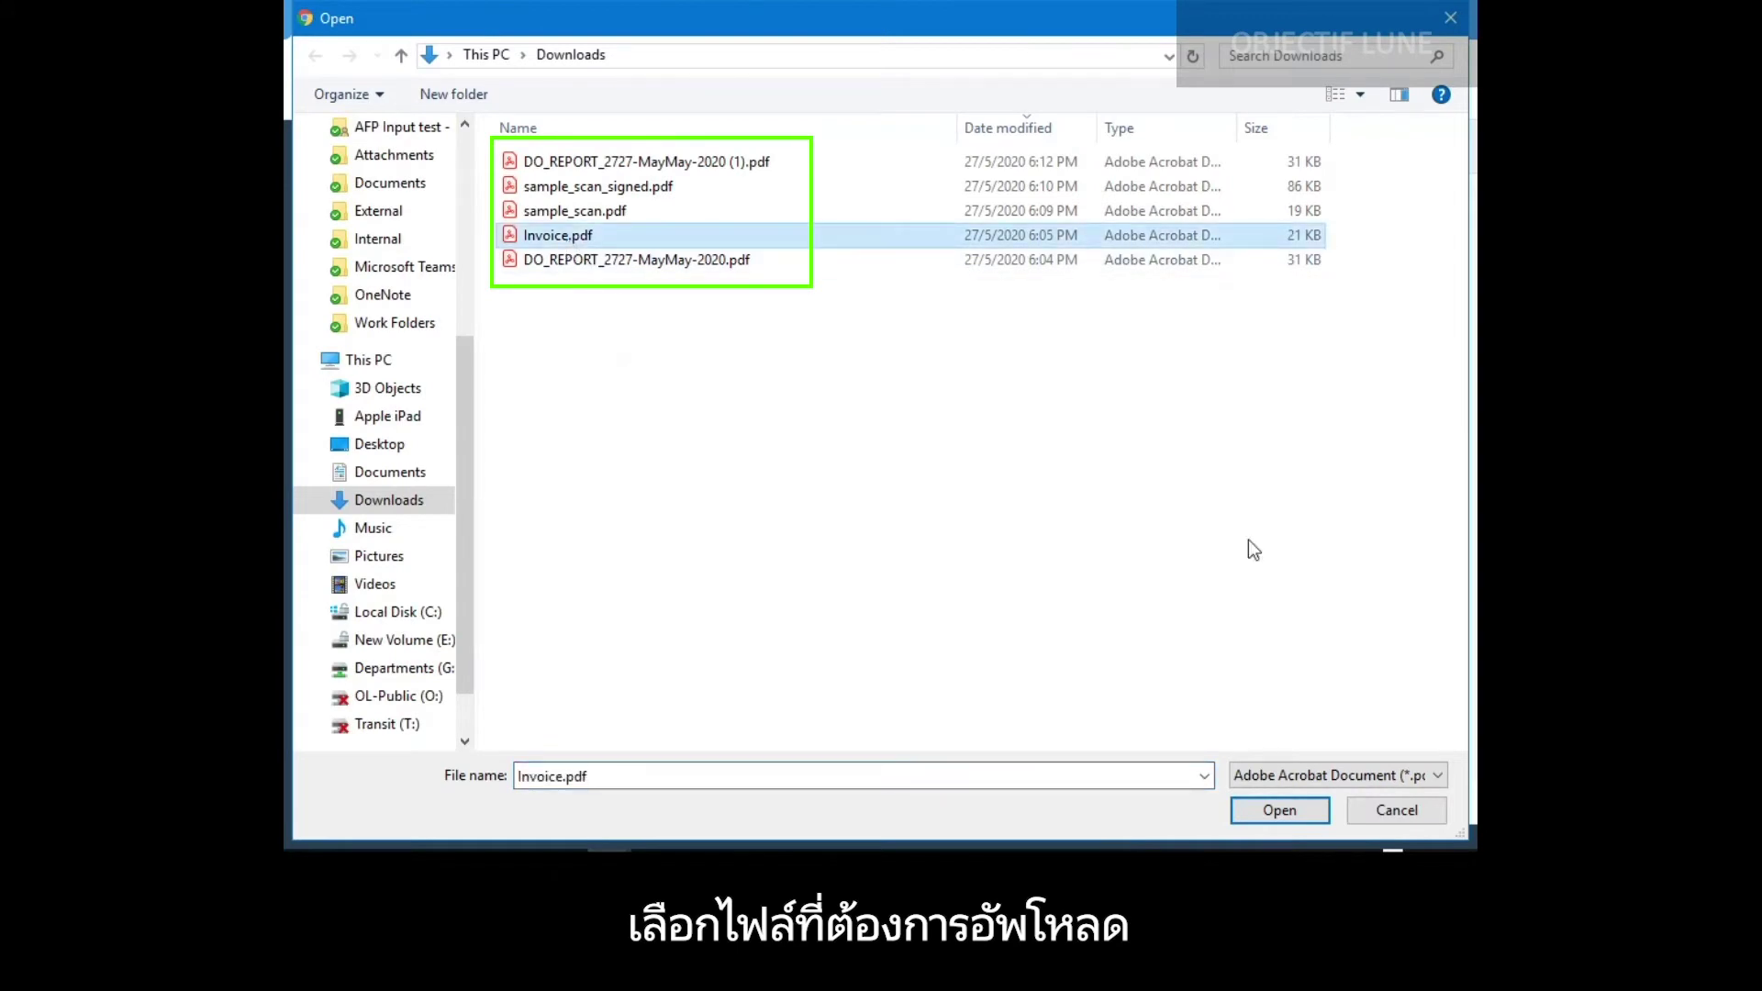
pyautogui.click(1250, 809)
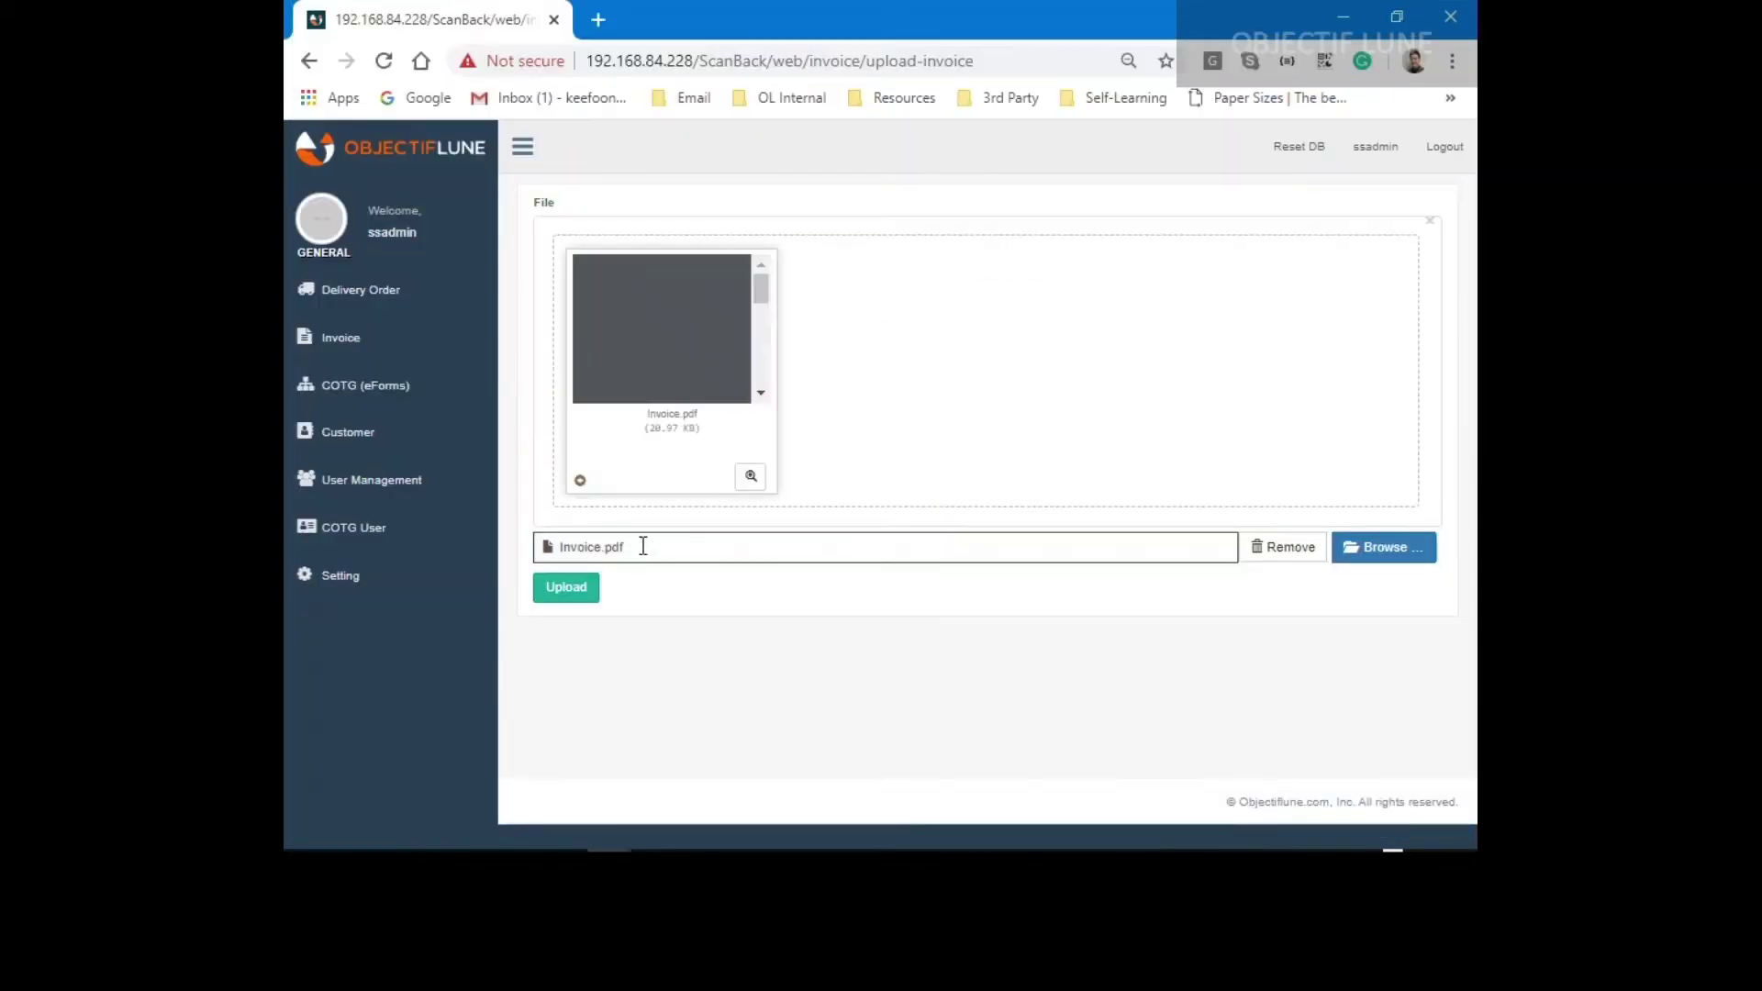
# Preview Invoice.pdf, checking DO1208017, DO1856898 and DO1470883, then upload it.
pyautogui.click(751, 476)
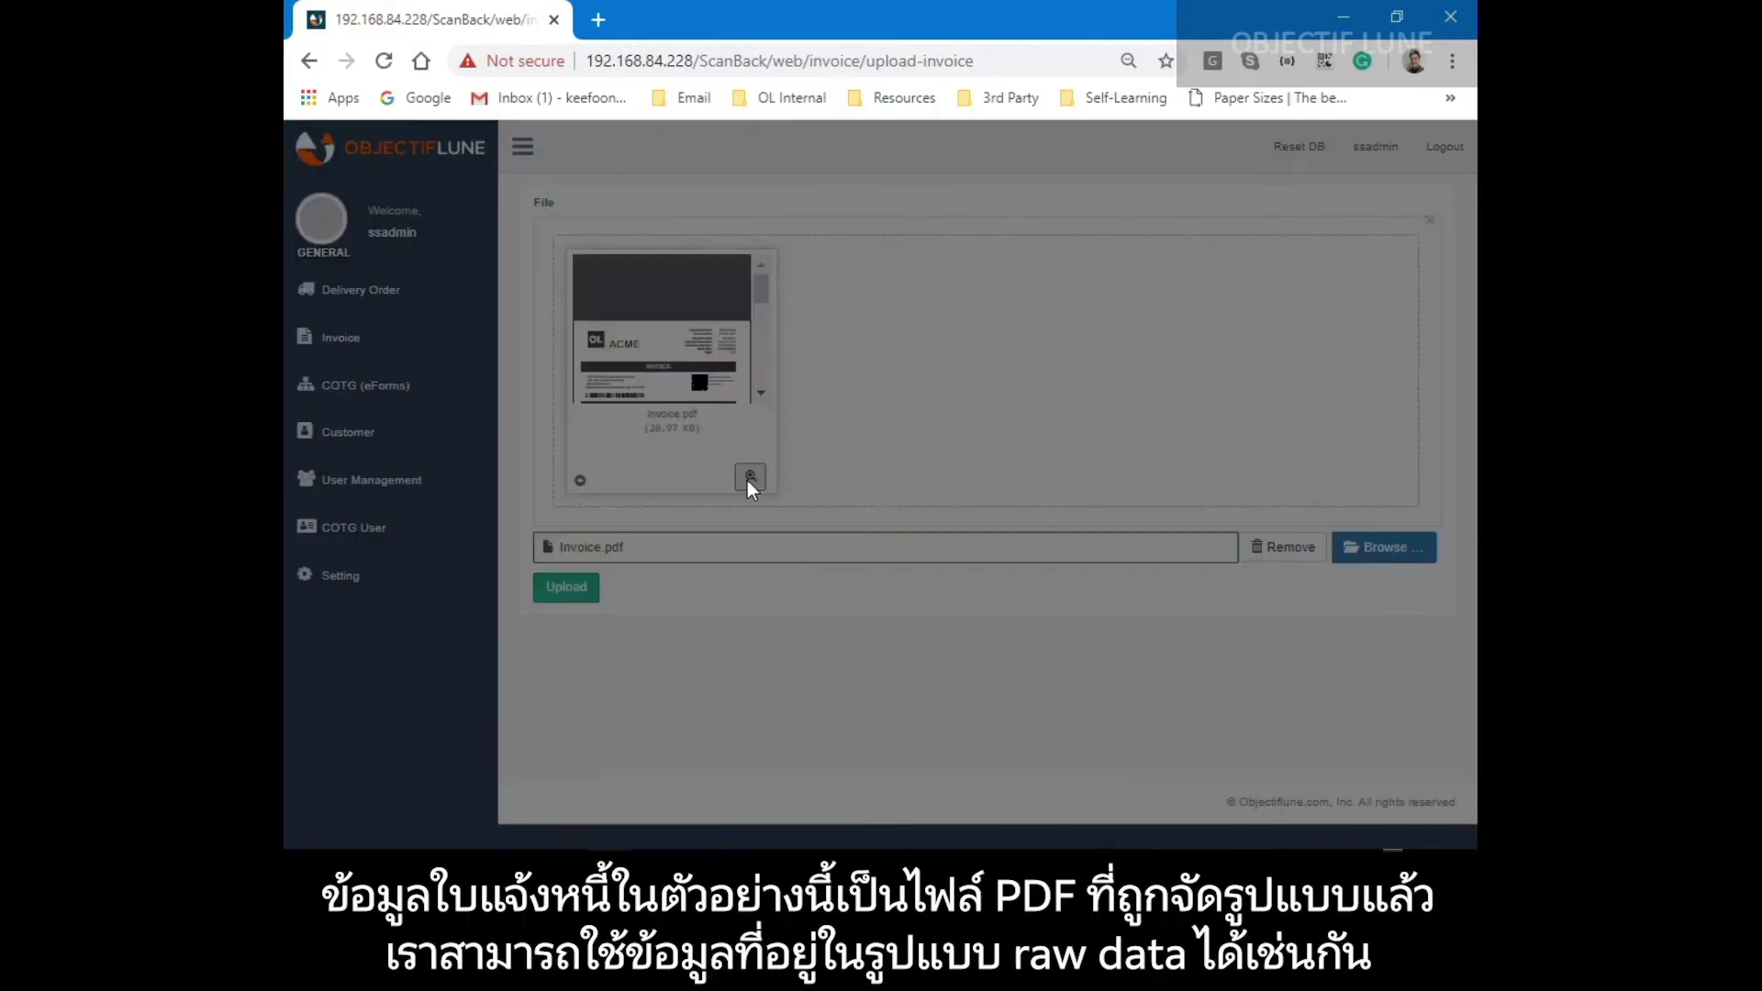
pyautogui.moveTo(810, 473); pyautogui.dragTo(907, 472)
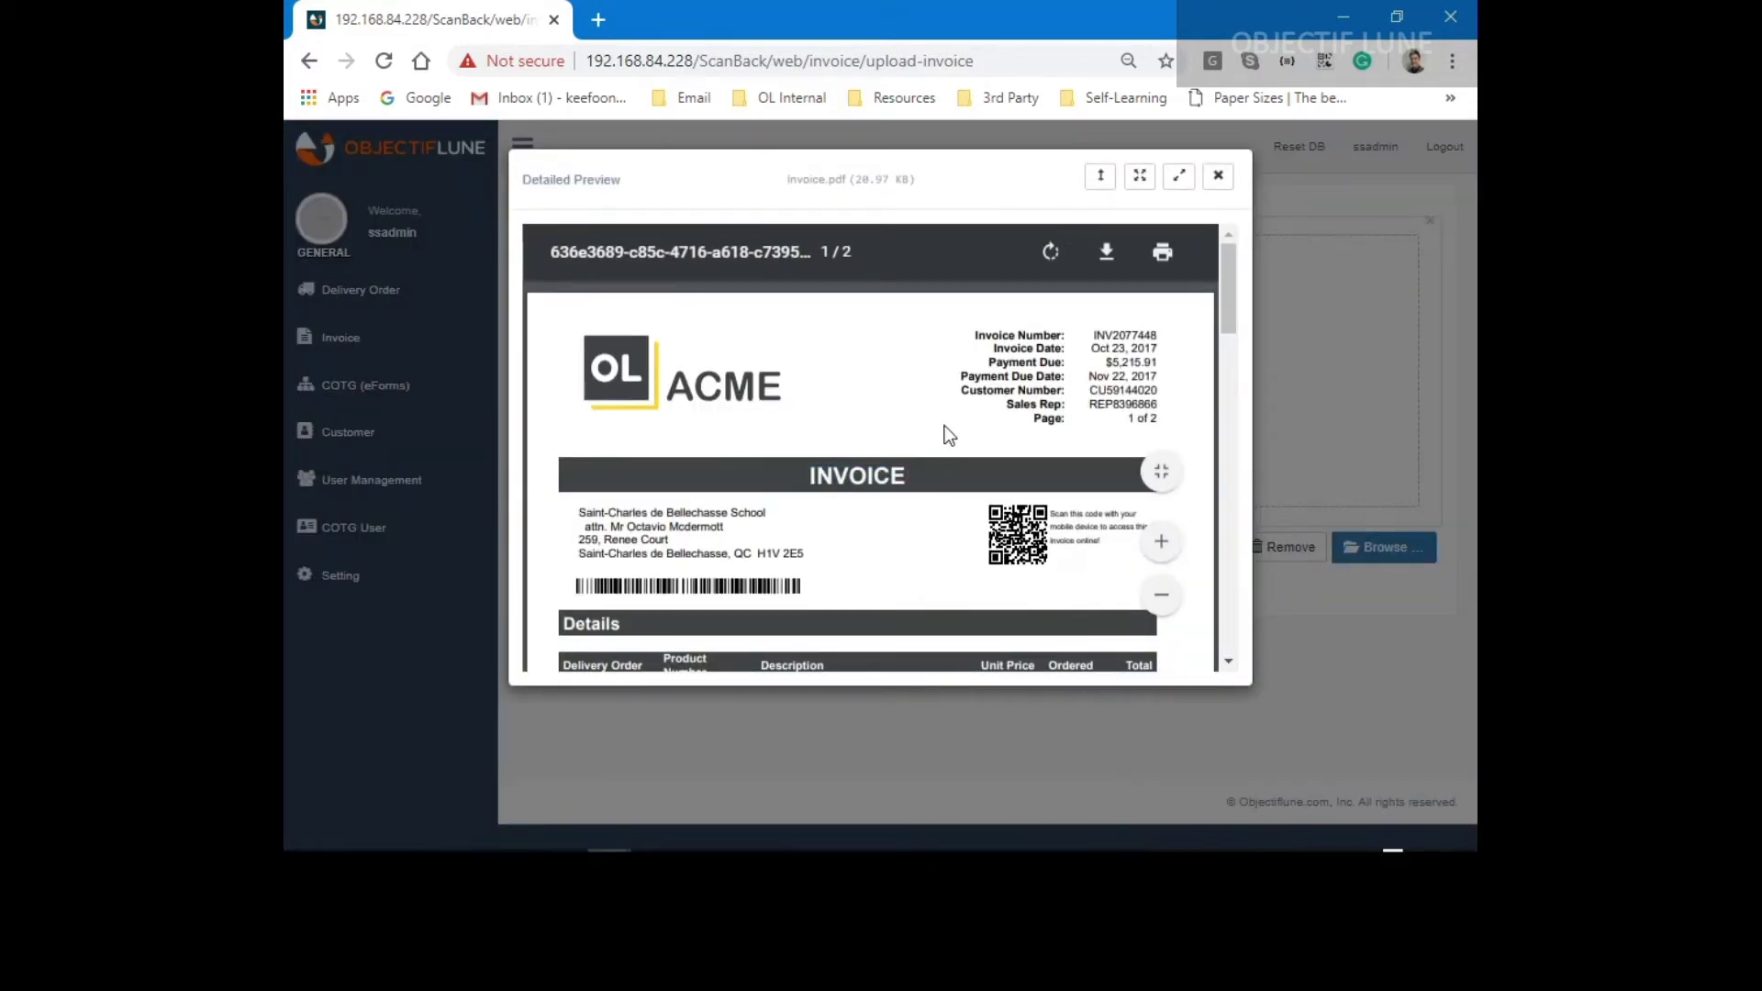
pyautogui.scroll(-4, 945, 429)
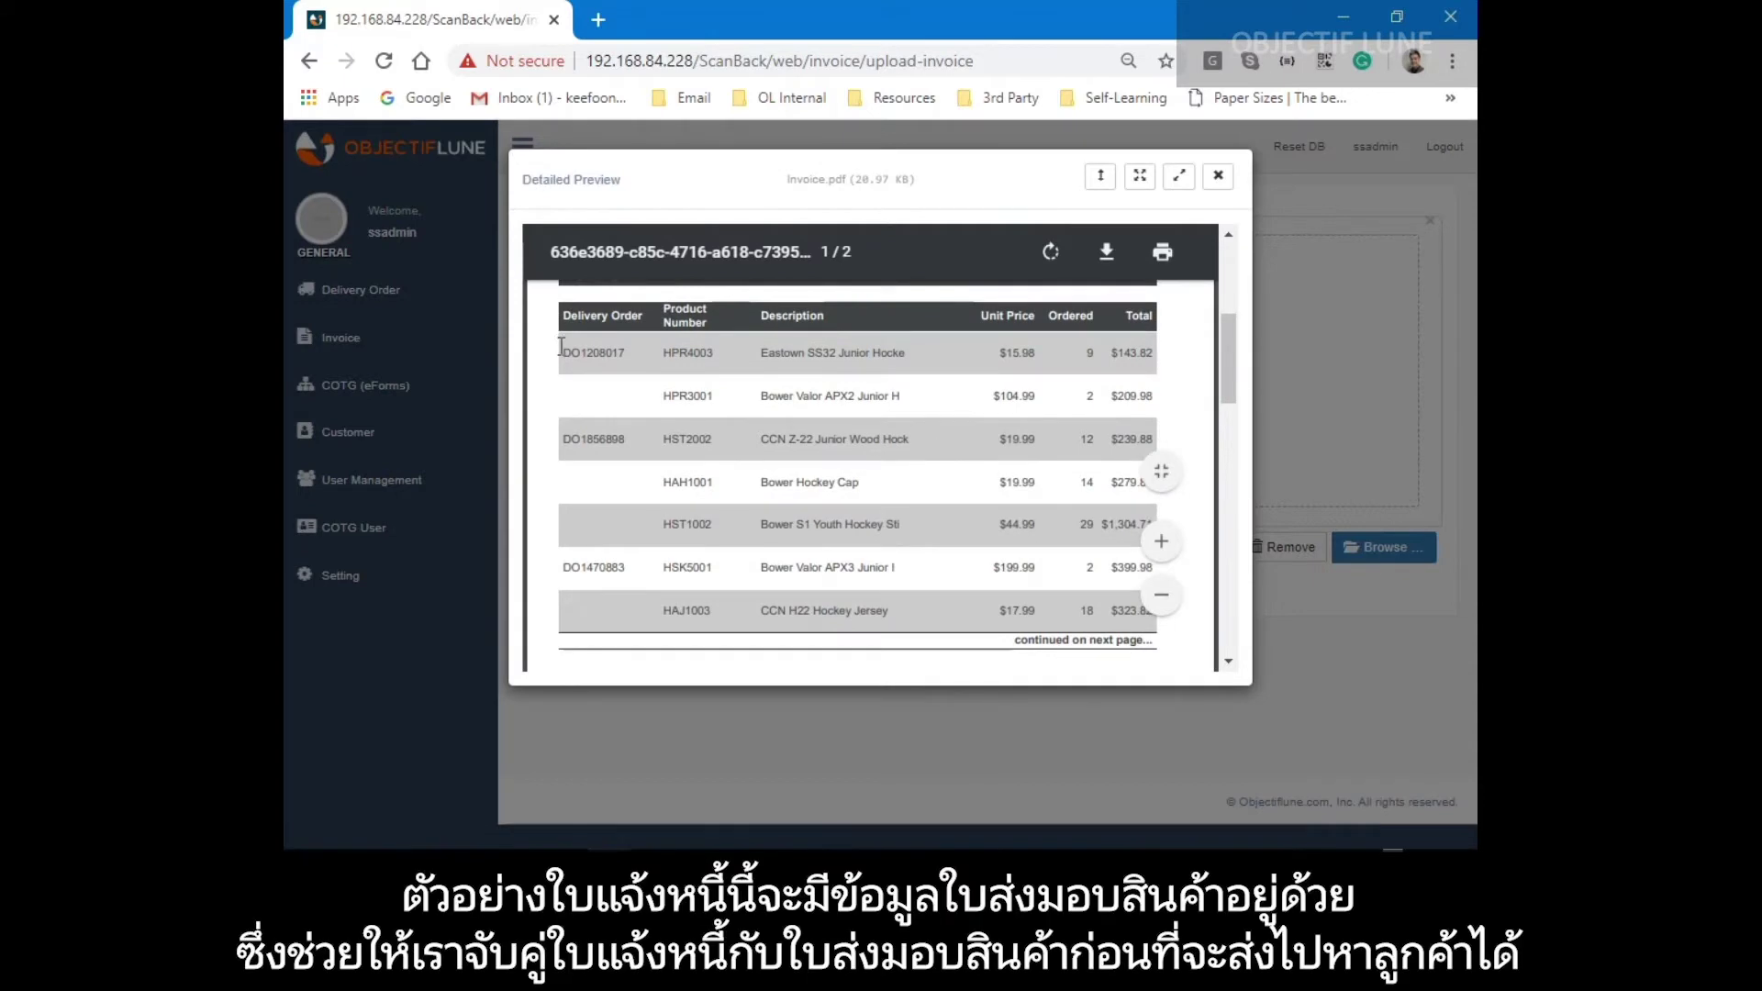
pyautogui.moveTo(567, 360); pyautogui.dragTo(627, 361)
pyautogui.moveTo(566, 437); pyautogui.dragTo(628, 438)
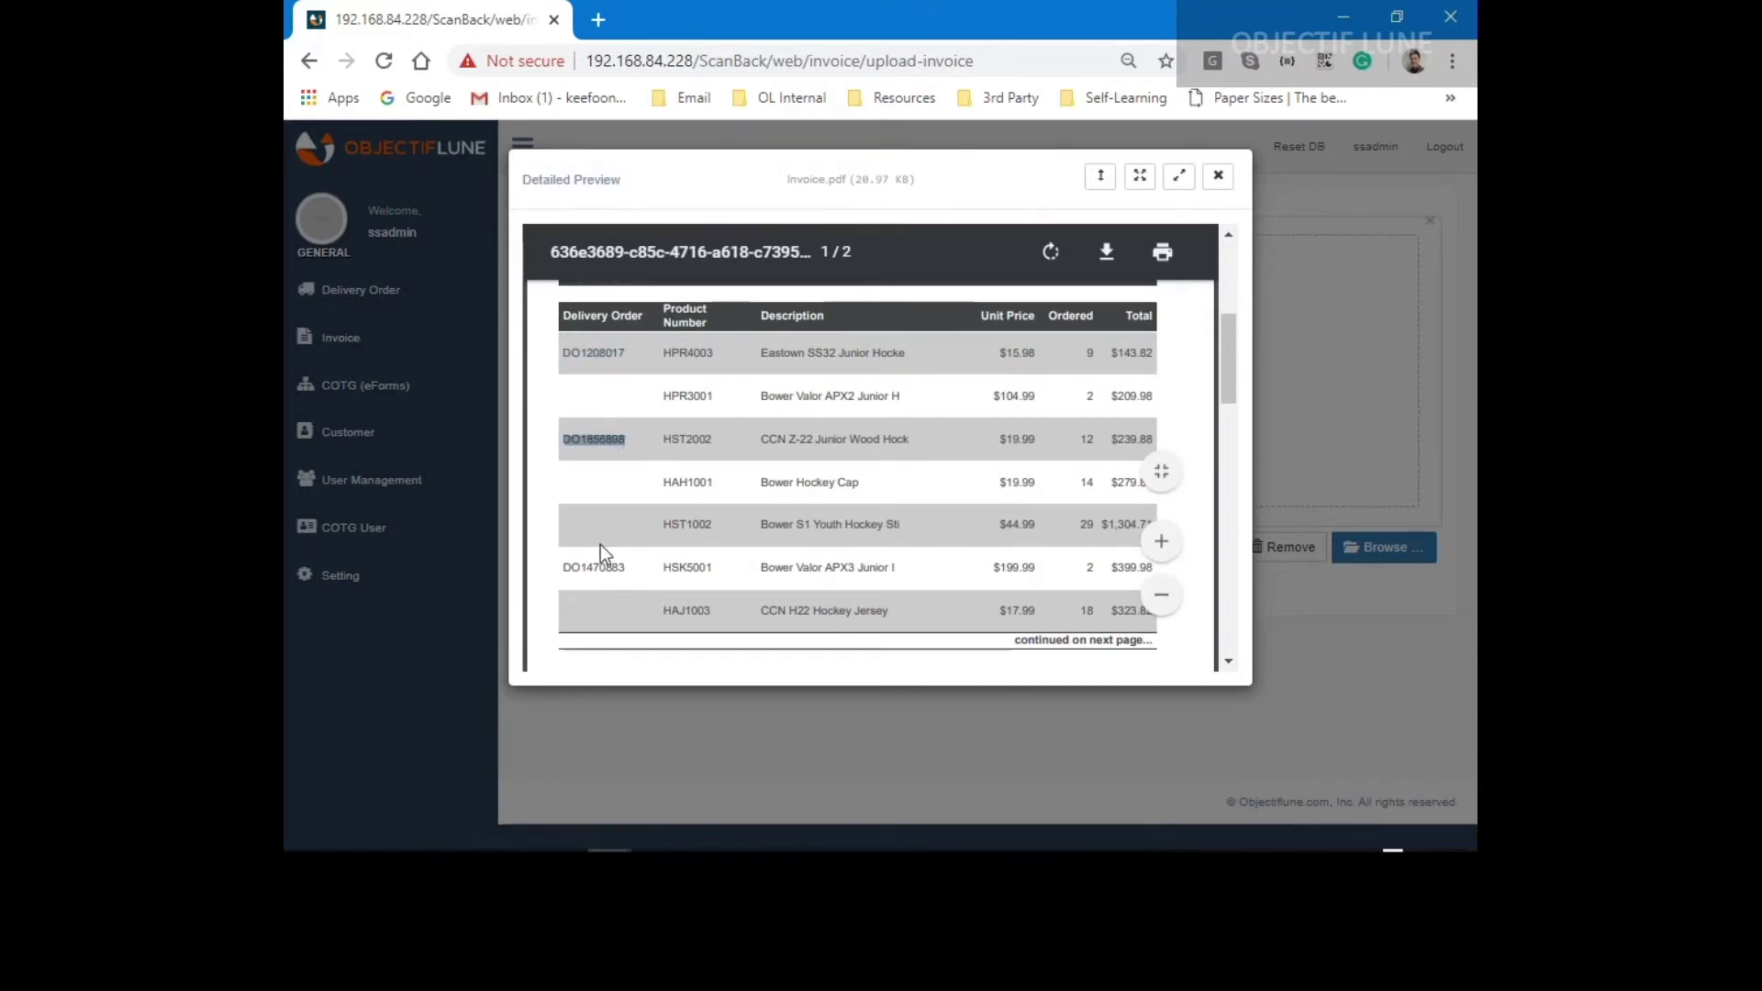
pyautogui.moveTo(569, 569); pyautogui.dragTo(623, 566)
pyautogui.scroll(-10, 778, 506)
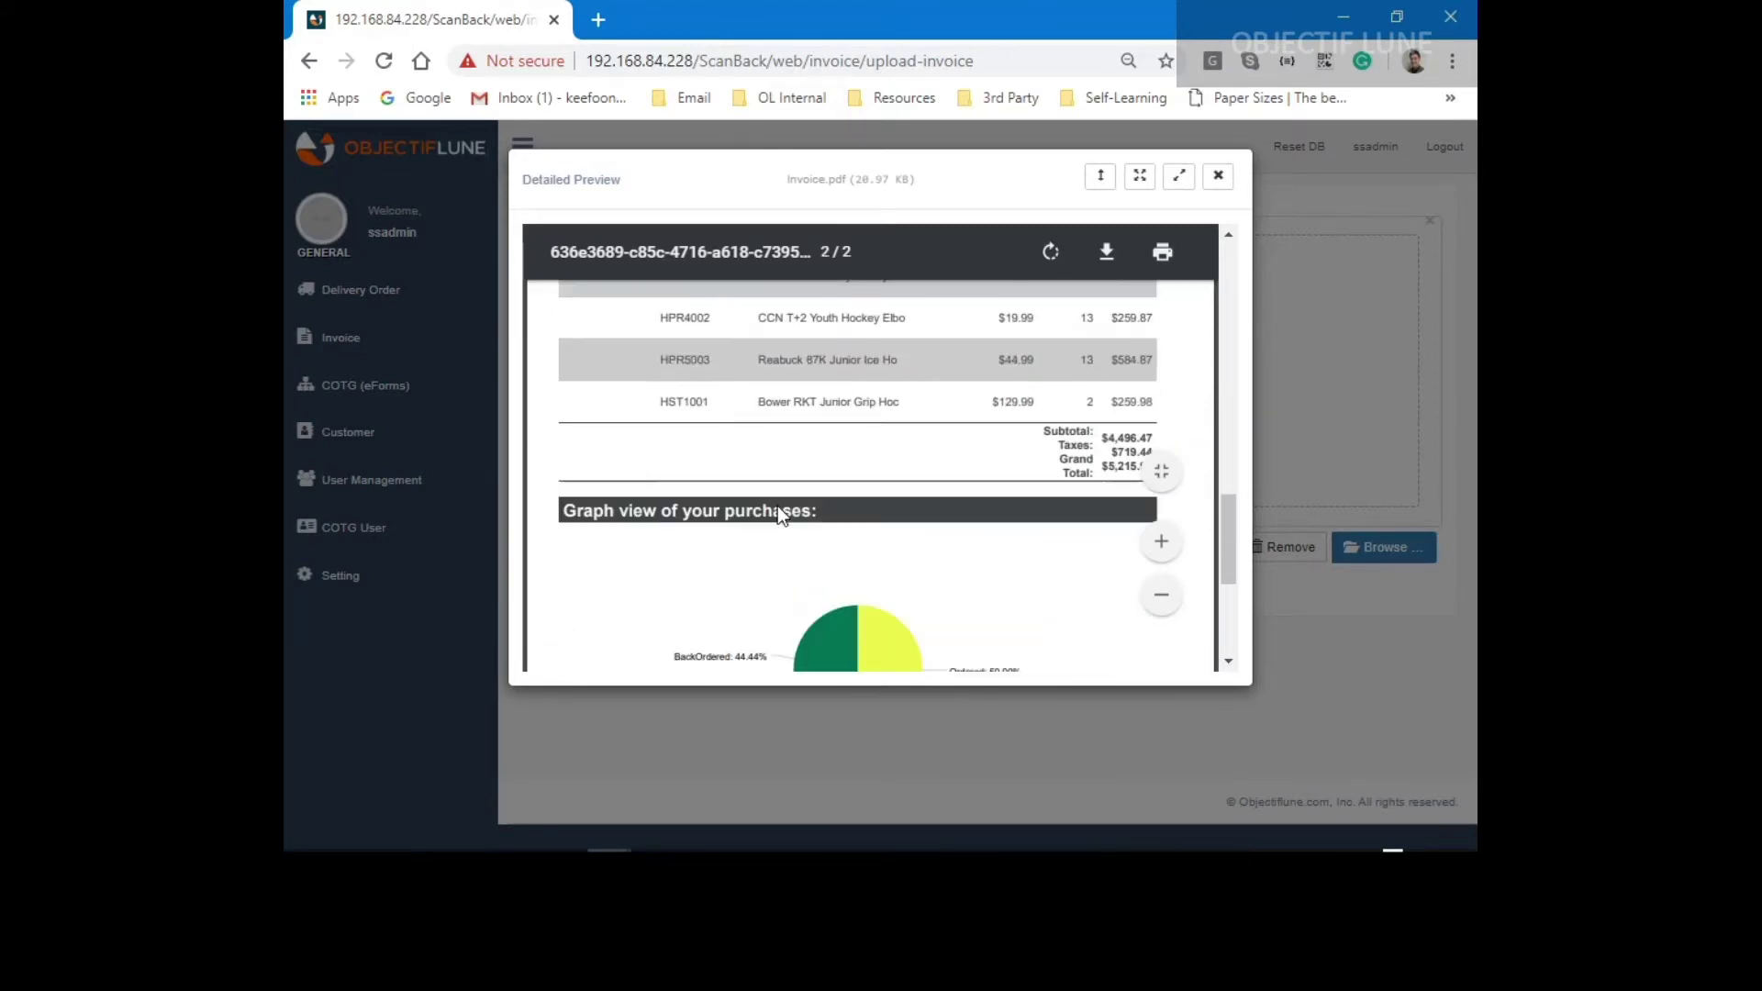
pyautogui.click(1218, 176)
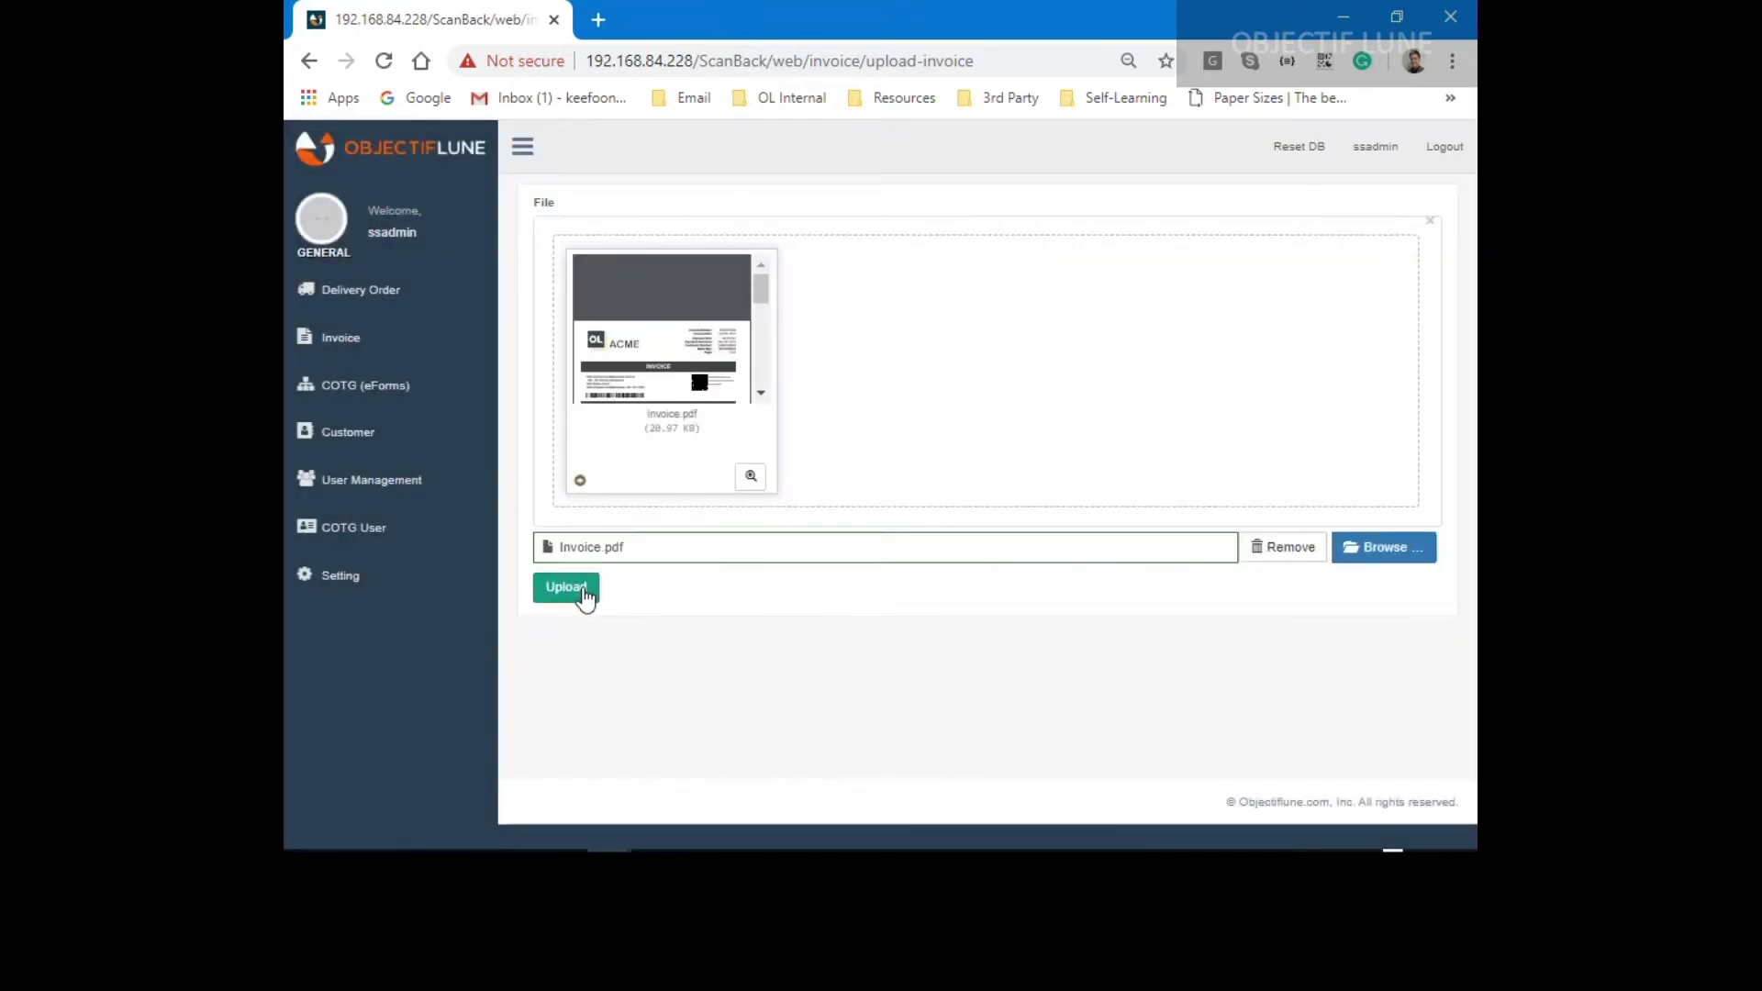
pyautogui.click(582, 589)
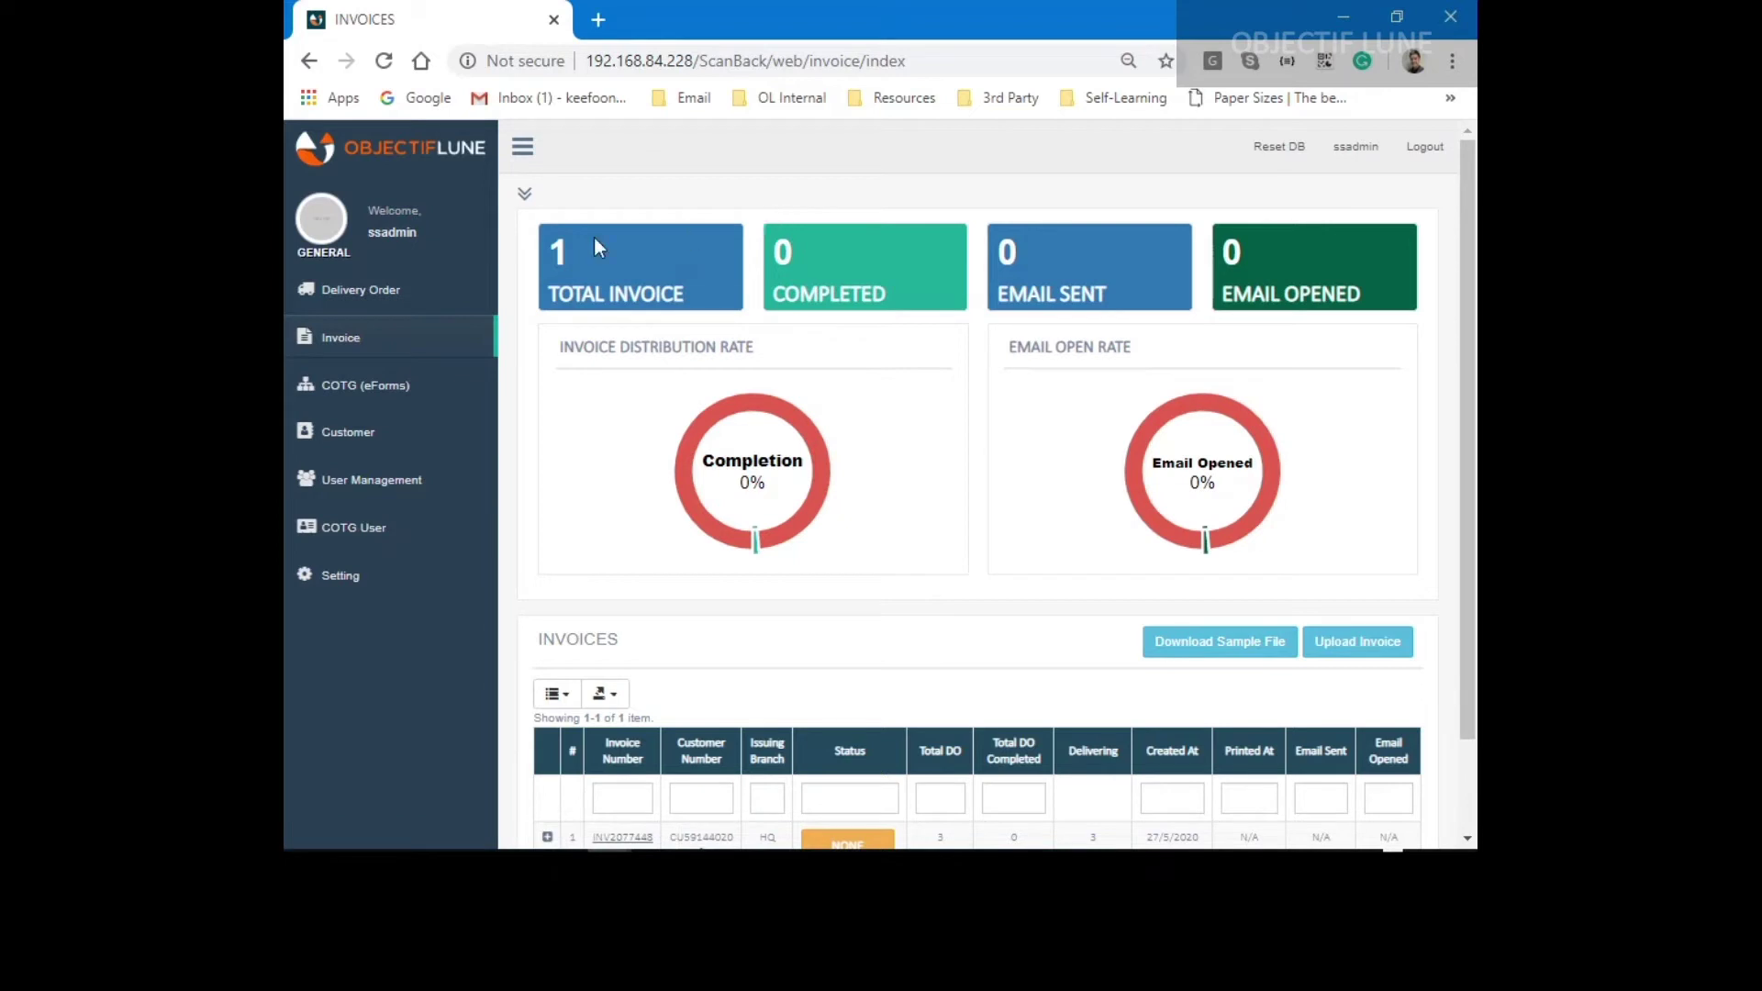
# Expand the invoice and check DO1208017, DO1856898 and the third order's Pending statuses.
pyautogui.scroll(-2, 567, 246)
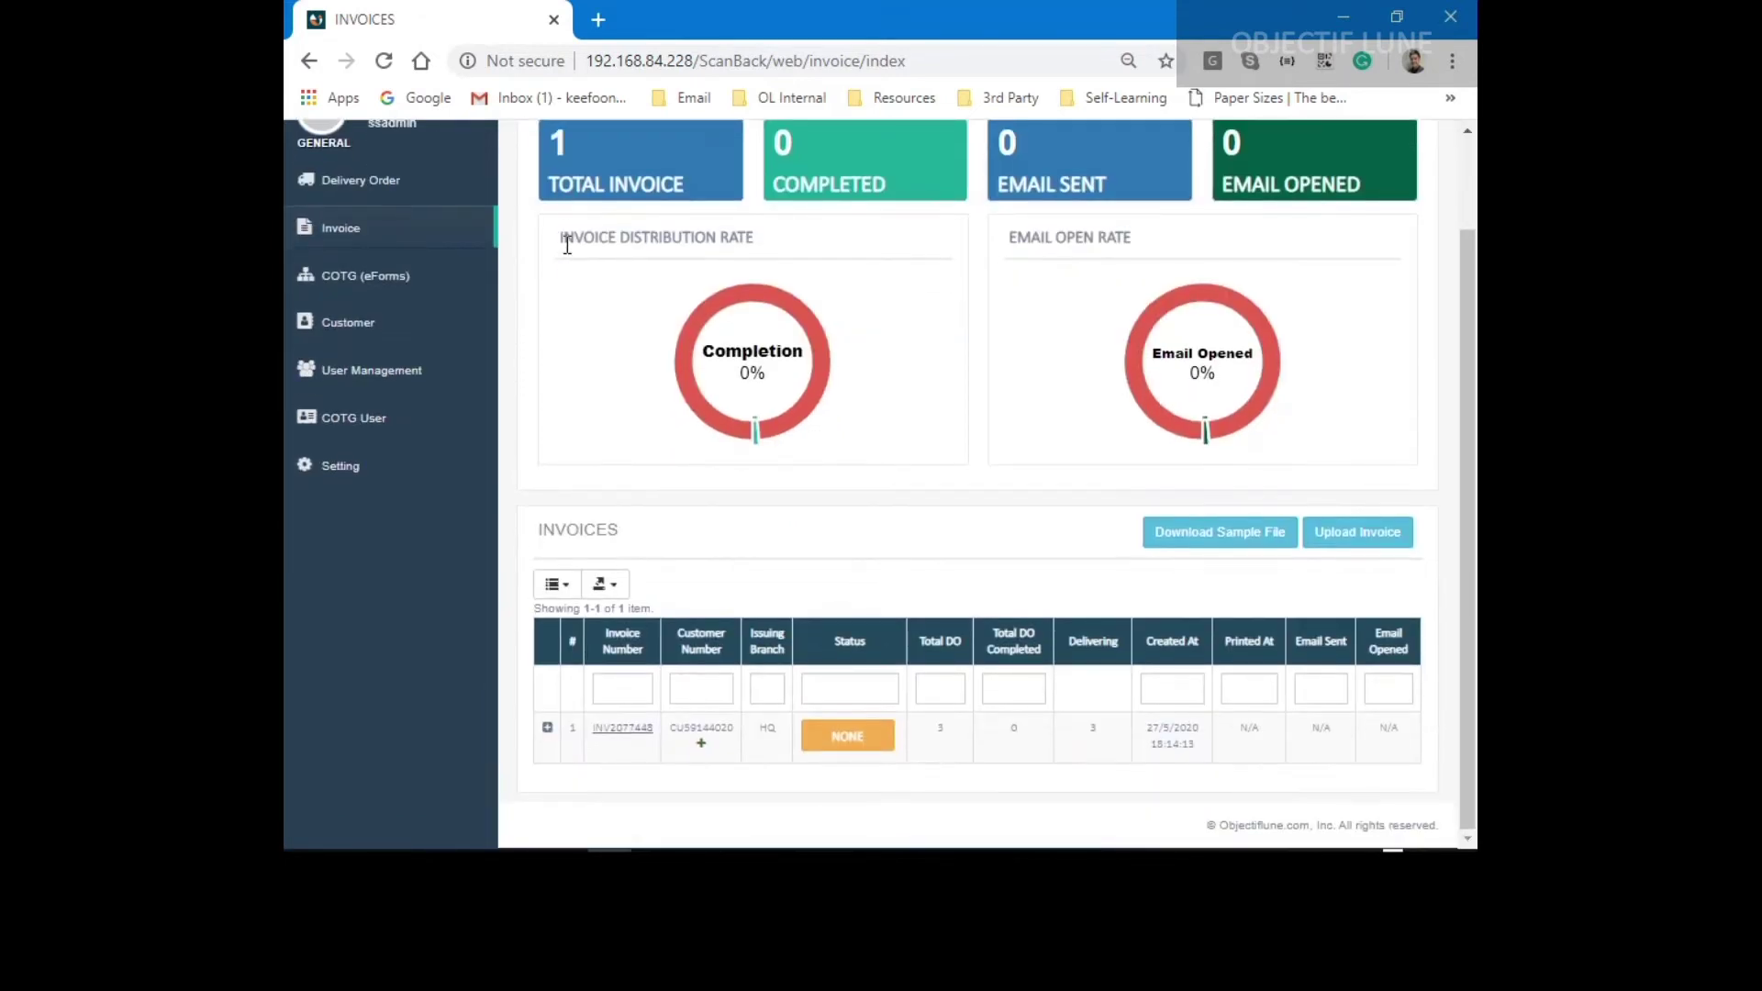
pyautogui.click(547, 734)
pyautogui.scroll(-2, 608, 541)
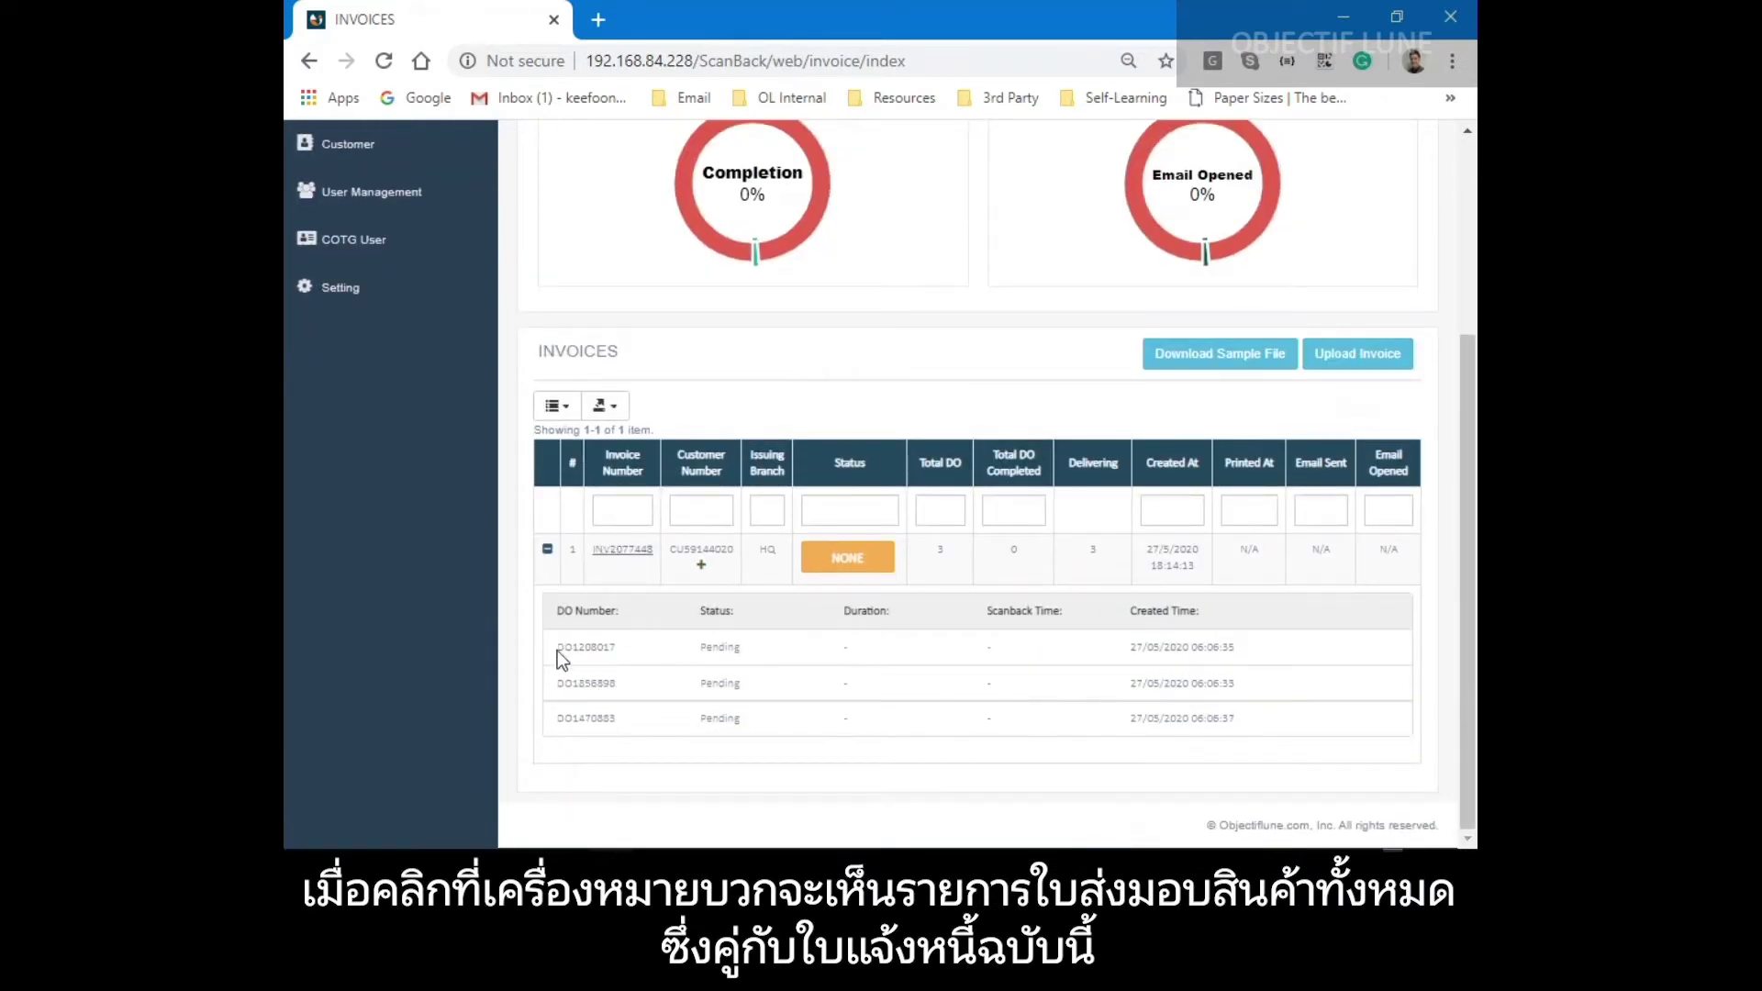
pyautogui.moveTo(561, 650); pyautogui.dragTo(745, 657)
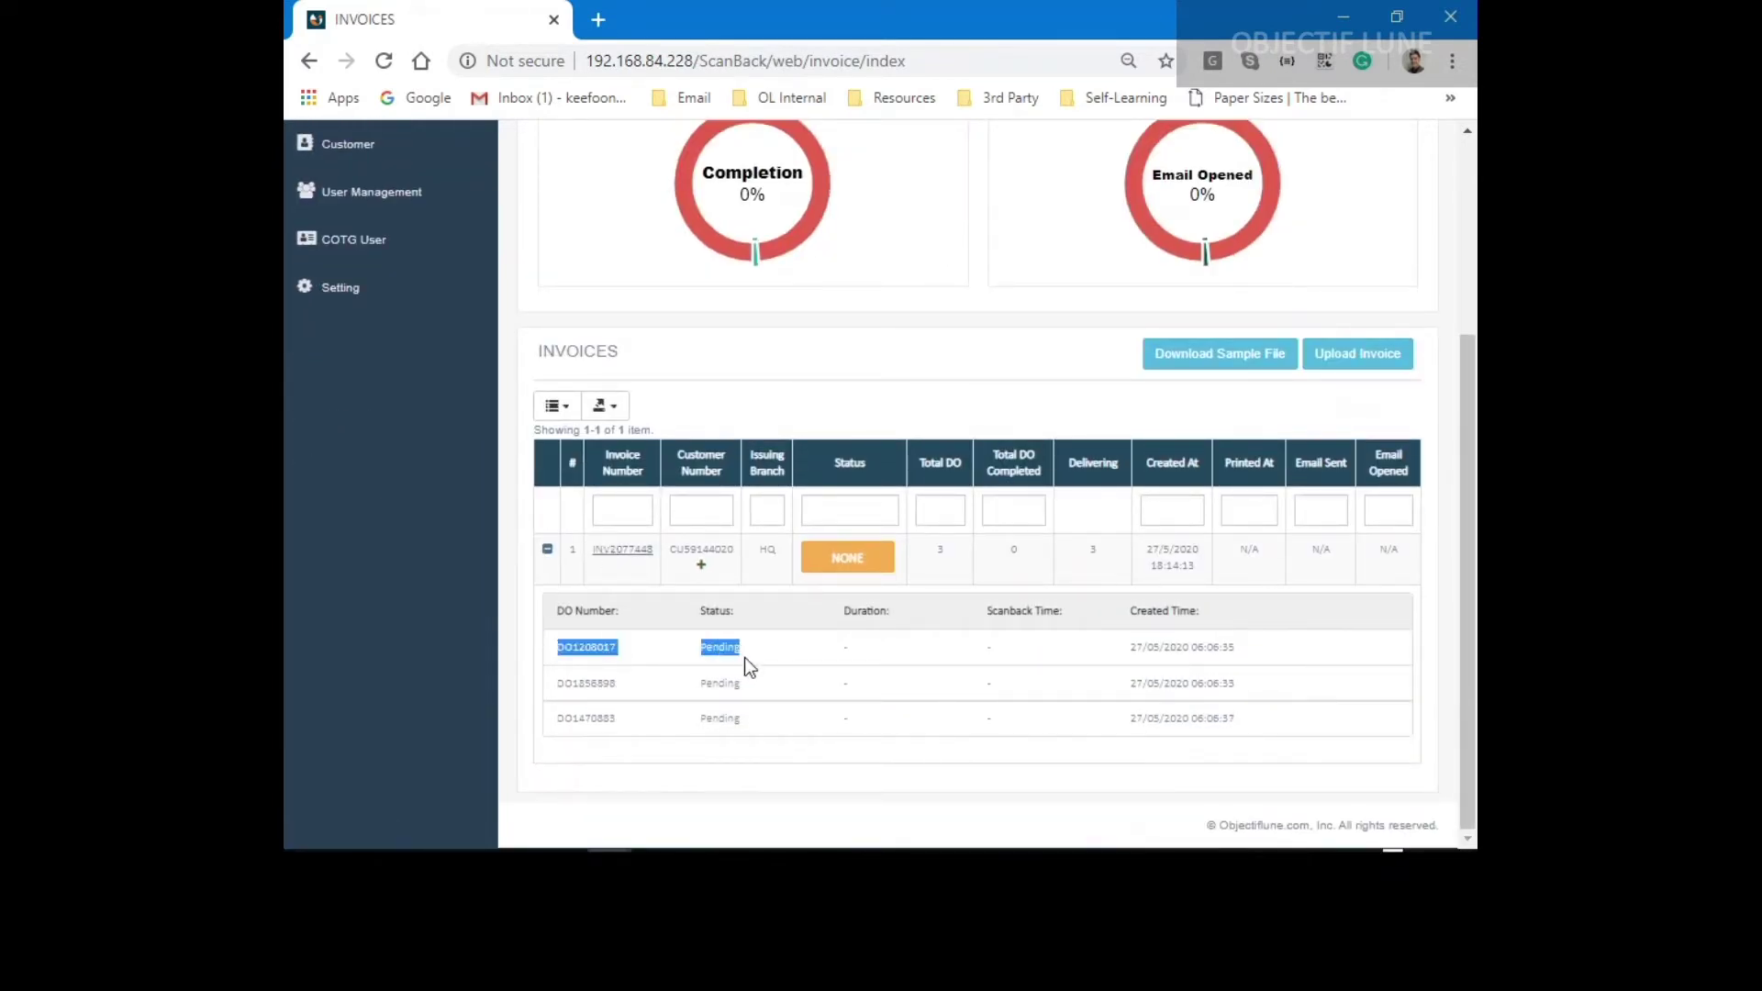
pyautogui.click(563, 684)
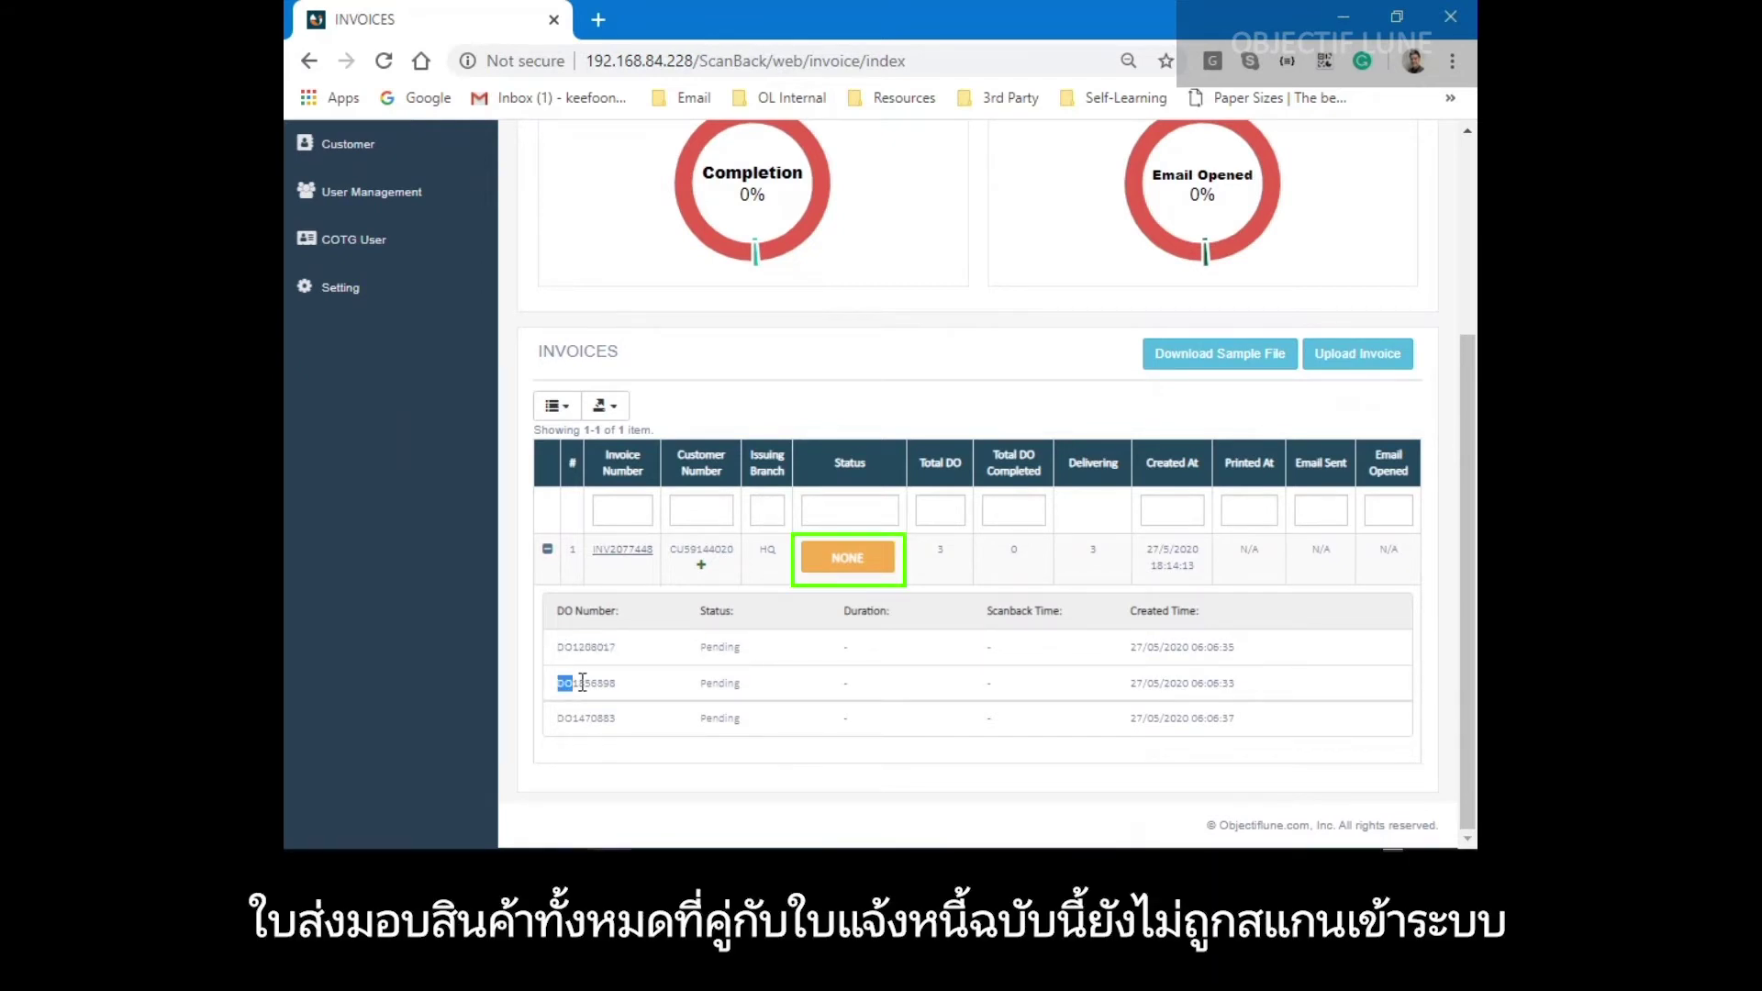
pyautogui.moveTo(562, 684); pyautogui.dragTo(751, 693)
pyautogui.click(694, 725)
pyautogui.moveTo(631, 717); pyautogui.dragTo(753, 719)
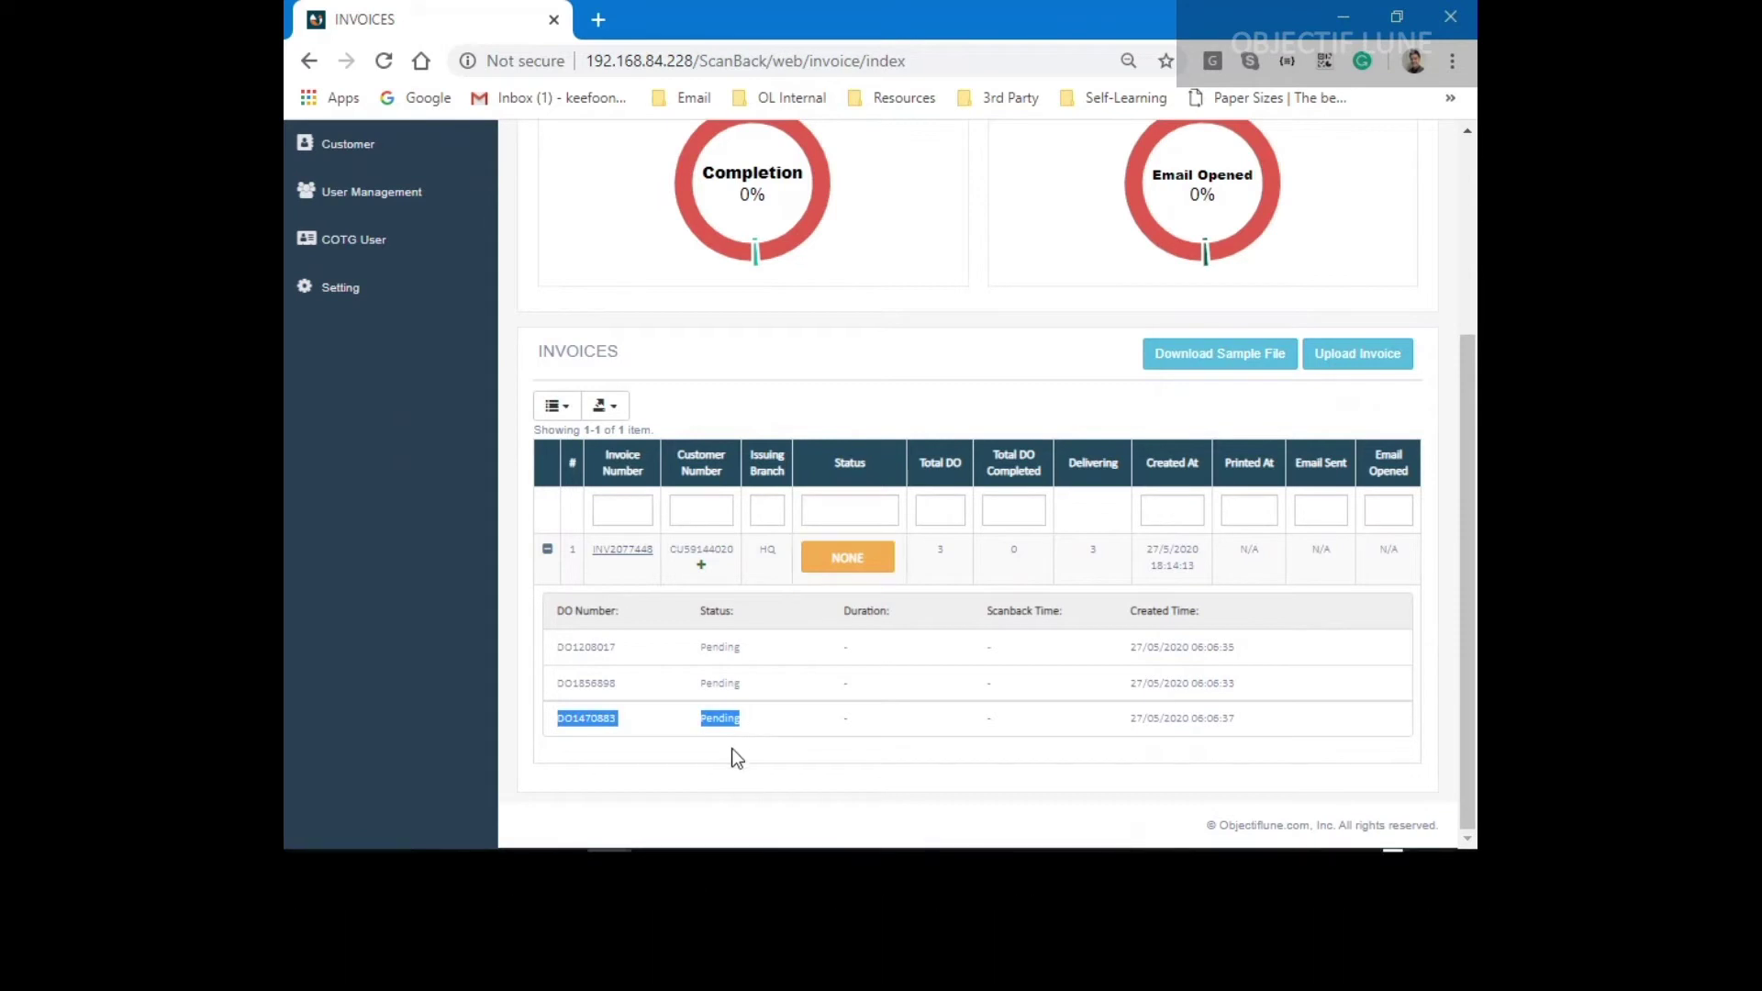
pyautogui.click(730, 747)
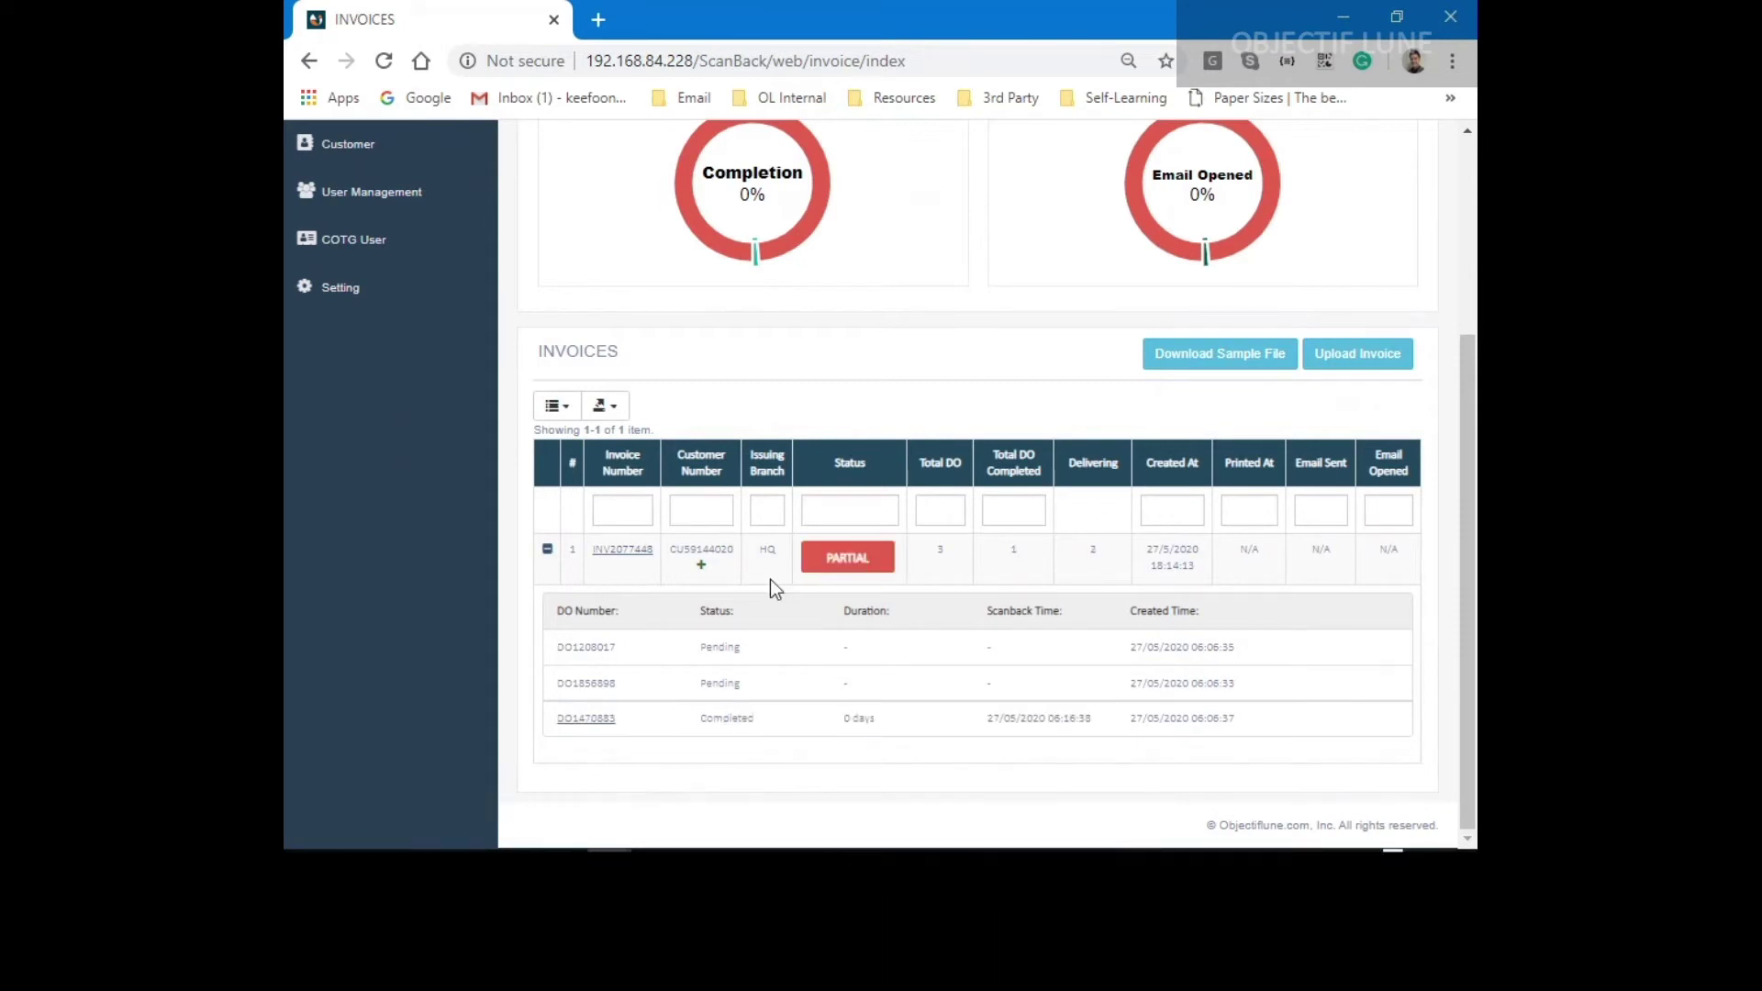
pyautogui.click(581, 721)
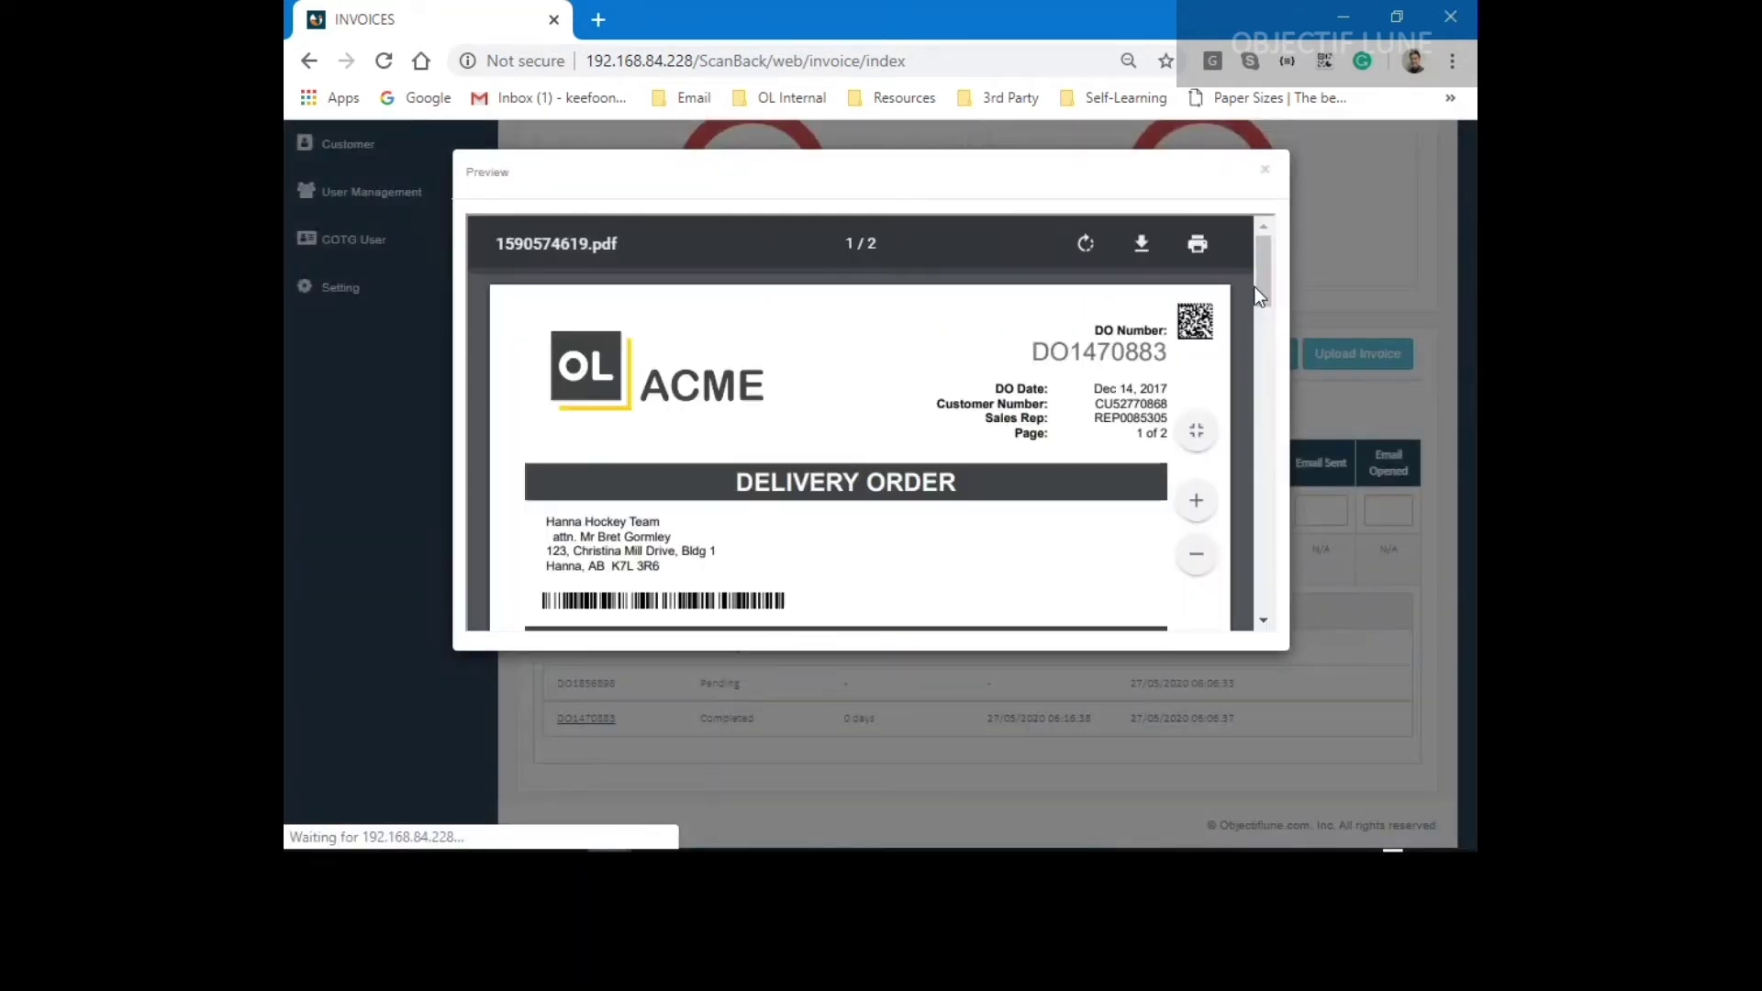
pyautogui.moveTo(1265, 268)
pyautogui.mouseDown()
pyautogui.moveTo(1244, 514)
pyautogui.moveTo(1244, 479)
pyautogui.mouseUp()
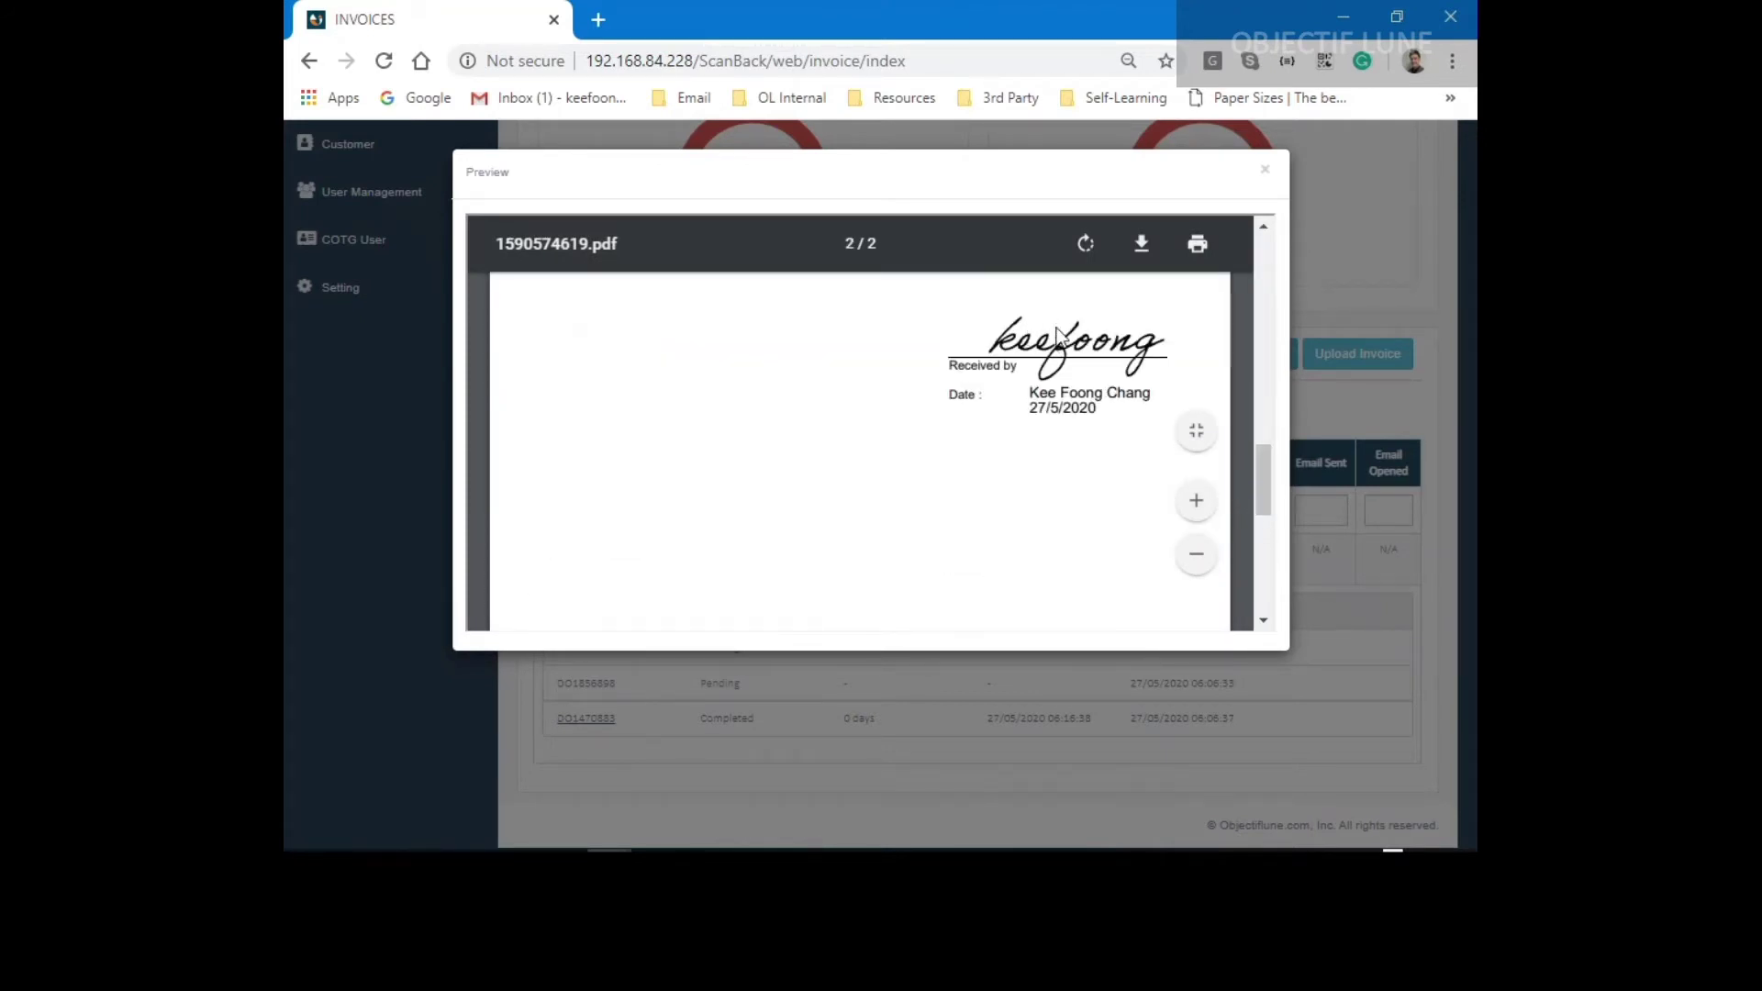
pyautogui.click(1264, 173)
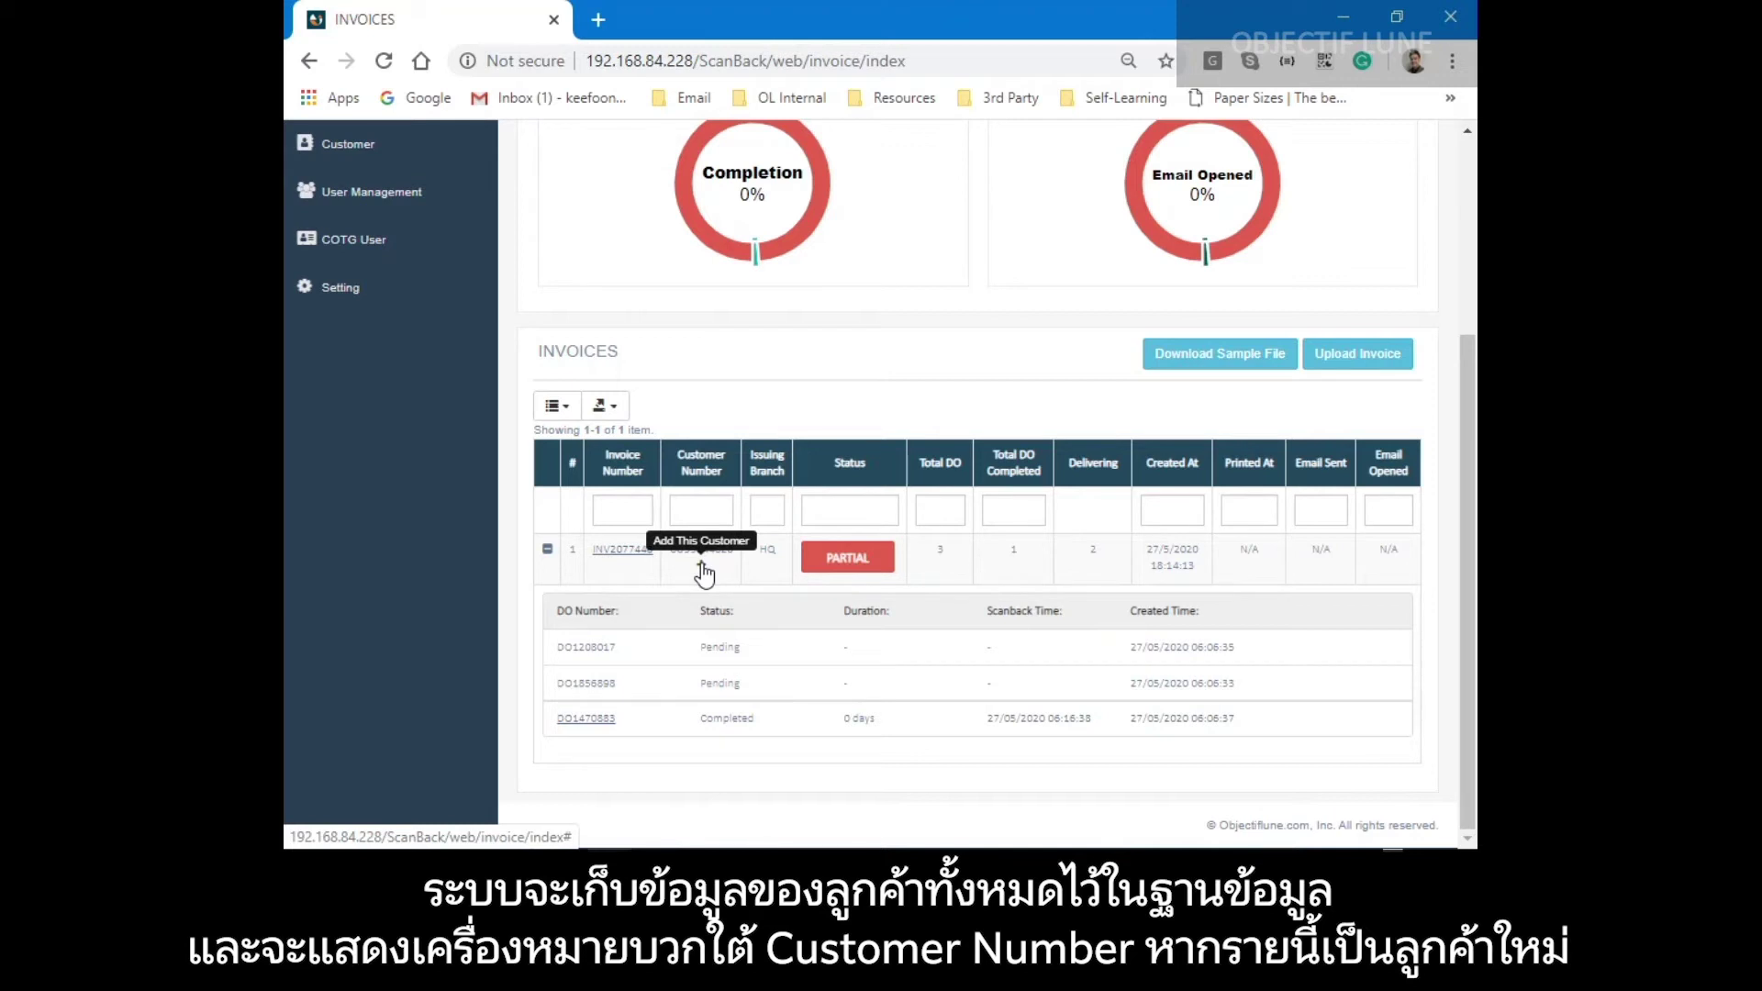
# Add the invoice's customer, filling in company name, phone number and e-mail address.
pyautogui.click(703, 571)
pyautogui.moveTo(586, 310); pyautogui.dragTo(387, 301)
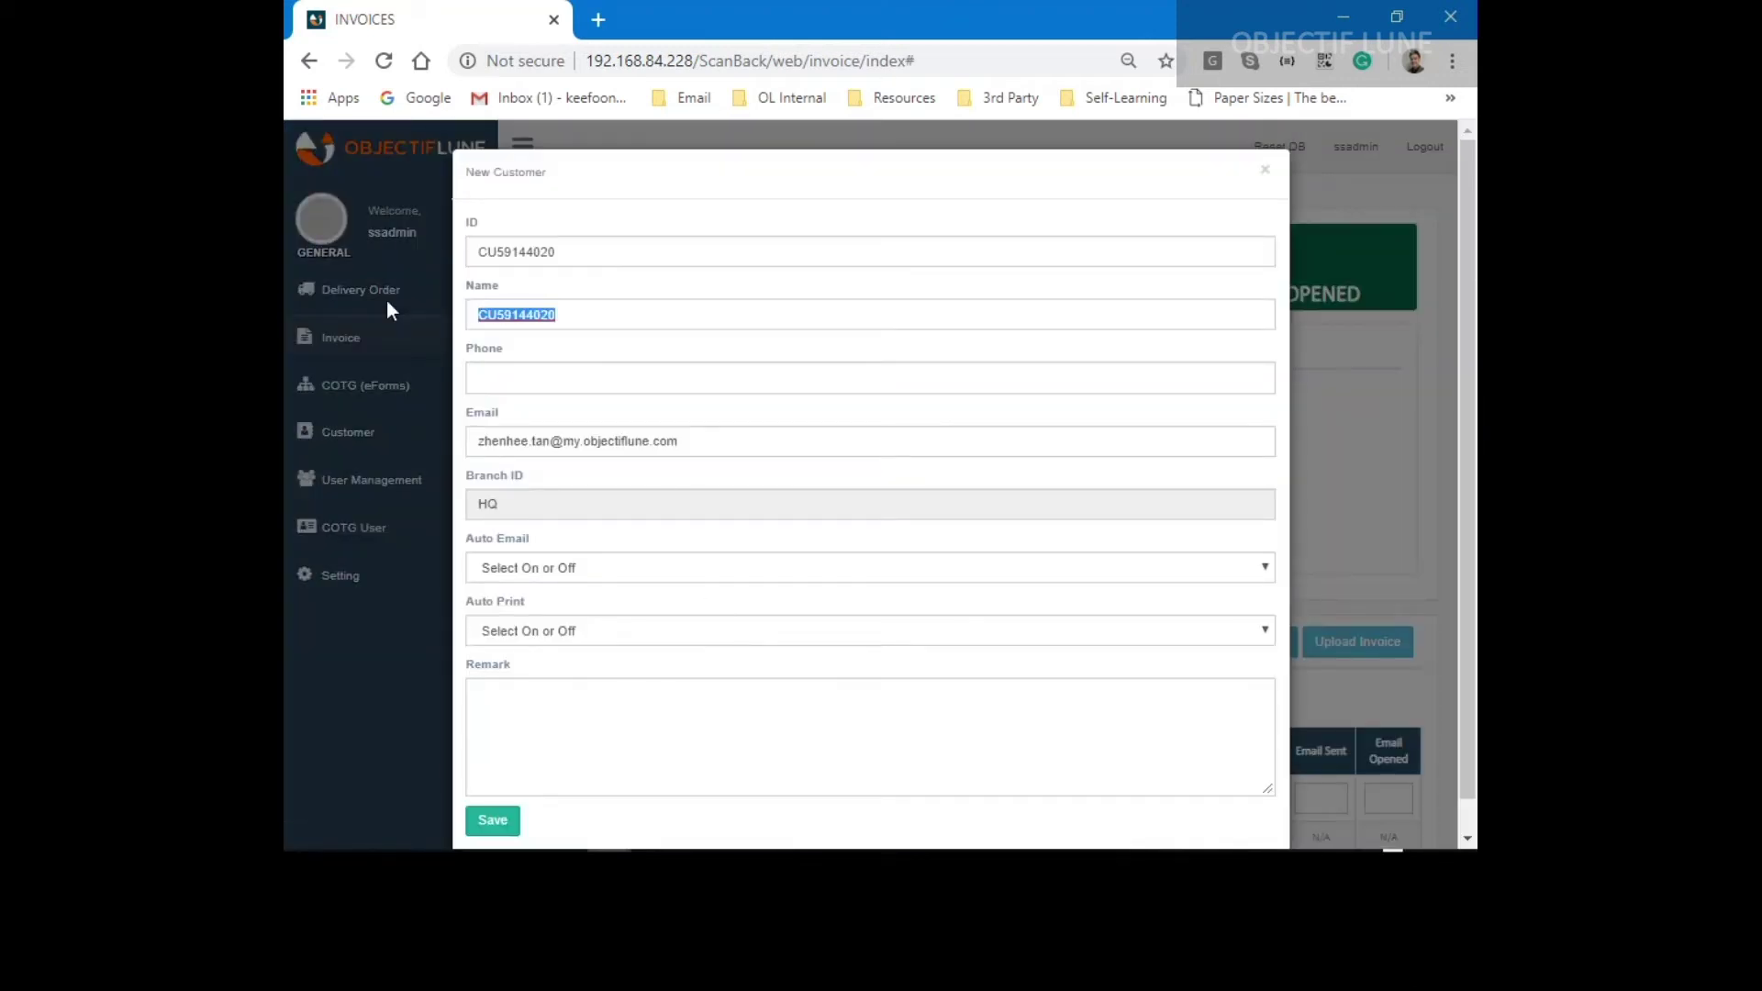
pyautogui.press('BackSpace')
pyautogui.click(520, 351)
pyautogui.click(504, 382)
pyautogui.click(505, 421)
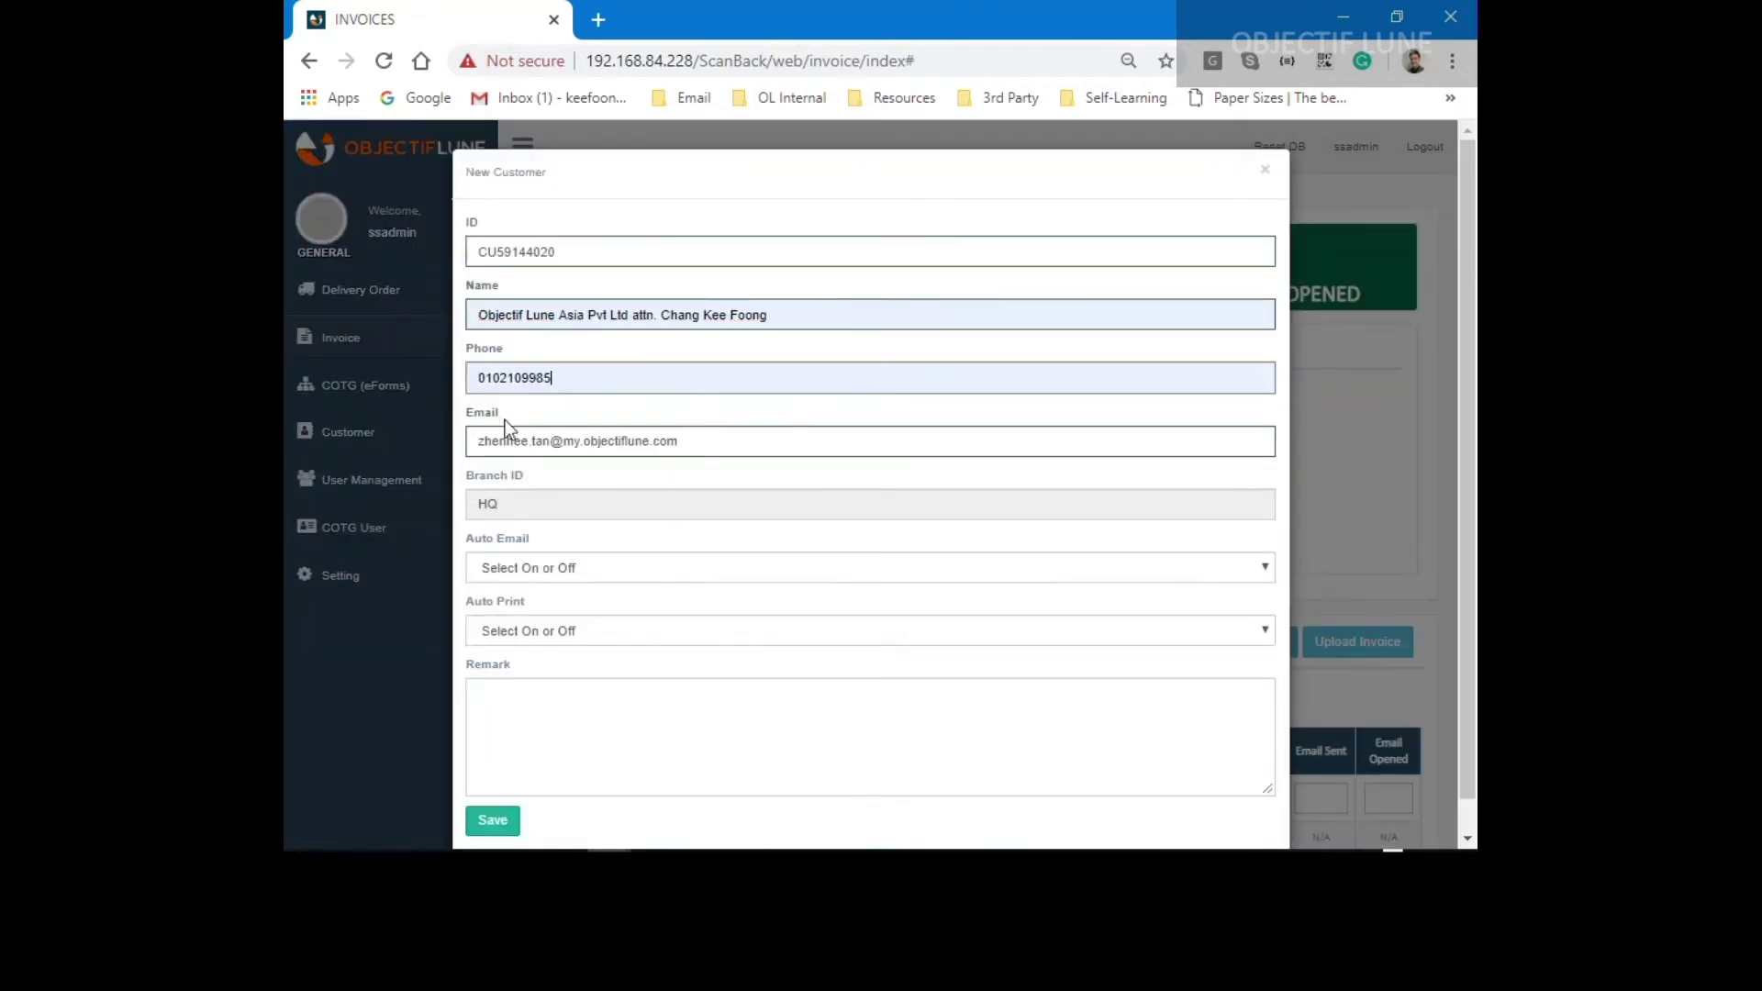
pyautogui.moveTo(553, 442); pyautogui.dragTo(387, 439)
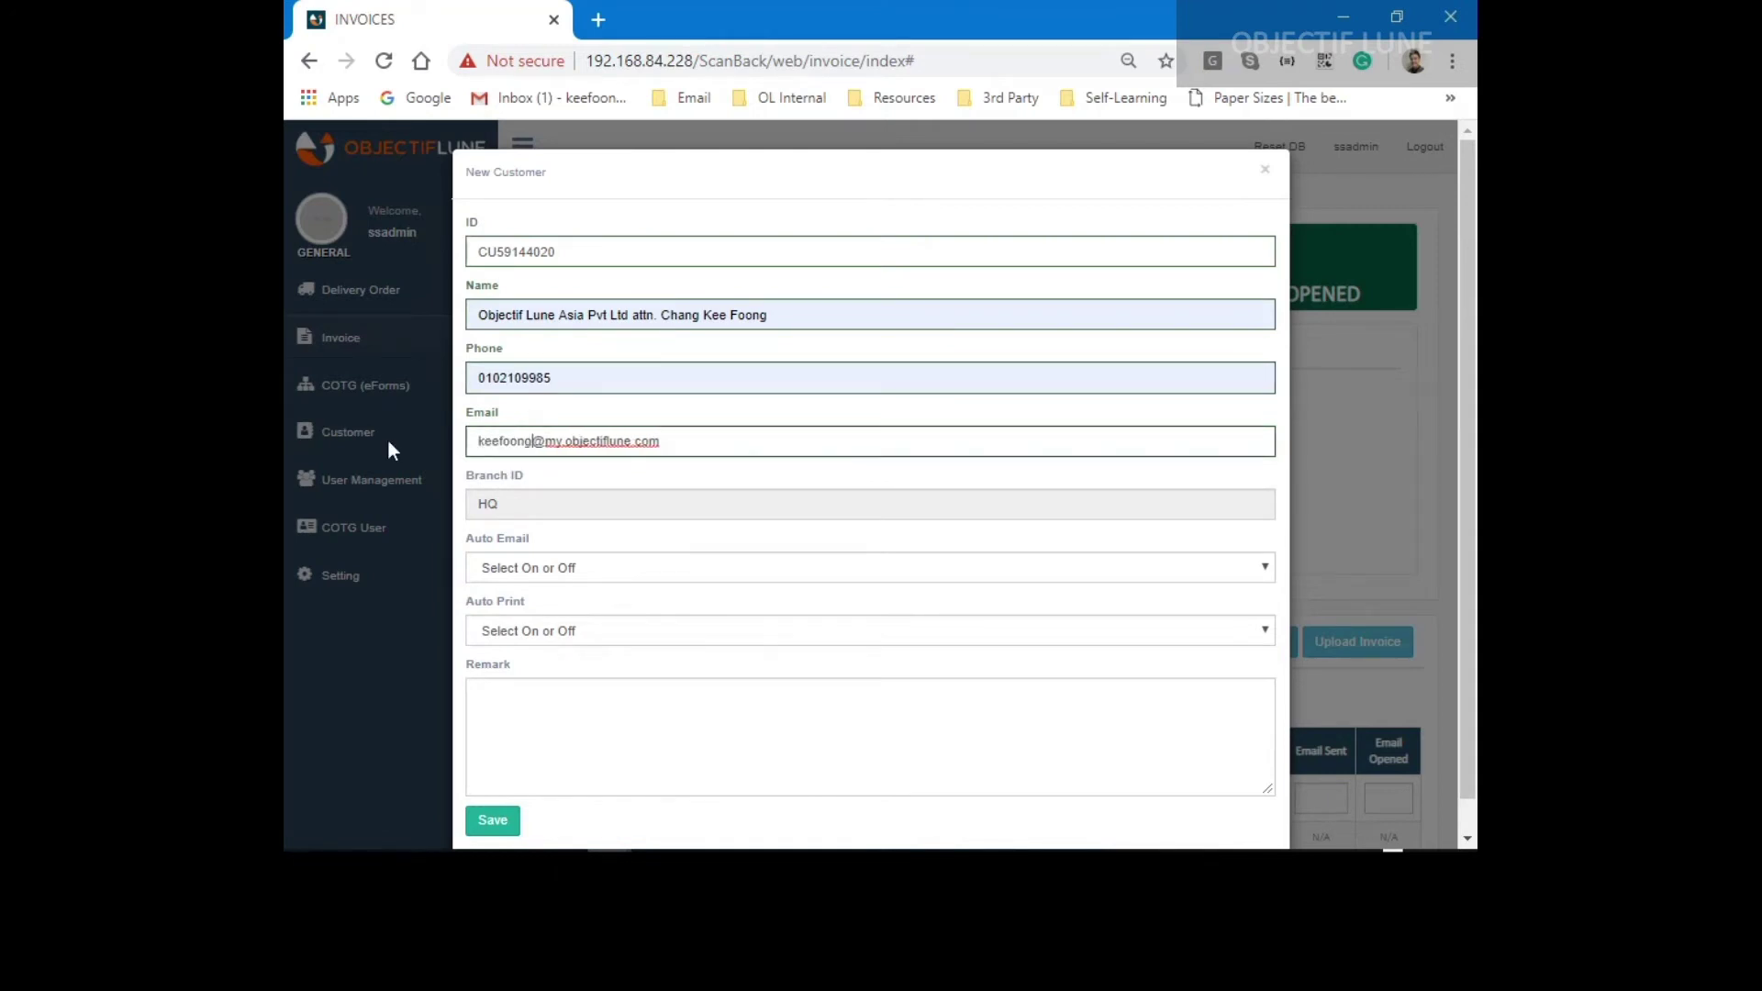
# Turn Auto Email and Auto Print ON, add remark '2020/05/27 - Account Created.', and save.
pyautogui.click(466, 565)
pyautogui.click(501, 639)
pyautogui.click(501, 635)
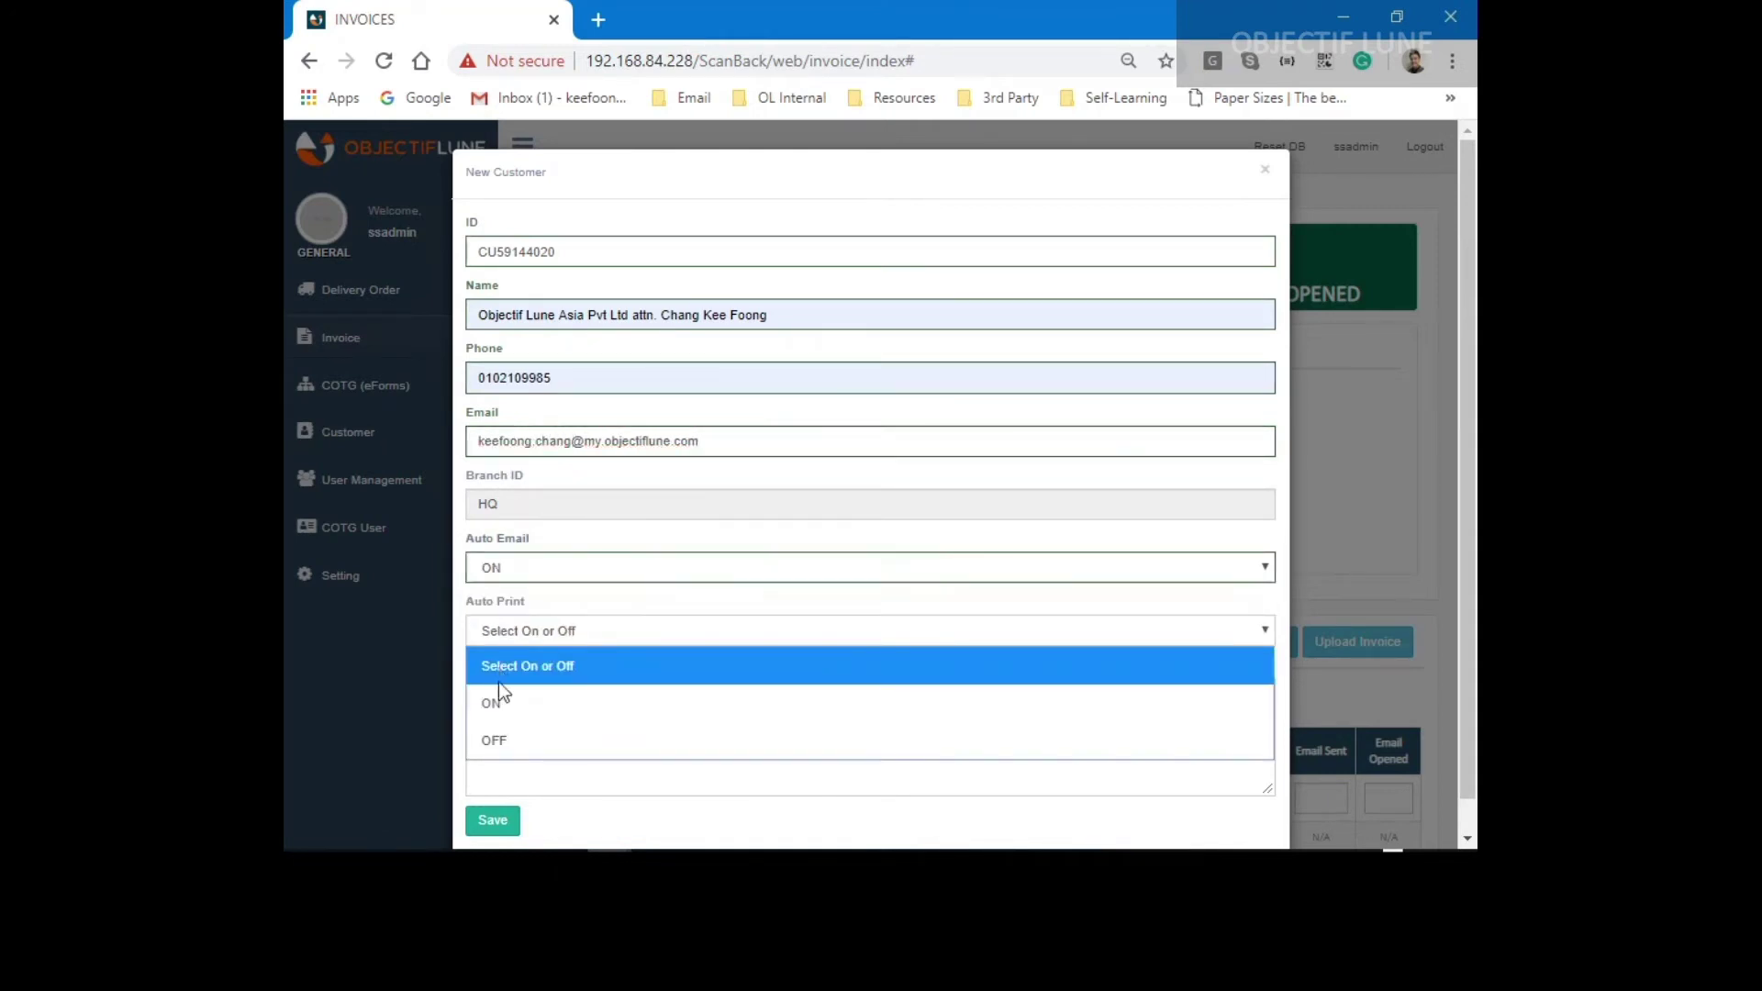
pyautogui.click(498, 699)
pyautogui.click(507, 702)
pyautogui.write('2020')
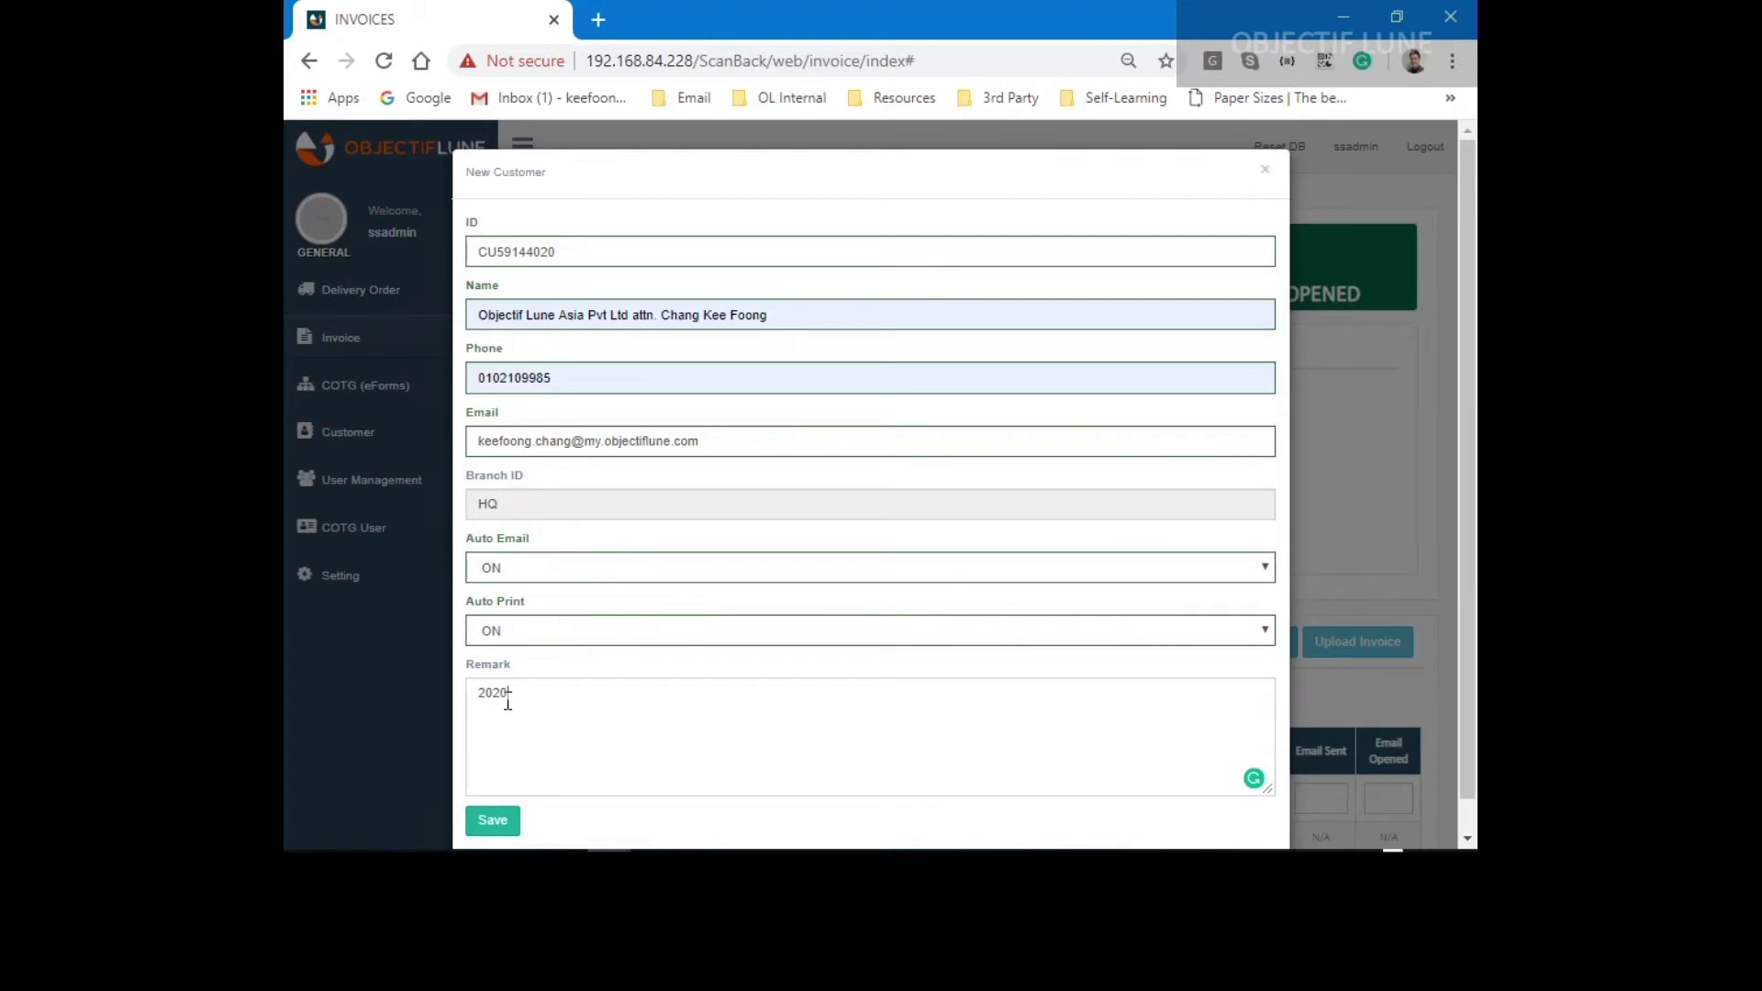
pyautogui.write('/05/27 - Account Created.')
pyautogui.click(496, 826)
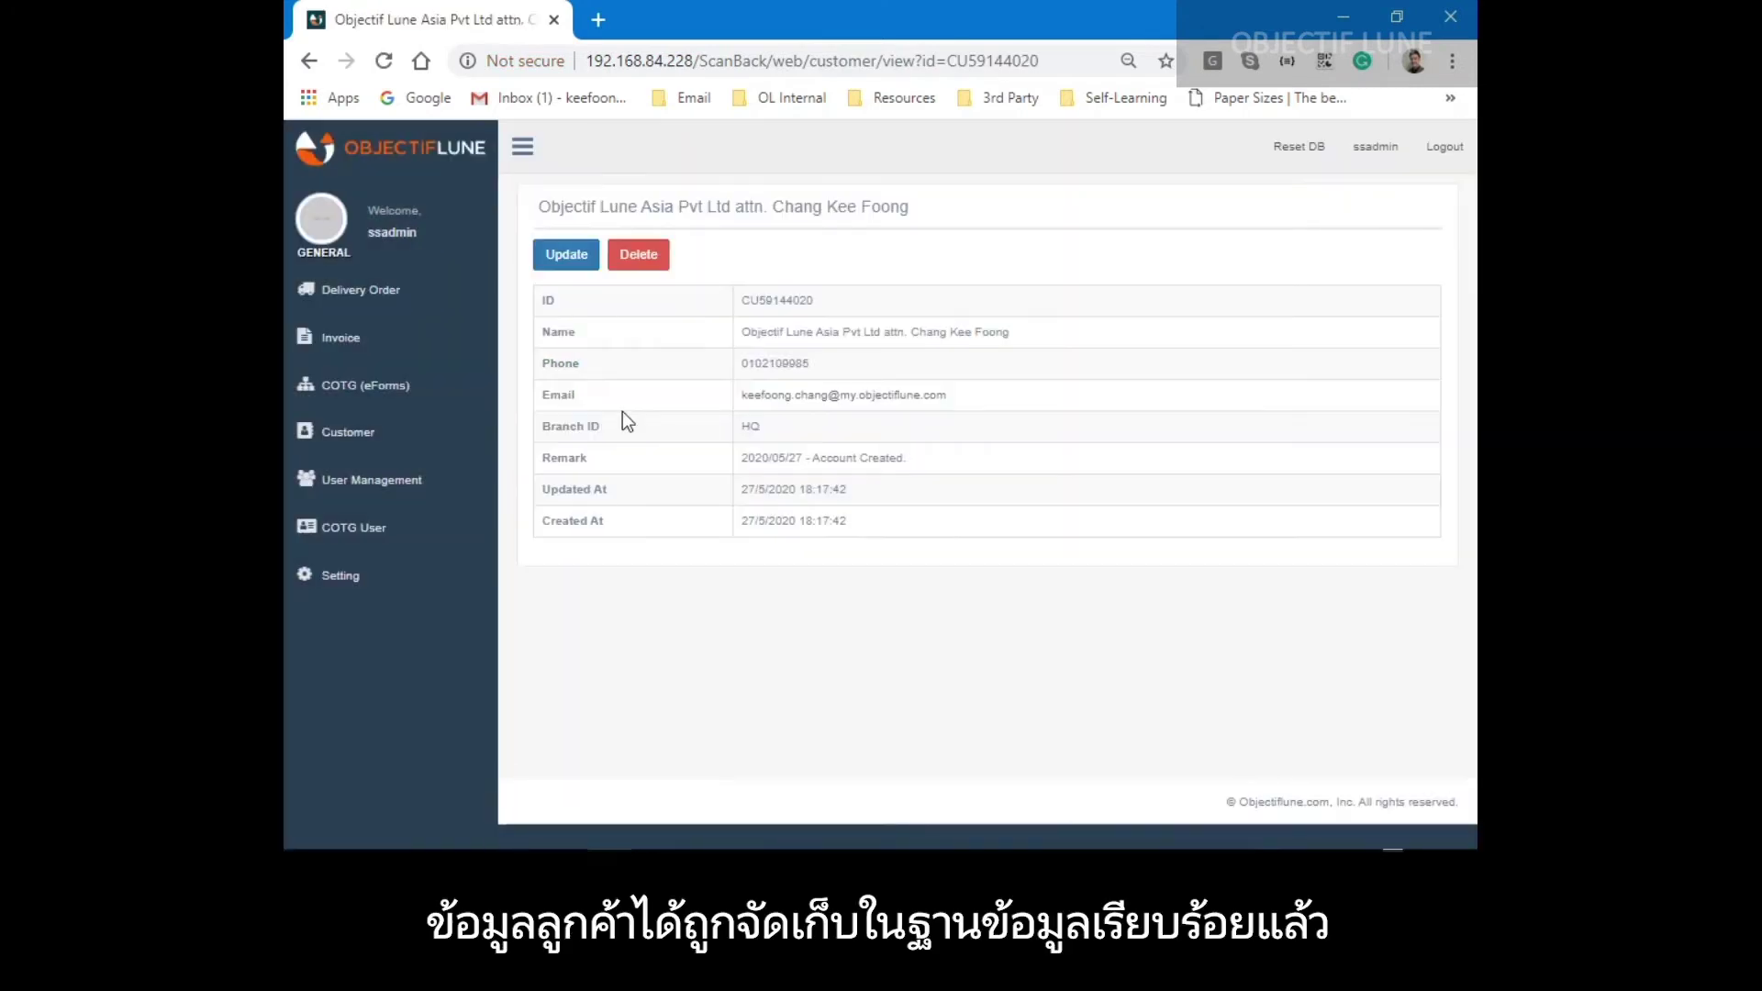
pyautogui.click(374, 339)
# Open Batch Upload in the customer form and download the sample customer file.
pyautogui.scroll(-3, 642, 550)
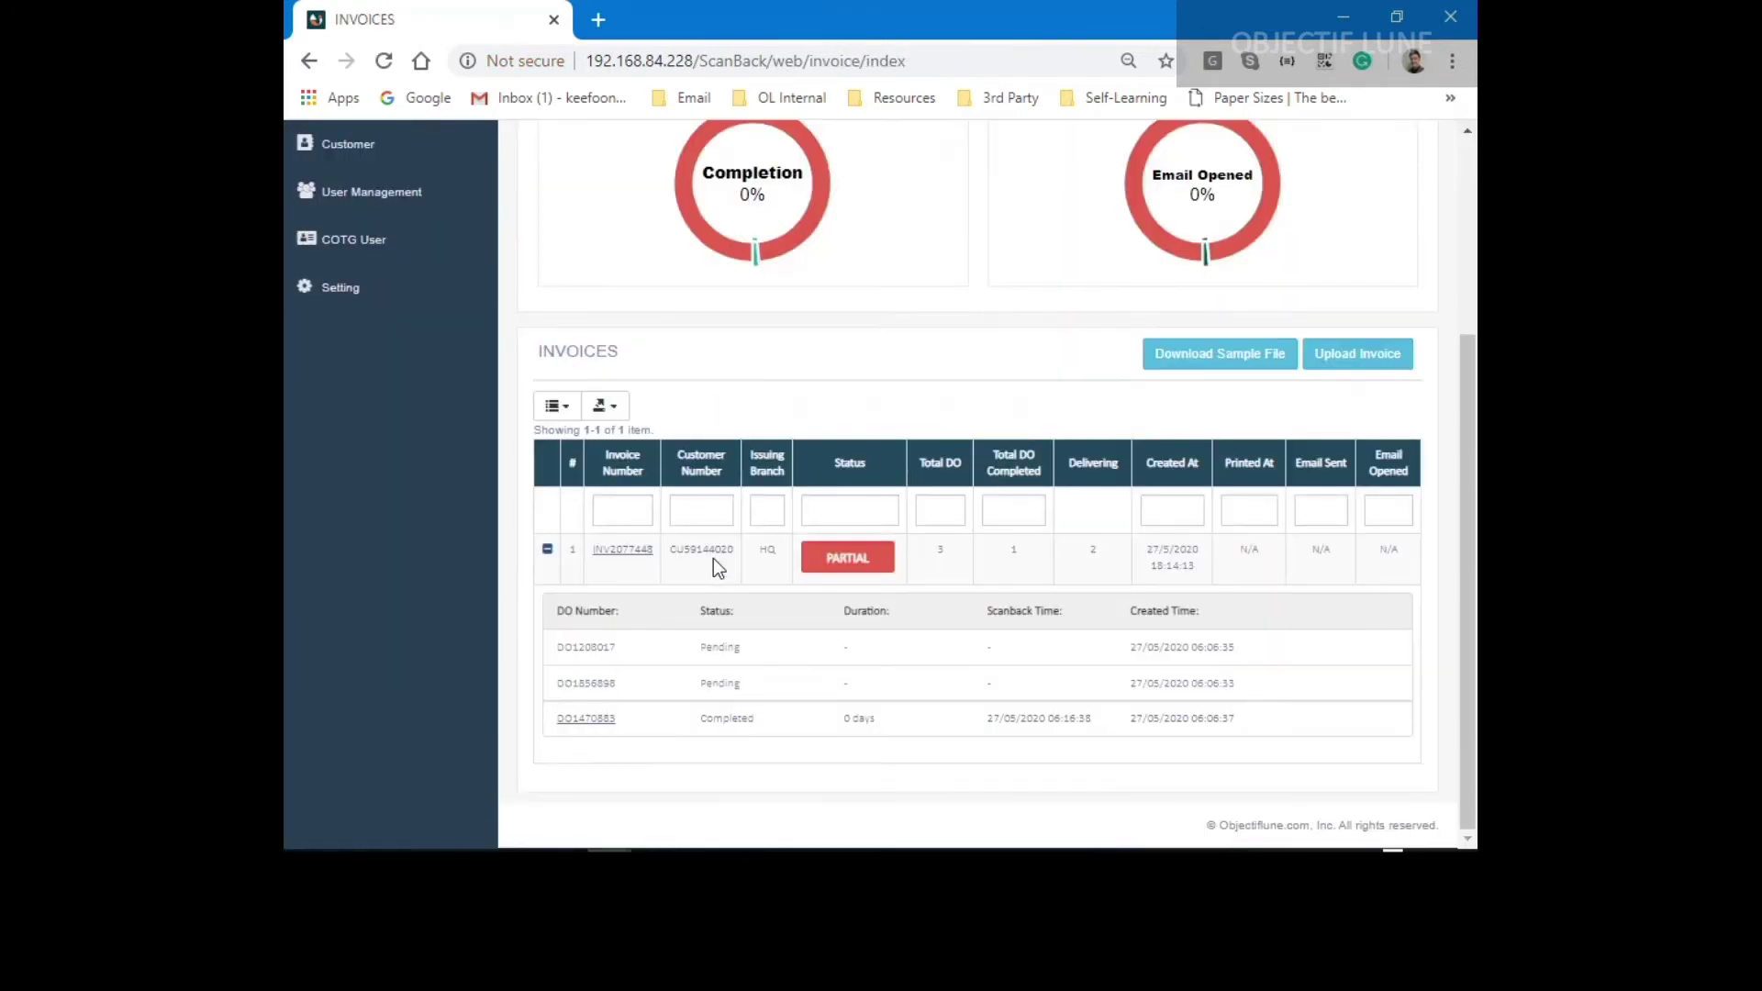
pyautogui.moveTo(719, 556)
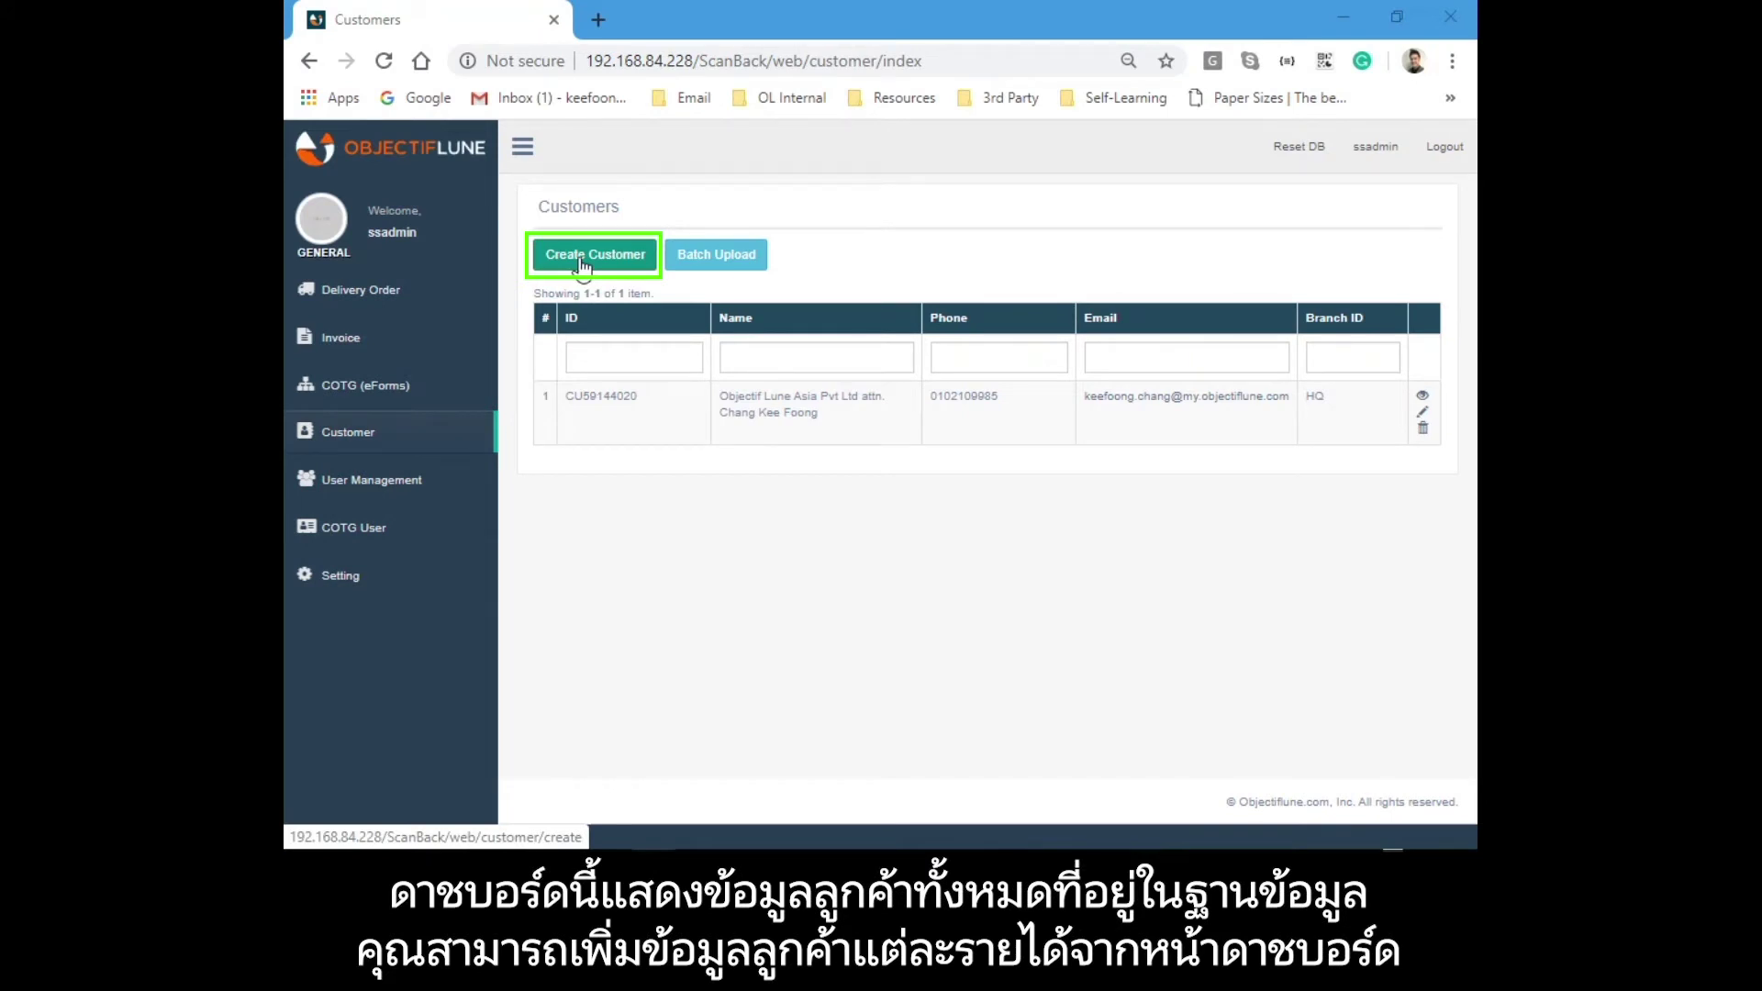
pyautogui.click(581, 264)
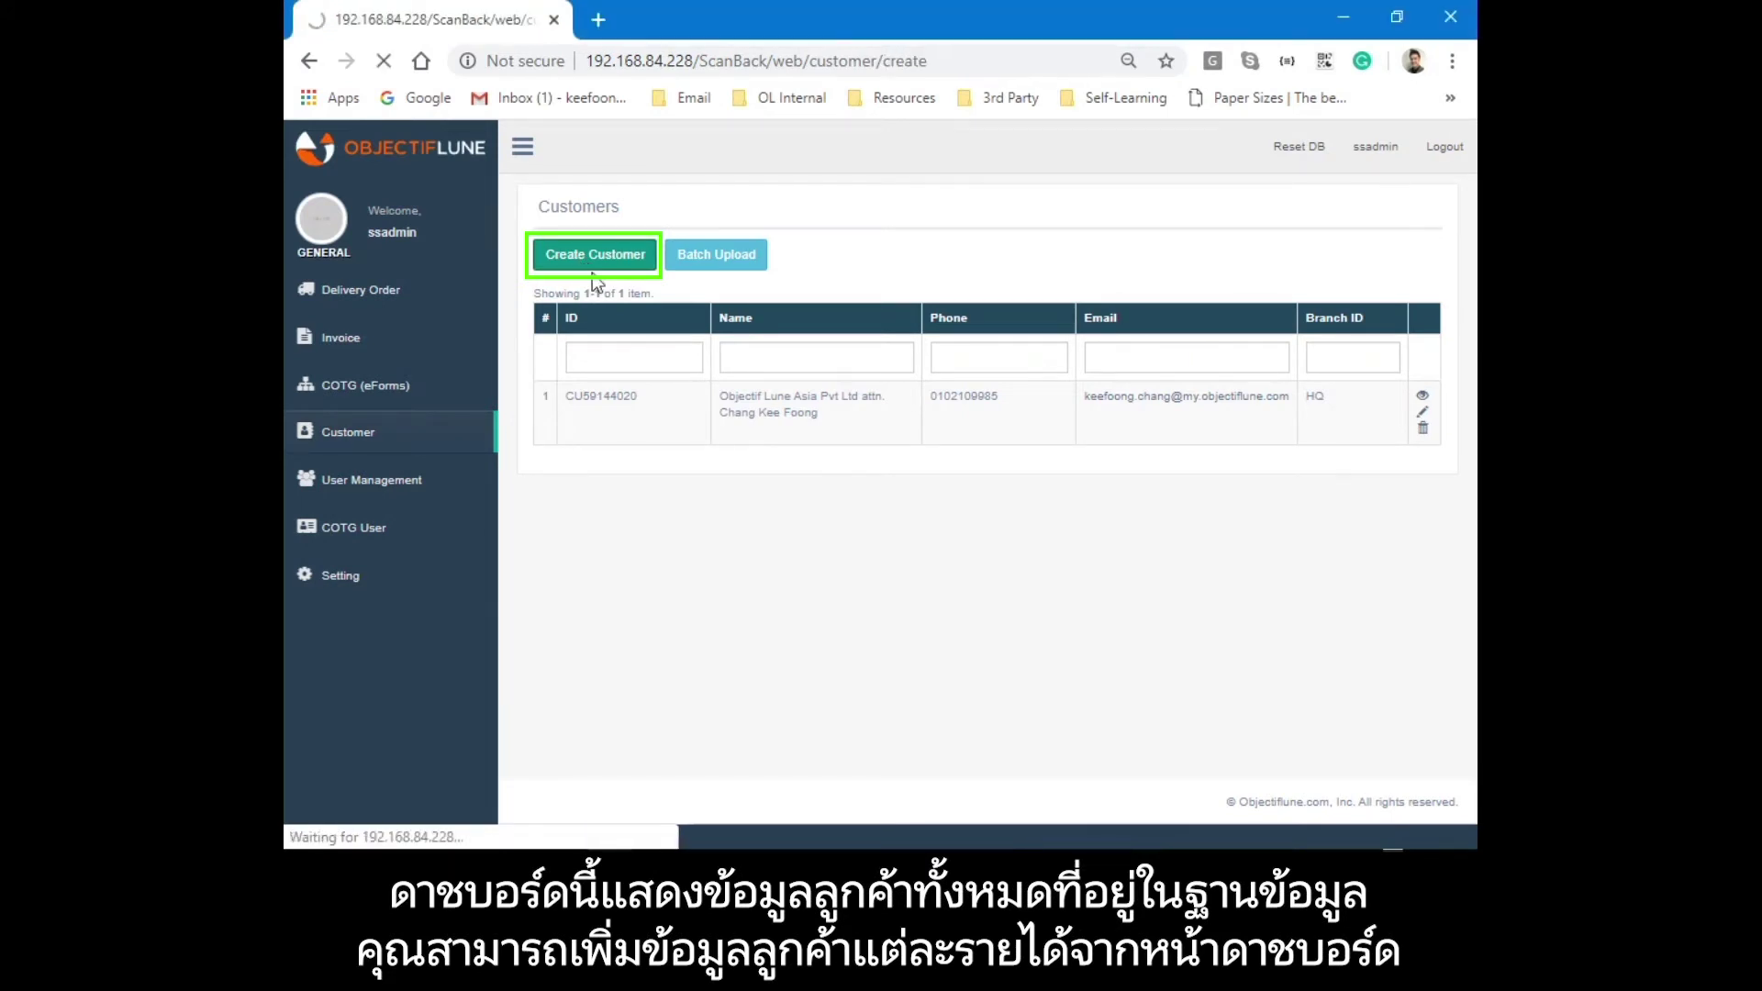
pyautogui.click(578, 278)
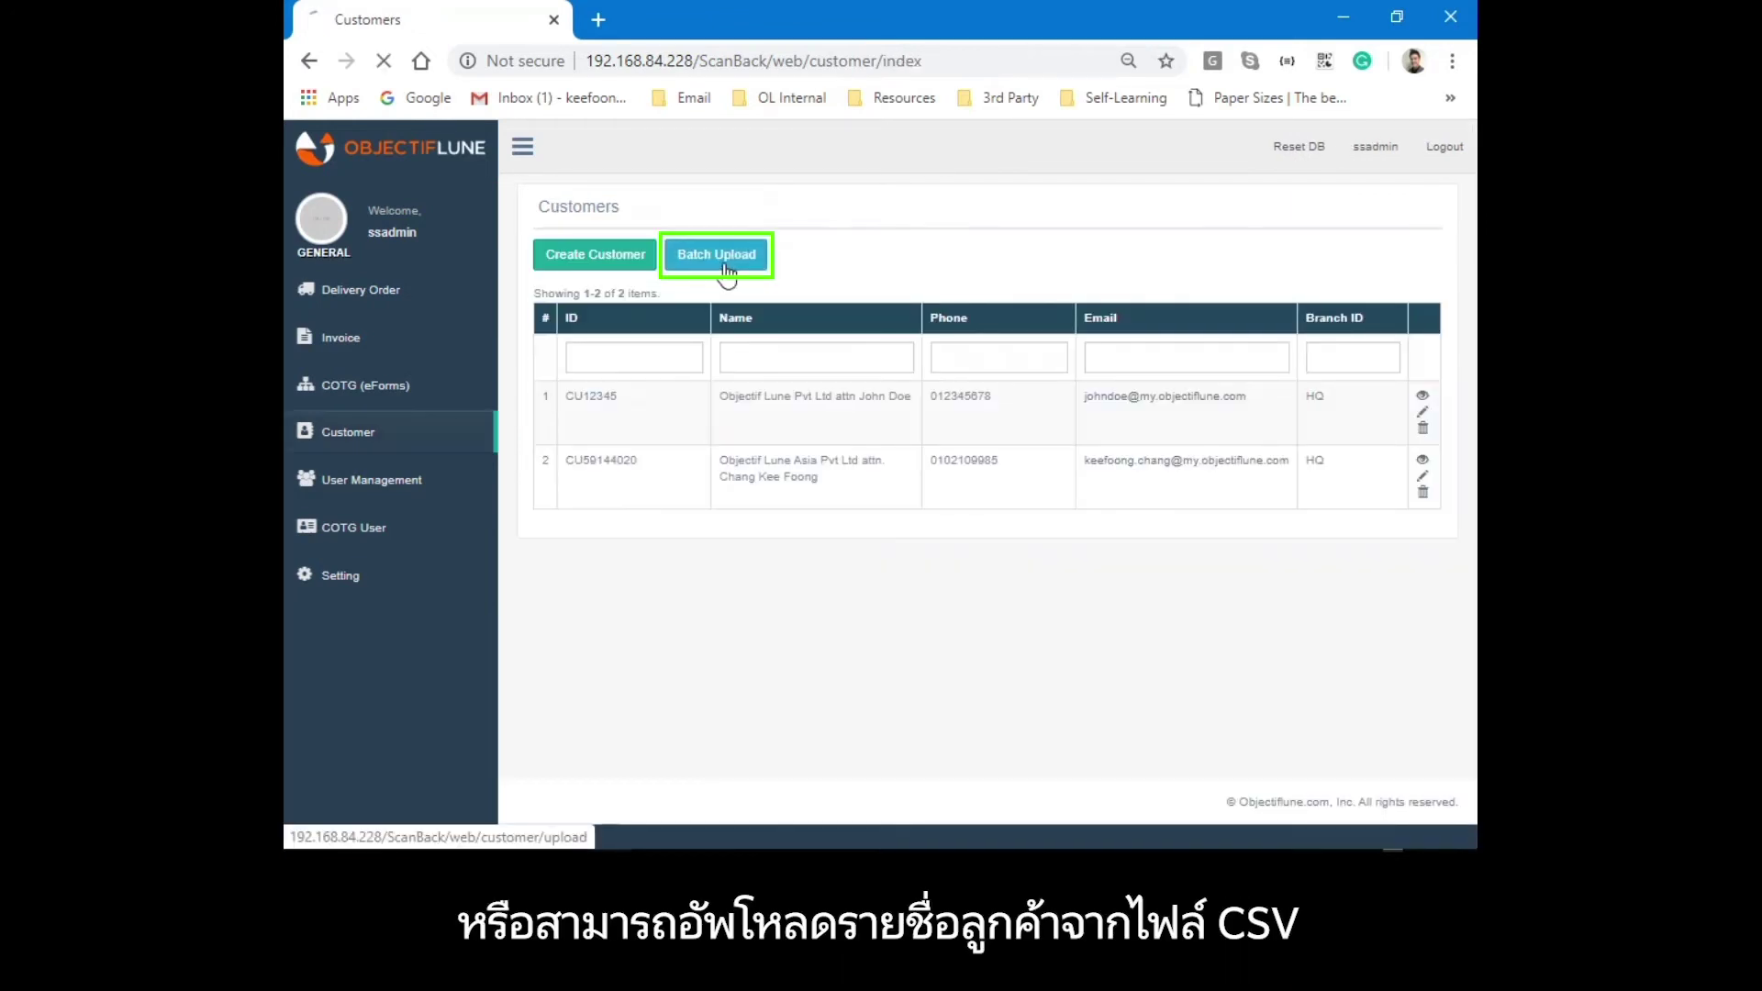
pyautogui.click(712, 265)
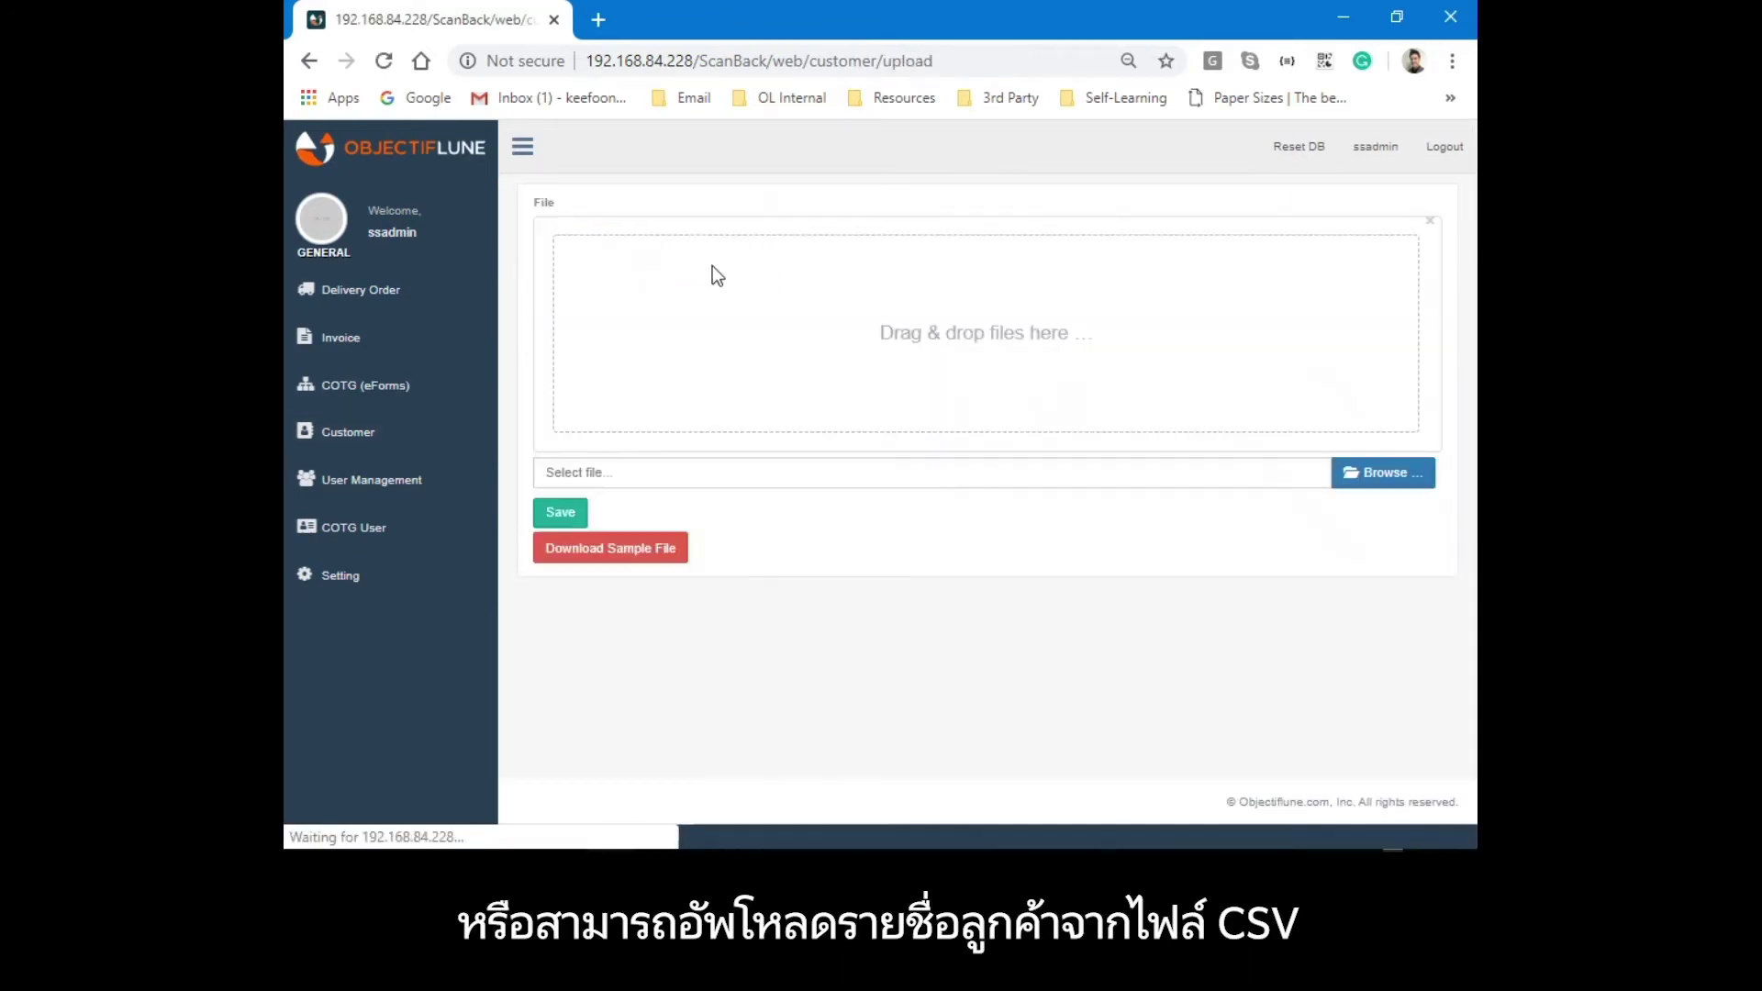
pyautogui.click(629, 555)
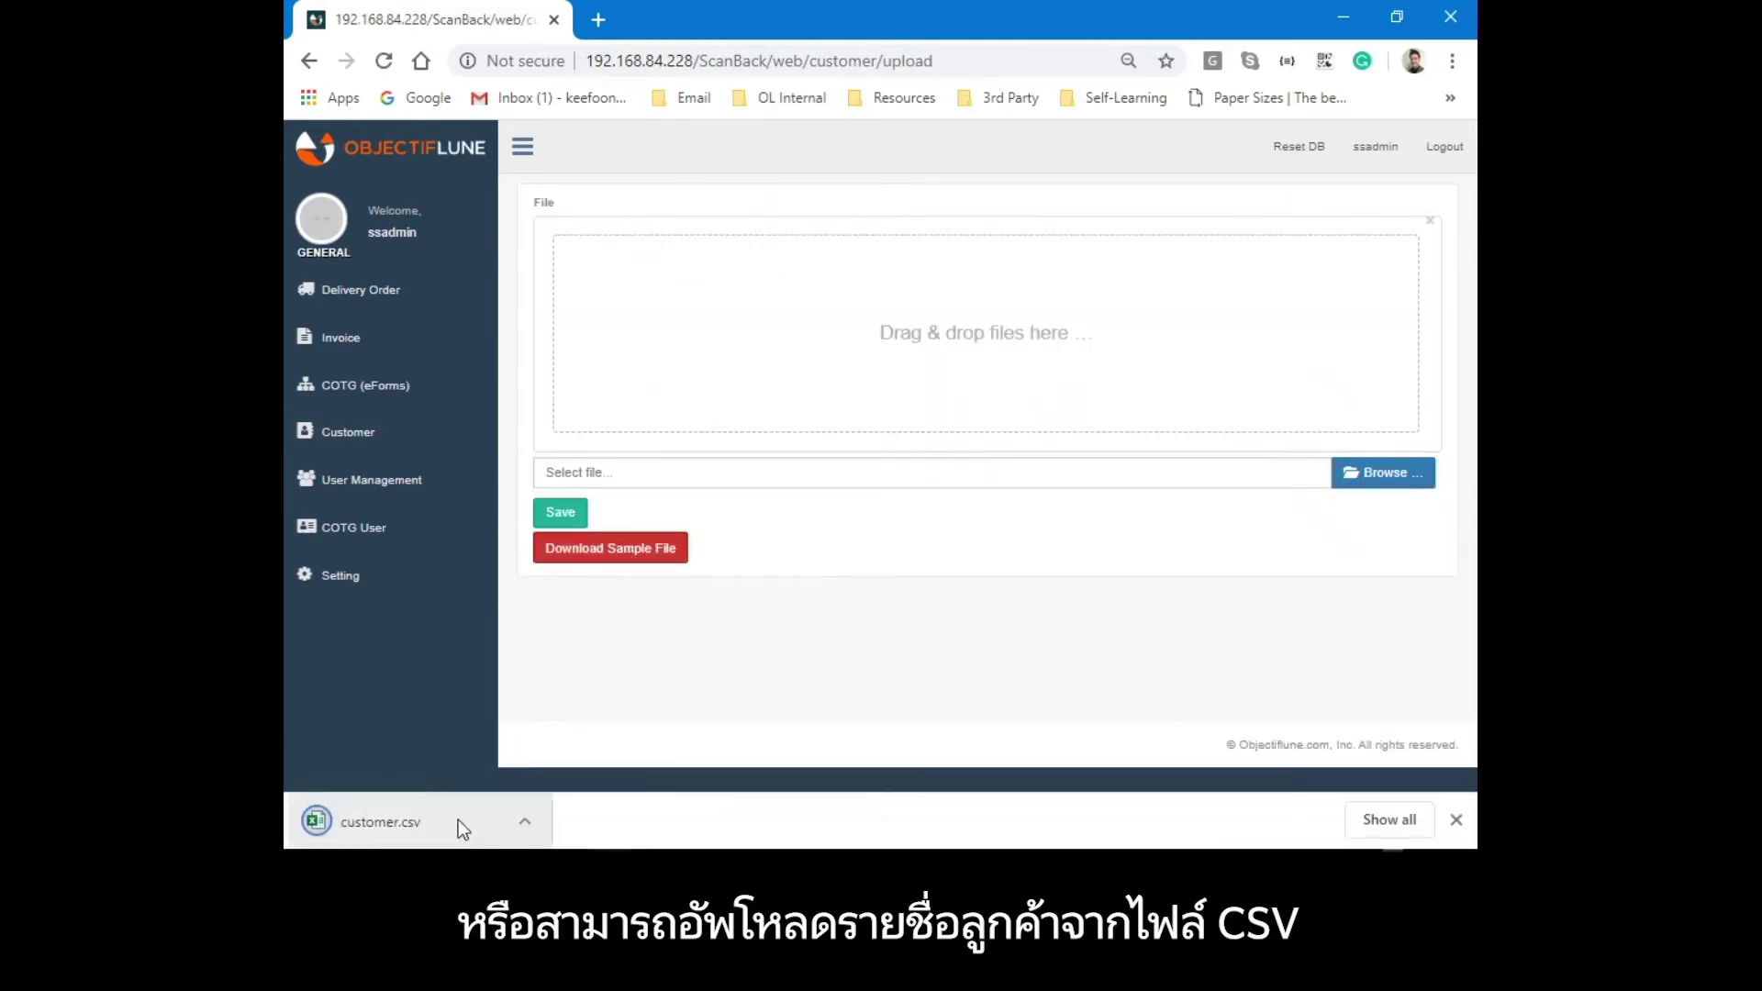
# Preview and upload customer.csv, then check the newly imported customer IDs.
pyautogui.click(844, 345)
pyautogui.doubleClick(563, 158)
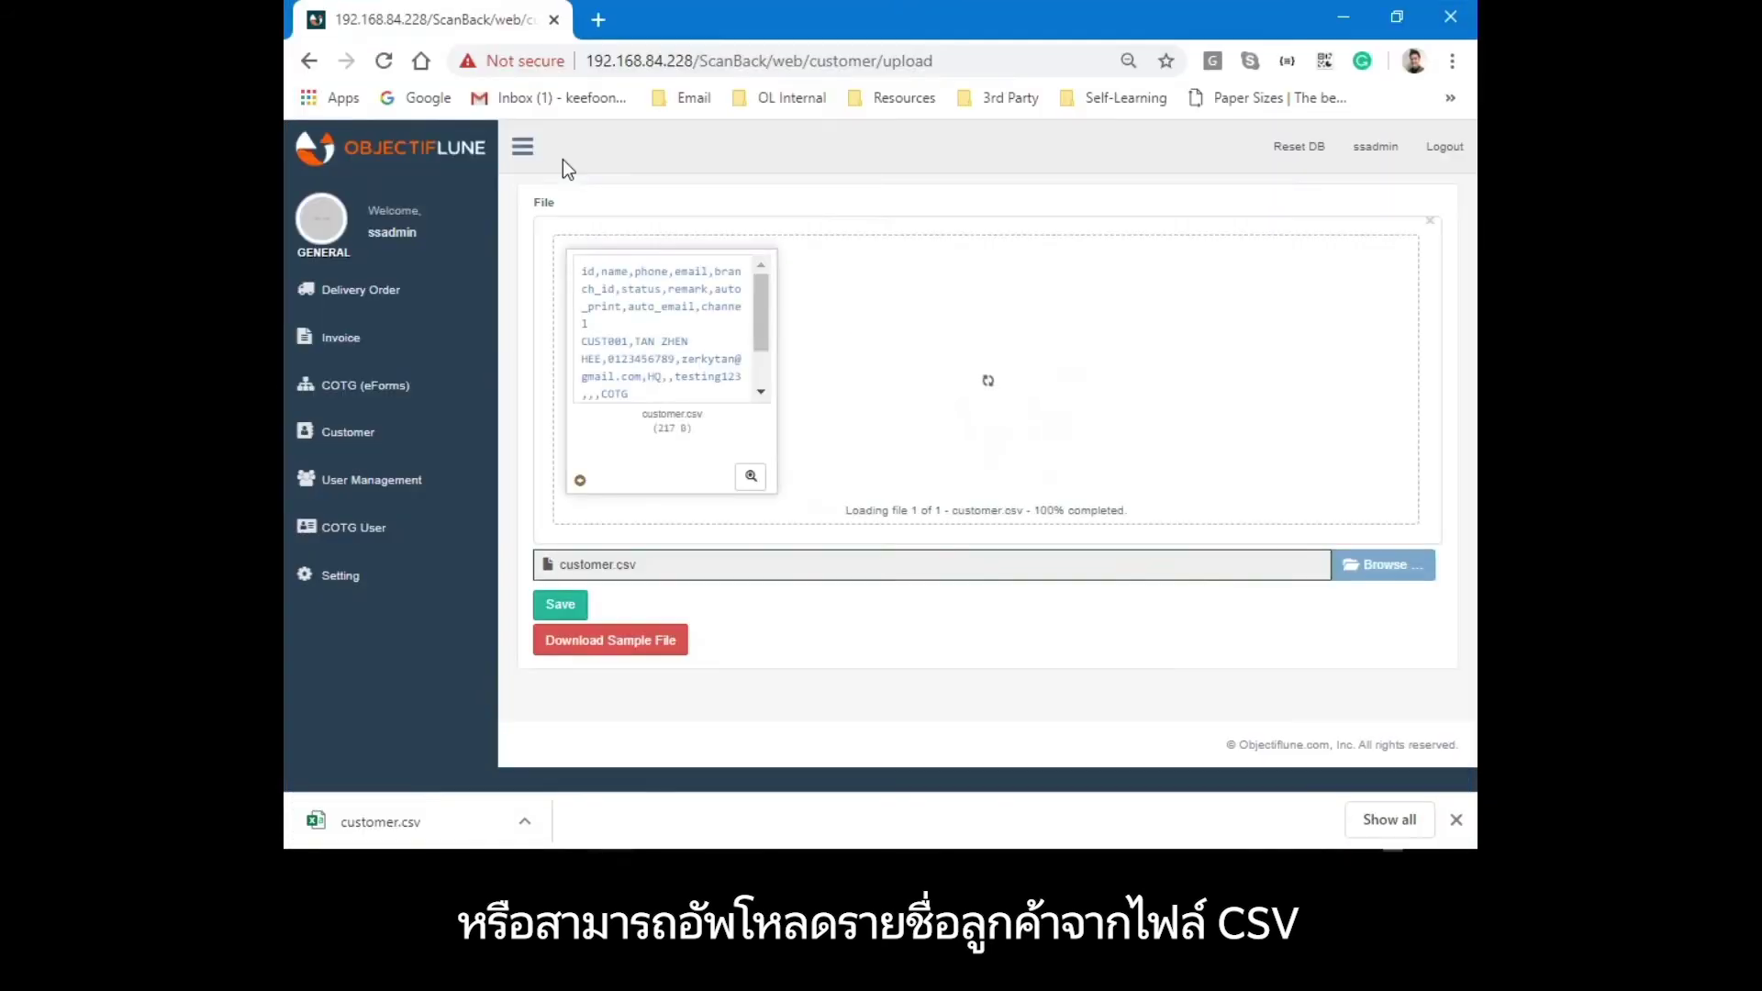
pyautogui.click(751, 477)
pyautogui.moveTo(539, 258); pyautogui.dragTo(640, 259)
pyautogui.click(1218, 175)
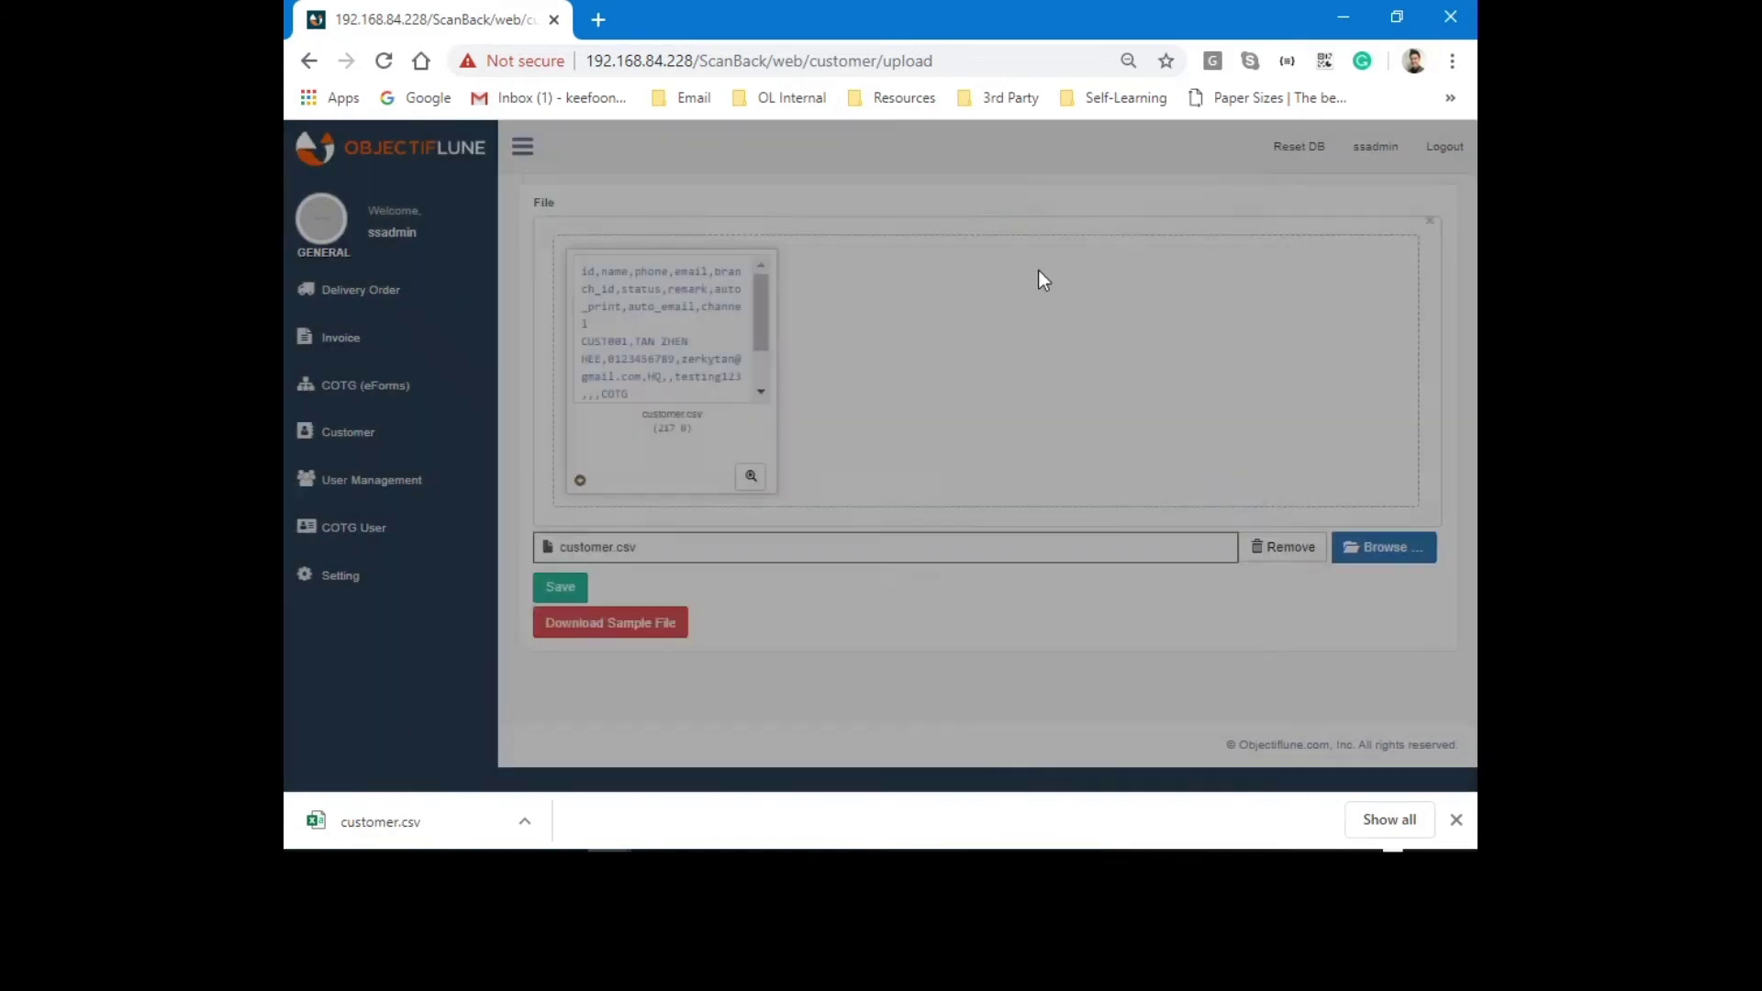
pyautogui.click(568, 590)
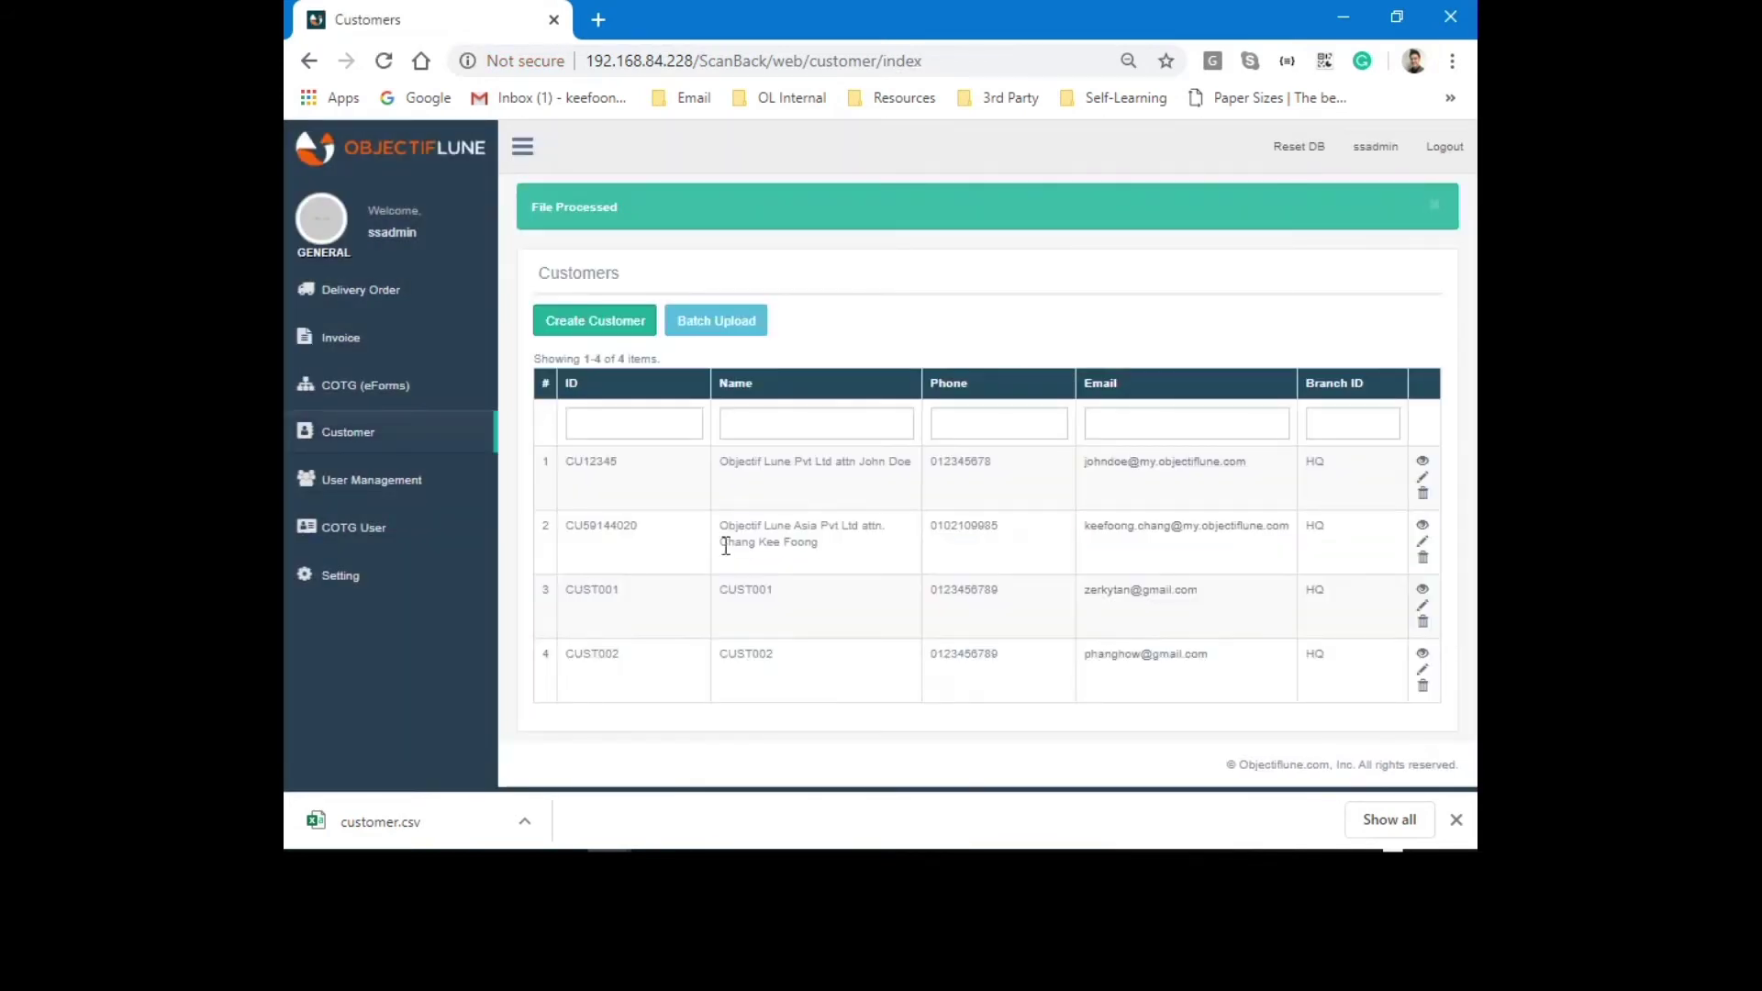
pyautogui.moveTo(567, 592); pyautogui.dragTo(608, 592)
pyautogui.moveTo(584, 655); pyautogui.dragTo(635, 657)
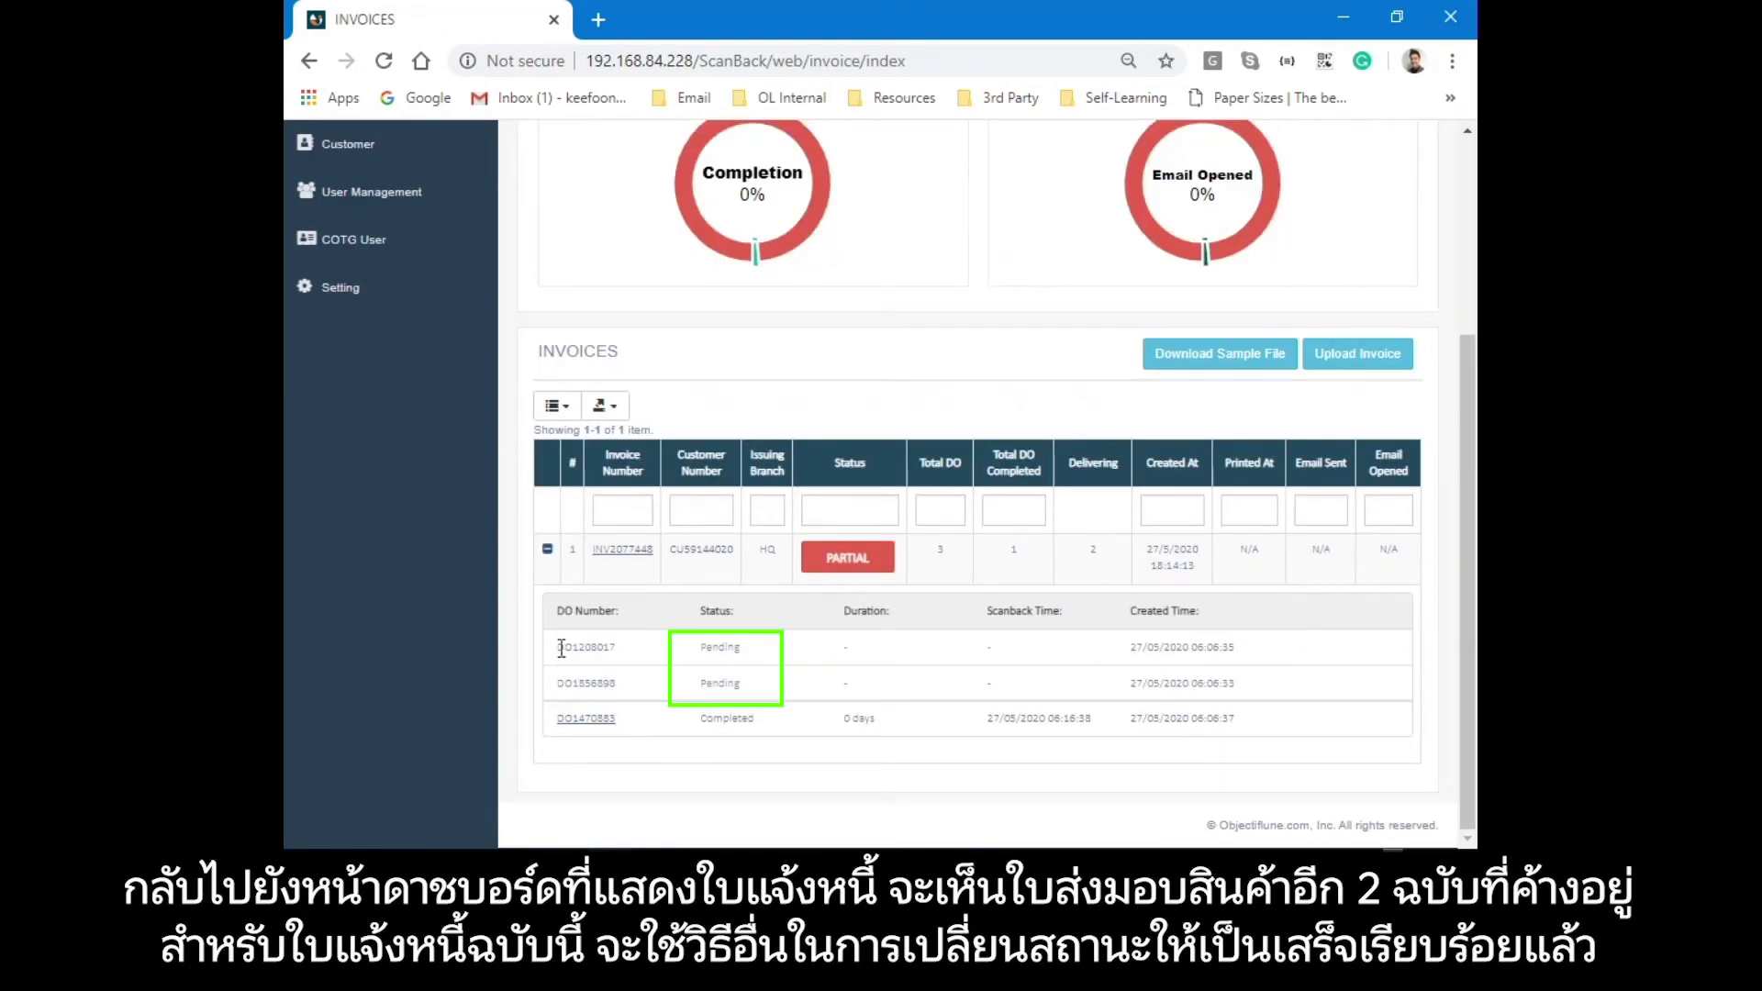
# Review the invoice's two pending delivery orders.
pyautogui.moveTo(563, 649); pyautogui.dragTo(751, 653)
pyautogui.moveTo(558, 681); pyautogui.dragTo(760, 690)
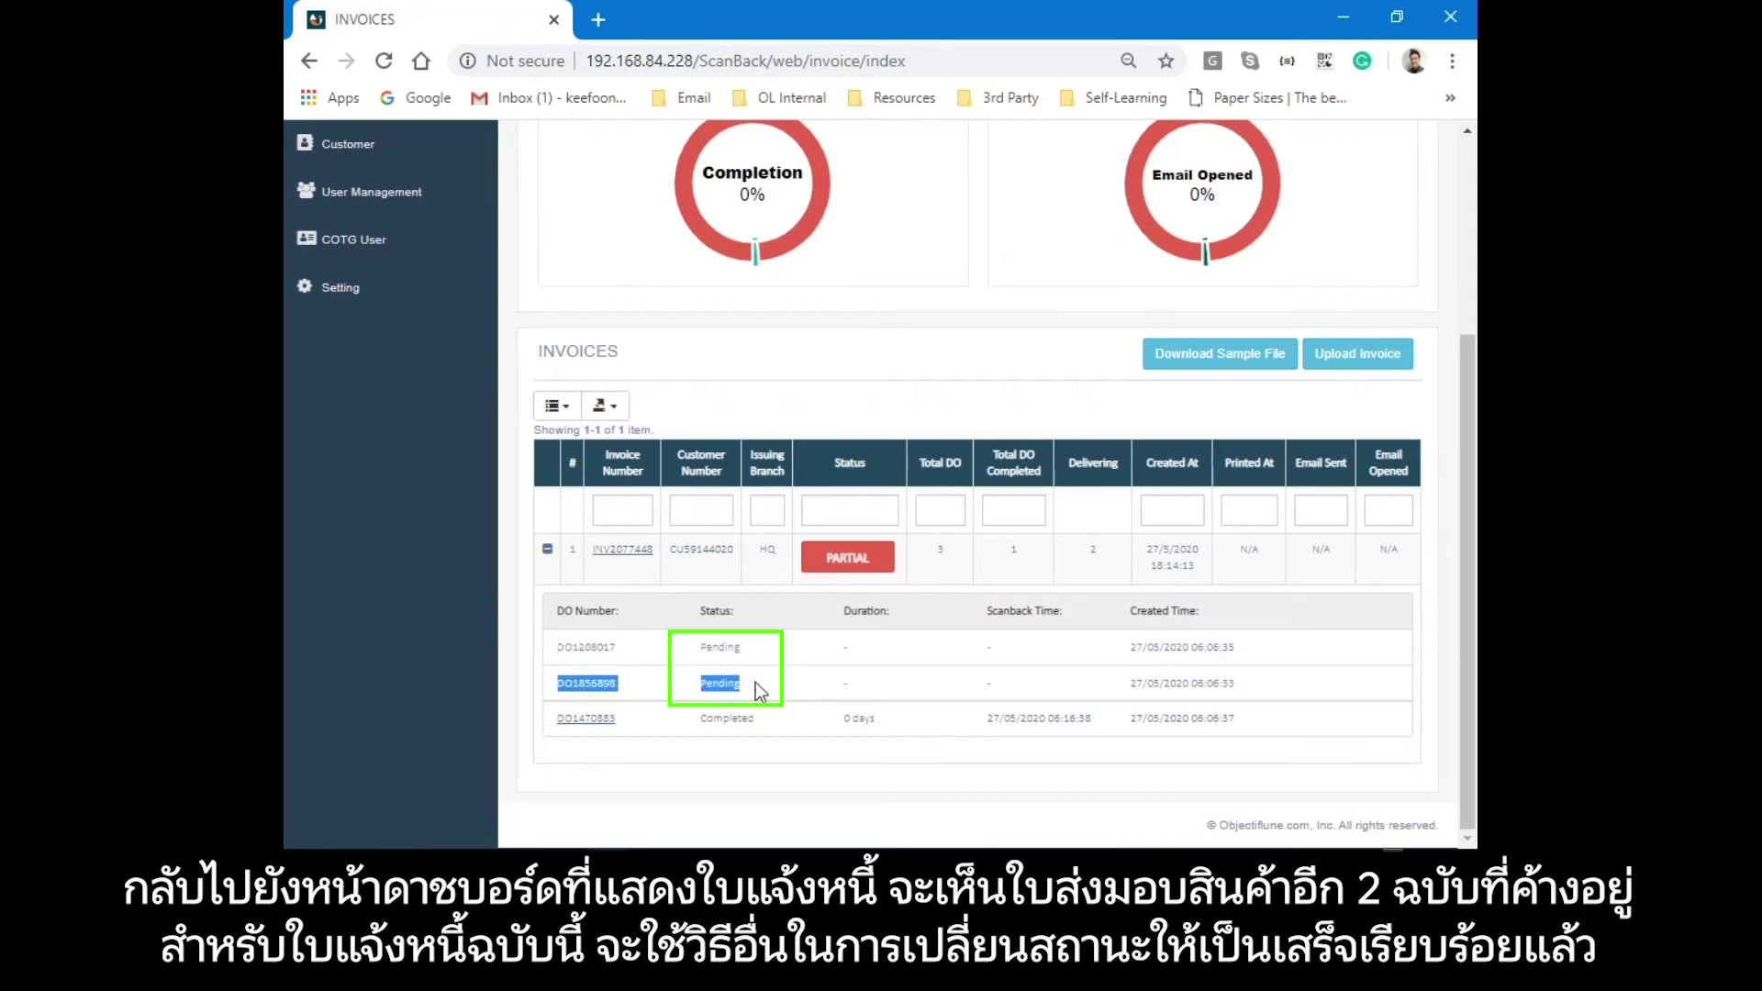
pyautogui.click(756, 752)
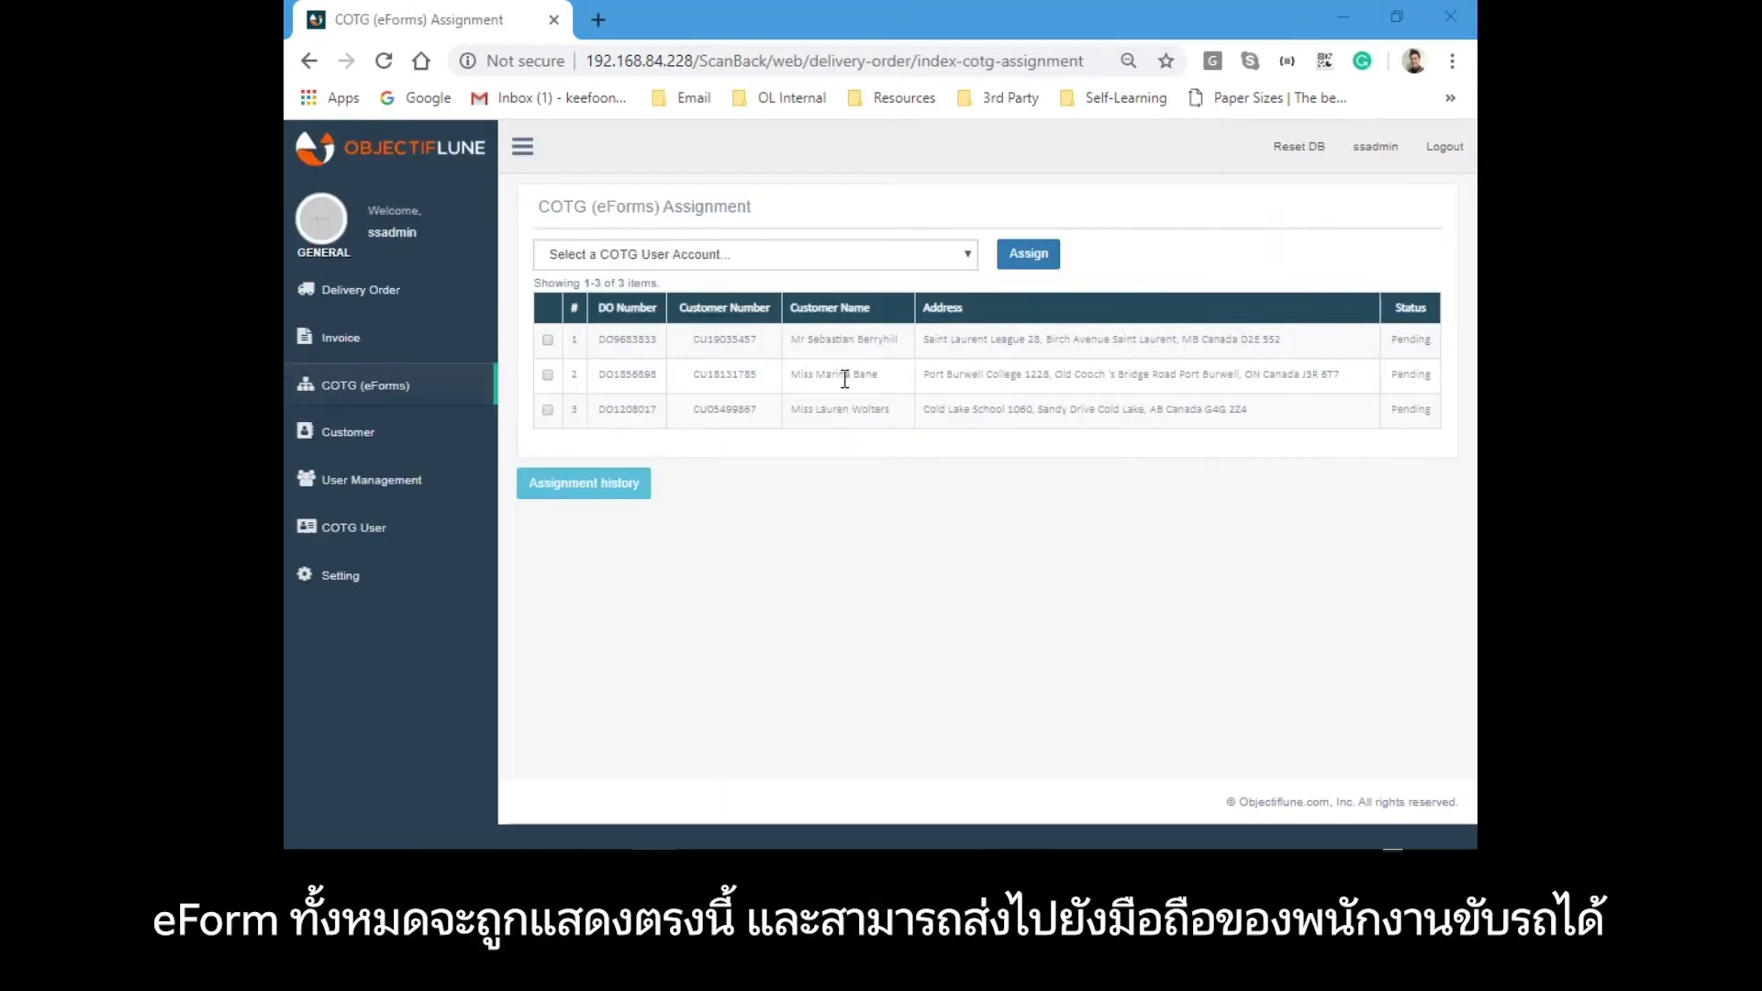
# Bring up the Delivery Orders dashboard and check its pending delivery order numbers.
pyautogui.click(381, 309)
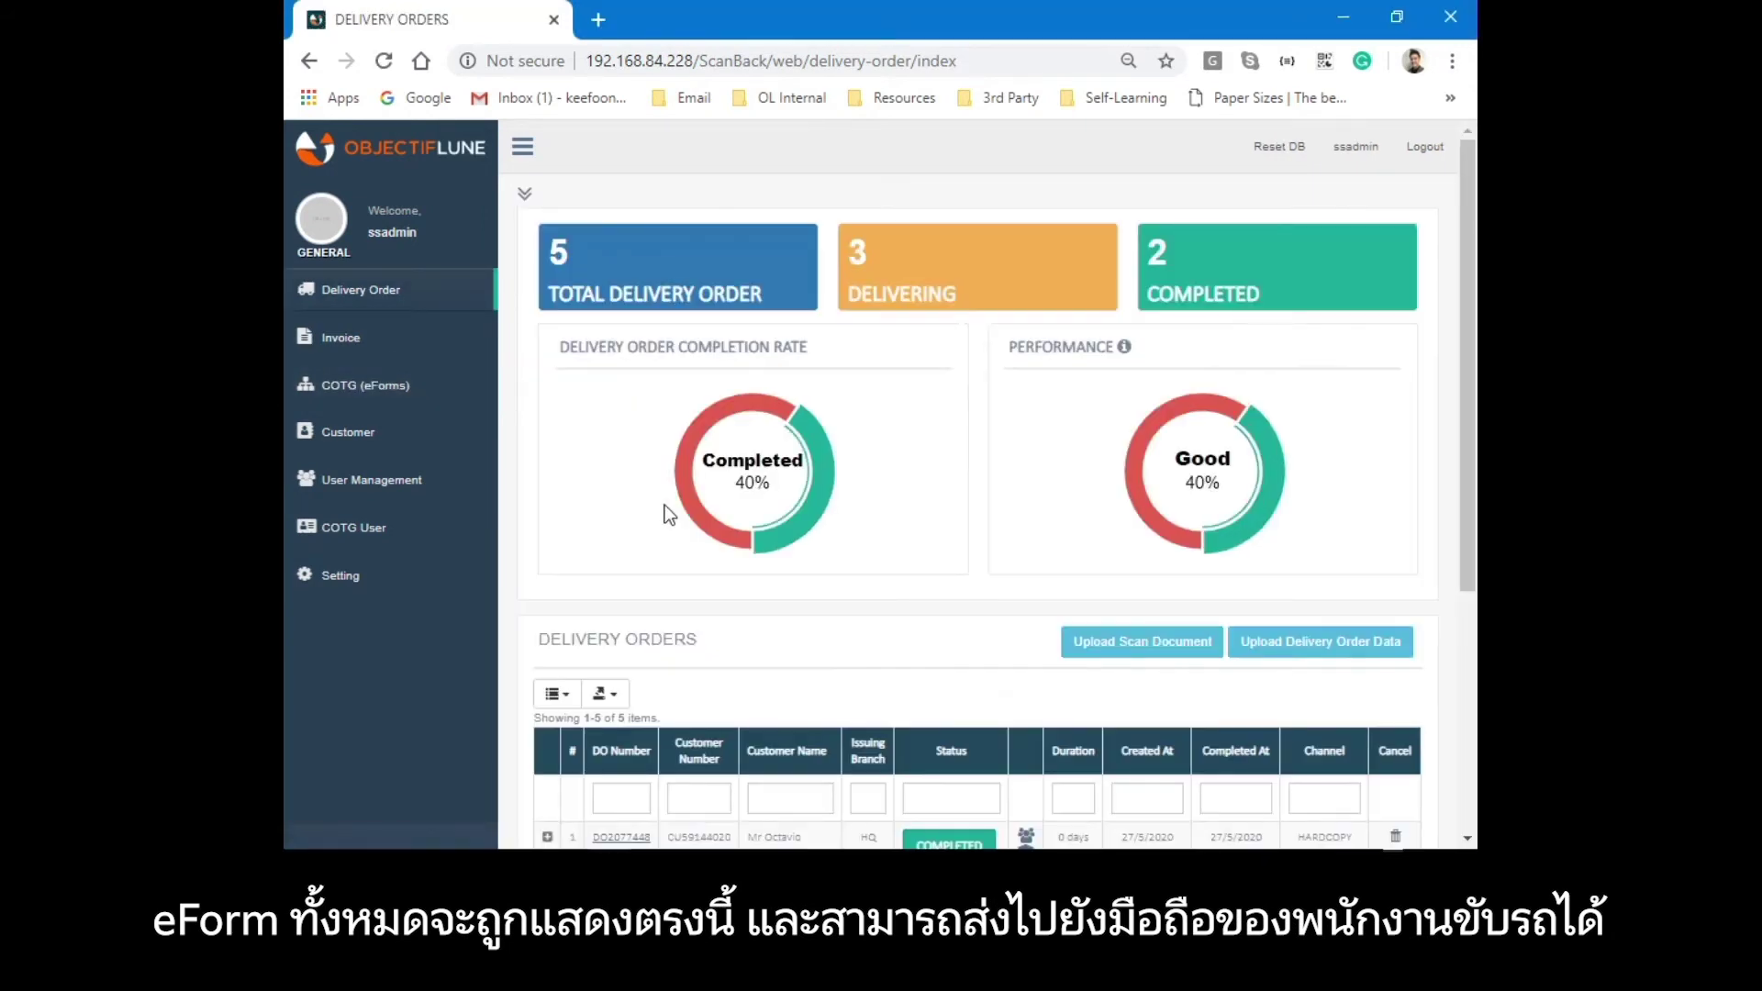
pyautogui.scroll(-5, 664, 505)
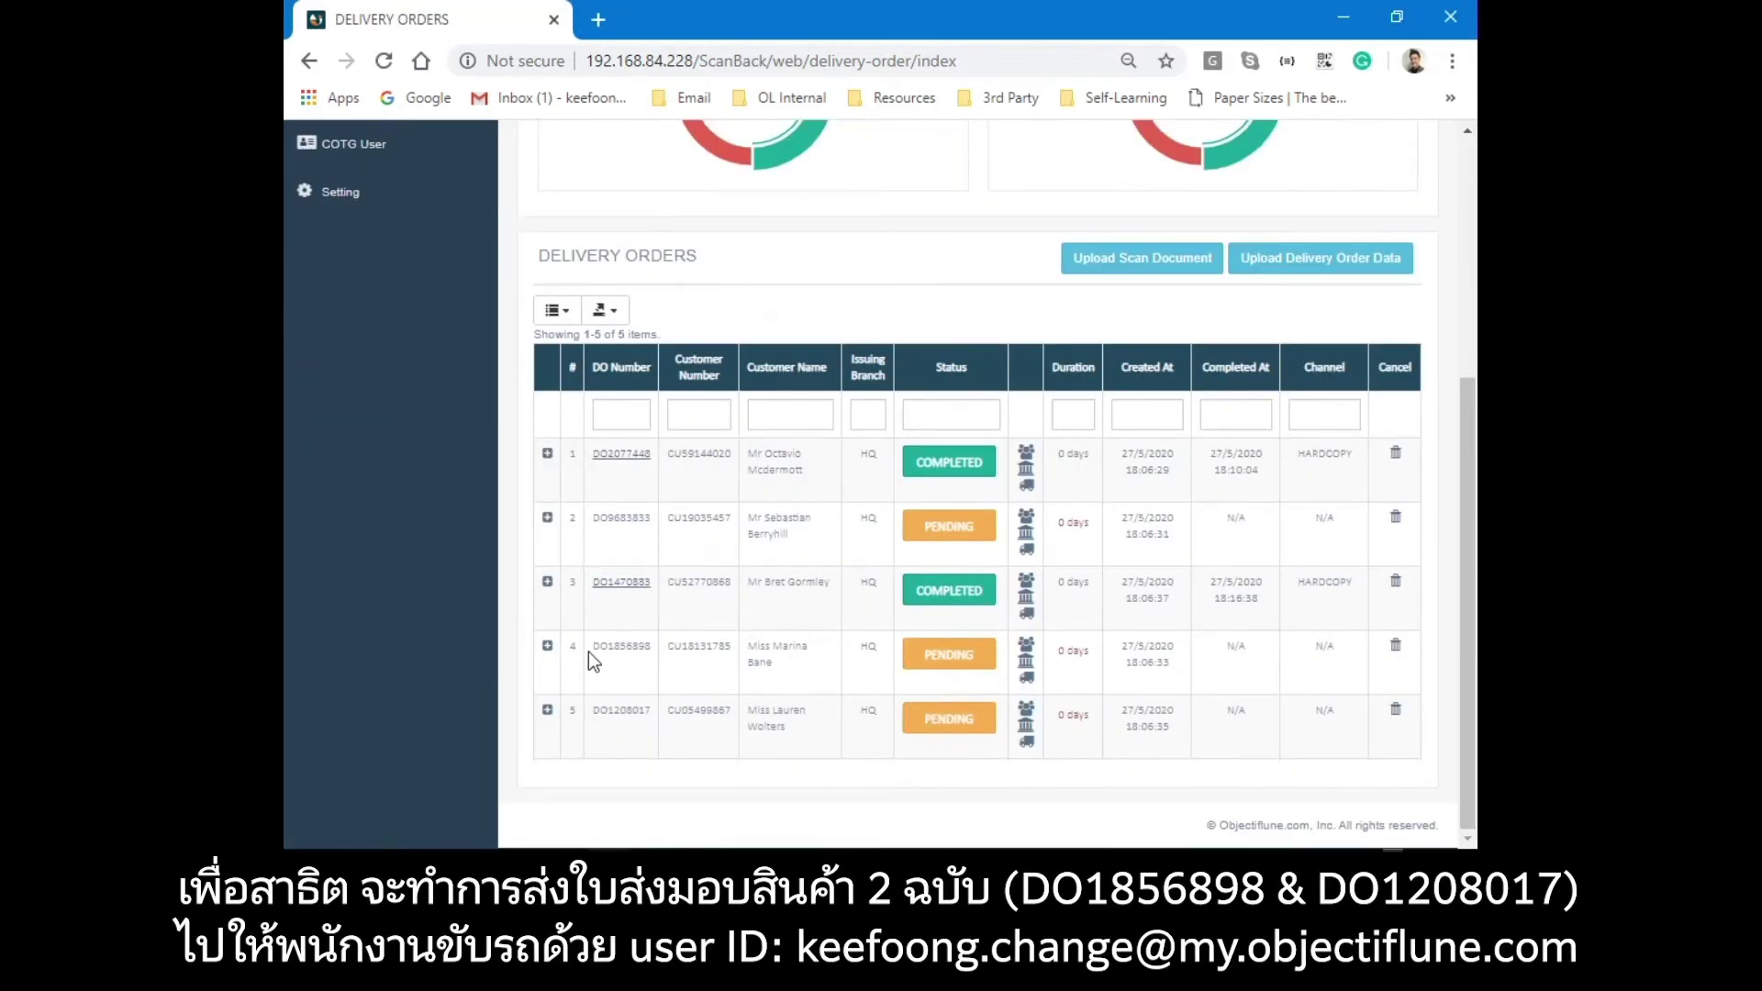
pyautogui.moveTo(592, 646); pyautogui.dragTo(657, 647)
pyautogui.moveTo(592, 711); pyautogui.dragTo(668, 711)
pyautogui.scroll(5, 672, 711)
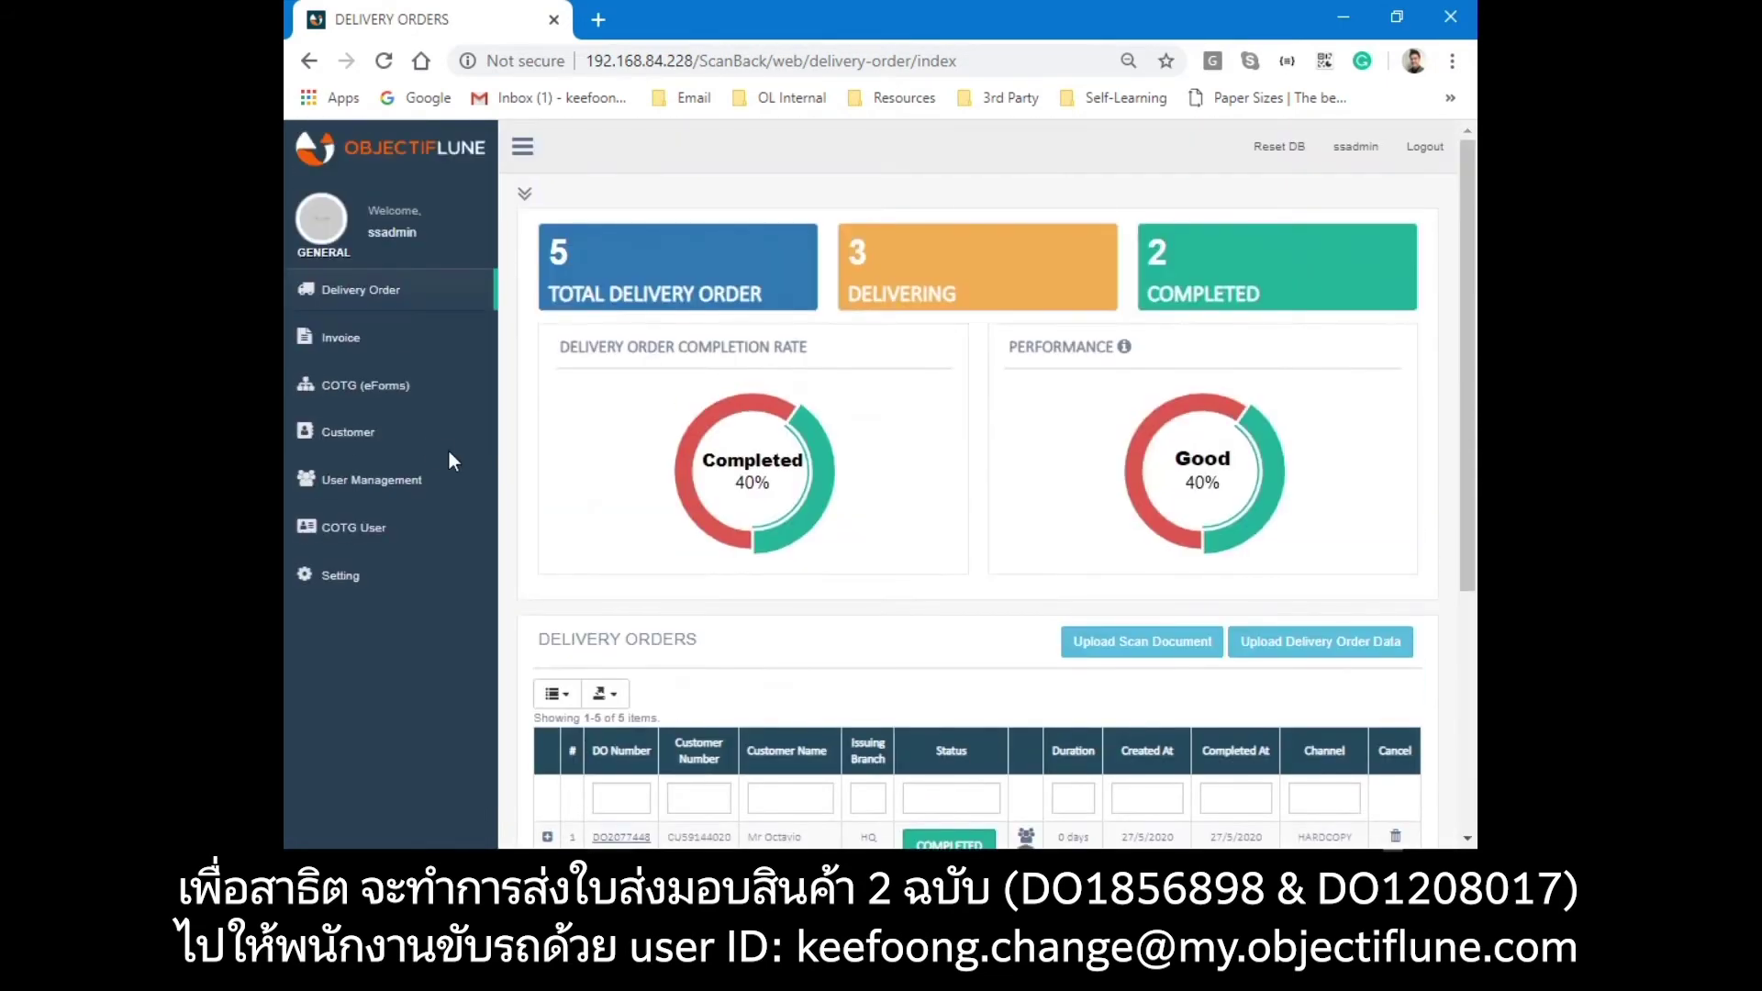
pyautogui.click(391, 389)
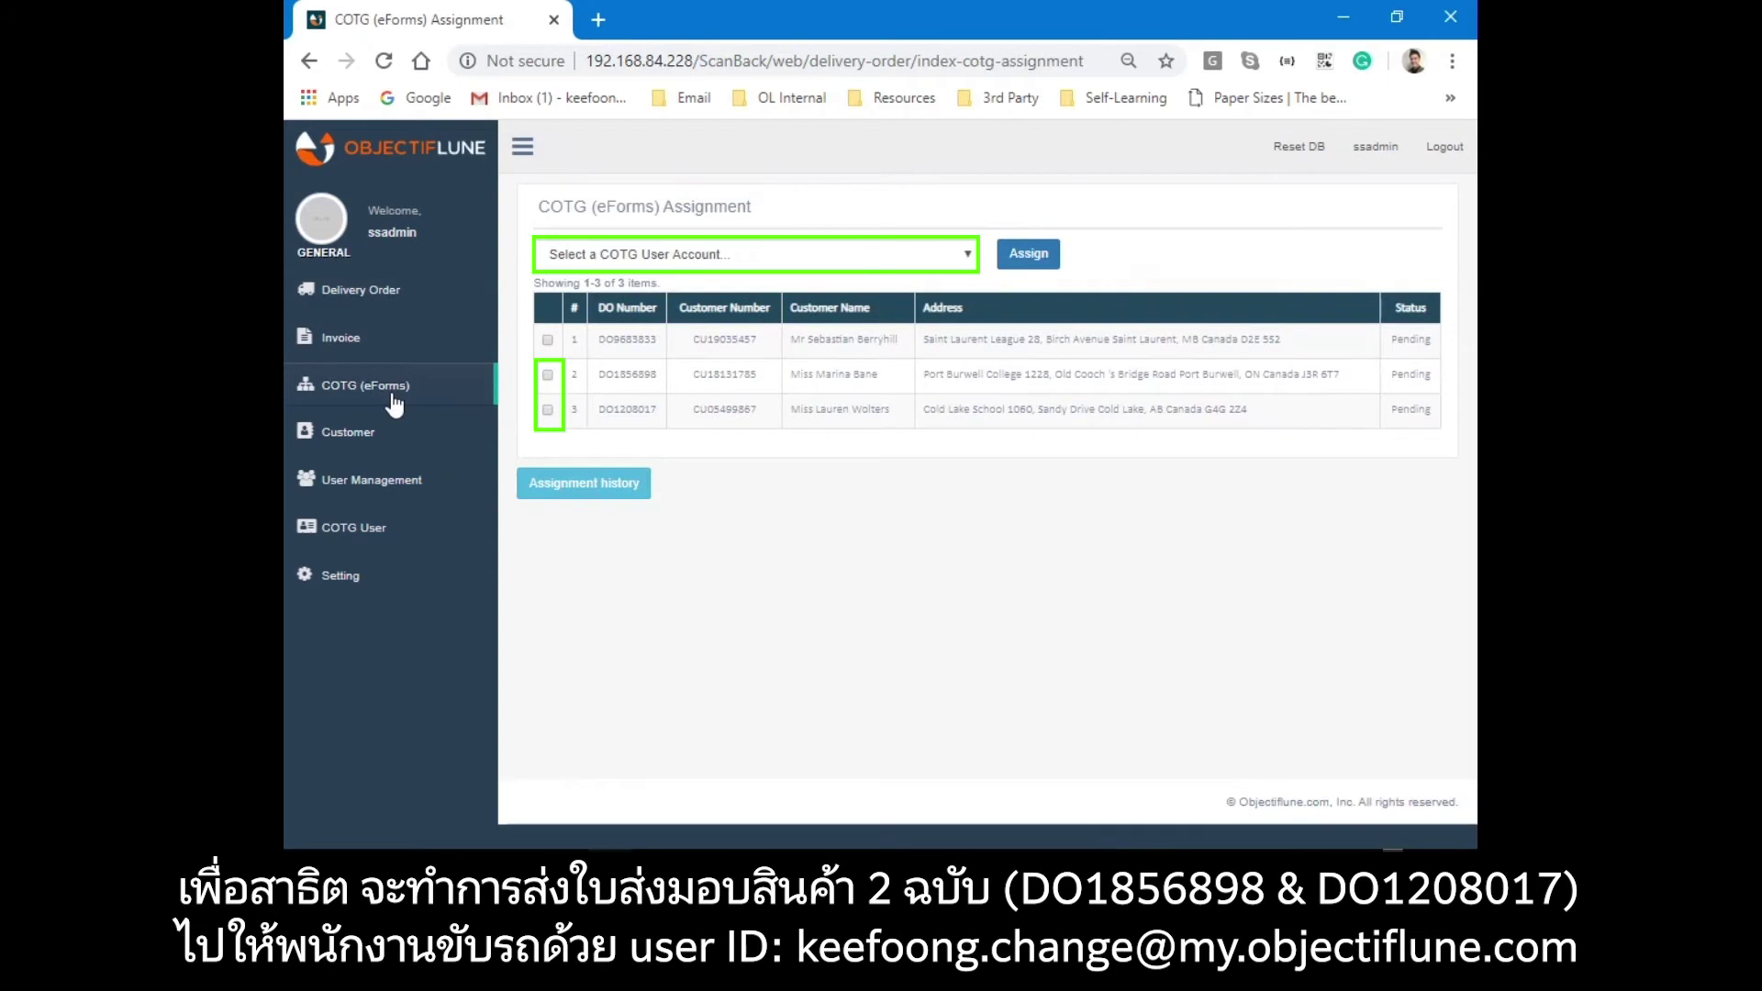
# Assign delivery orders DO1856898 and DO1208017 to the driver's COTG user account.
pyautogui.click(548, 375)
pyautogui.click(548, 410)
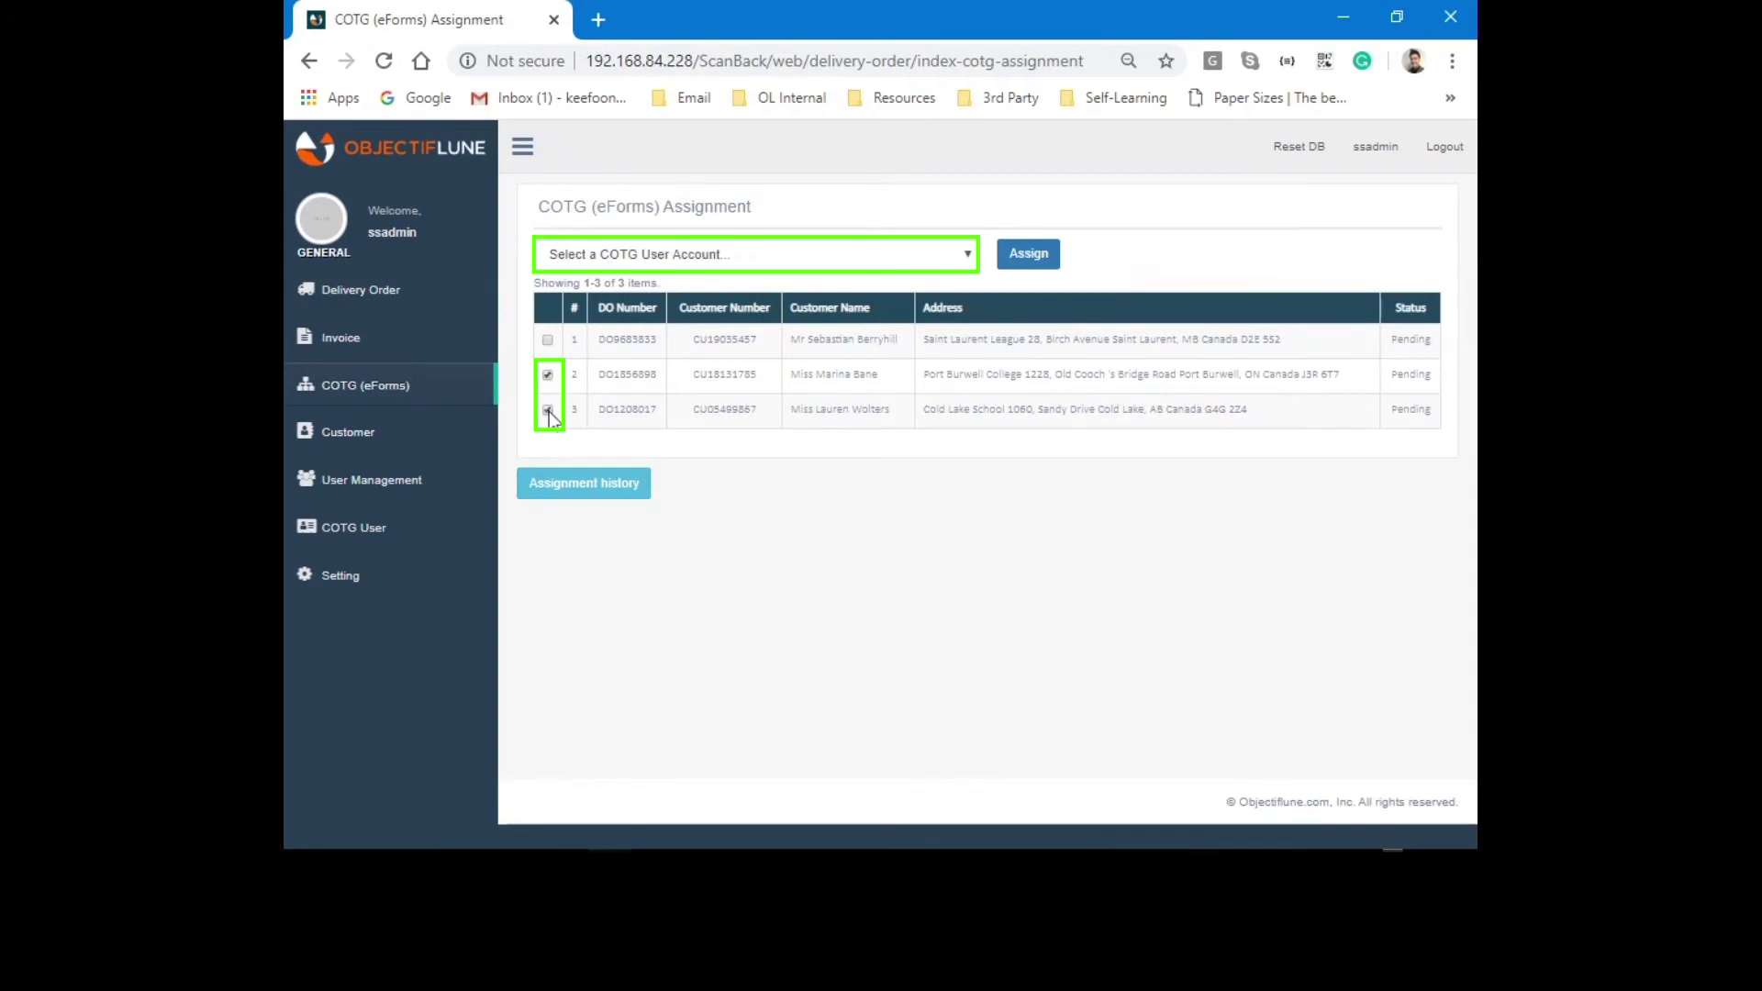
pyautogui.click(664, 250)
pyautogui.click(663, 327)
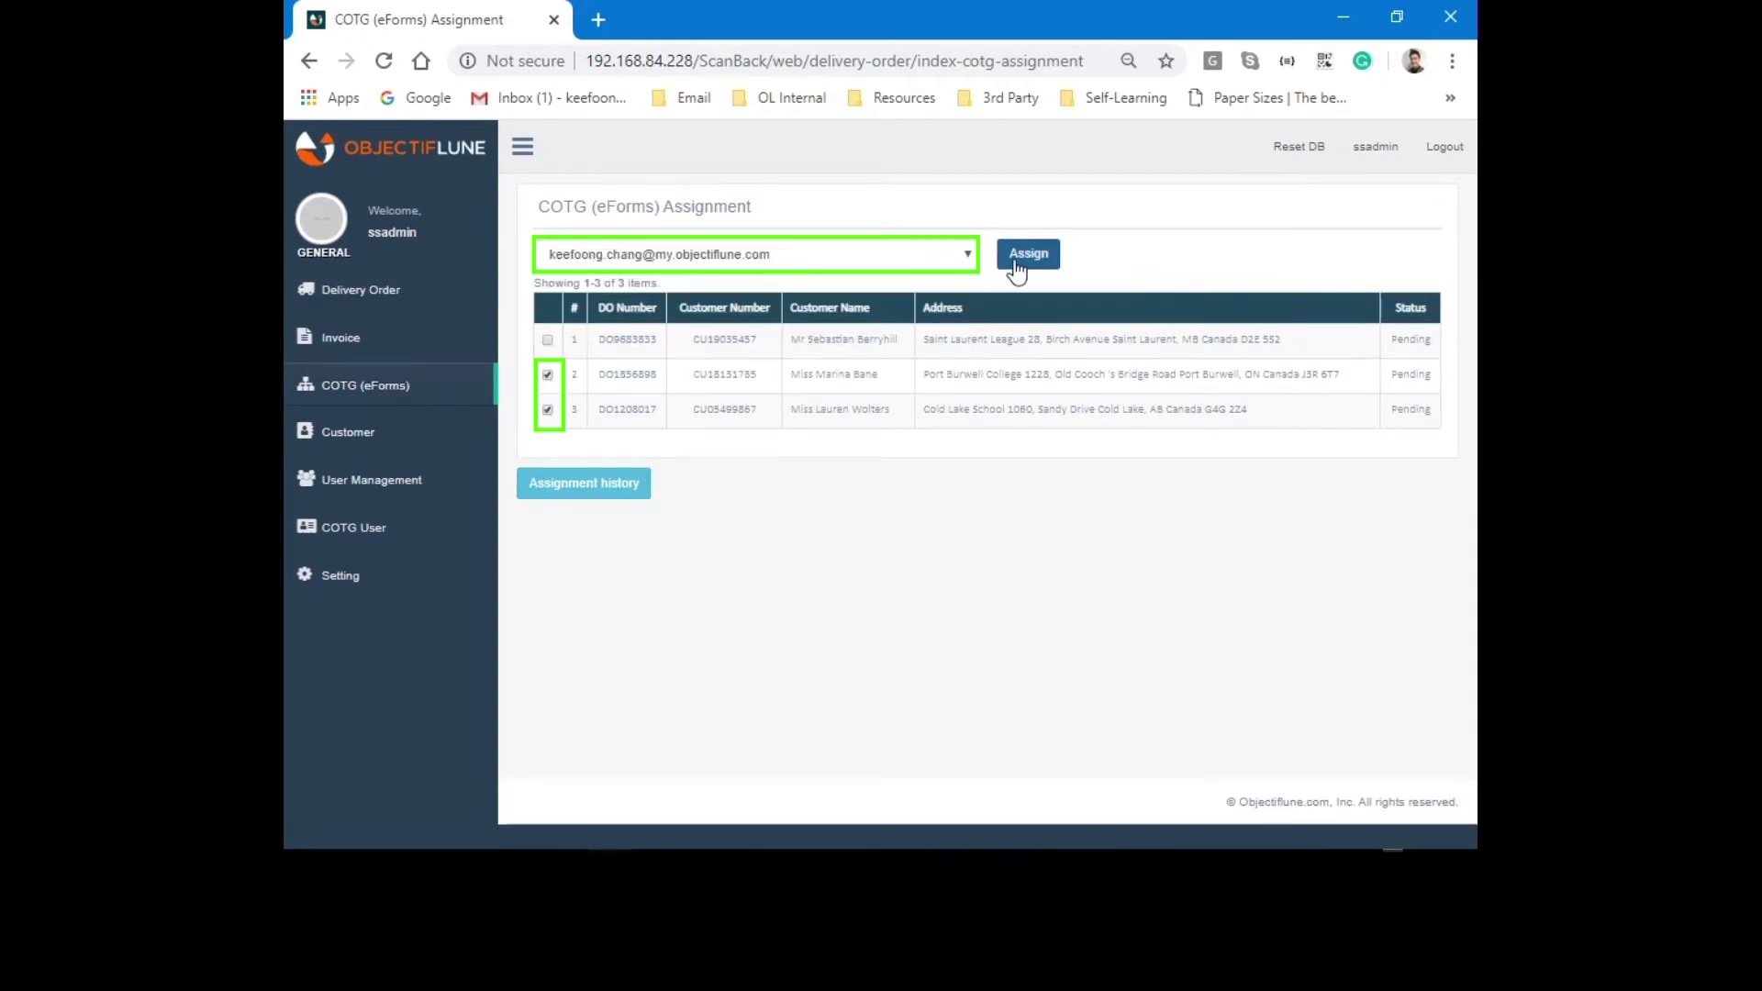
pyautogui.click(1016, 266)
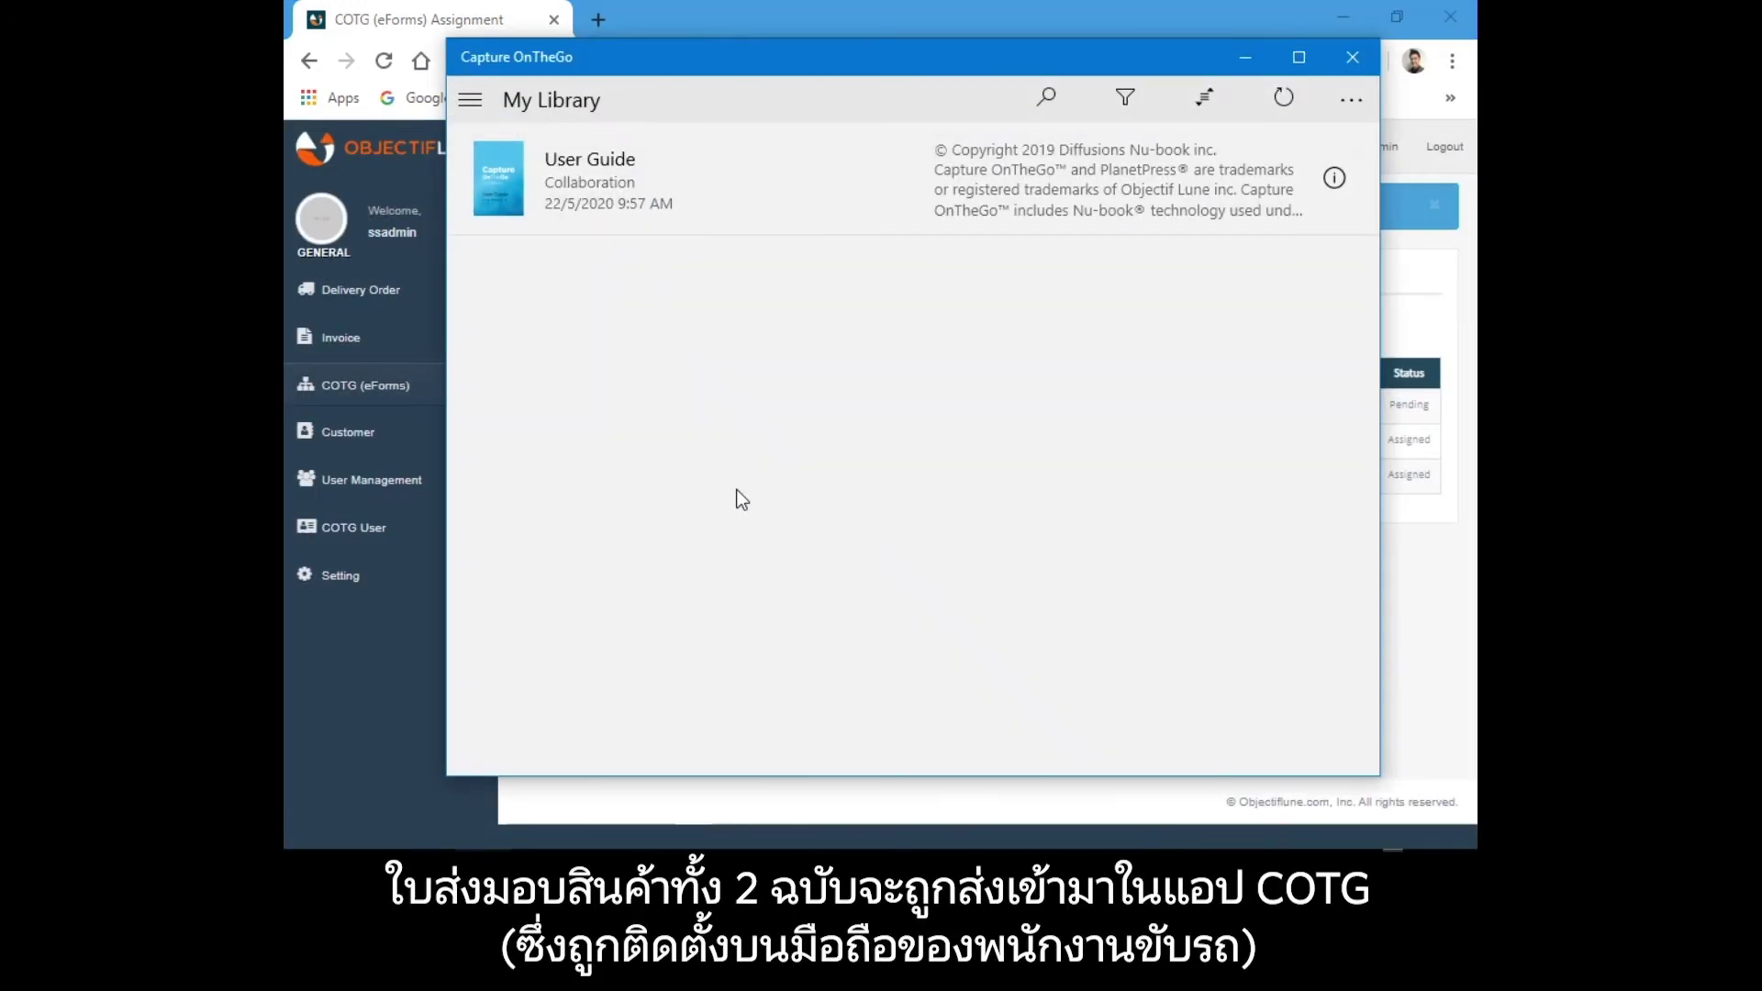
# Refresh Capture OnTheGo's My Library to show DO1856898 and DO1208017, then return to ScanBack.
pyautogui.click(470, 100)
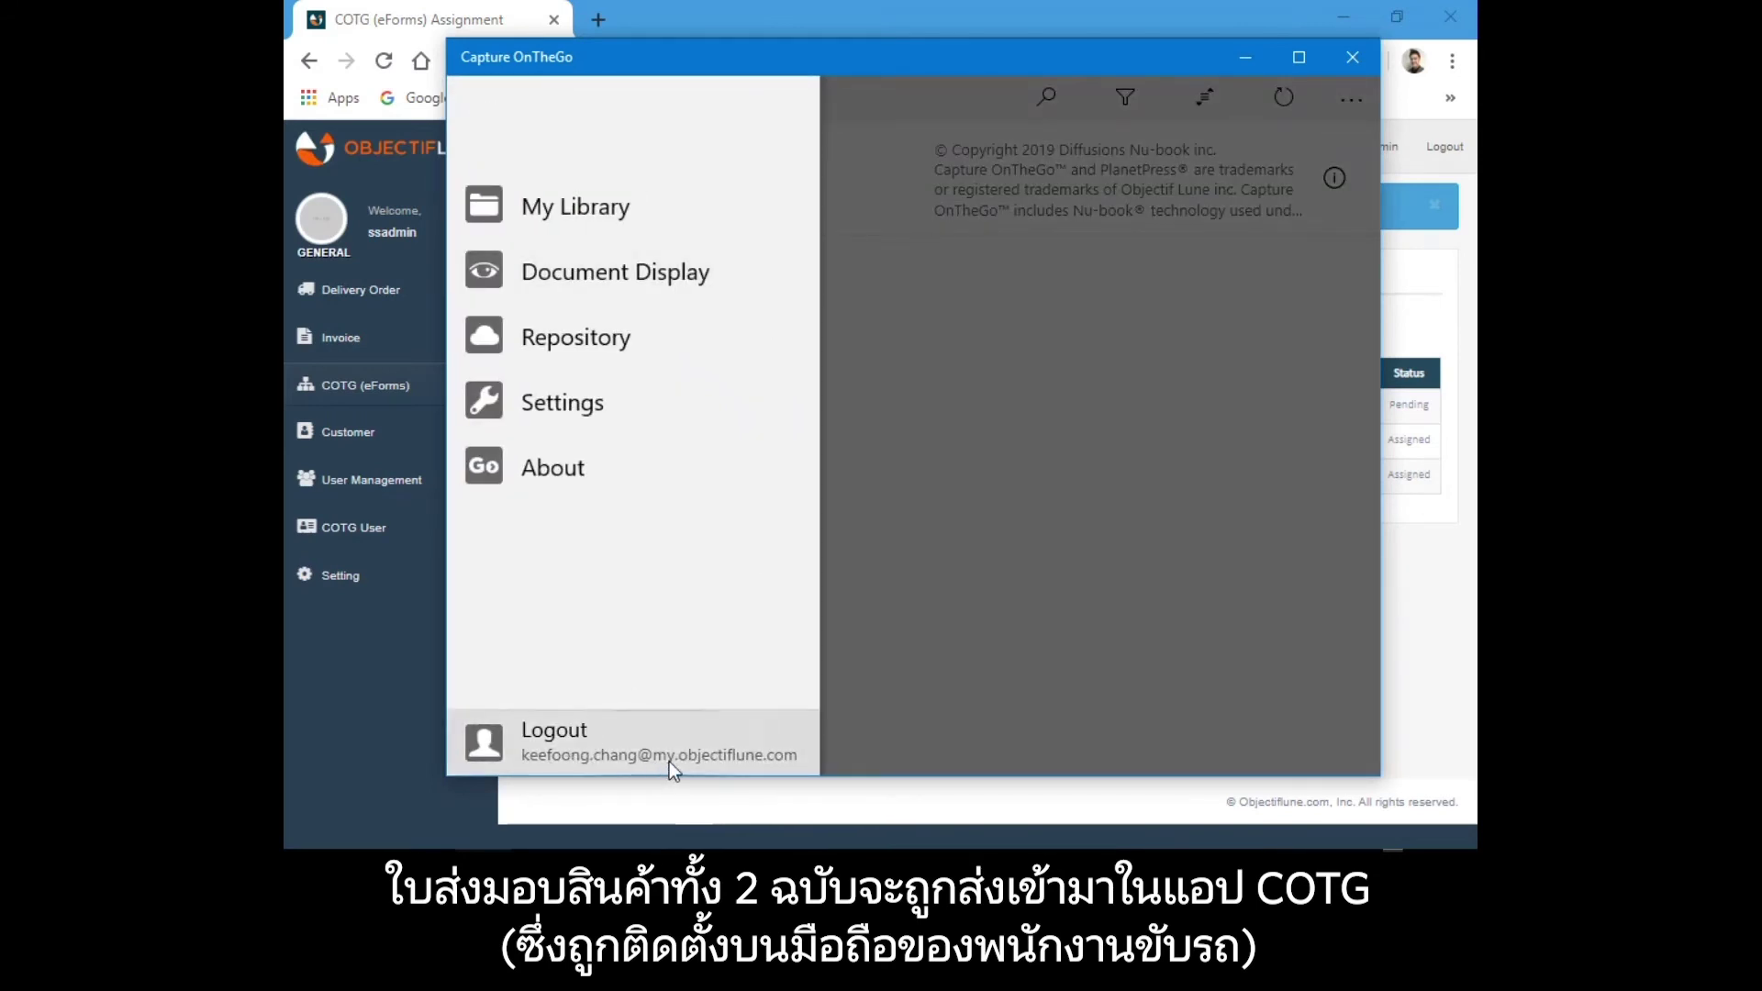
pyautogui.click(919, 526)
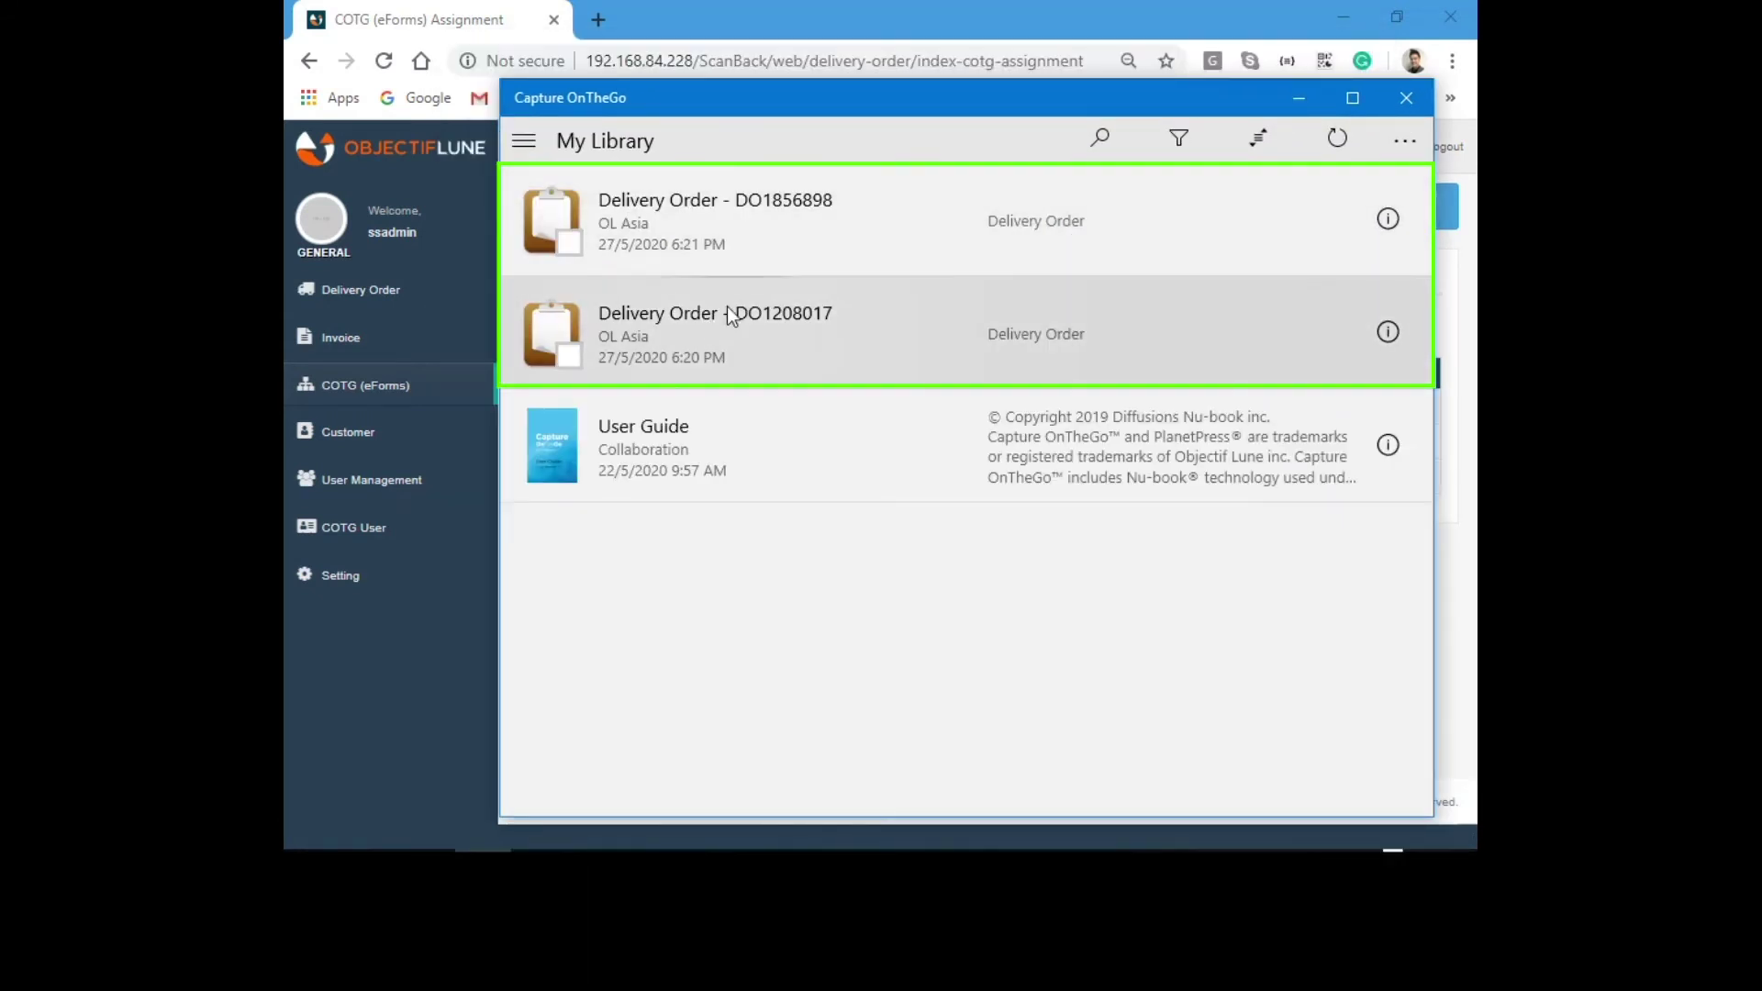
pyautogui.click(404, 679)
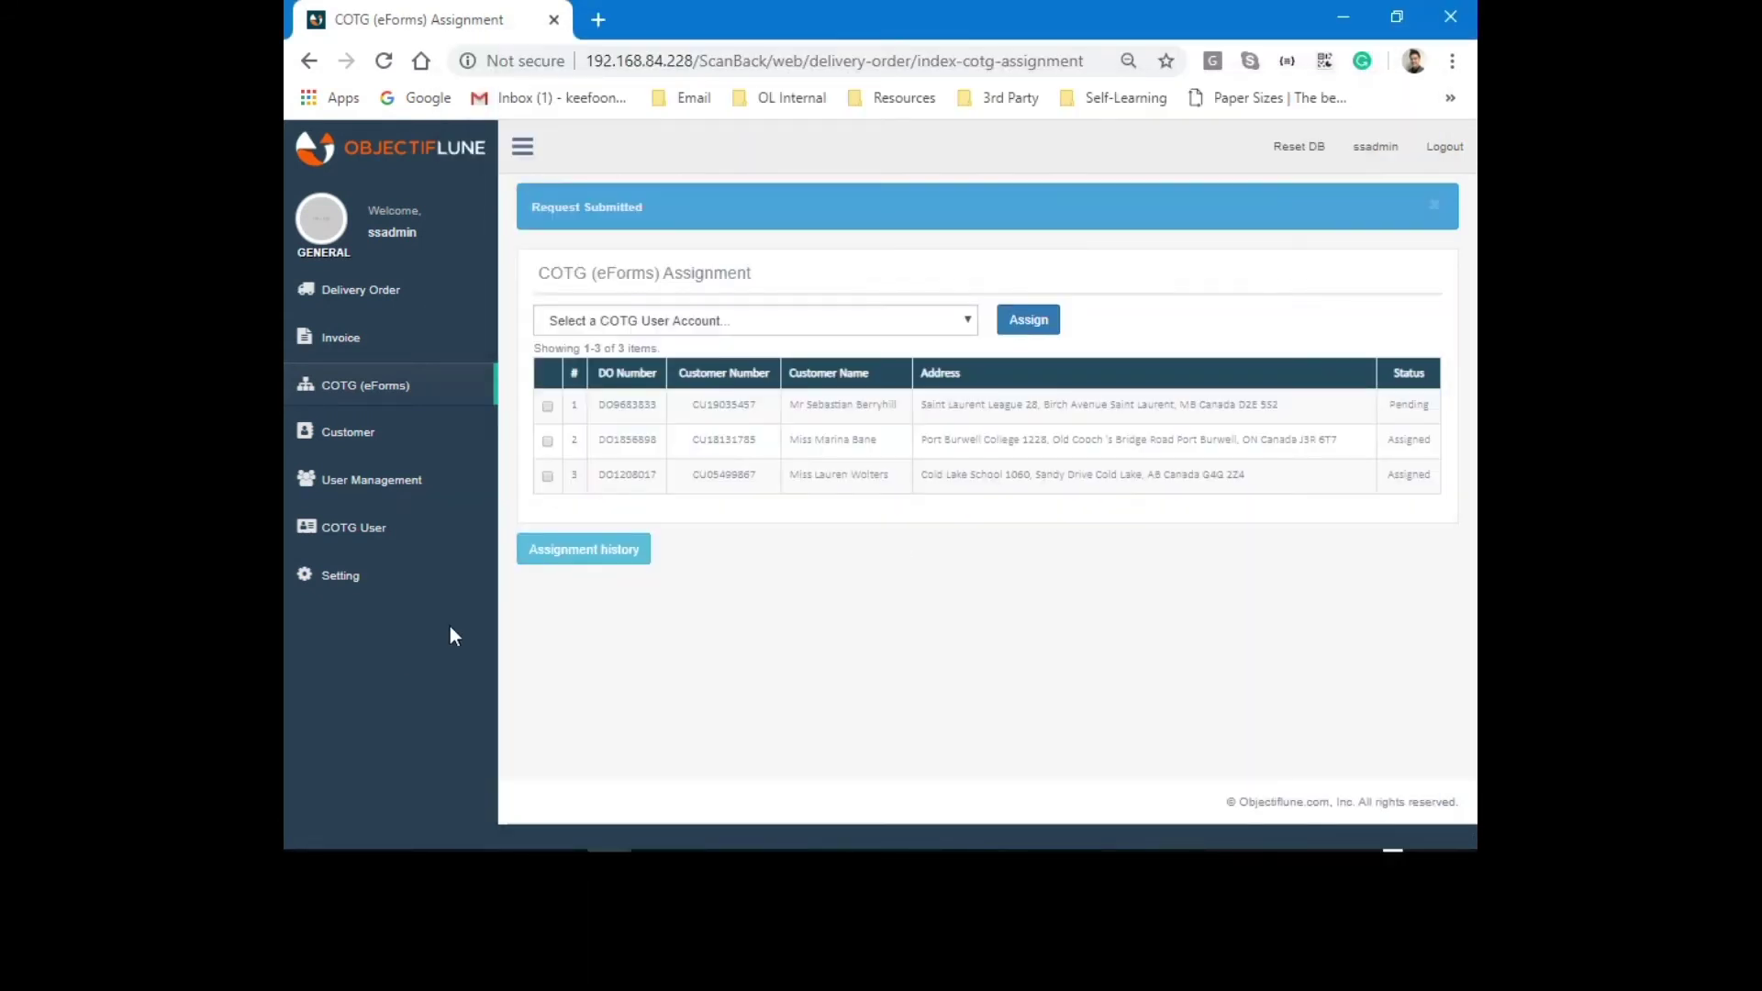
# Dismiss the Request Submitted notice, confirm both orders show Assigned, and review the assignment history.
pyautogui.click(1434, 204)
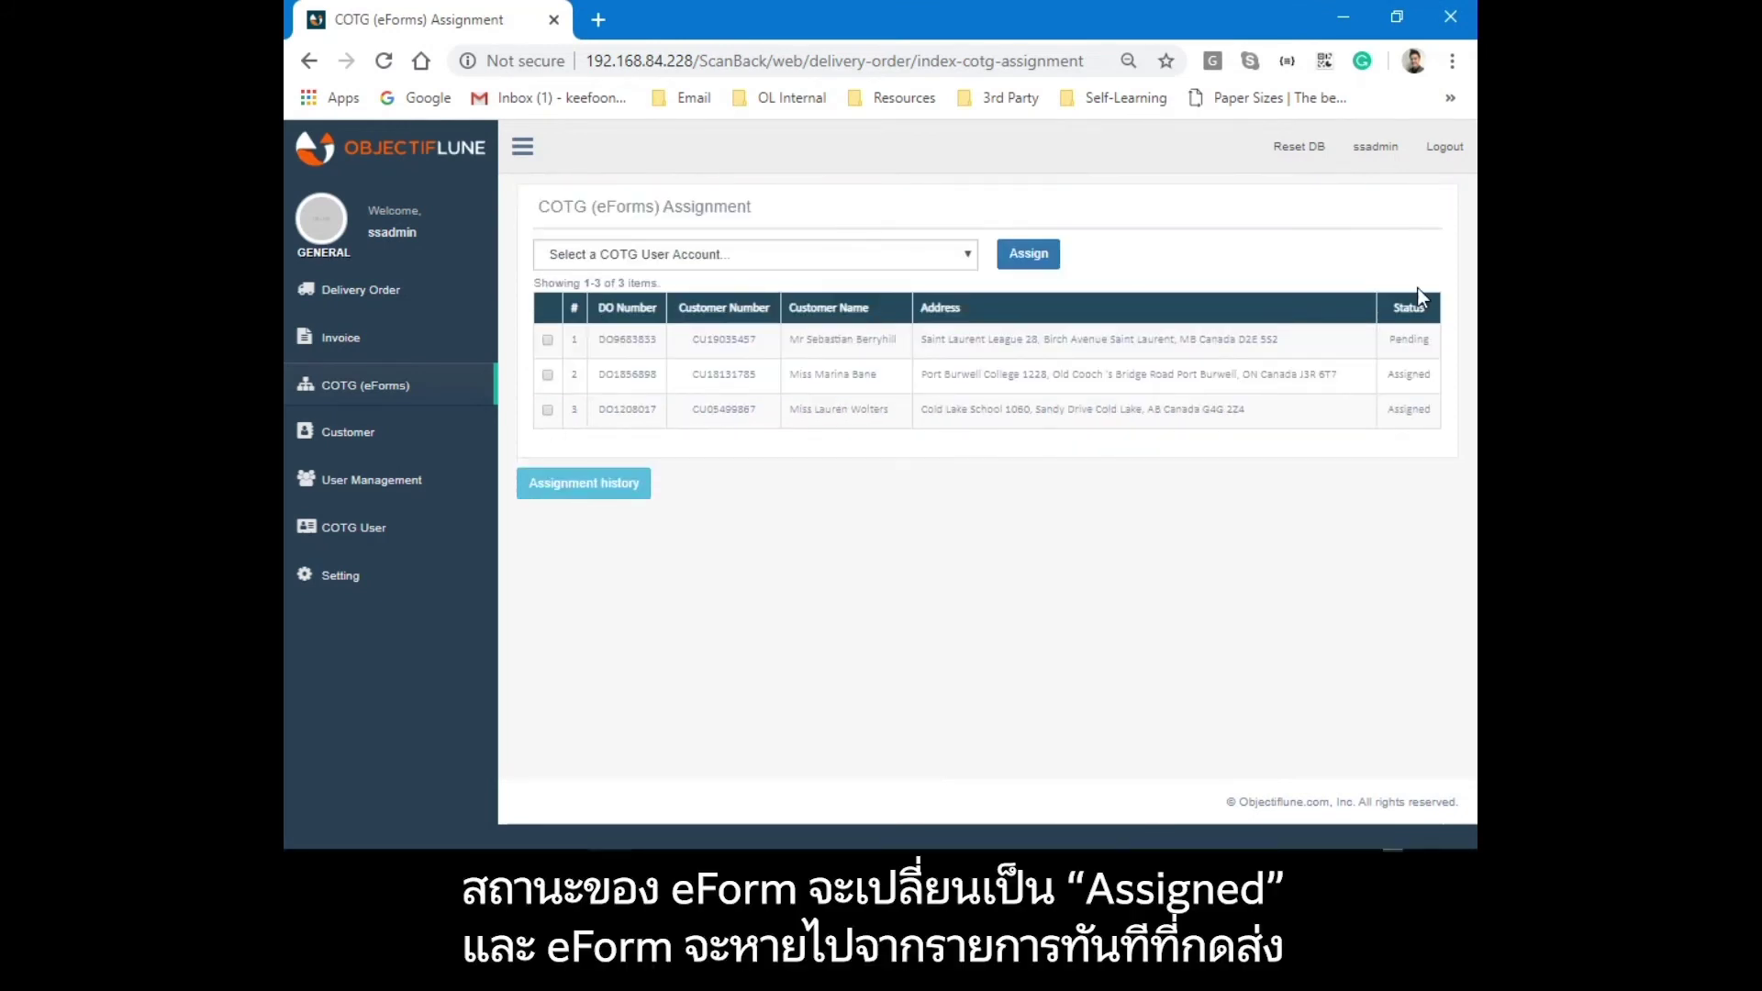
pyautogui.doubleClick(1410, 373)
pyautogui.doubleClick(1409, 410)
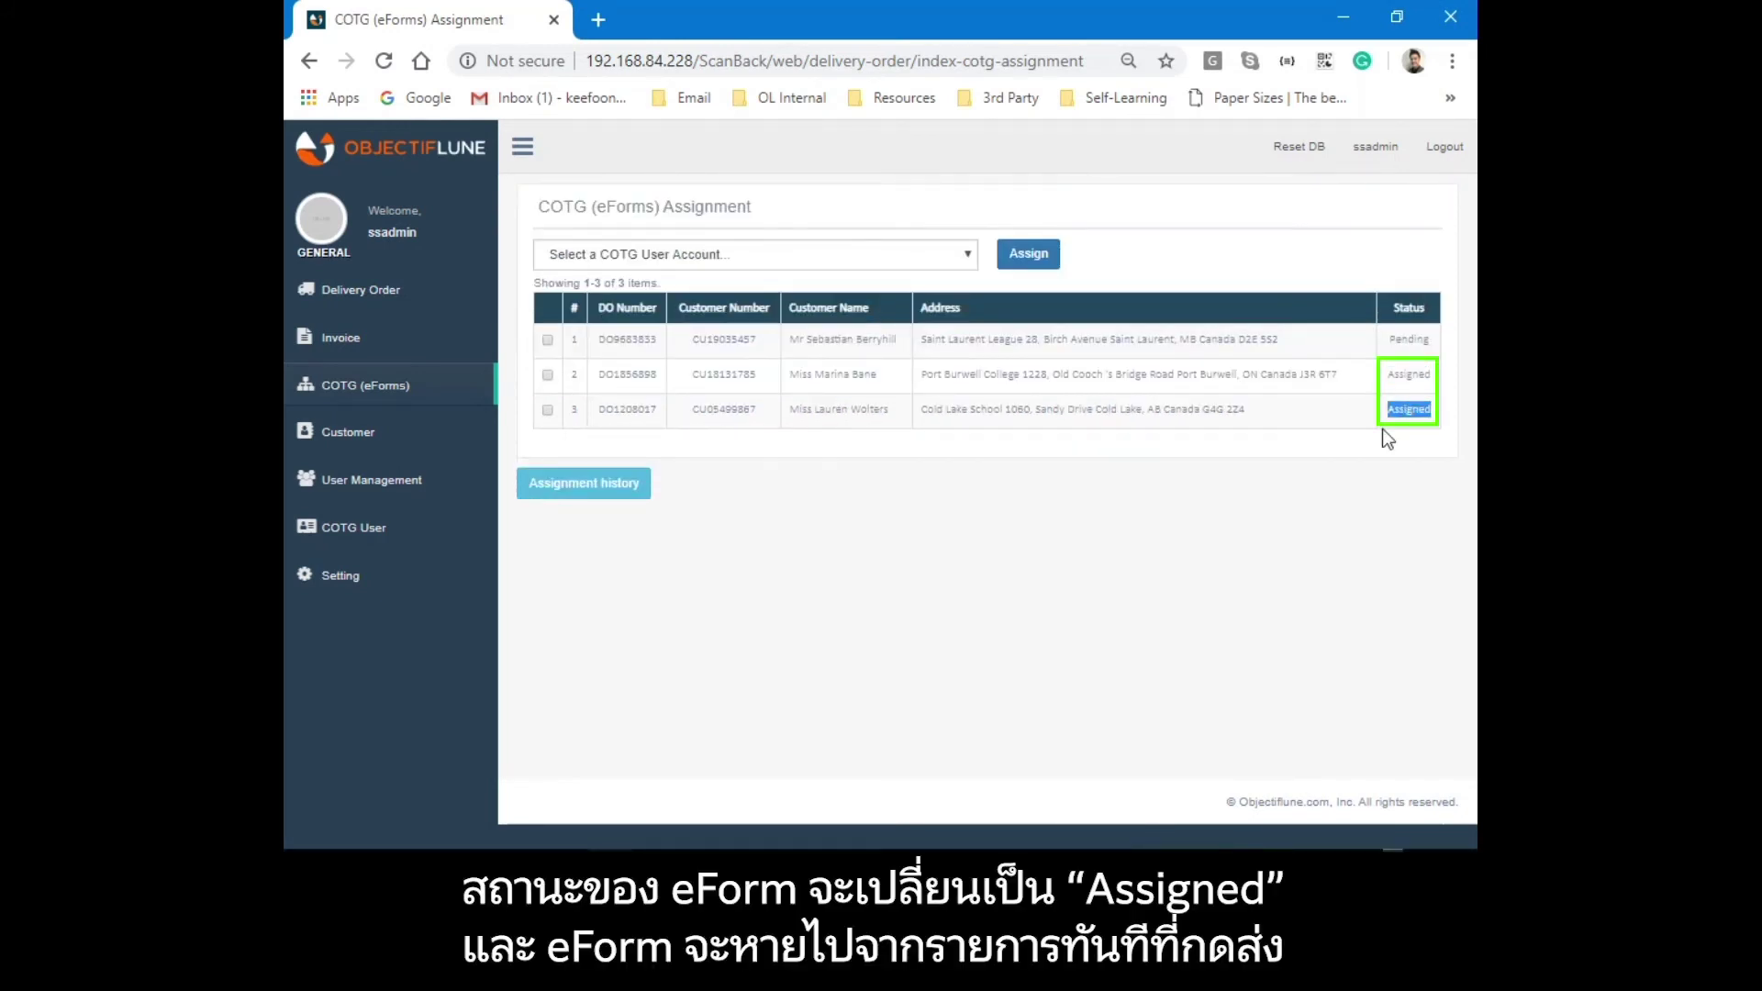
pyautogui.click(618, 496)
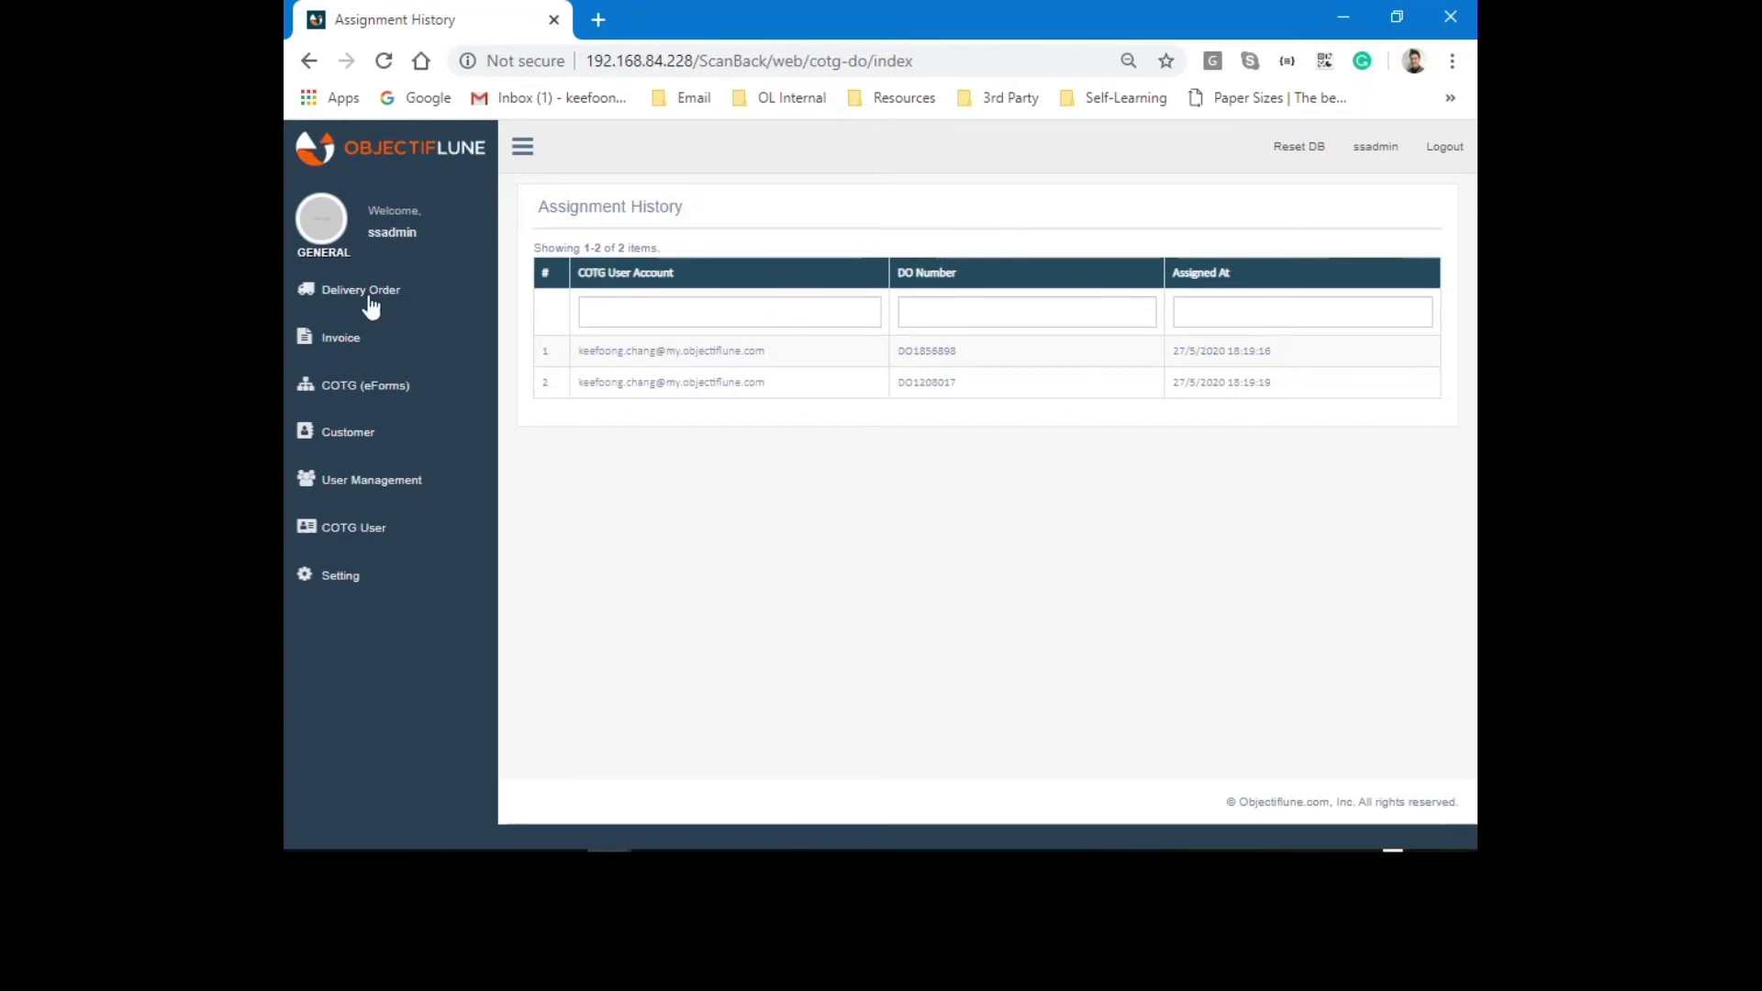
pyautogui.click(361, 389)
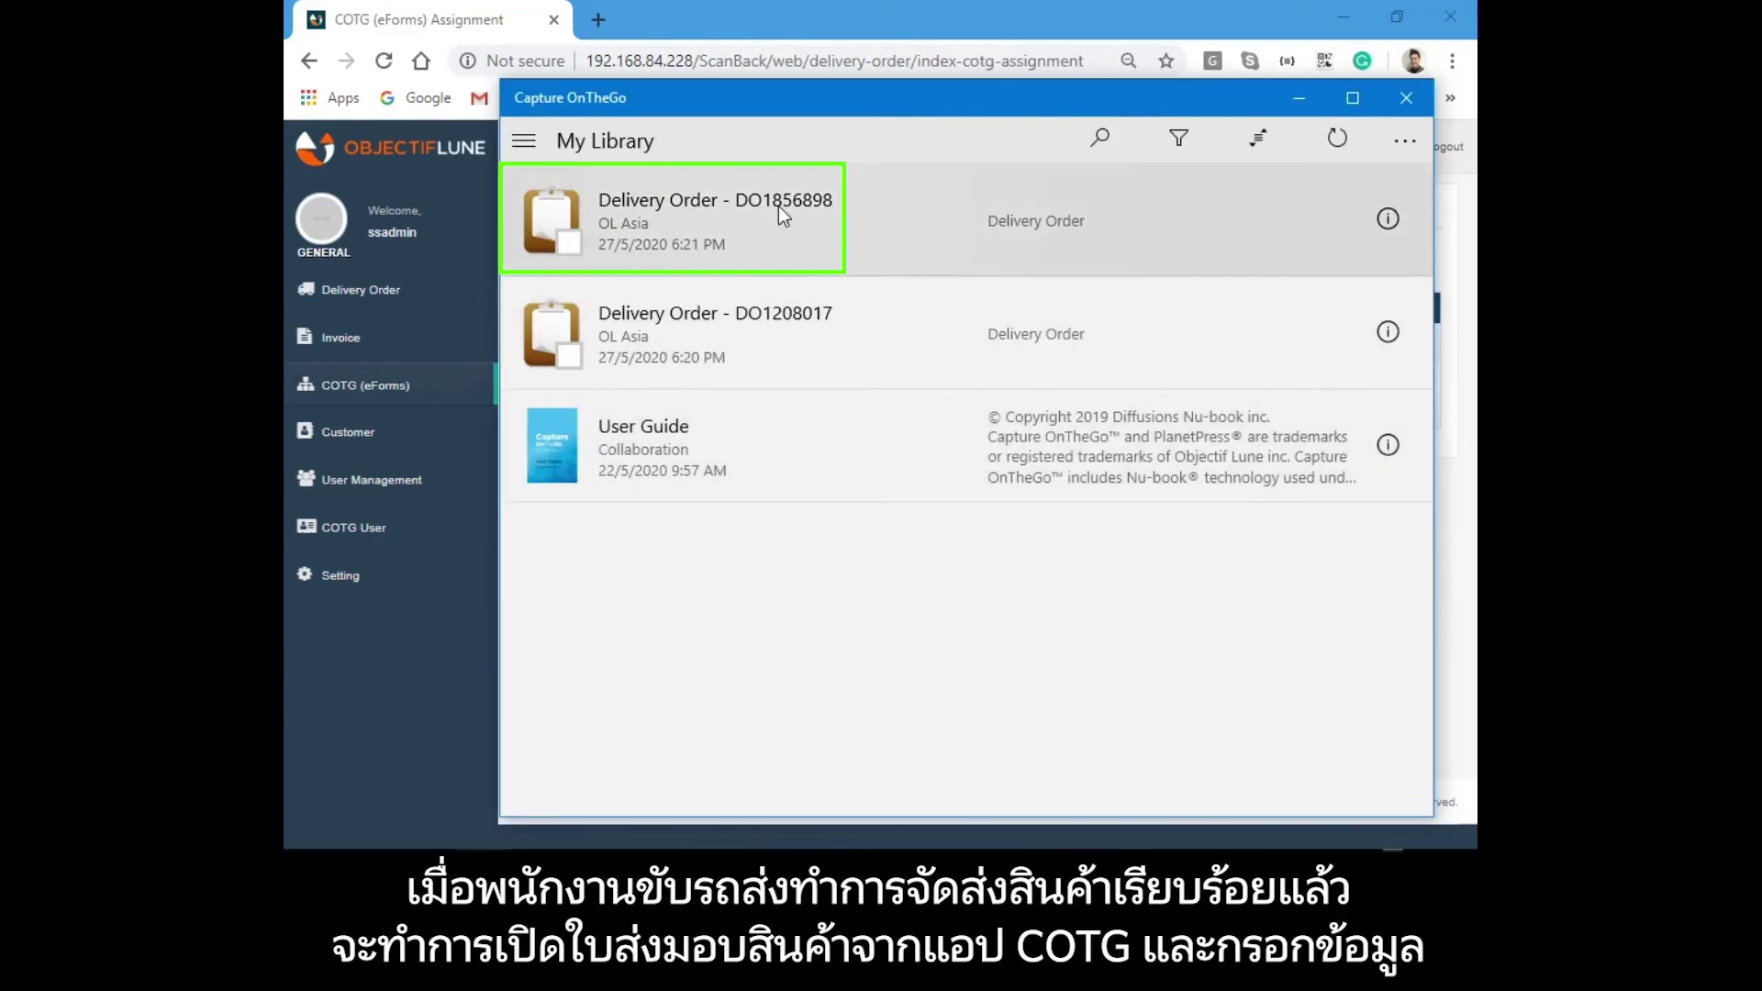
# Open DO1856898's proof of delivery form and mark both products, including the Eastown AF4 Hockey Jersey, received.
pyautogui.click(778, 206)
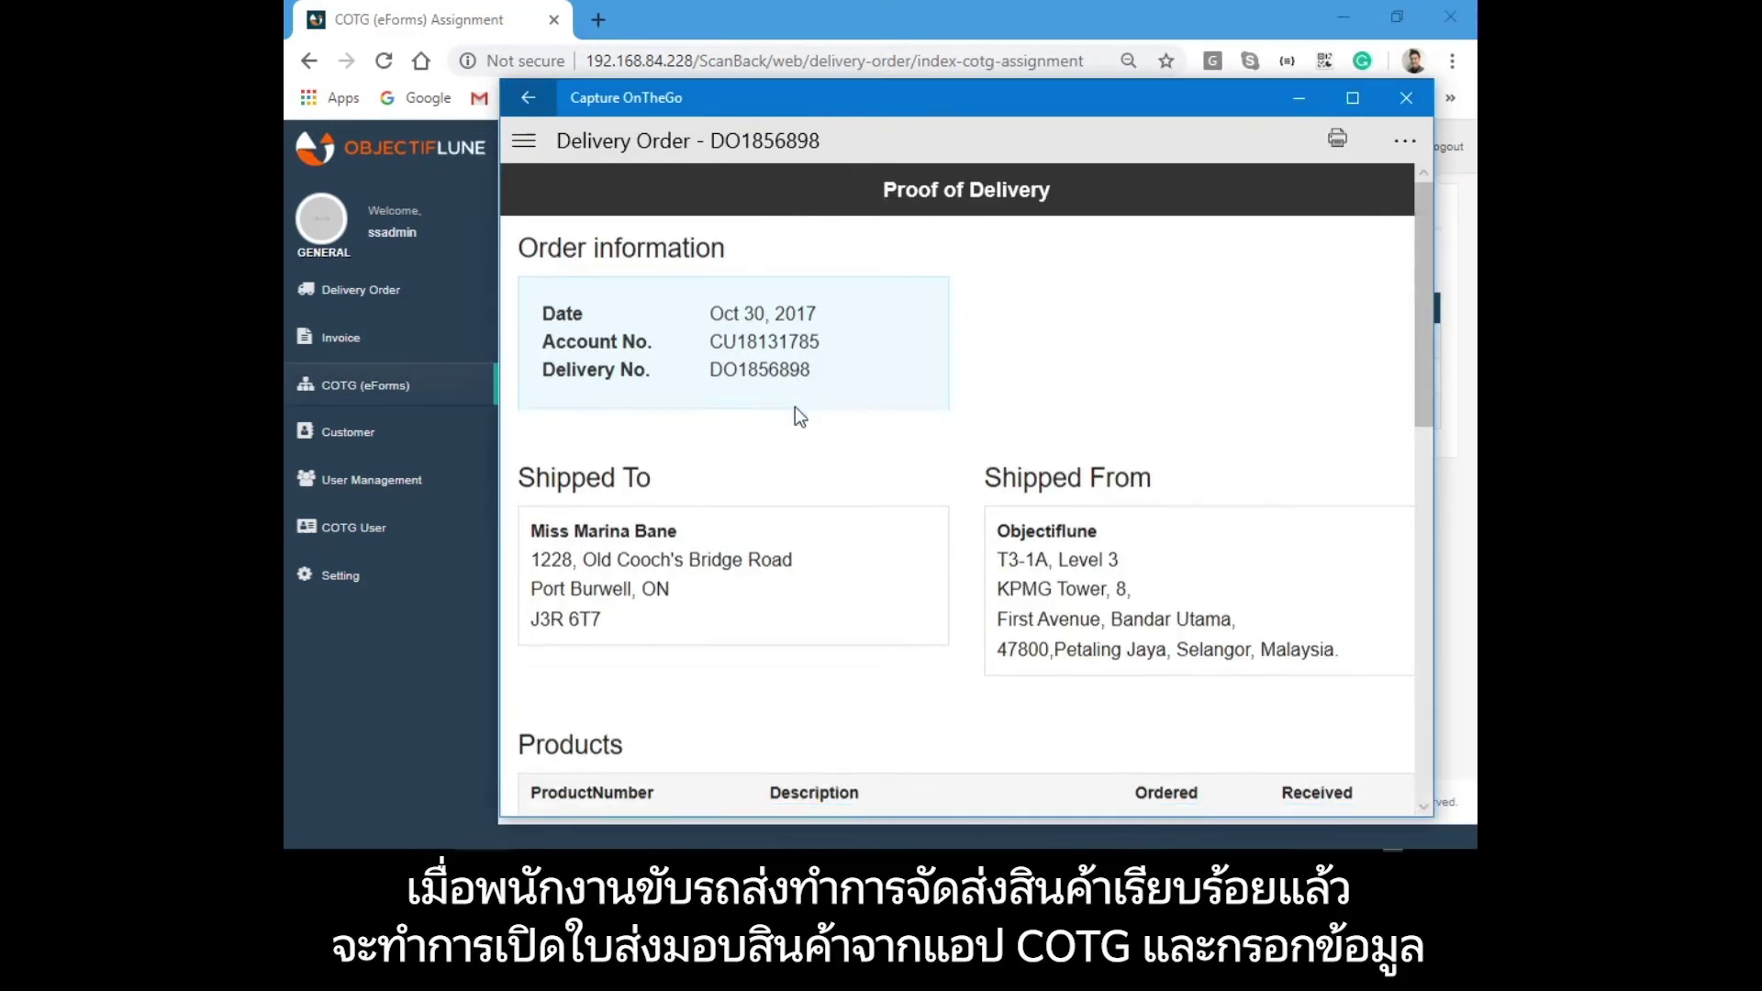
pyautogui.scroll(-2, 795, 405)
pyautogui.scroll(-3, 1015, 471)
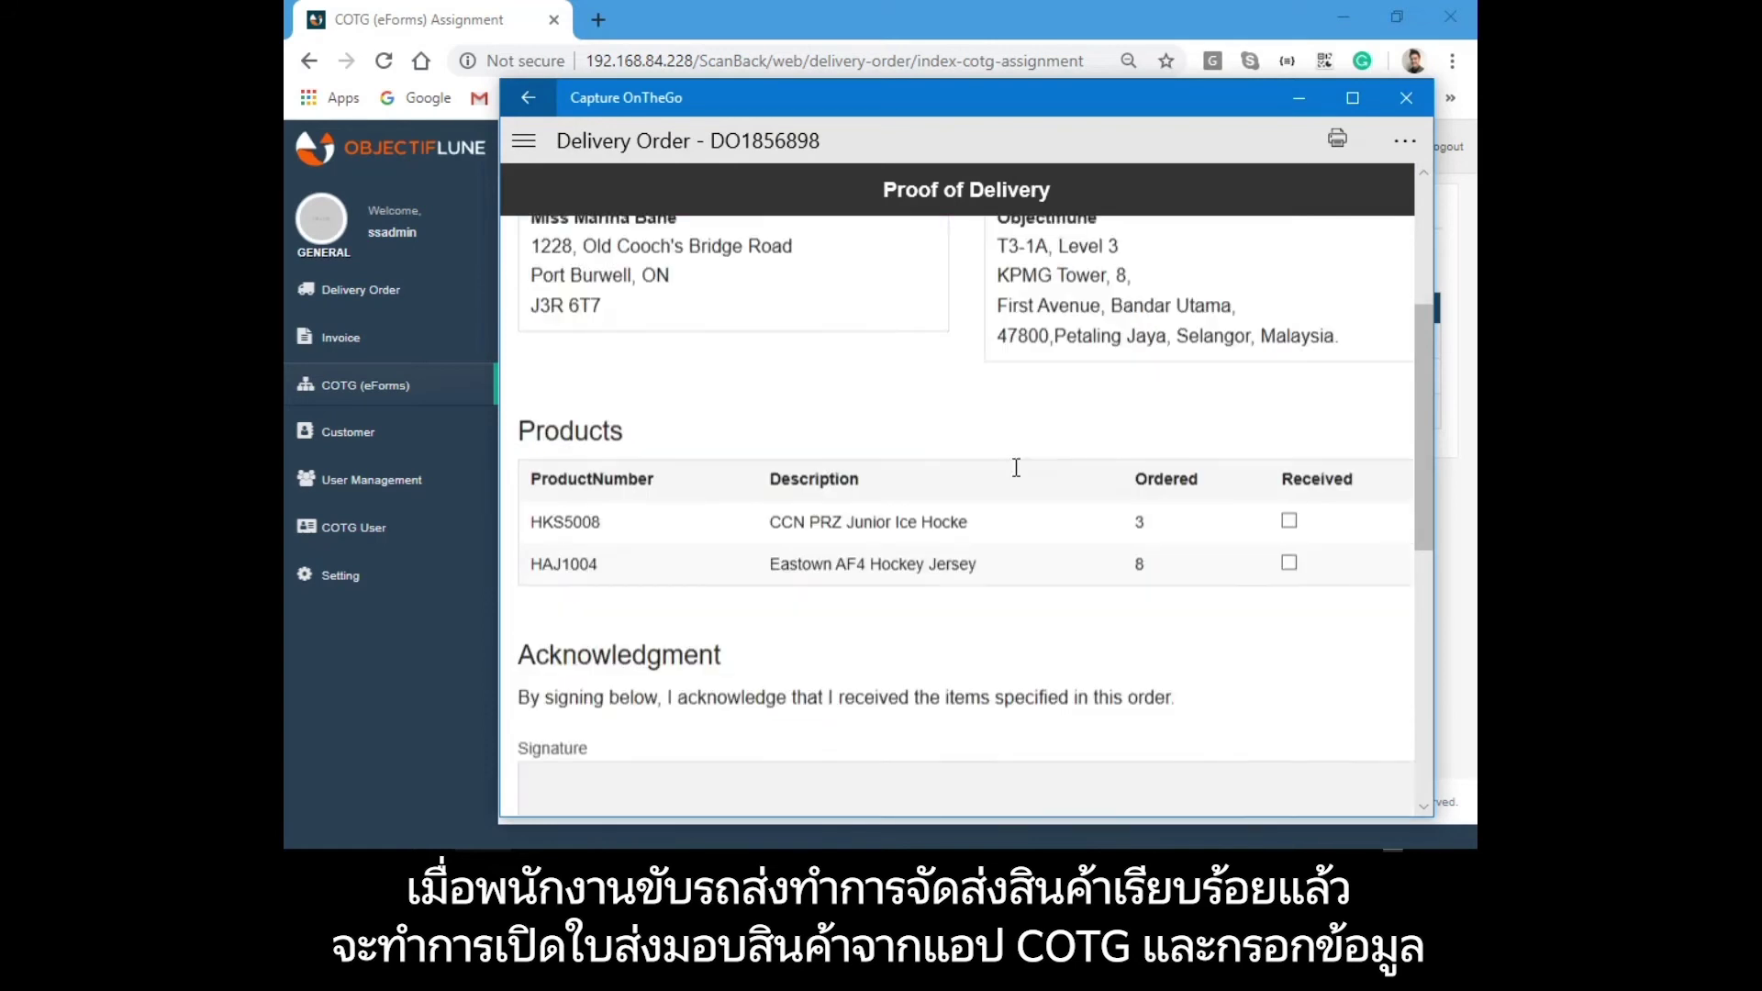
pyautogui.click(1288, 357)
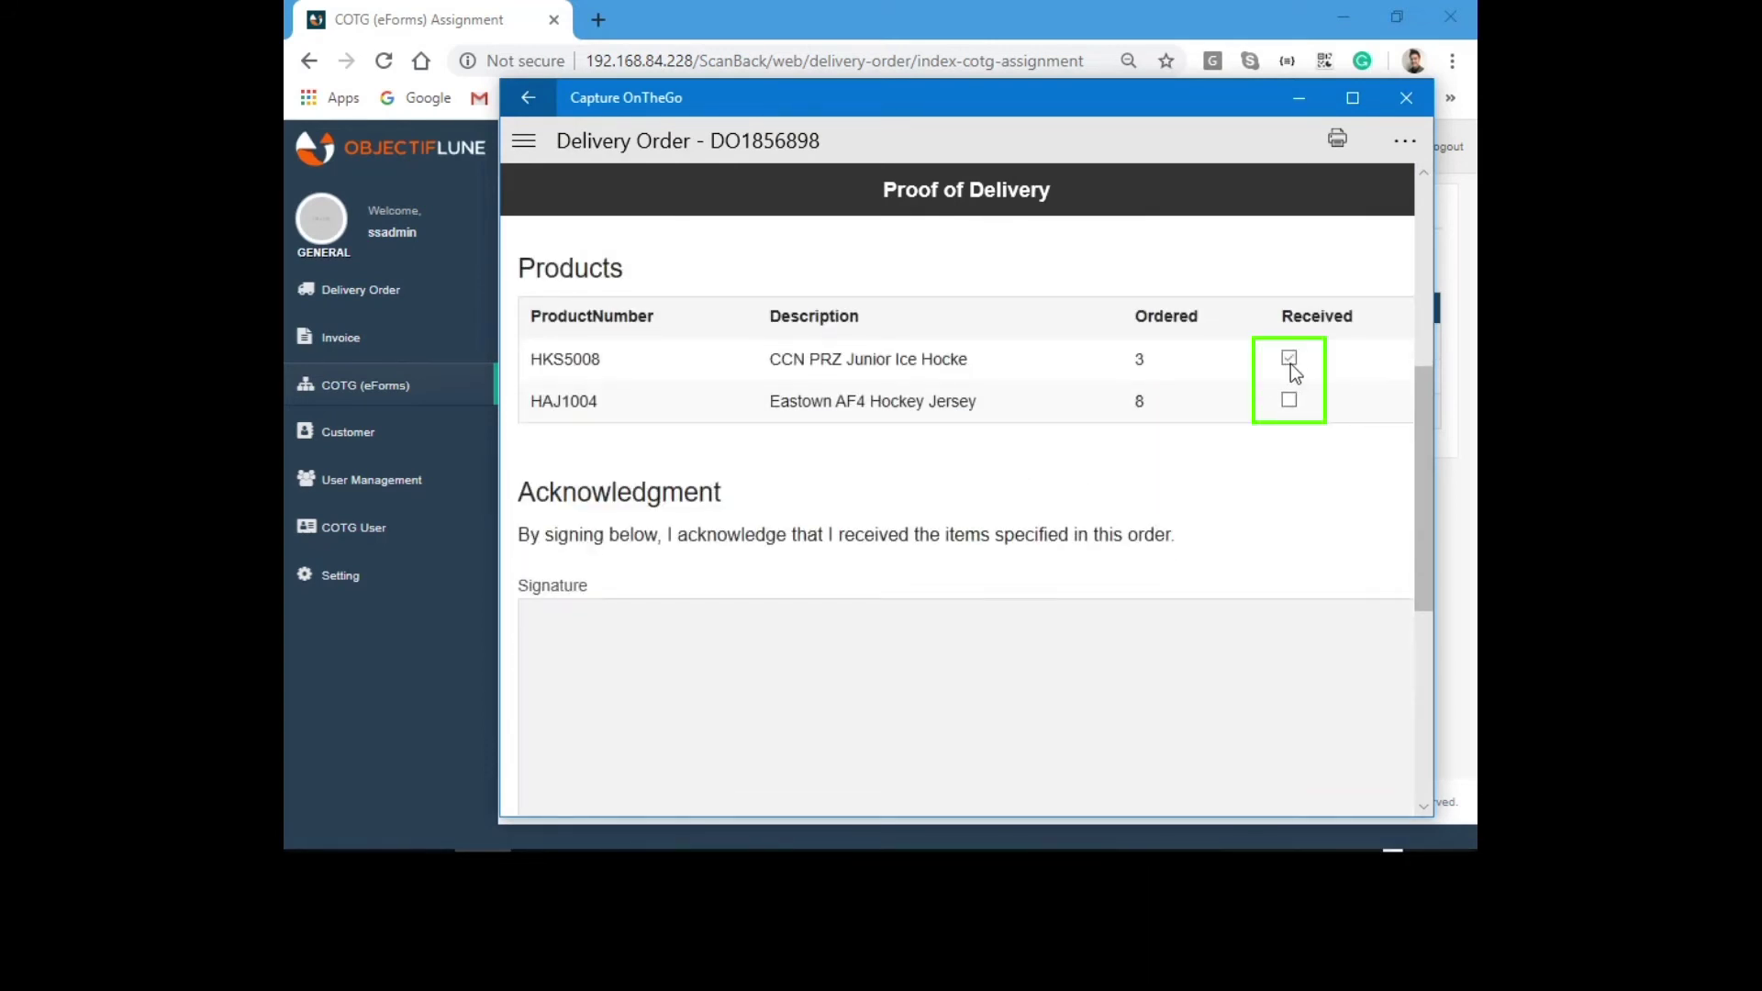
pyautogui.click(1289, 400)
# Draw the customer's signature in the form's signature pad.
pyautogui.scroll(-2, 1009, 390)
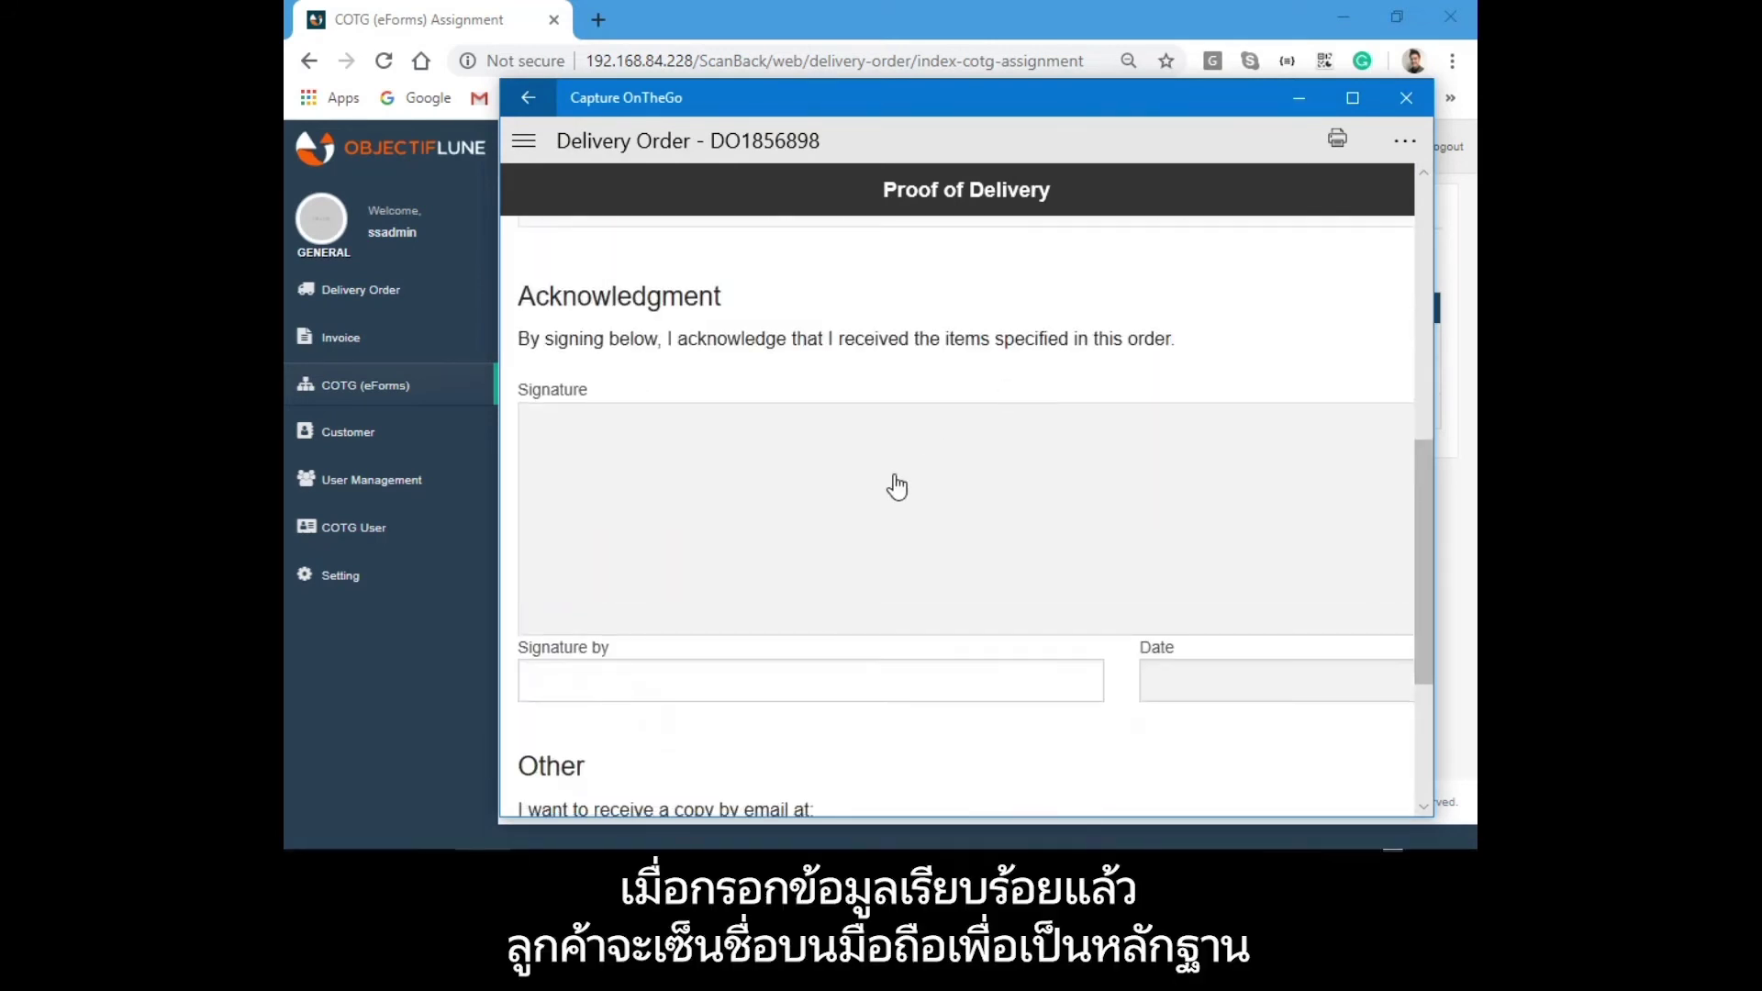
pyautogui.click(896, 491)
pyautogui.moveTo(914, 420)
pyautogui.mouseDown()
pyautogui.moveTo(787, 436)
pyautogui.moveTo(806, 496)
pyautogui.moveTo(900, 490)
pyautogui.mouseUp()
pyautogui.moveTo(848, 421)
pyautogui.mouseDown()
pyautogui.moveTo(849, 477)
pyautogui.moveTo(904, 482)
pyautogui.moveTo(922, 434)
pyautogui.moveTo(945, 471)
pyautogui.moveTo(979, 469)
pyautogui.mouseUp()
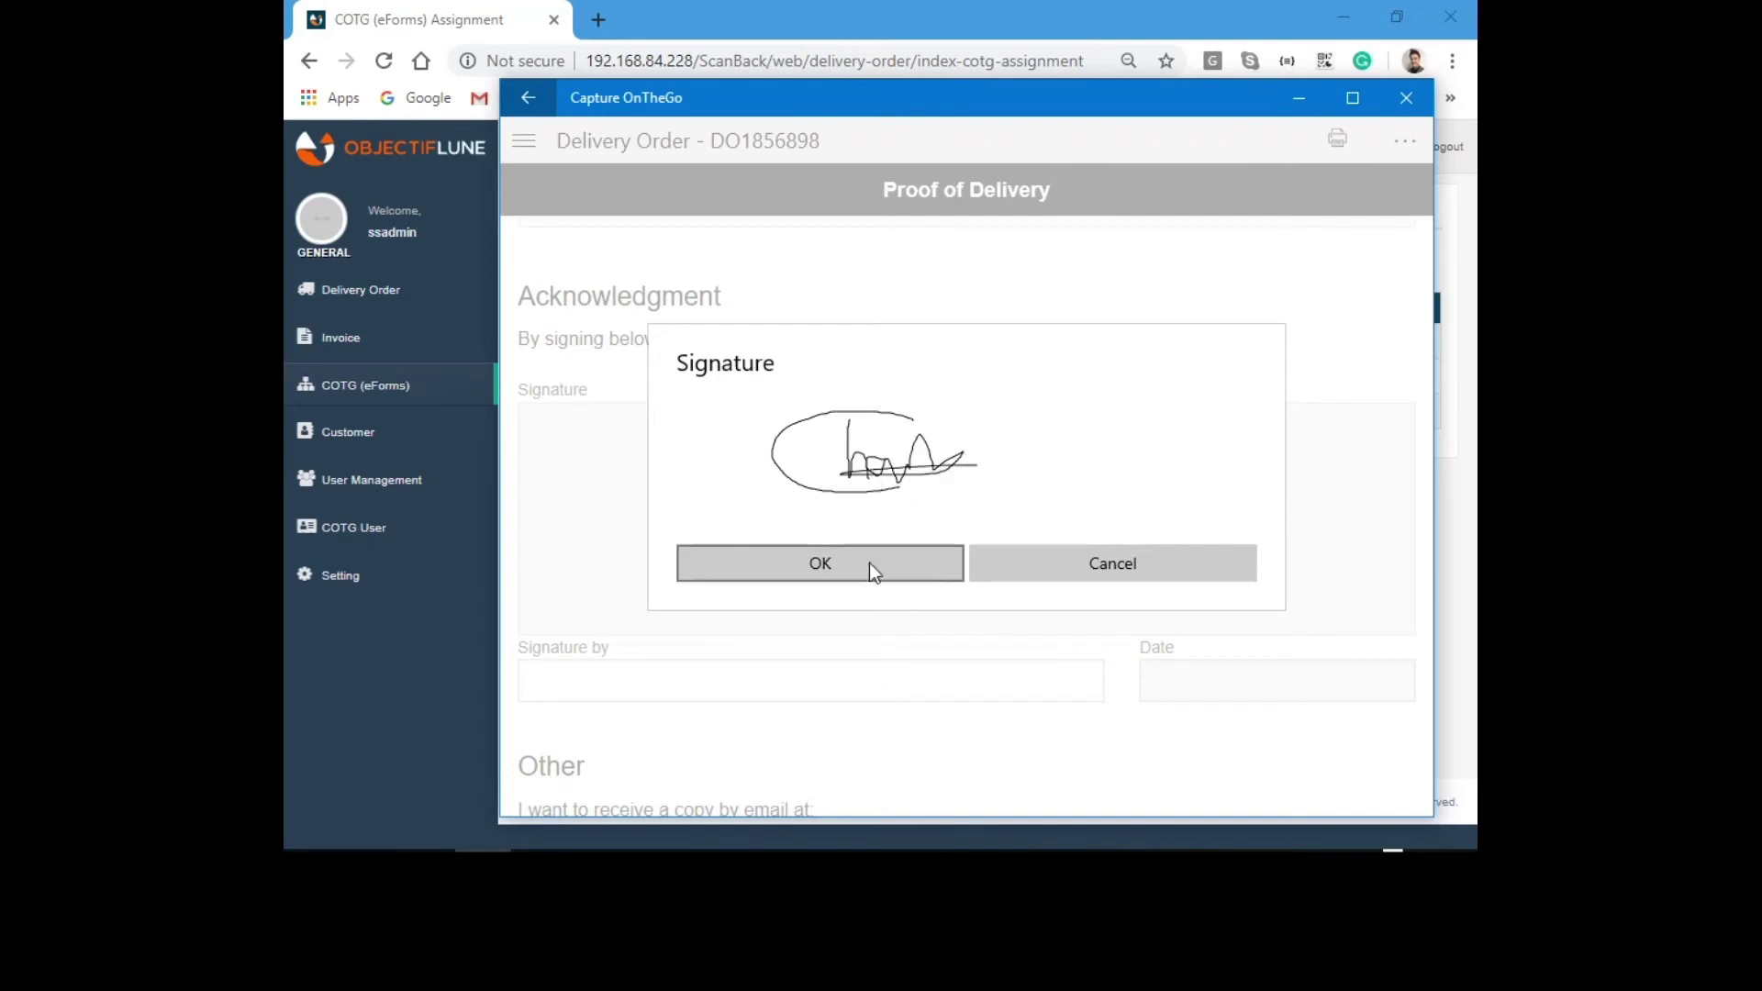
# Accept the signature, enter the signer's name, and set the delivery date to 2020-05-27.
pyautogui.click(868, 564)
pyautogui.click(765, 673)
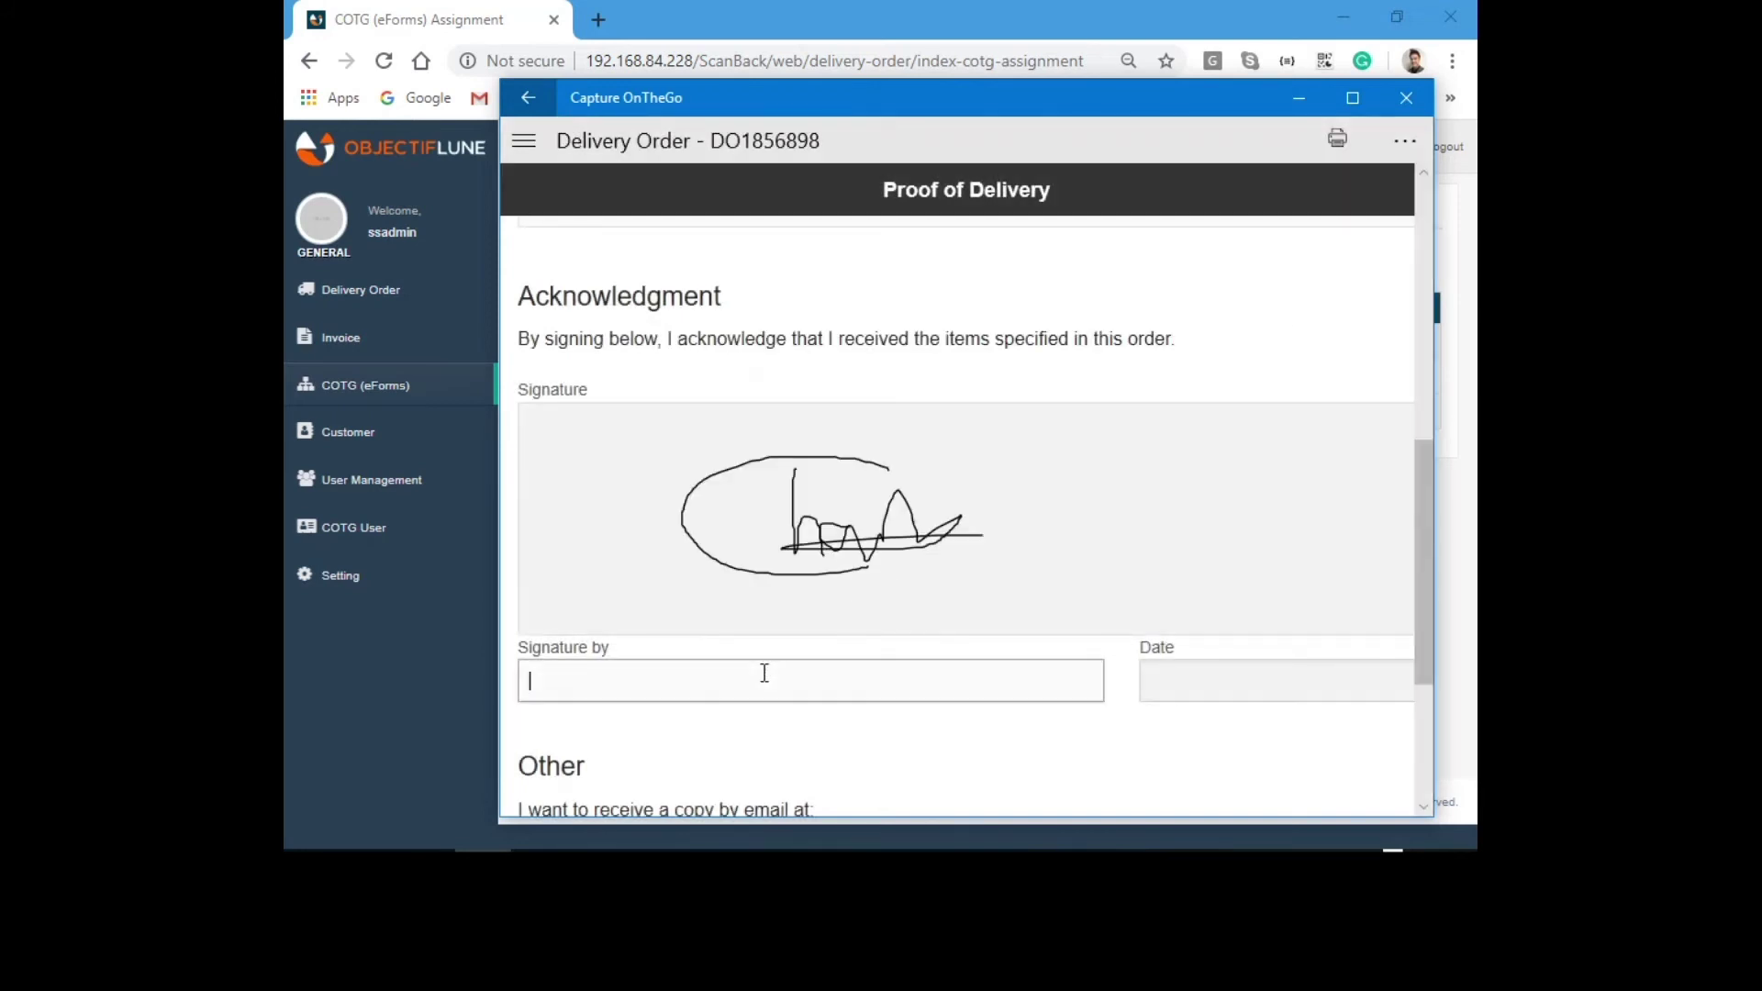
pyautogui.write('Chang')
pyautogui.press('Tab')
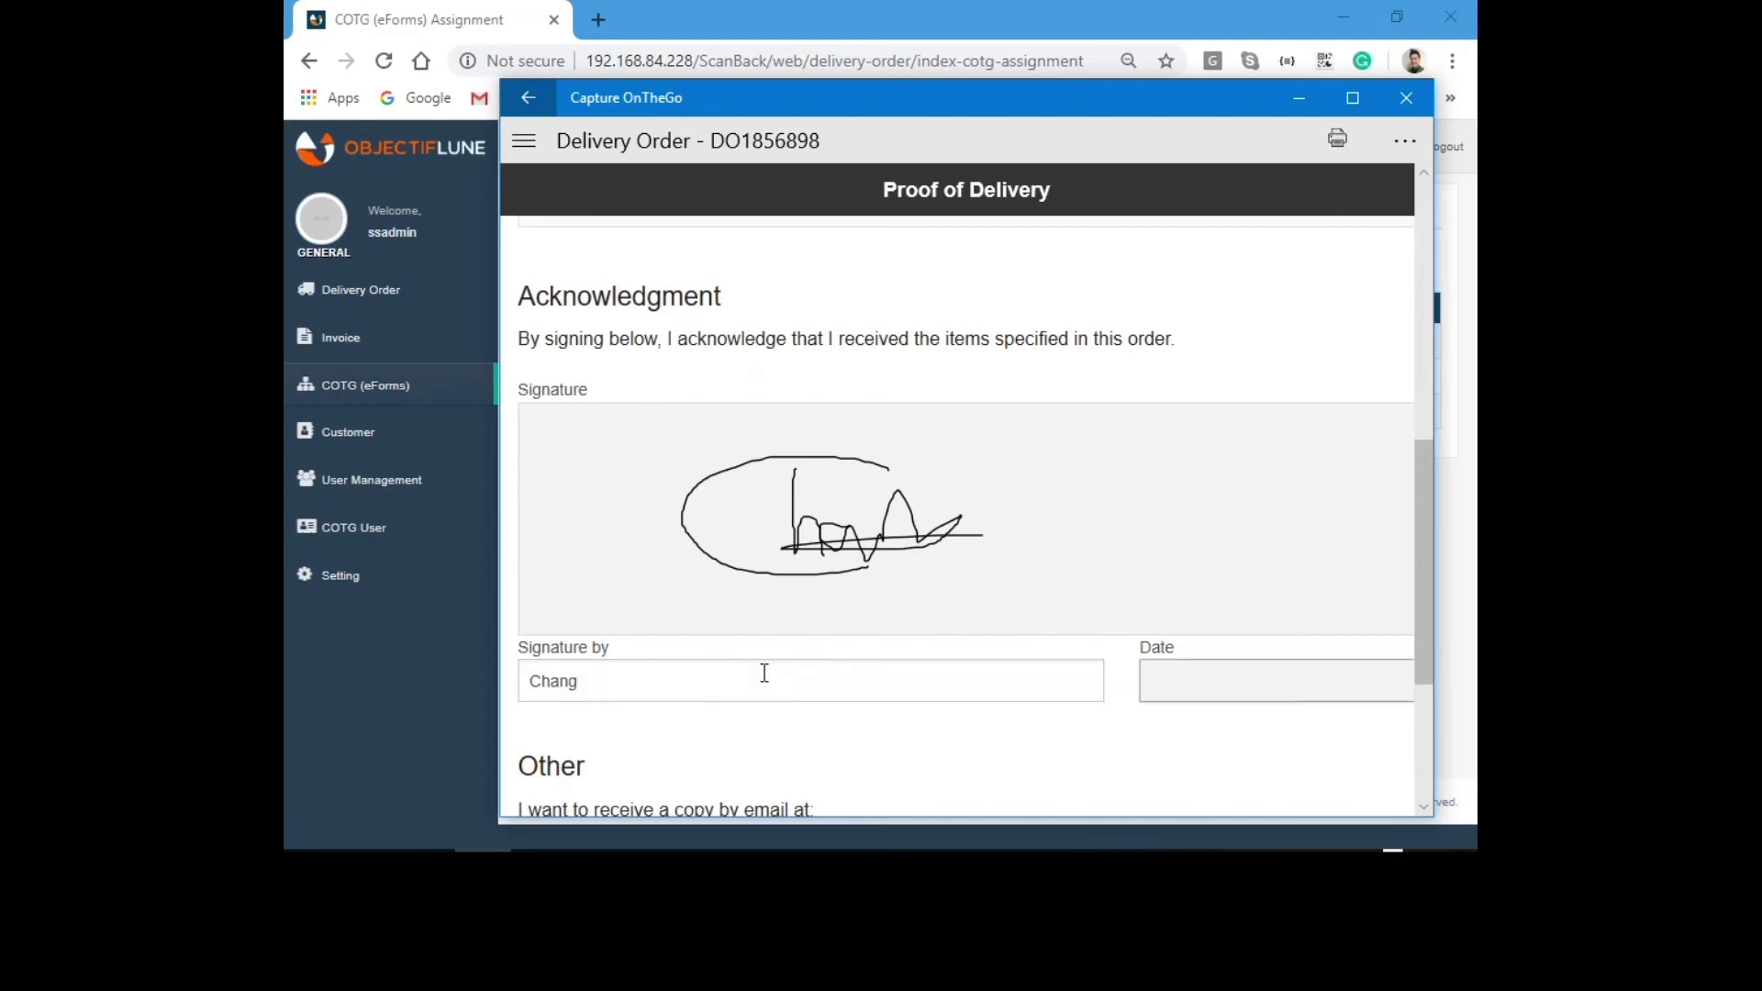
pyautogui.scroll(-2, 1038, 611)
pyautogui.click(1192, 493)
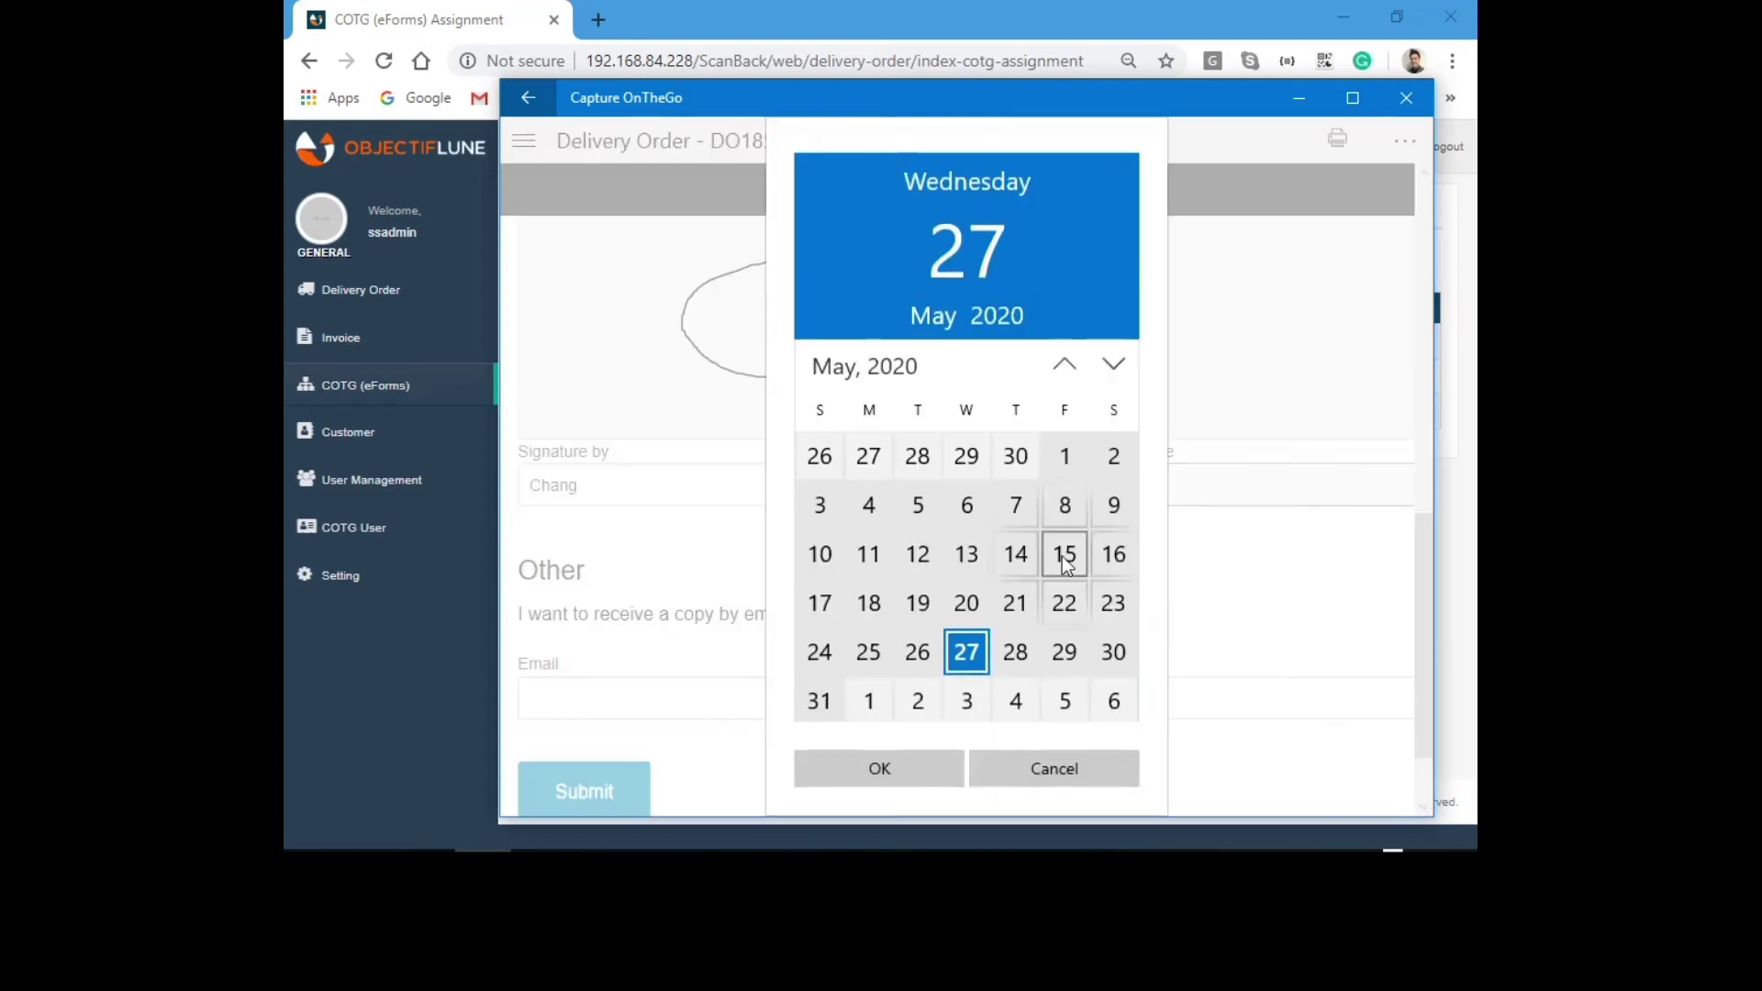
pyautogui.click(895, 771)
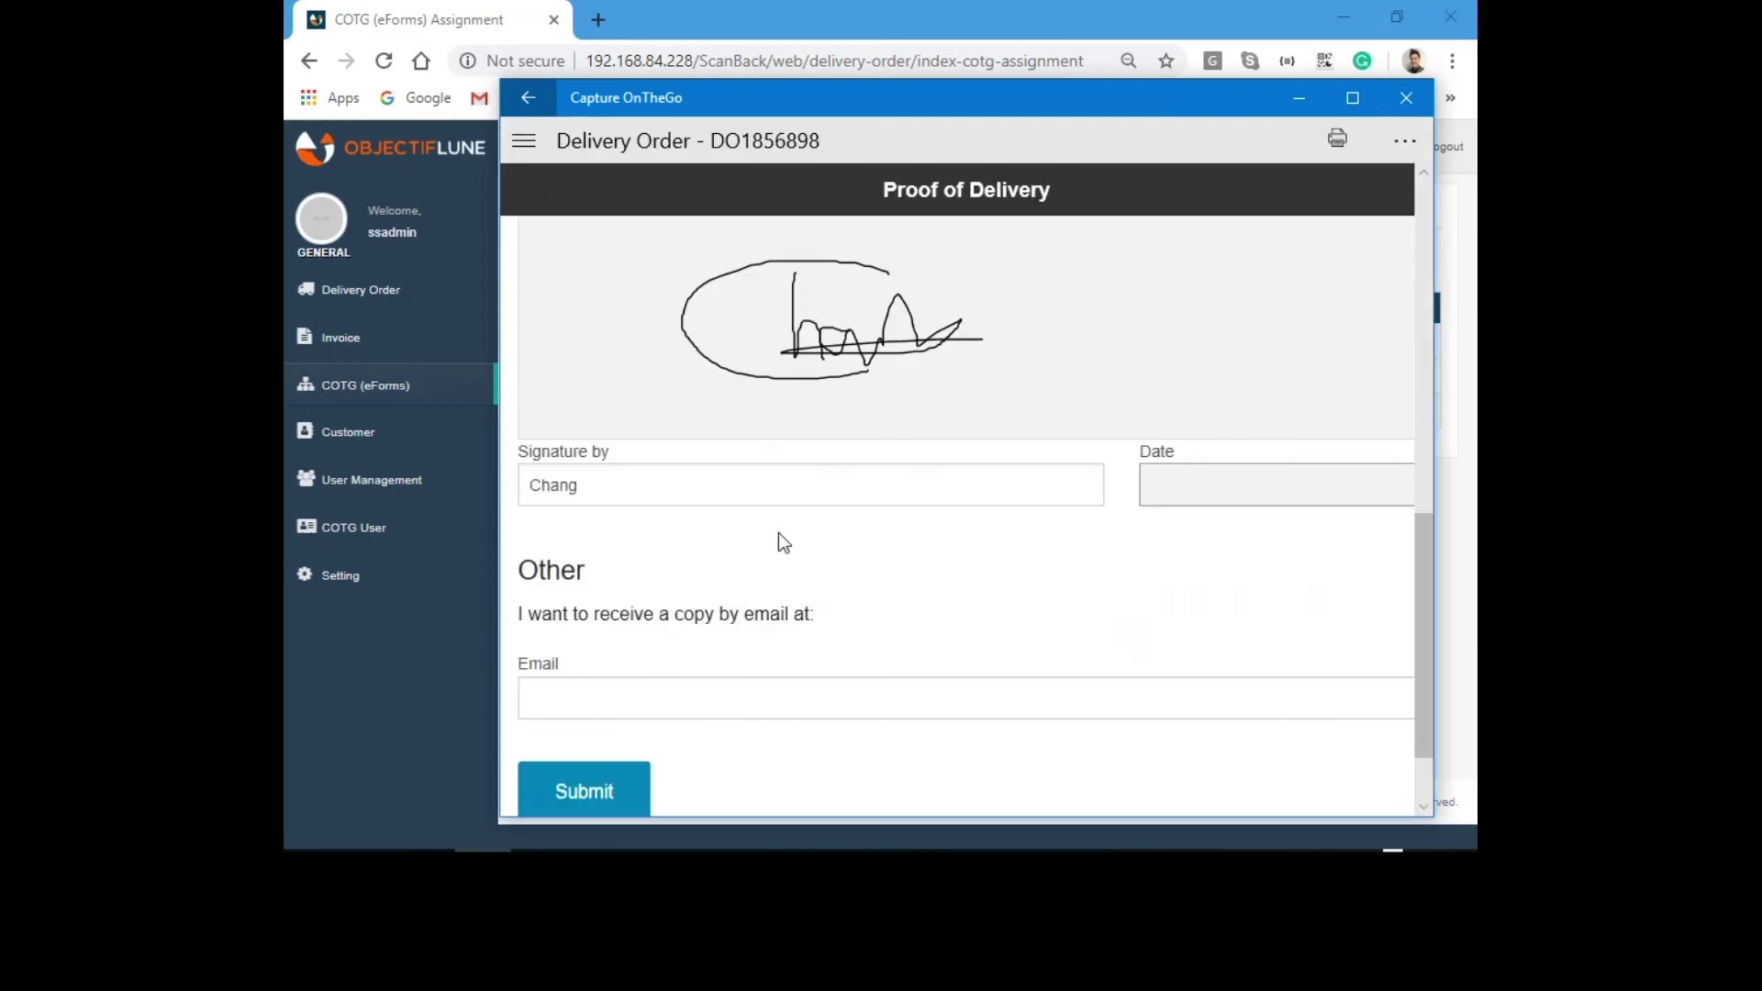
# Enter the copy-to e-mail address and submit the DO1856898 proof of delivery.
pyautogui.scroll(-1, 778, 533)
pyautogui.click(704, 590)
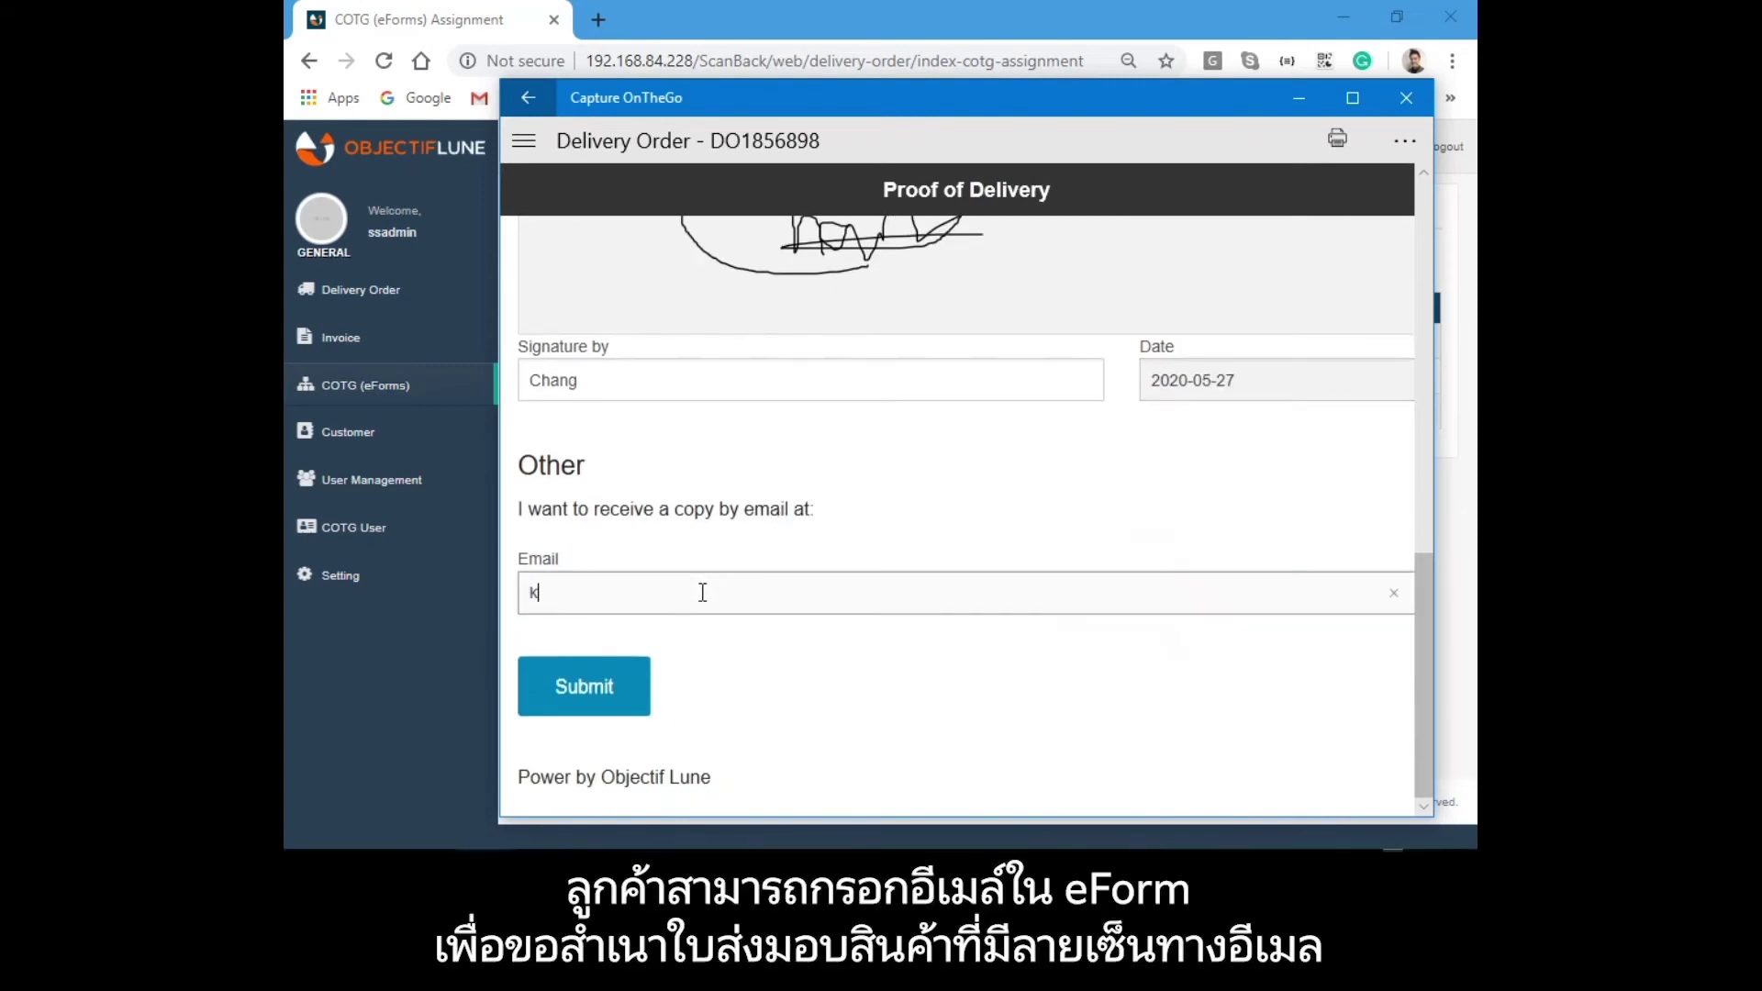
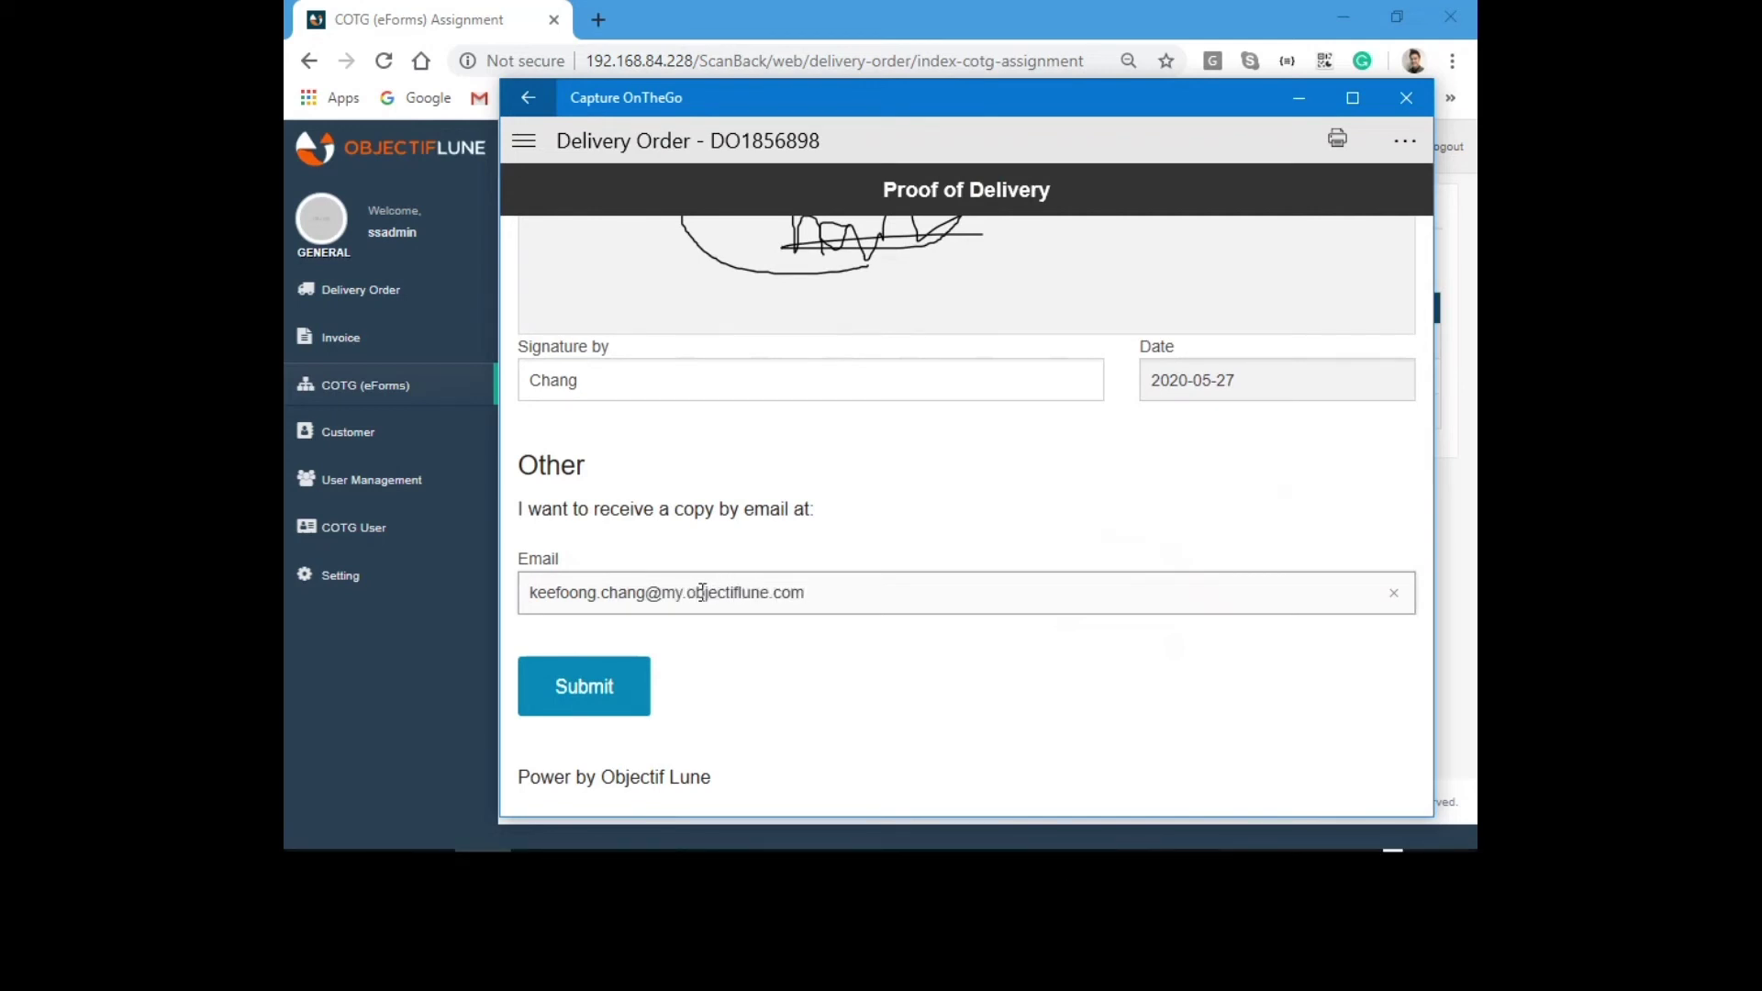
pyautogui.click(597, 695)
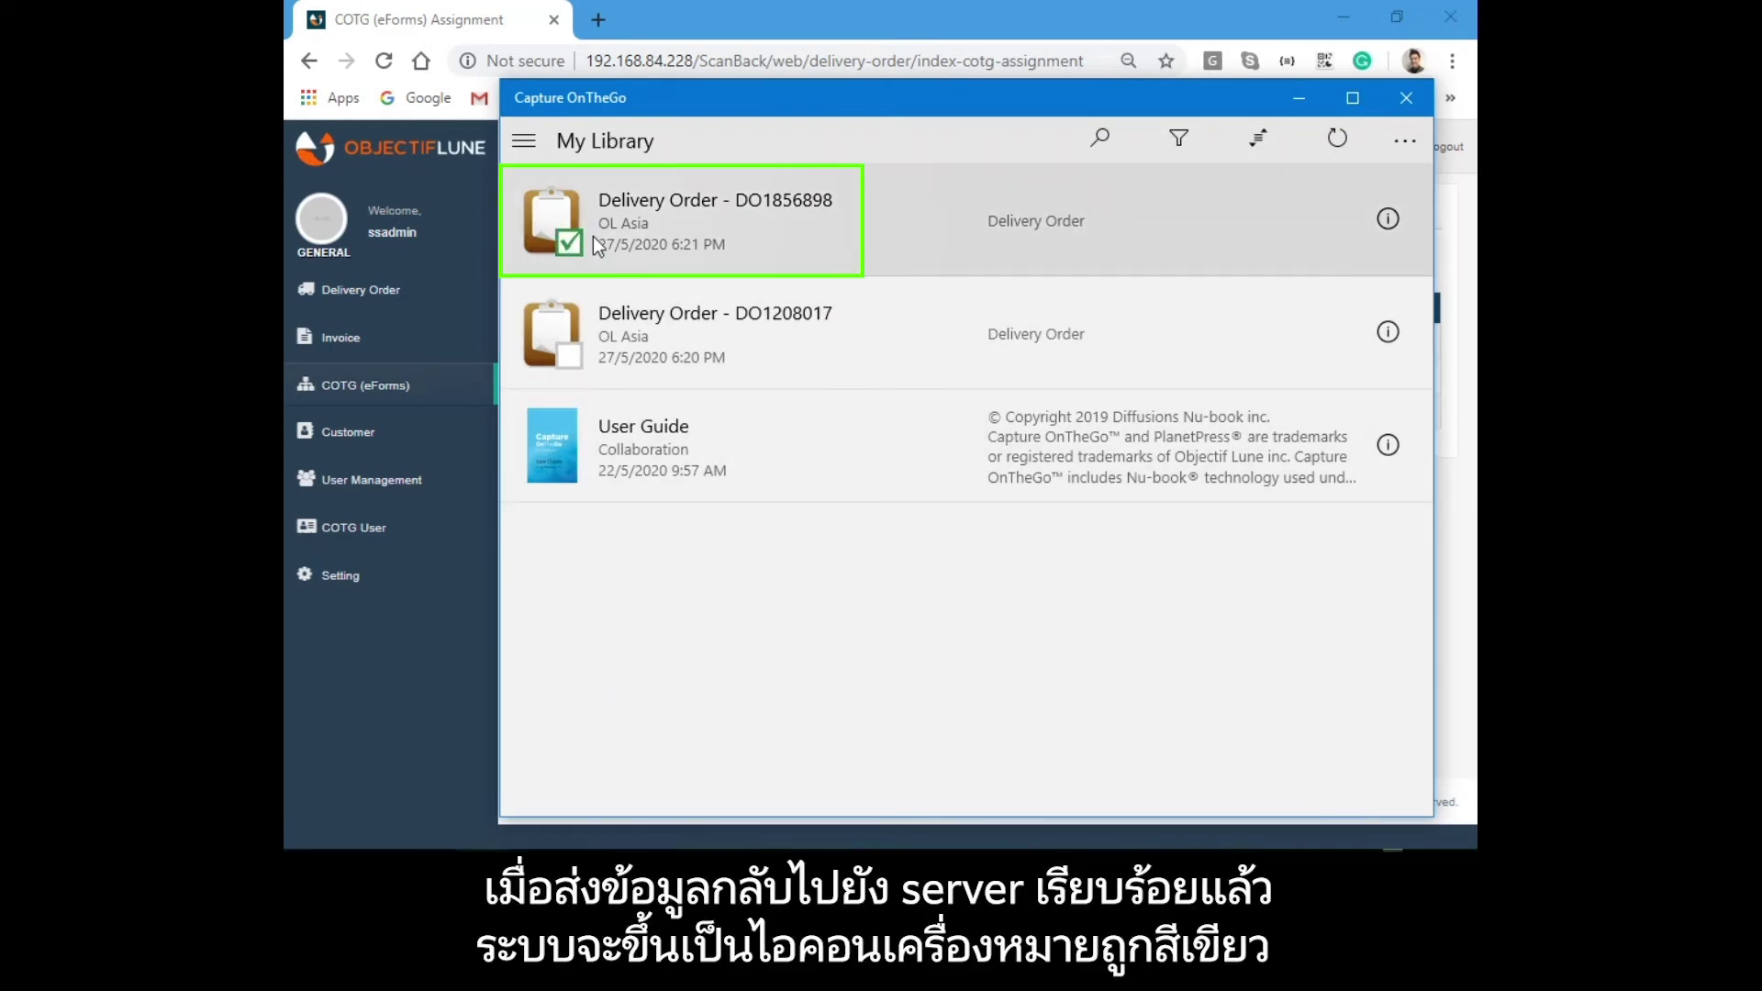
# Return to the ScanBack portal's Delivery Orders dashboard.
pyautogui.click(374, 639)
pyautogui.click(399, 292)
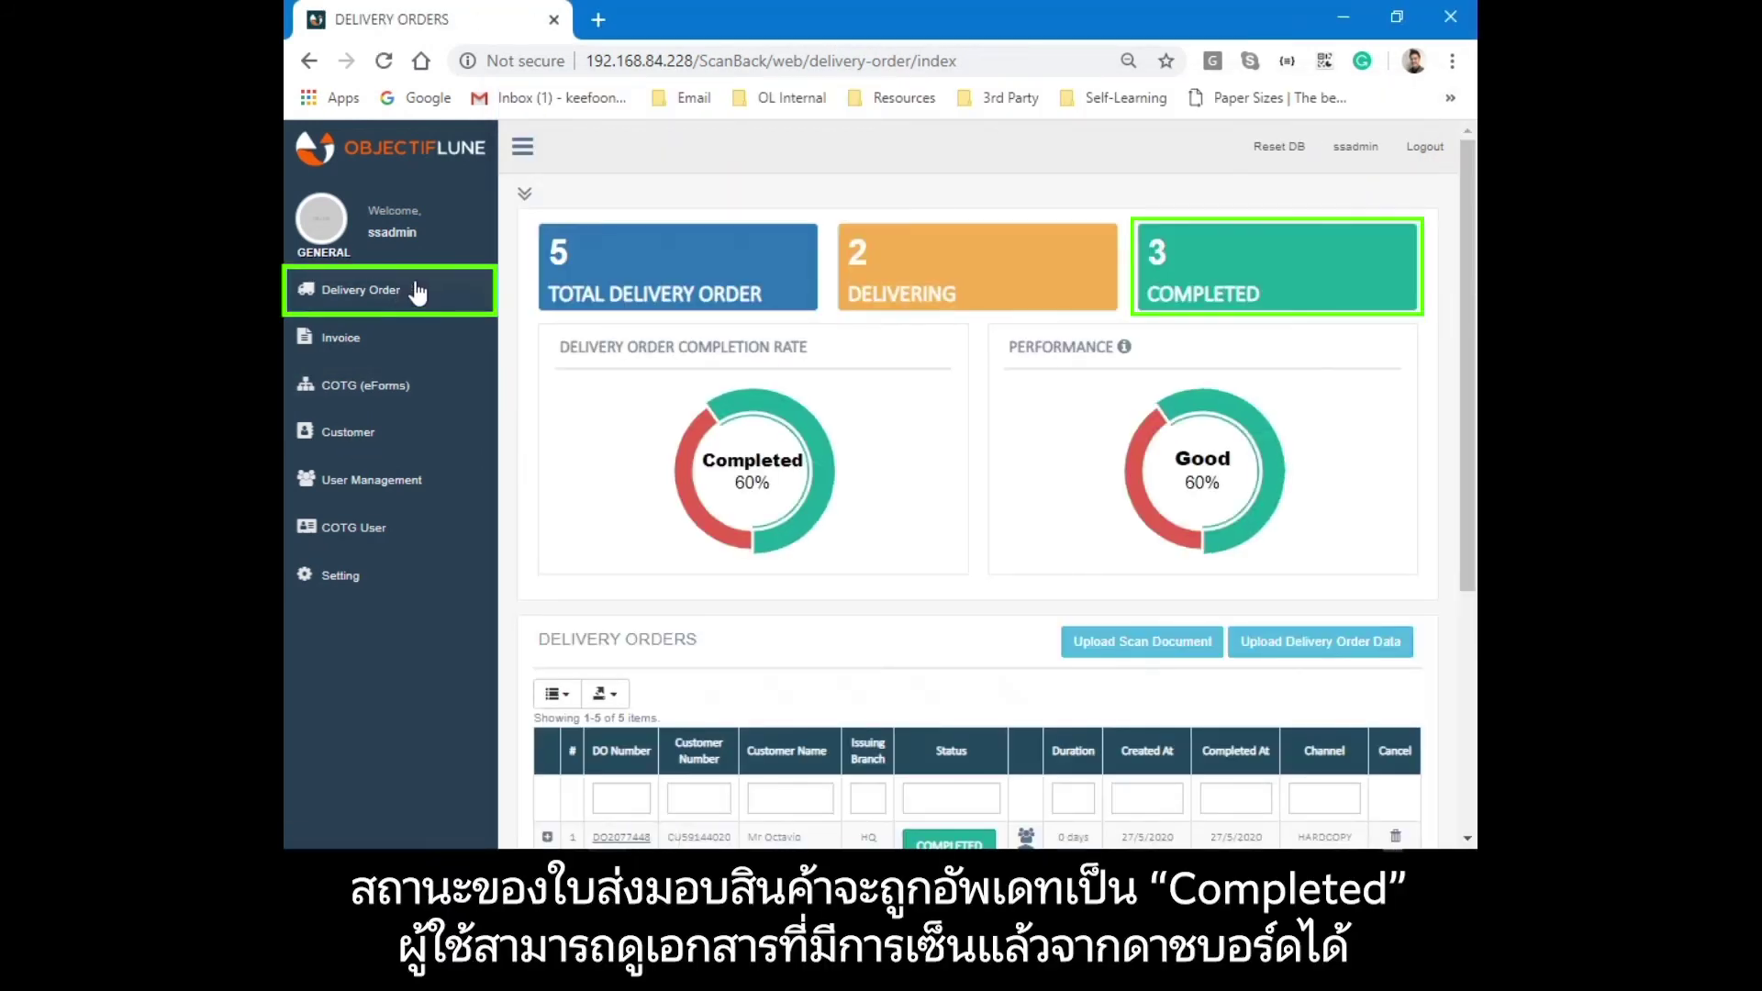
# Preview DO1856898's signed delivery order, confirm its COTG channel, and bring up its Outlook email.
pyautogui.scroll(-4, 1001, 458)
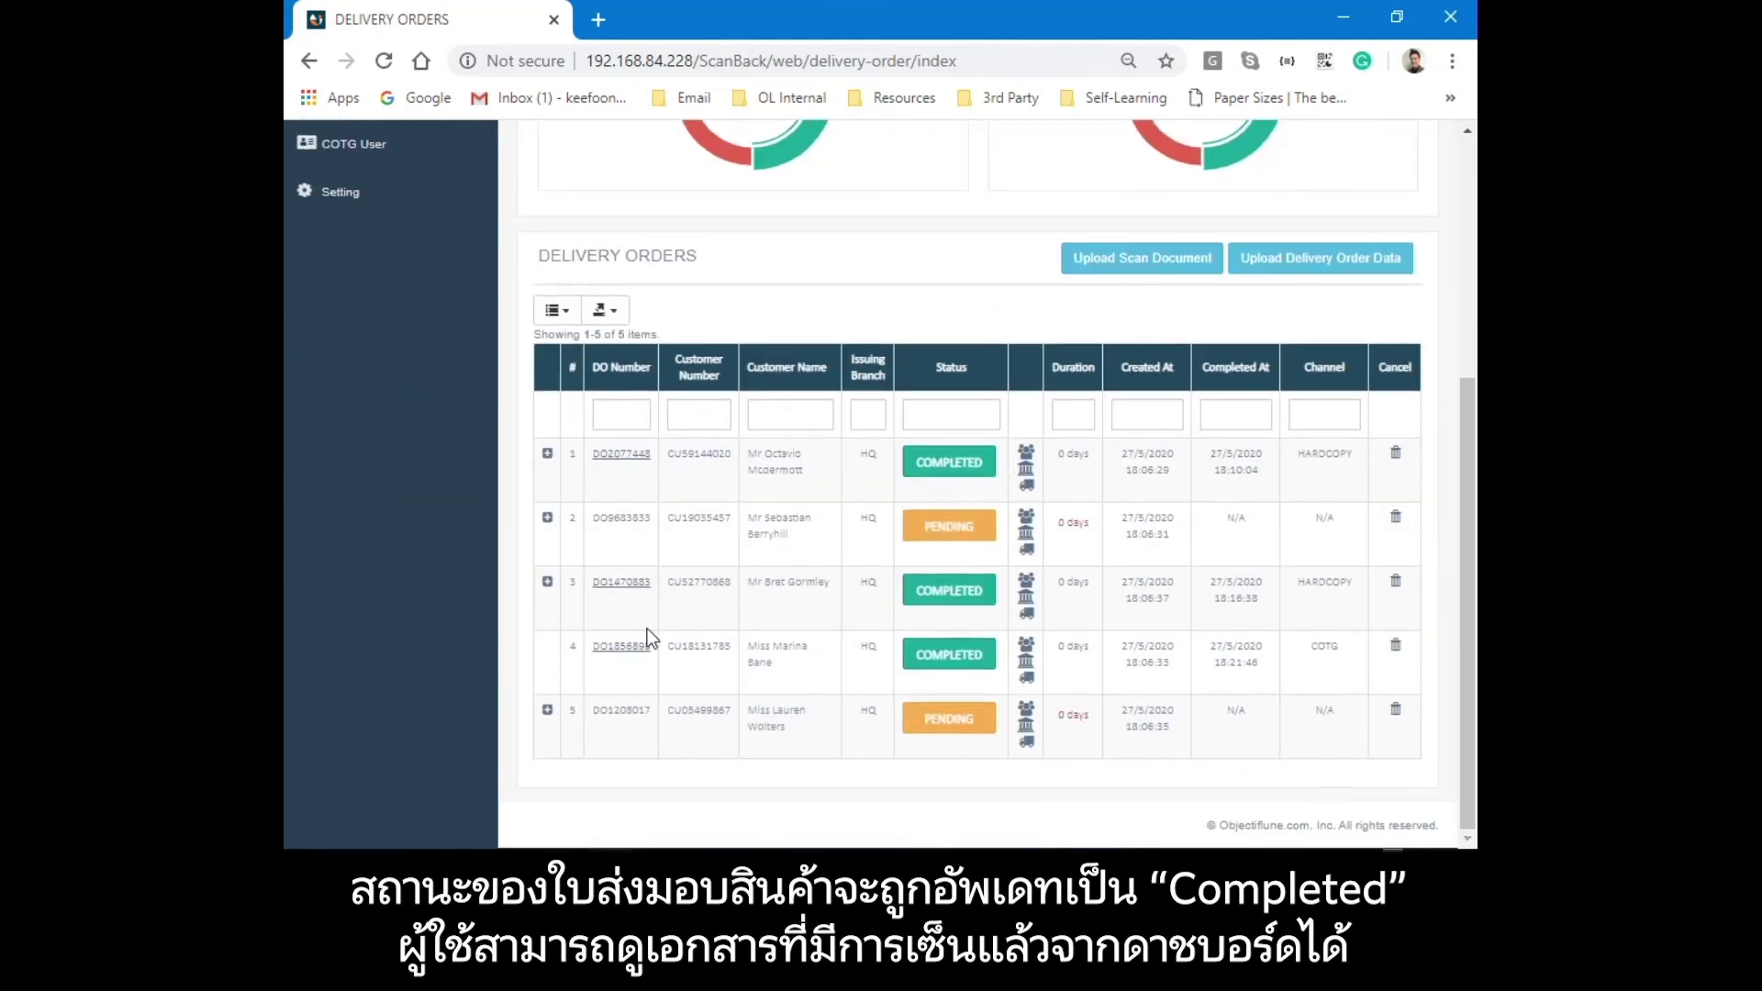
pyautogui.click(600, 648)
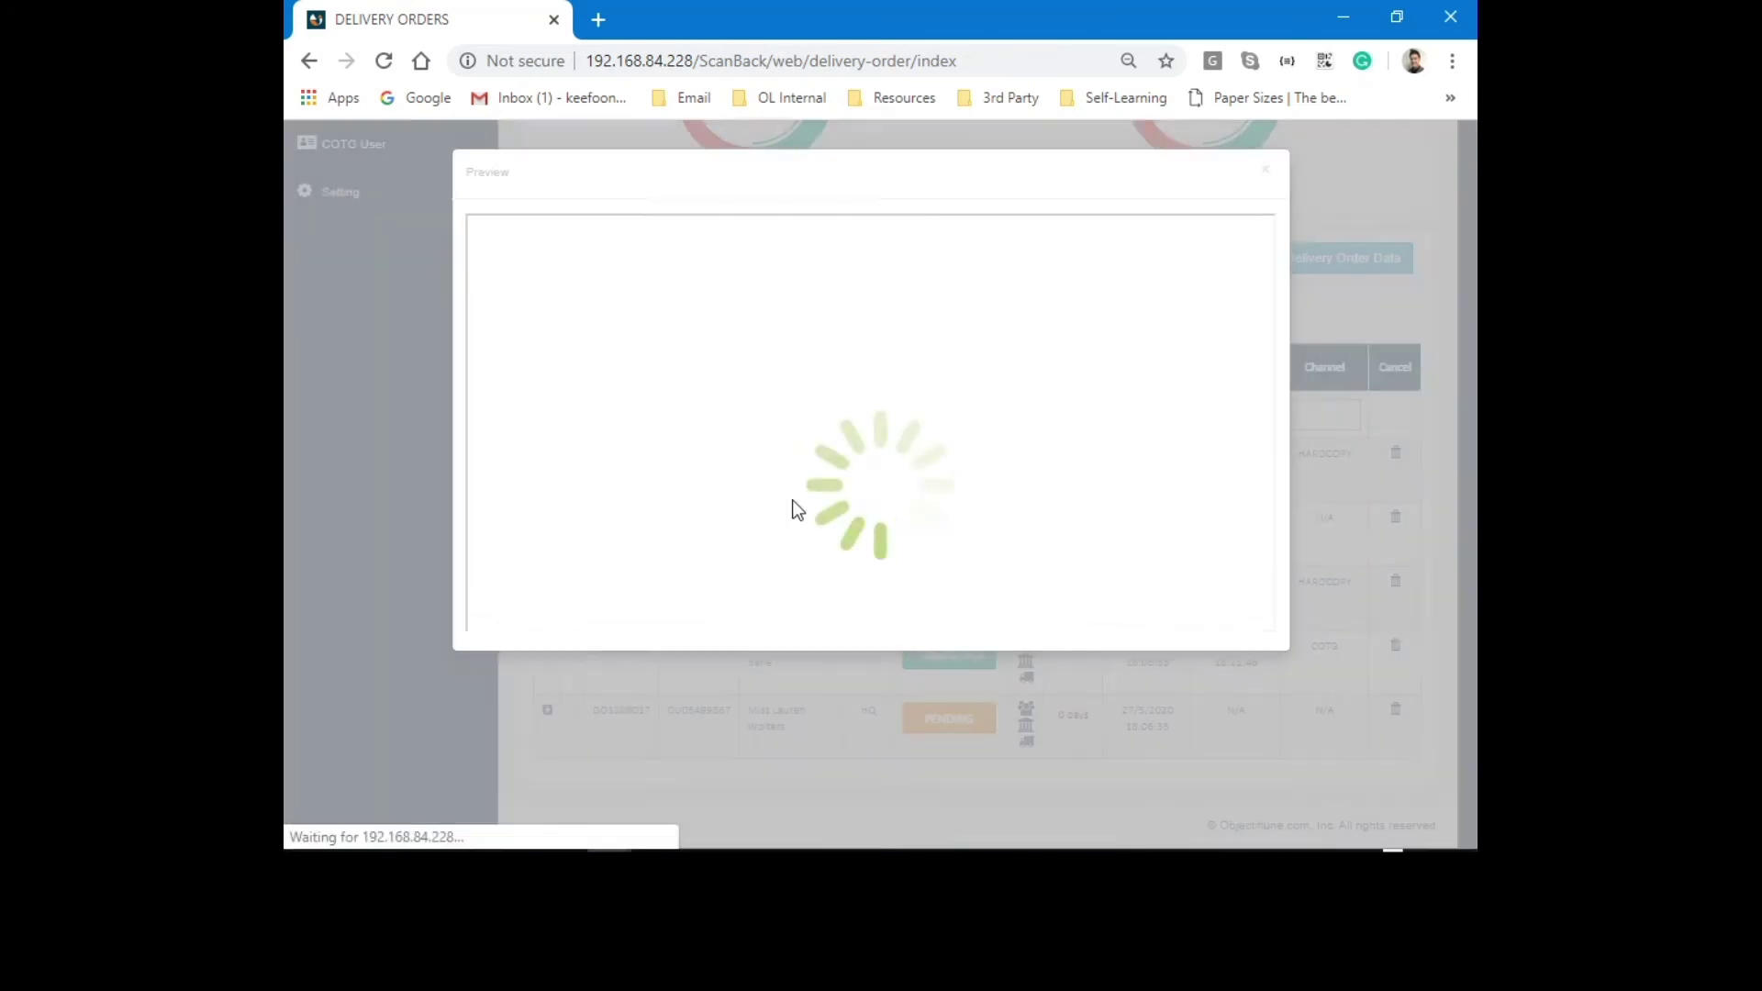
pyautogui.moveTo(1259, 283)
pyautogui.mouseDown()
pyautogui.moveTo(1261, 415)
pyautogui.moveTo(1261, 389)
pyautogui.mouseUp()
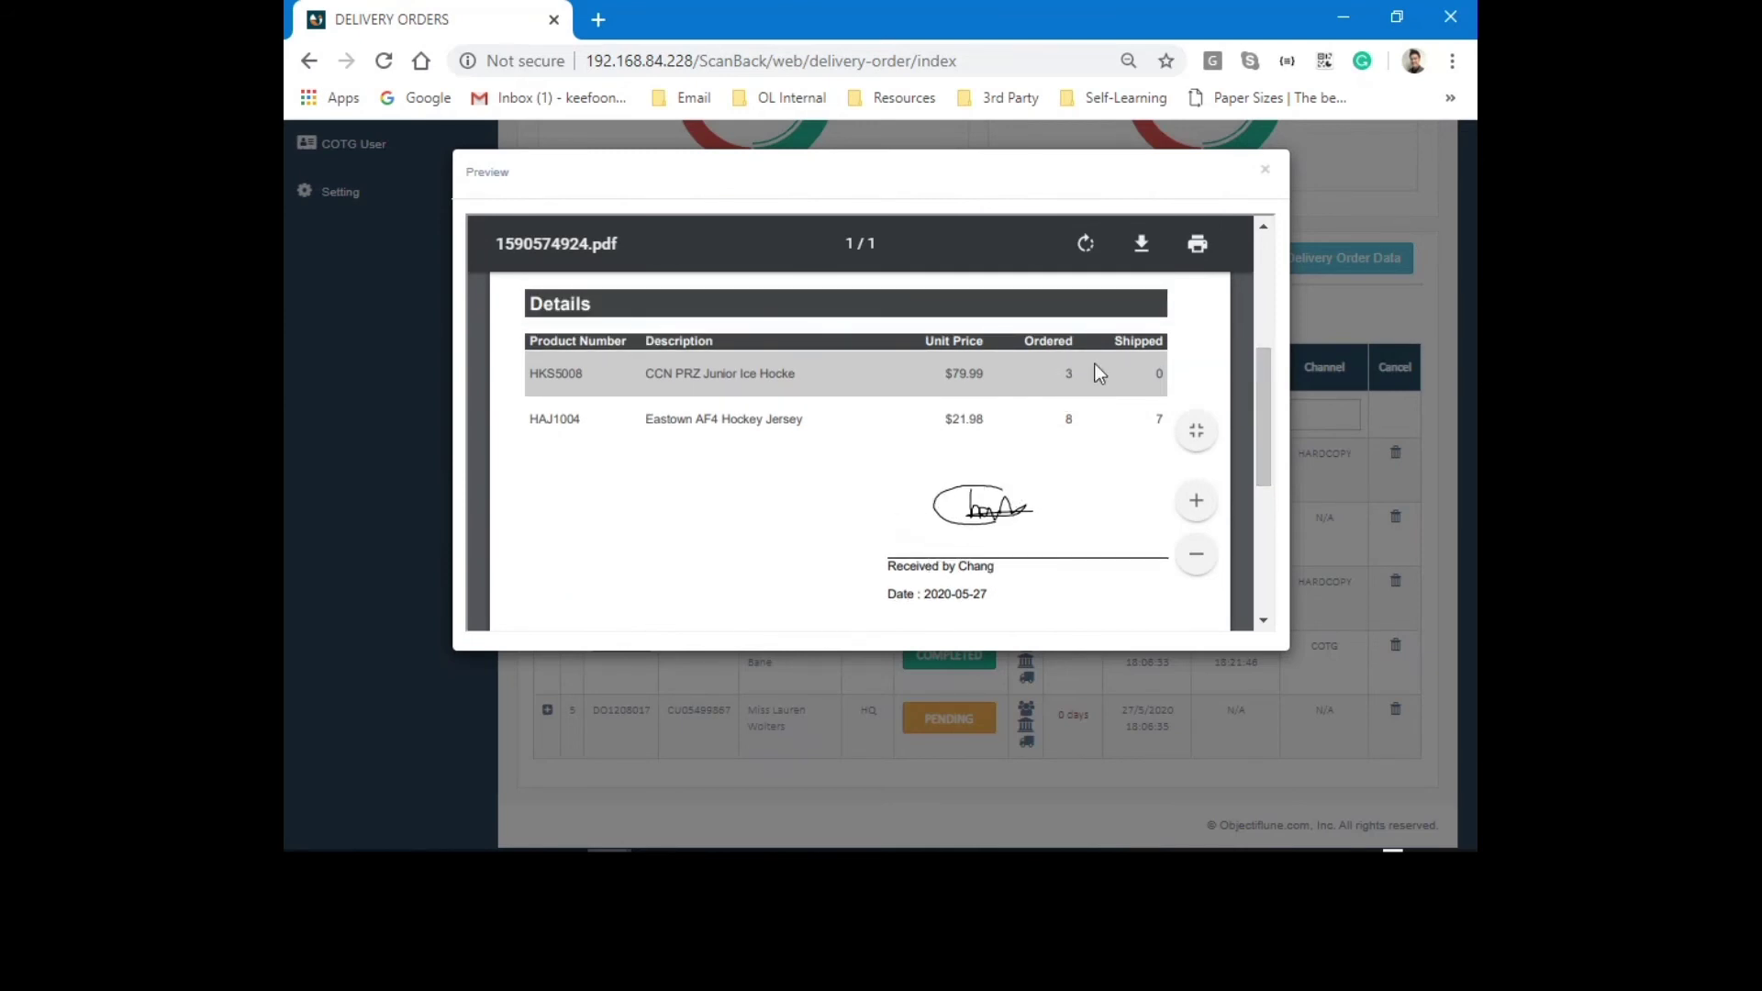
pyautogui.click(1265, 172)
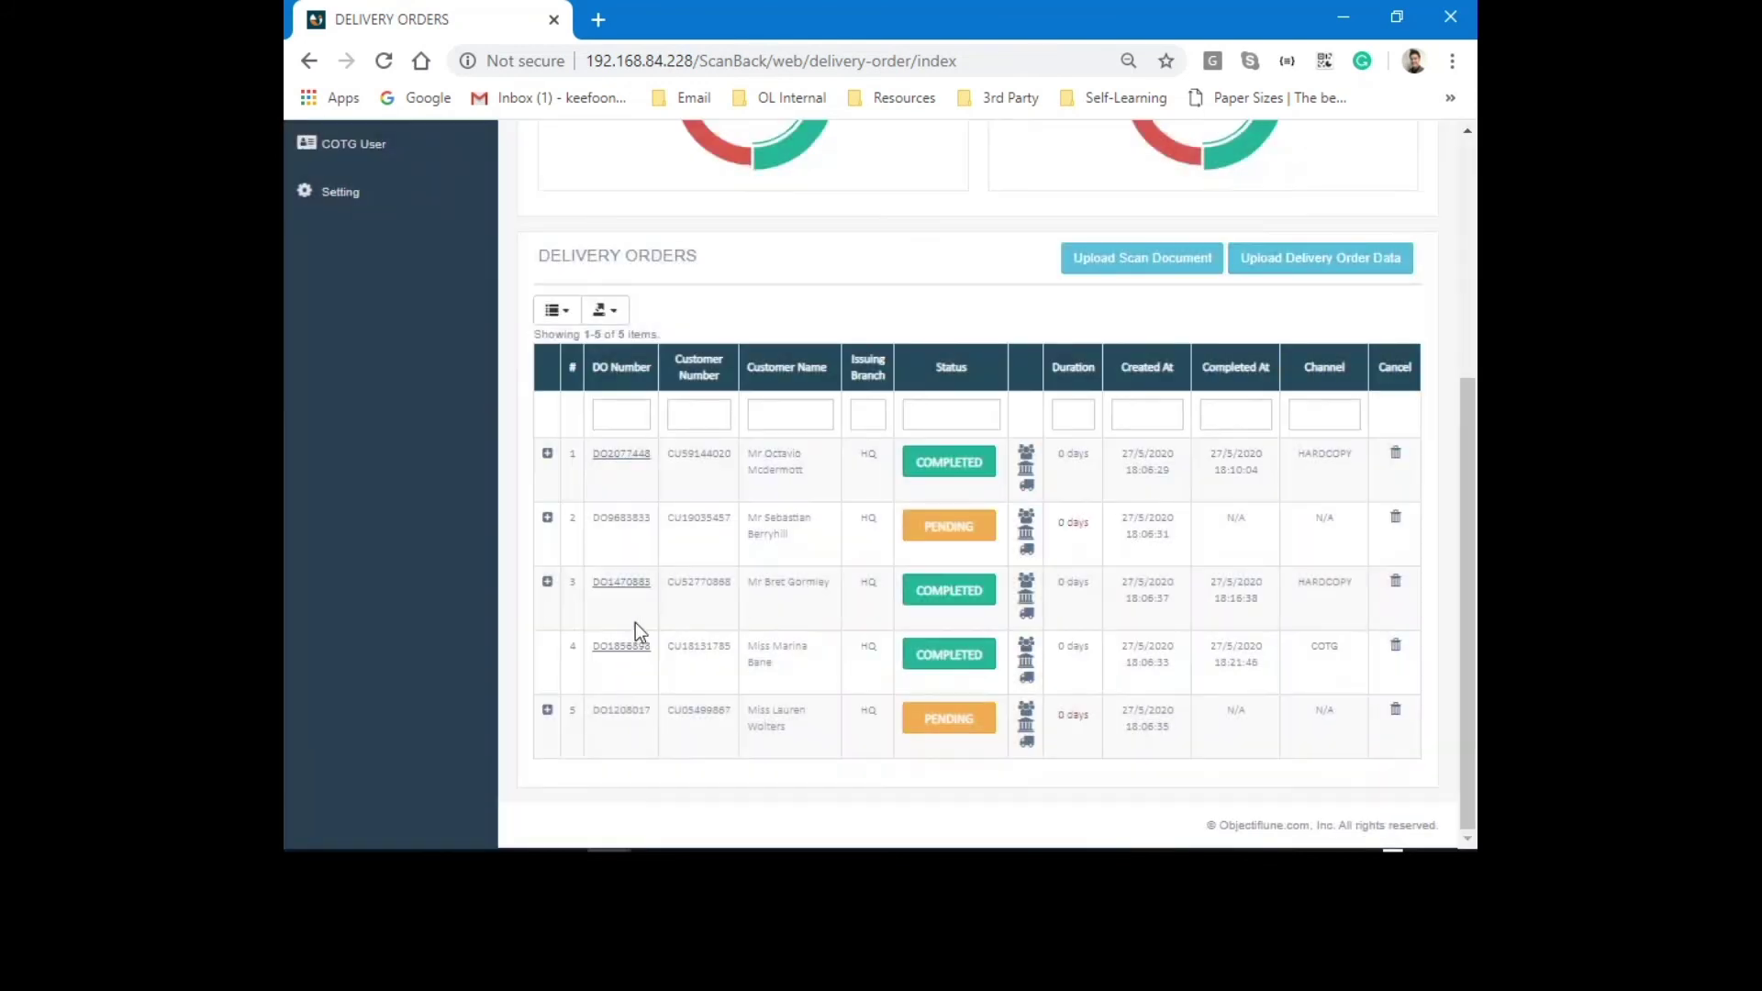
pyautogui.doubleClick(1316, 648)
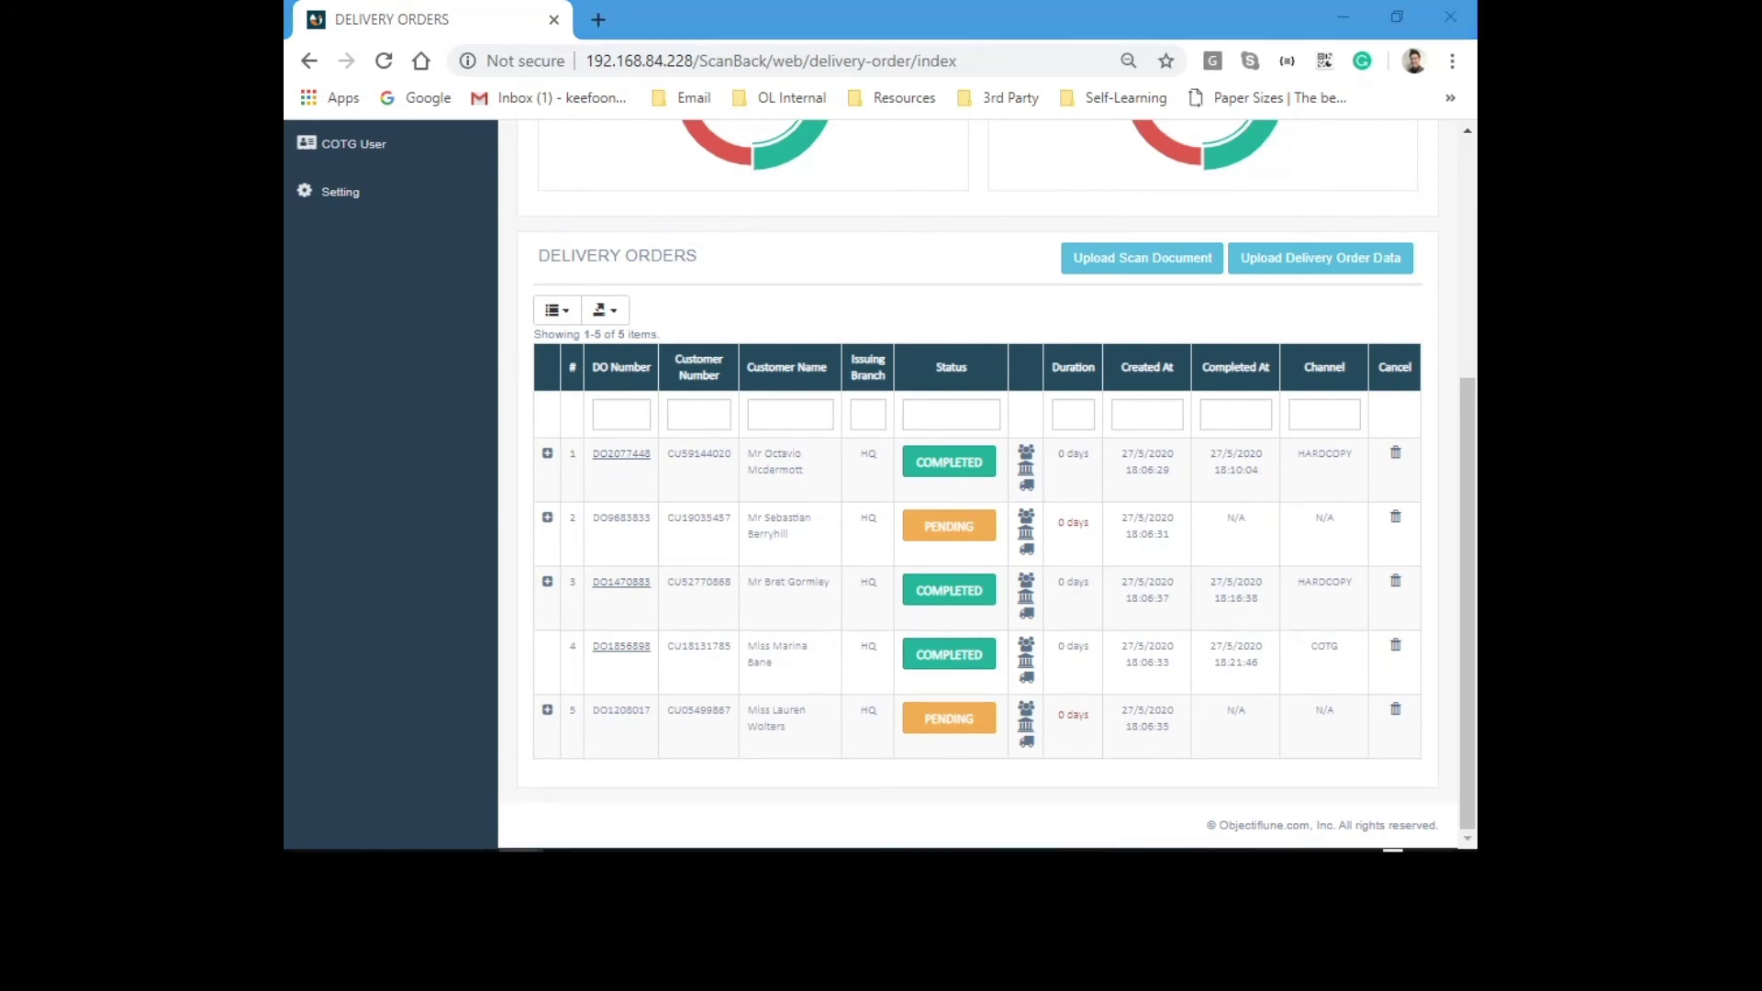
pyautogui.moveTo(0, 129); pyautogui.dragTo(879, 17)
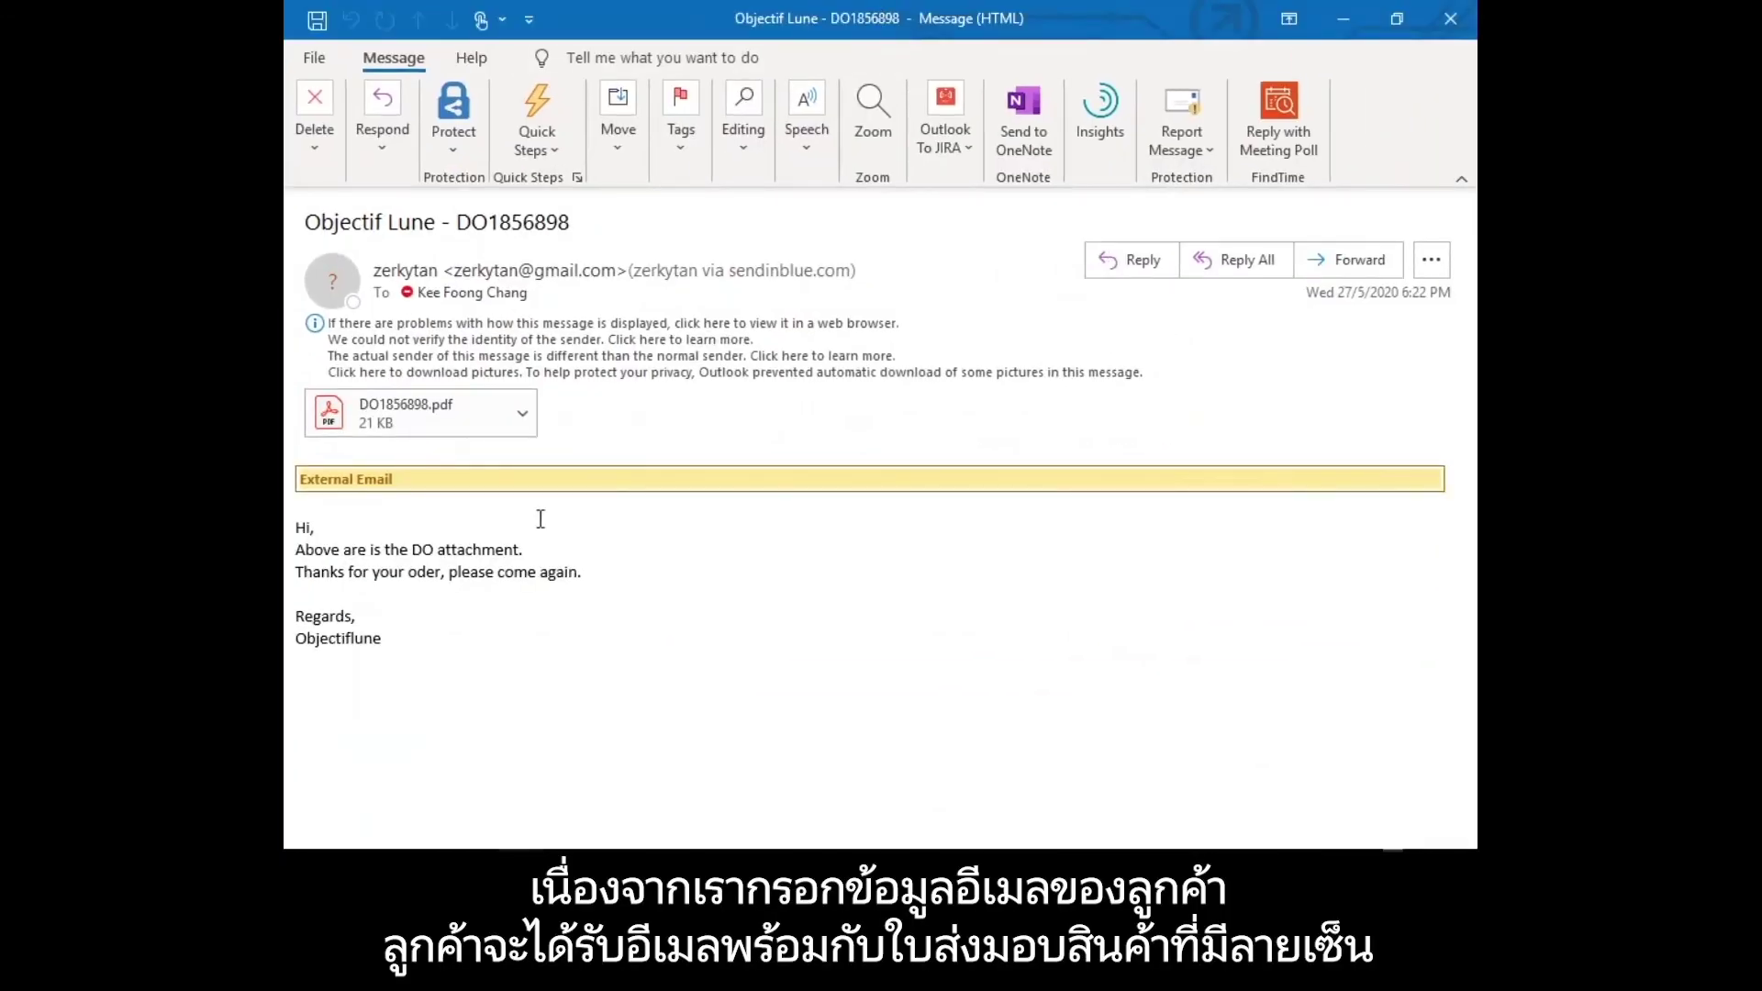
# Open the signed DO1856898.pdf attachment from the Outlook email in Acrobat Reader.
pyautogui.moveTo(328, 532); pyautogui.dragTo(590, 649)
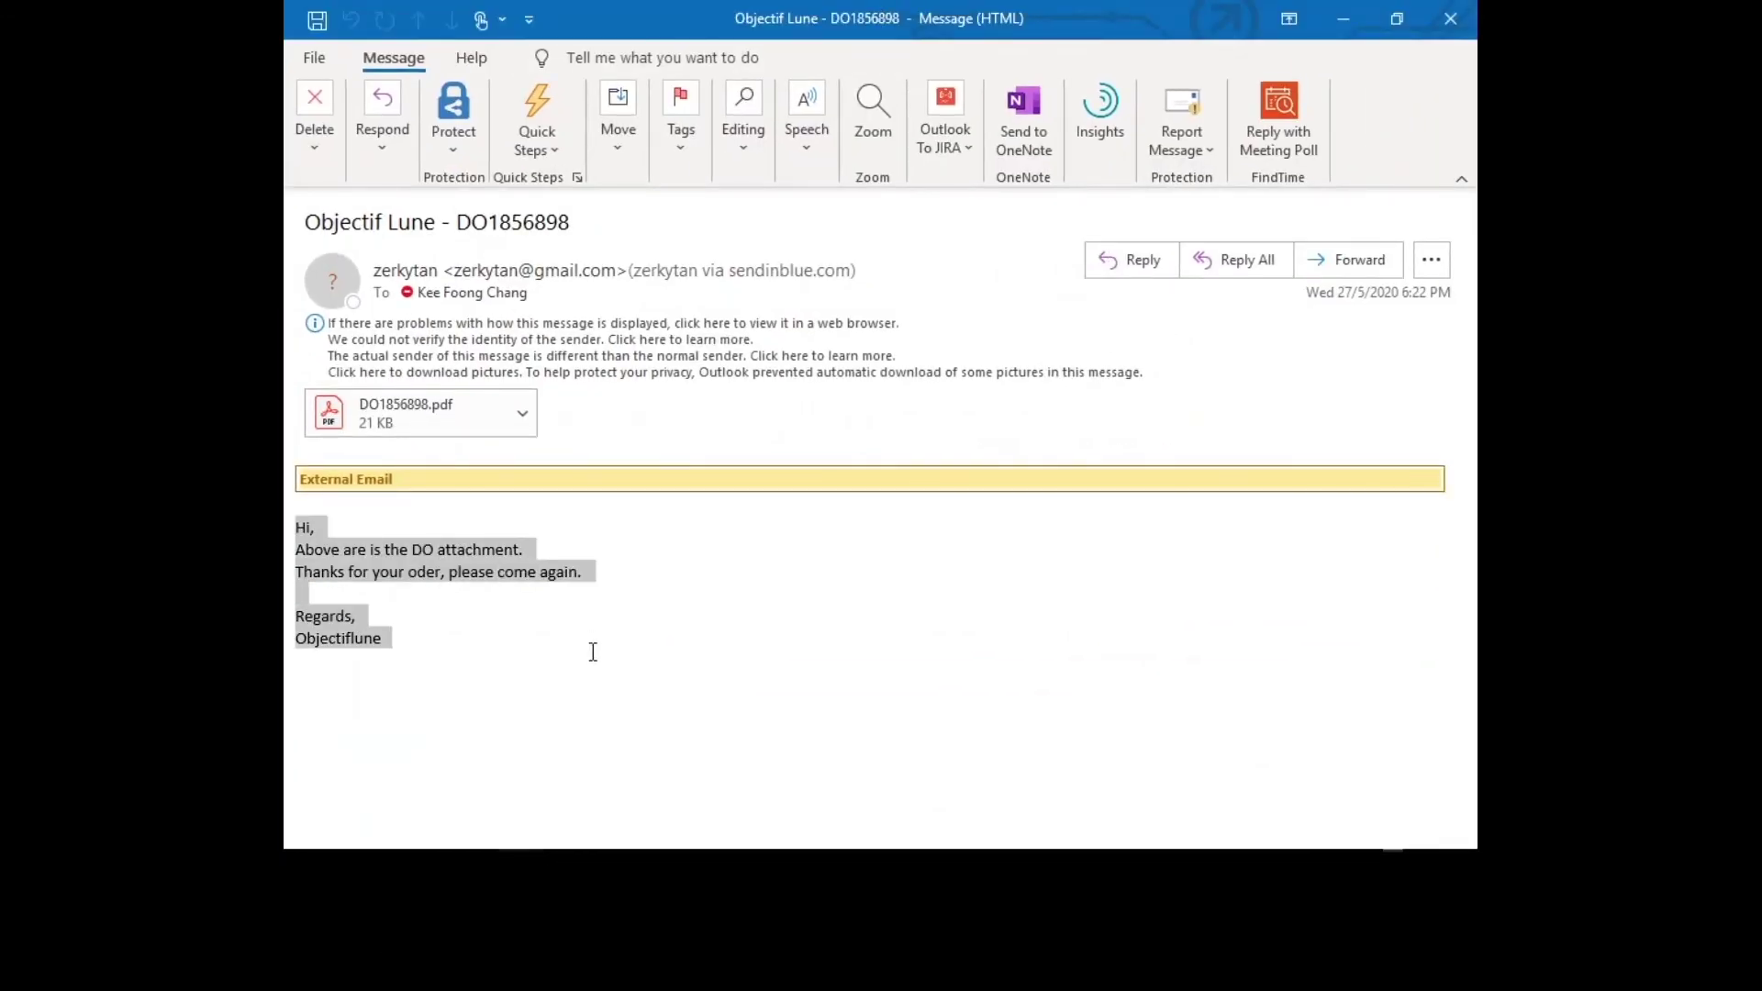
pyautogui.click(590, 649)
pyautogui.click(462, 416)
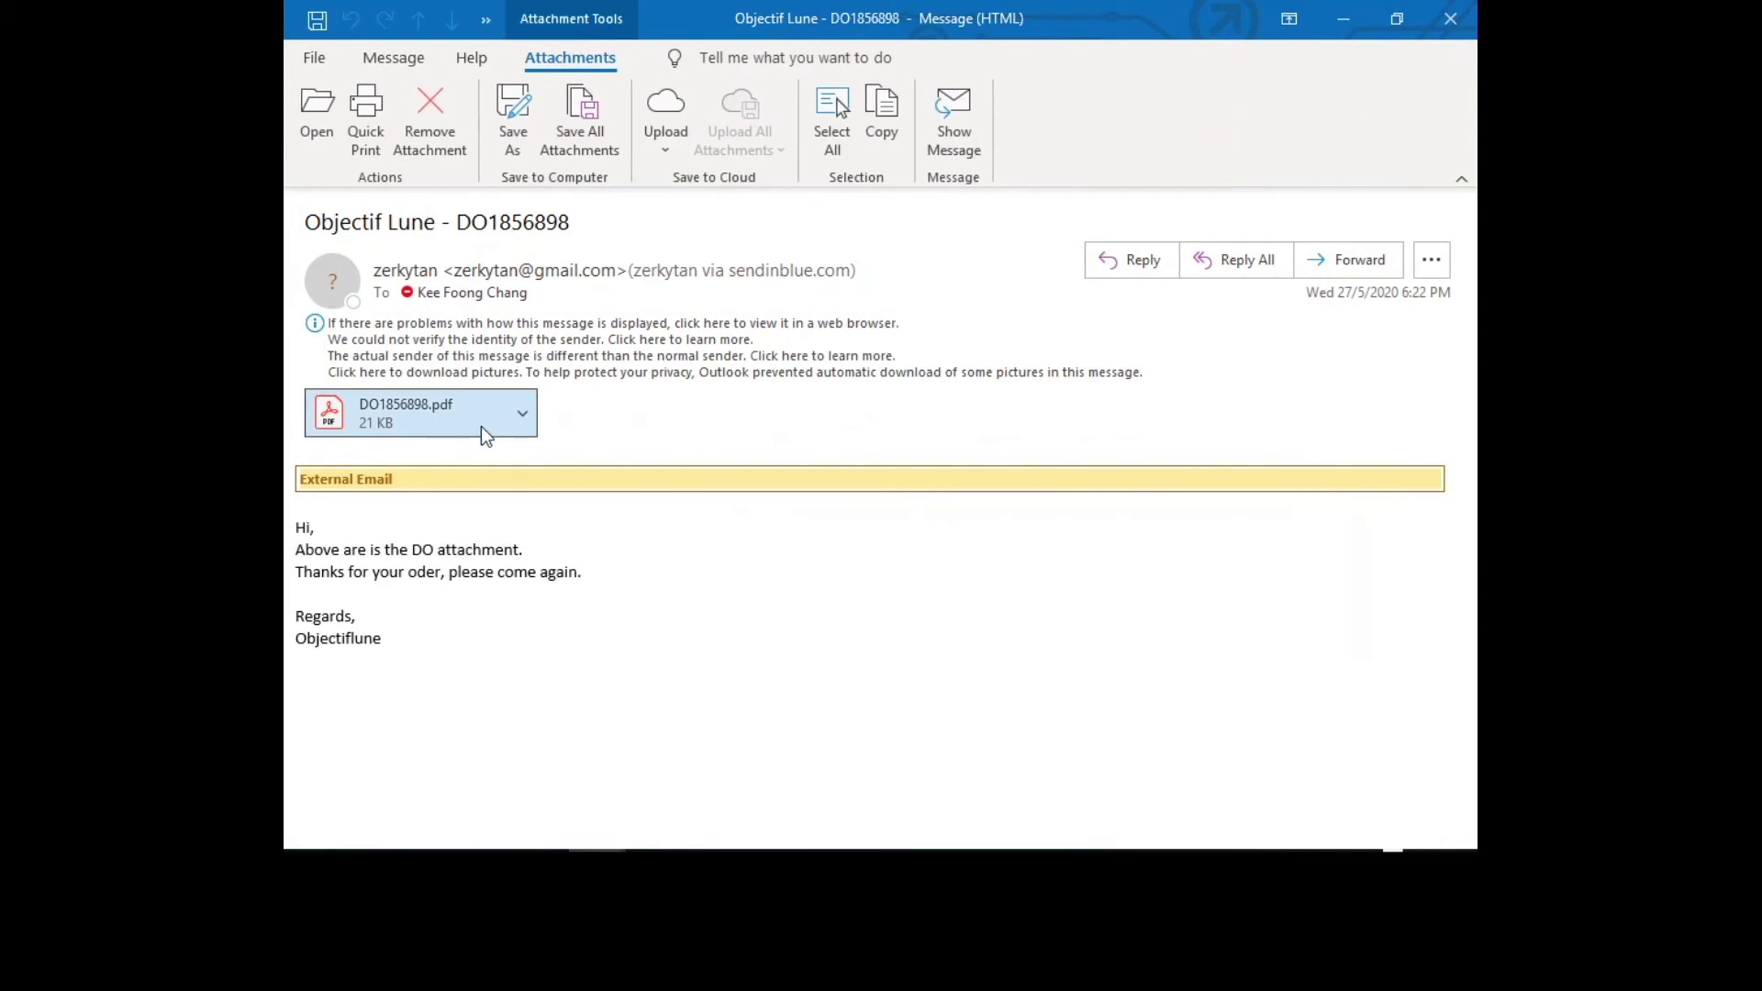
pyautogui.doubleClick(481, 424)
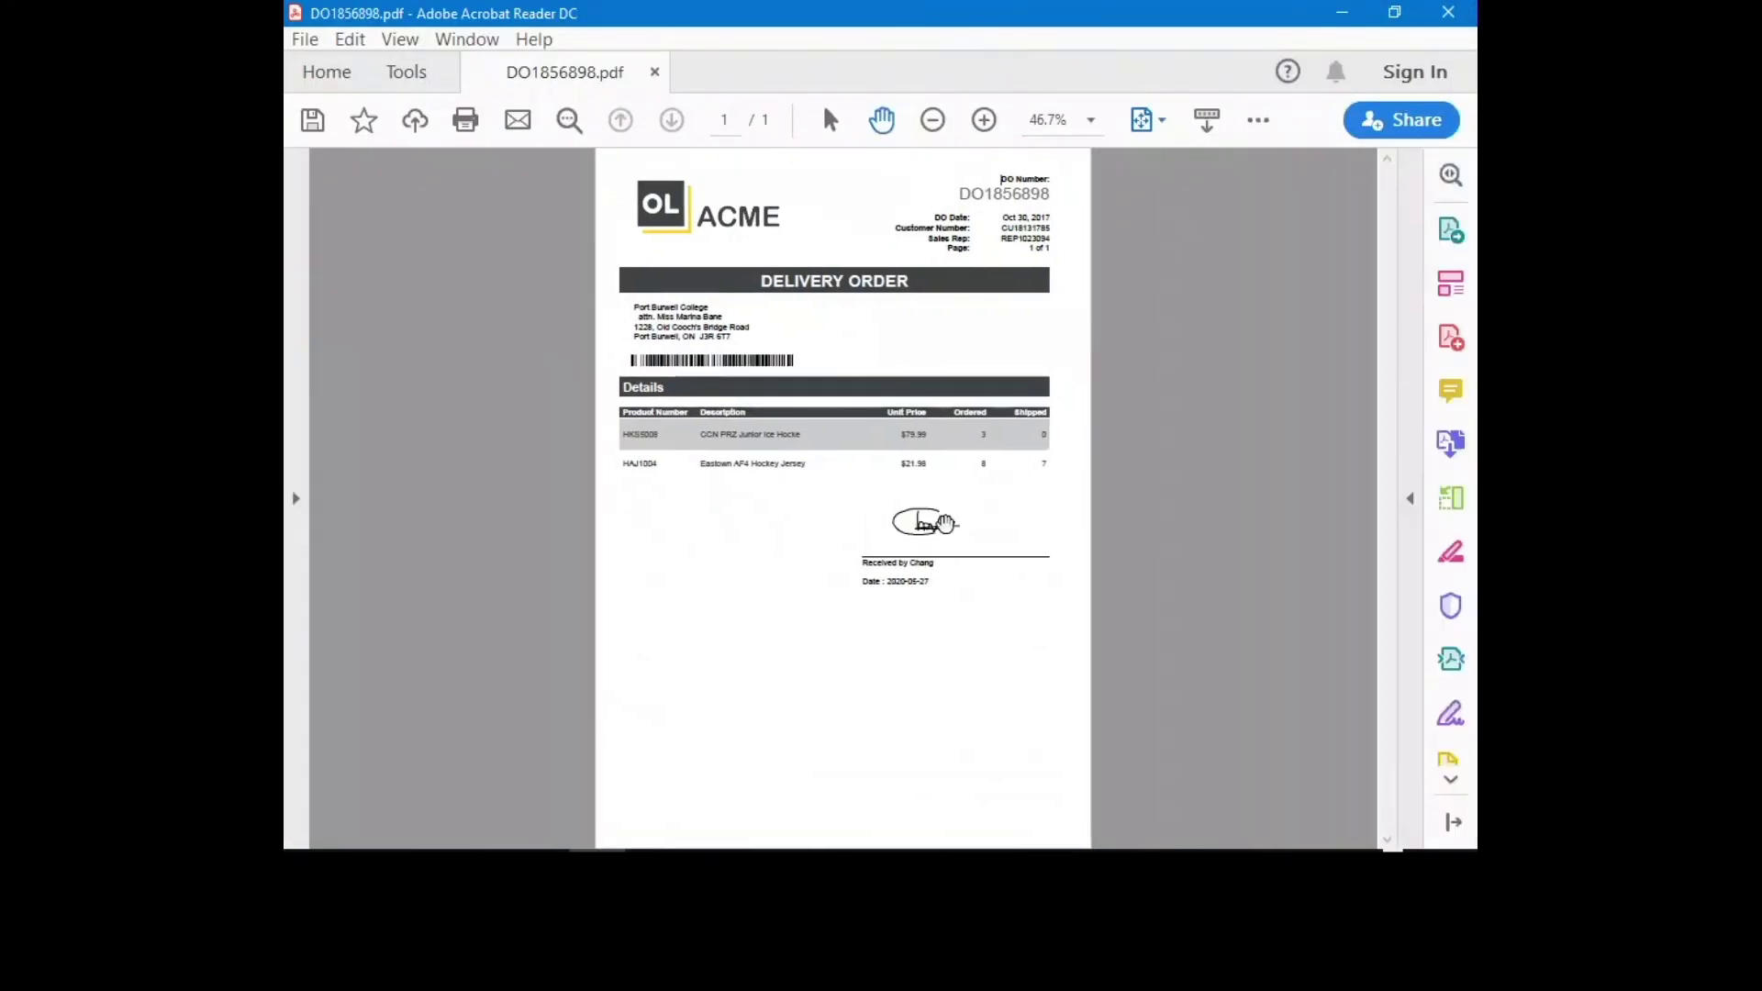
pyautogui.scroll(5, 982, 487)
pyautogui.scroll(4, 897, 562)
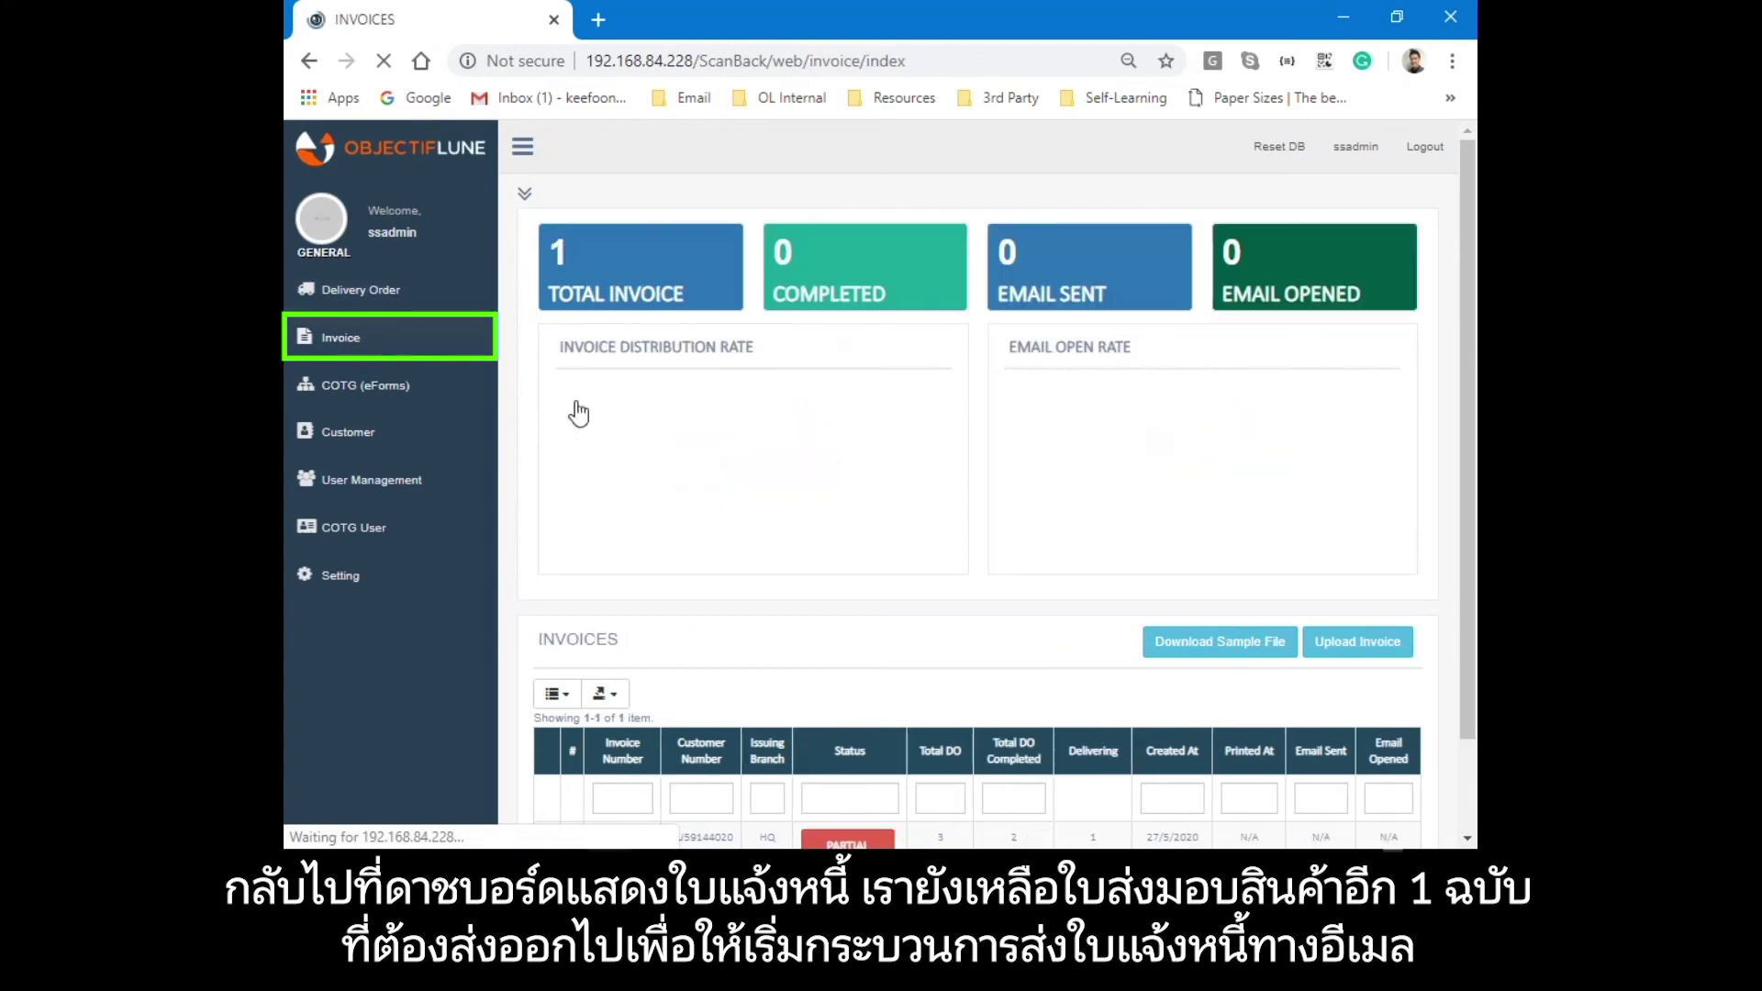
# Expand INV2077448's three delivery orders, highlight the pending one, and reload the Invoice page.
pyautogui.scroll(-3, 598, 427)
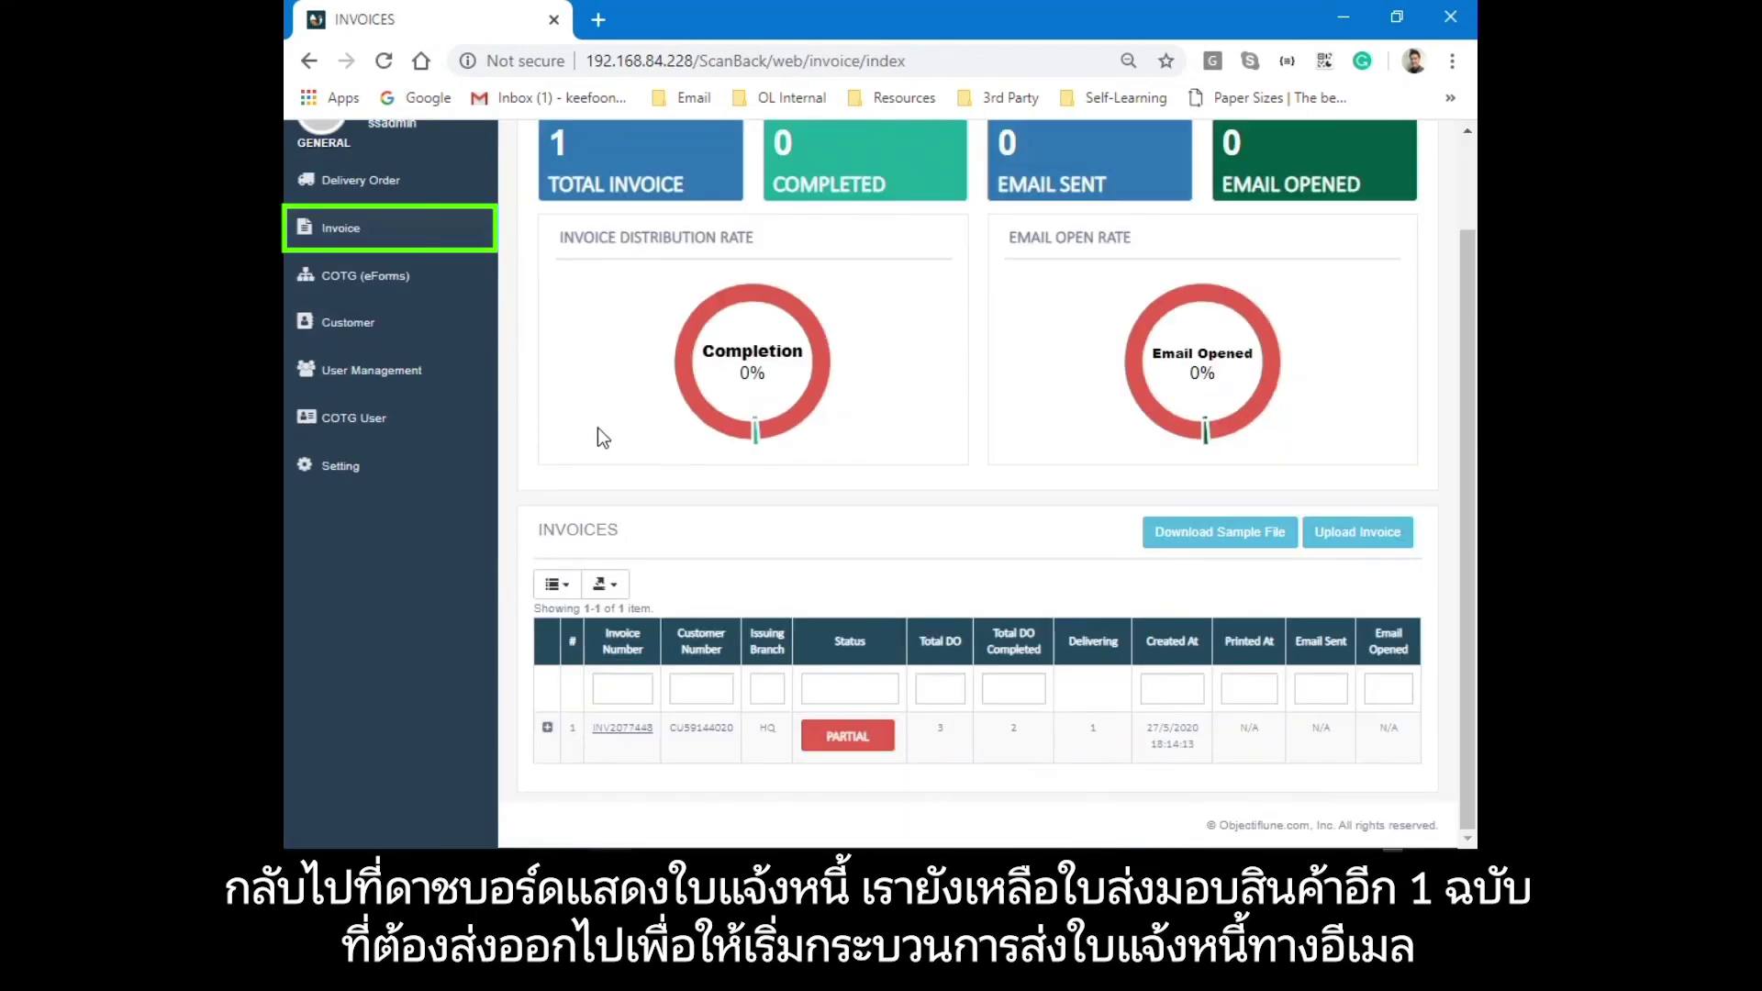
pyautogui.click(545, 732)
pyautogui.scroll(-1, 798, 525)
pyautogui.scroll(-1, 798, 525)
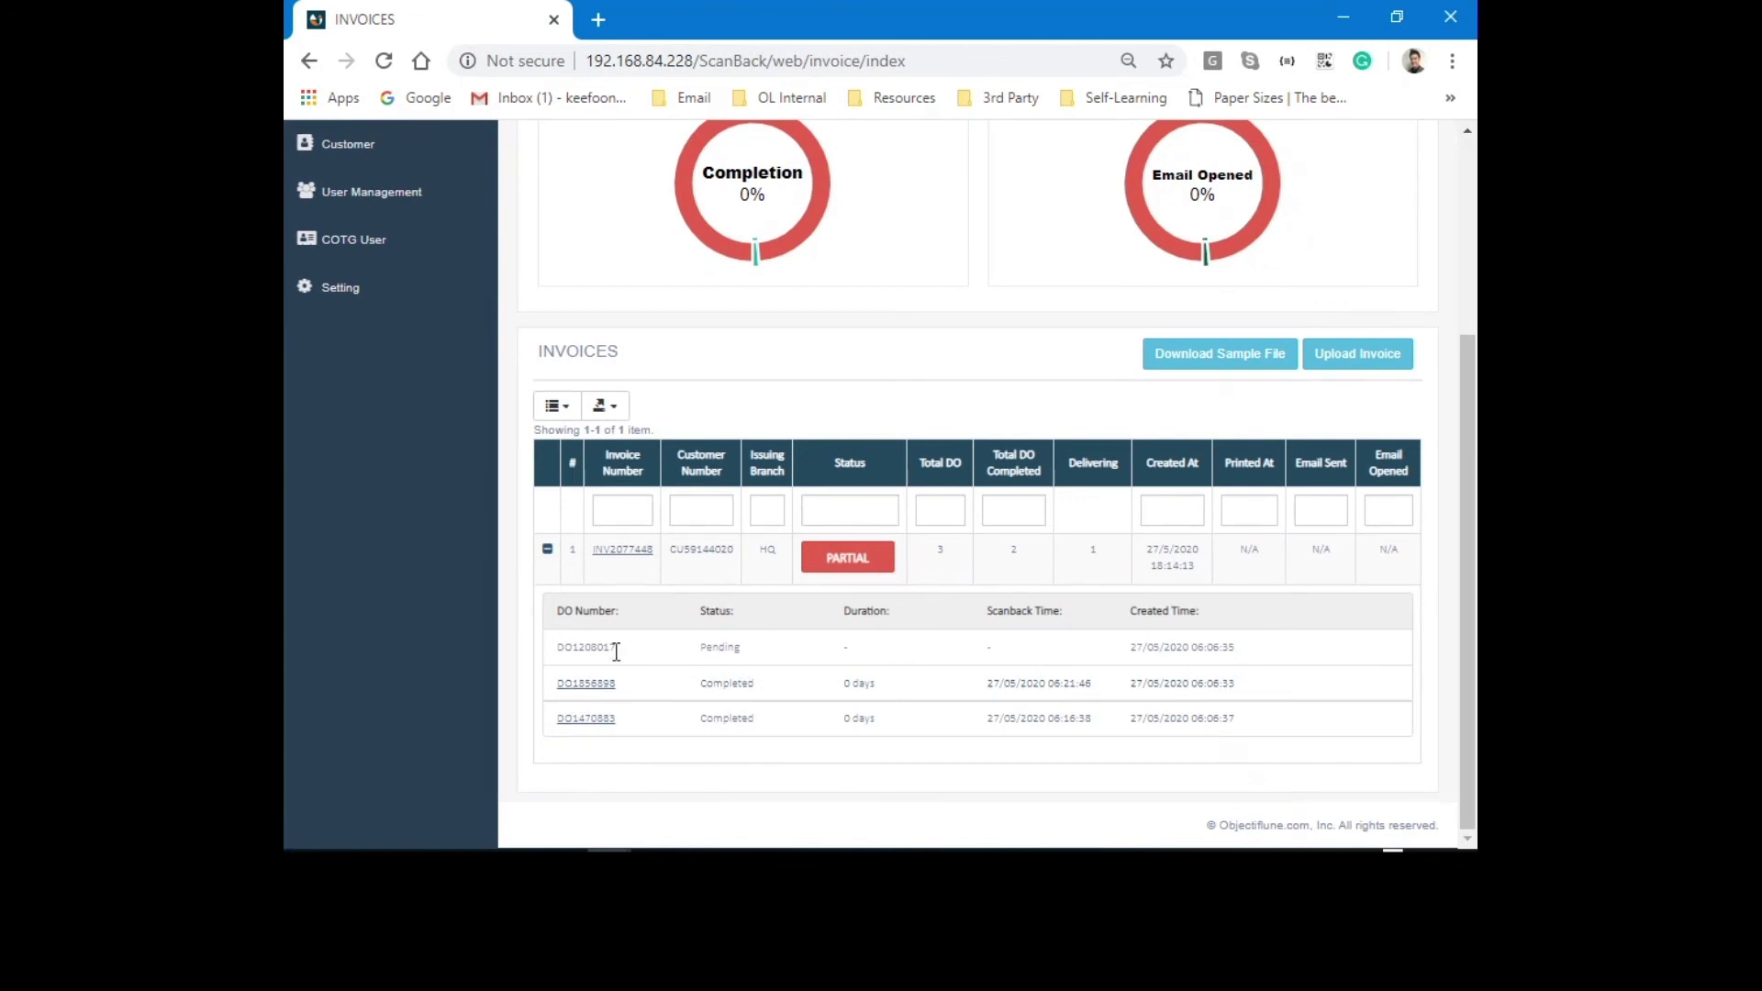
pyautogui.moveTo(616, 650); pyautogui.dragTo(556, 650)
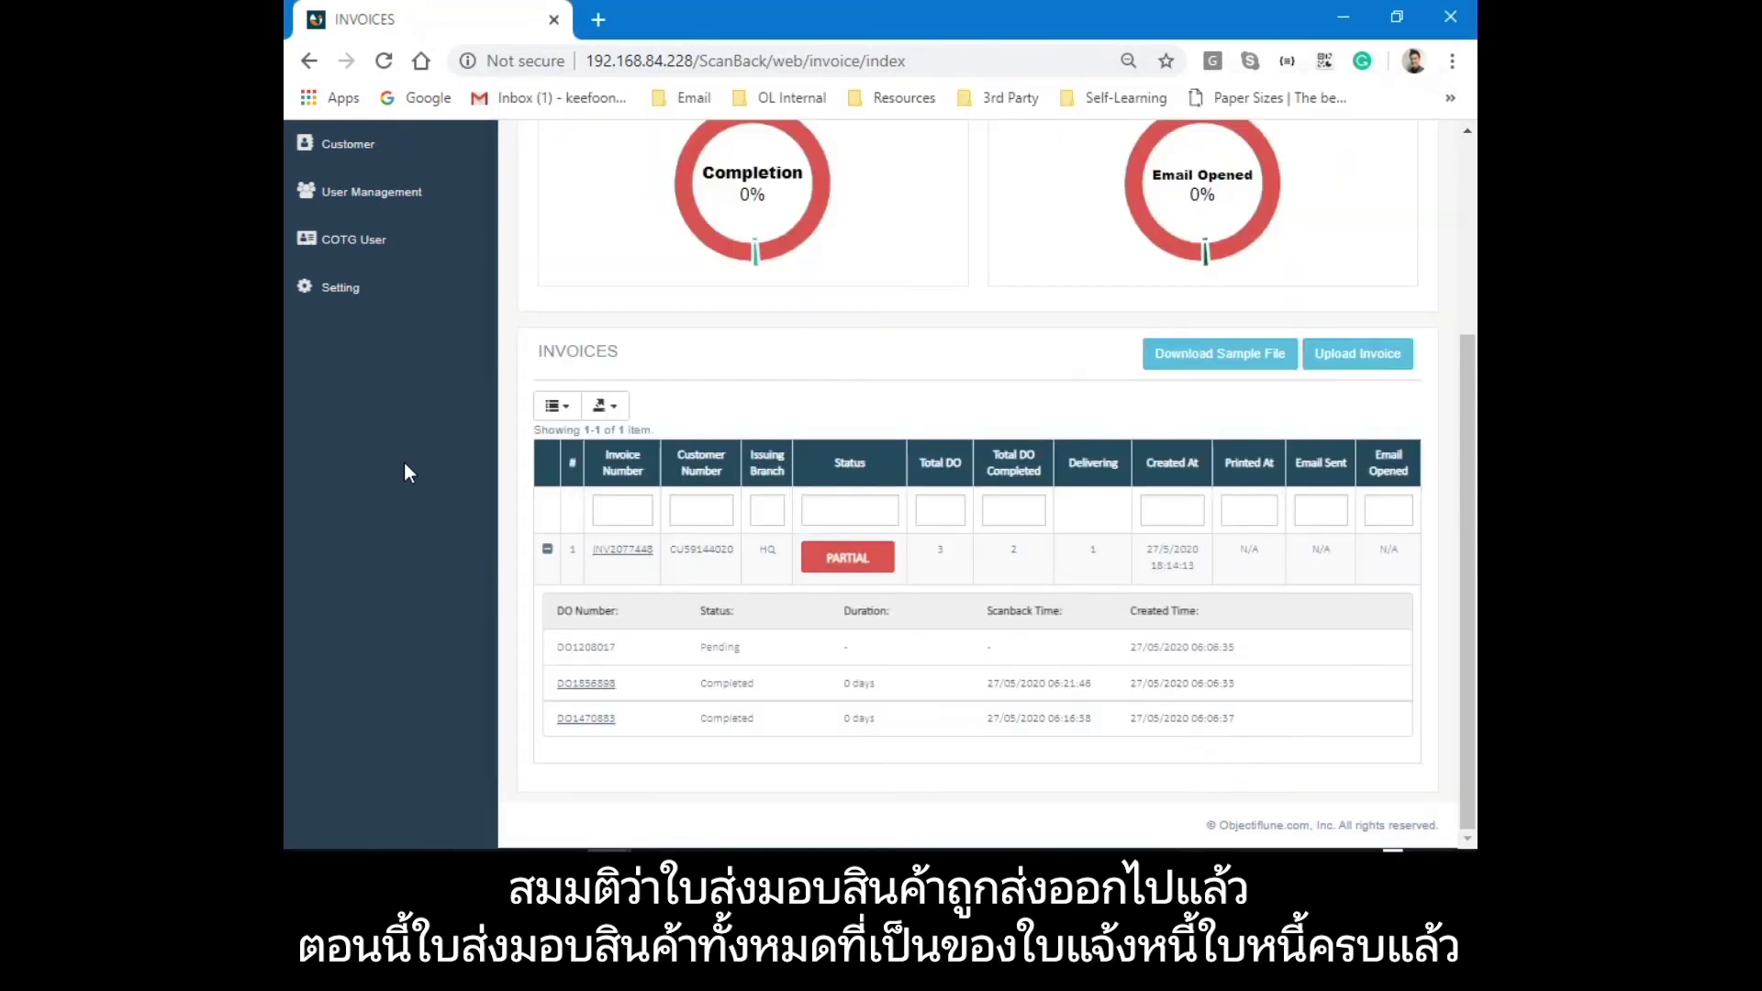
pyautogui.press('F5')
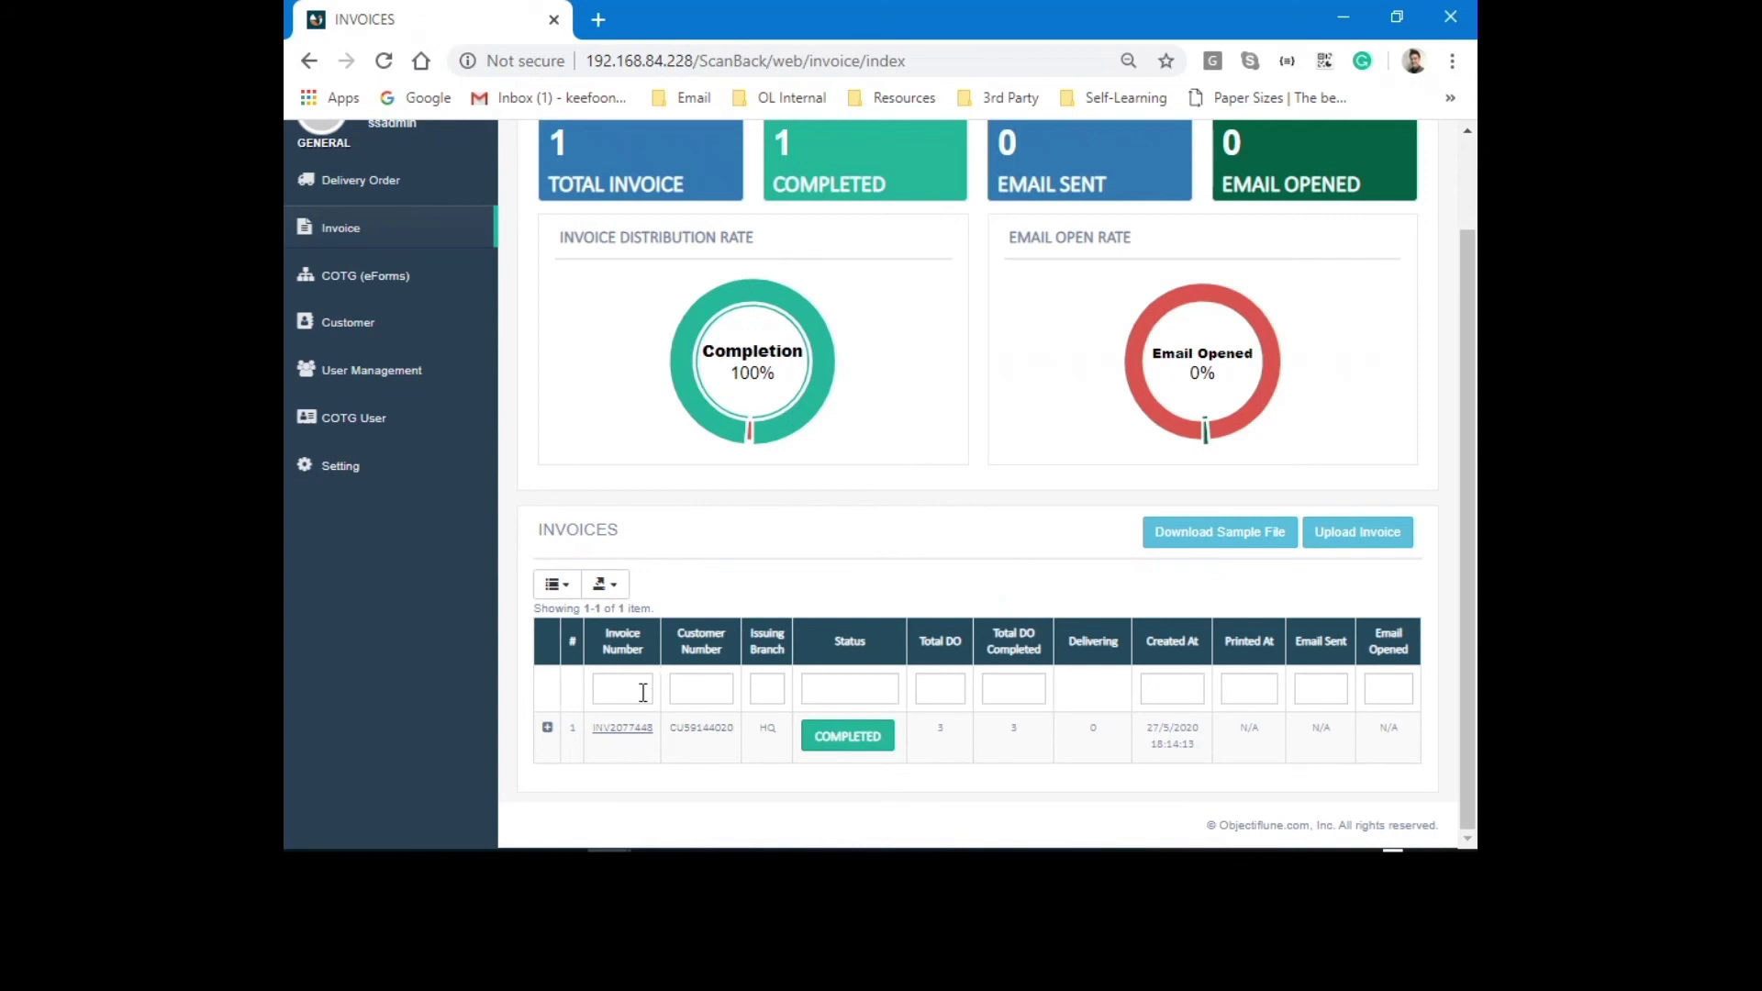
# Expand INV2077448 again, open the DO1208017 link, then select the emailed invoice PDF attachment.
pyautogui.click(547, 731)
pyautogui.scroll(-2, 587, 661)
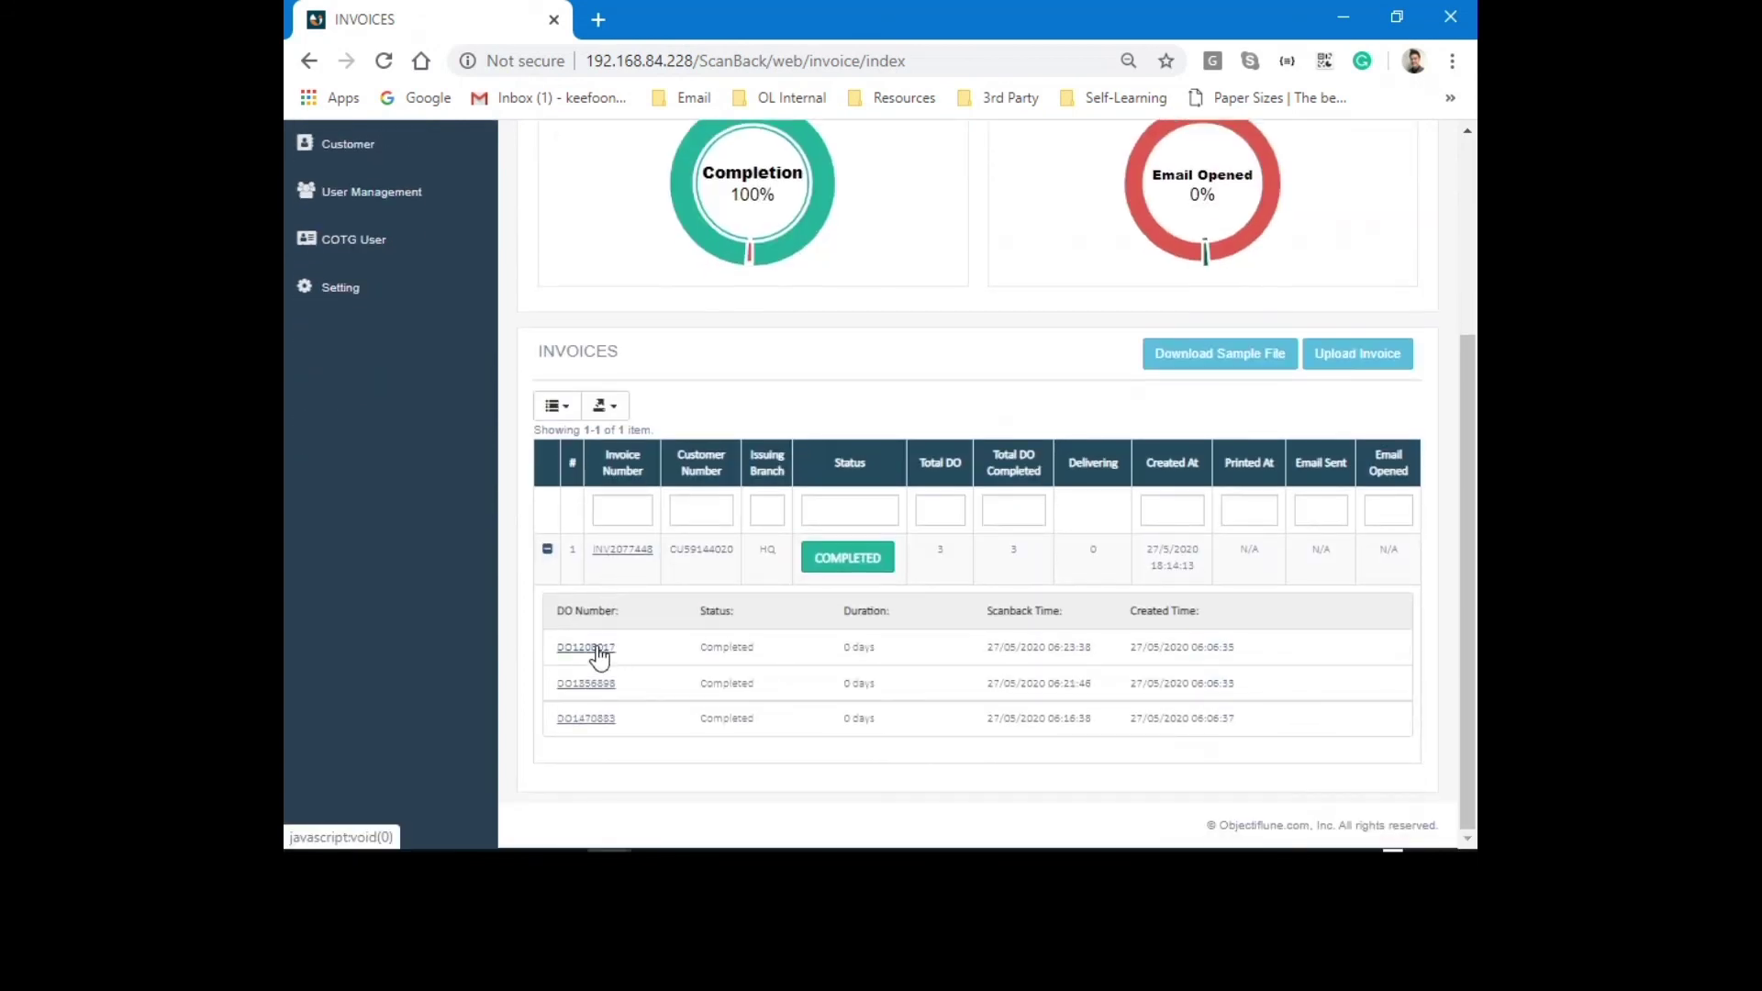
pyautogui.click(592, 649)
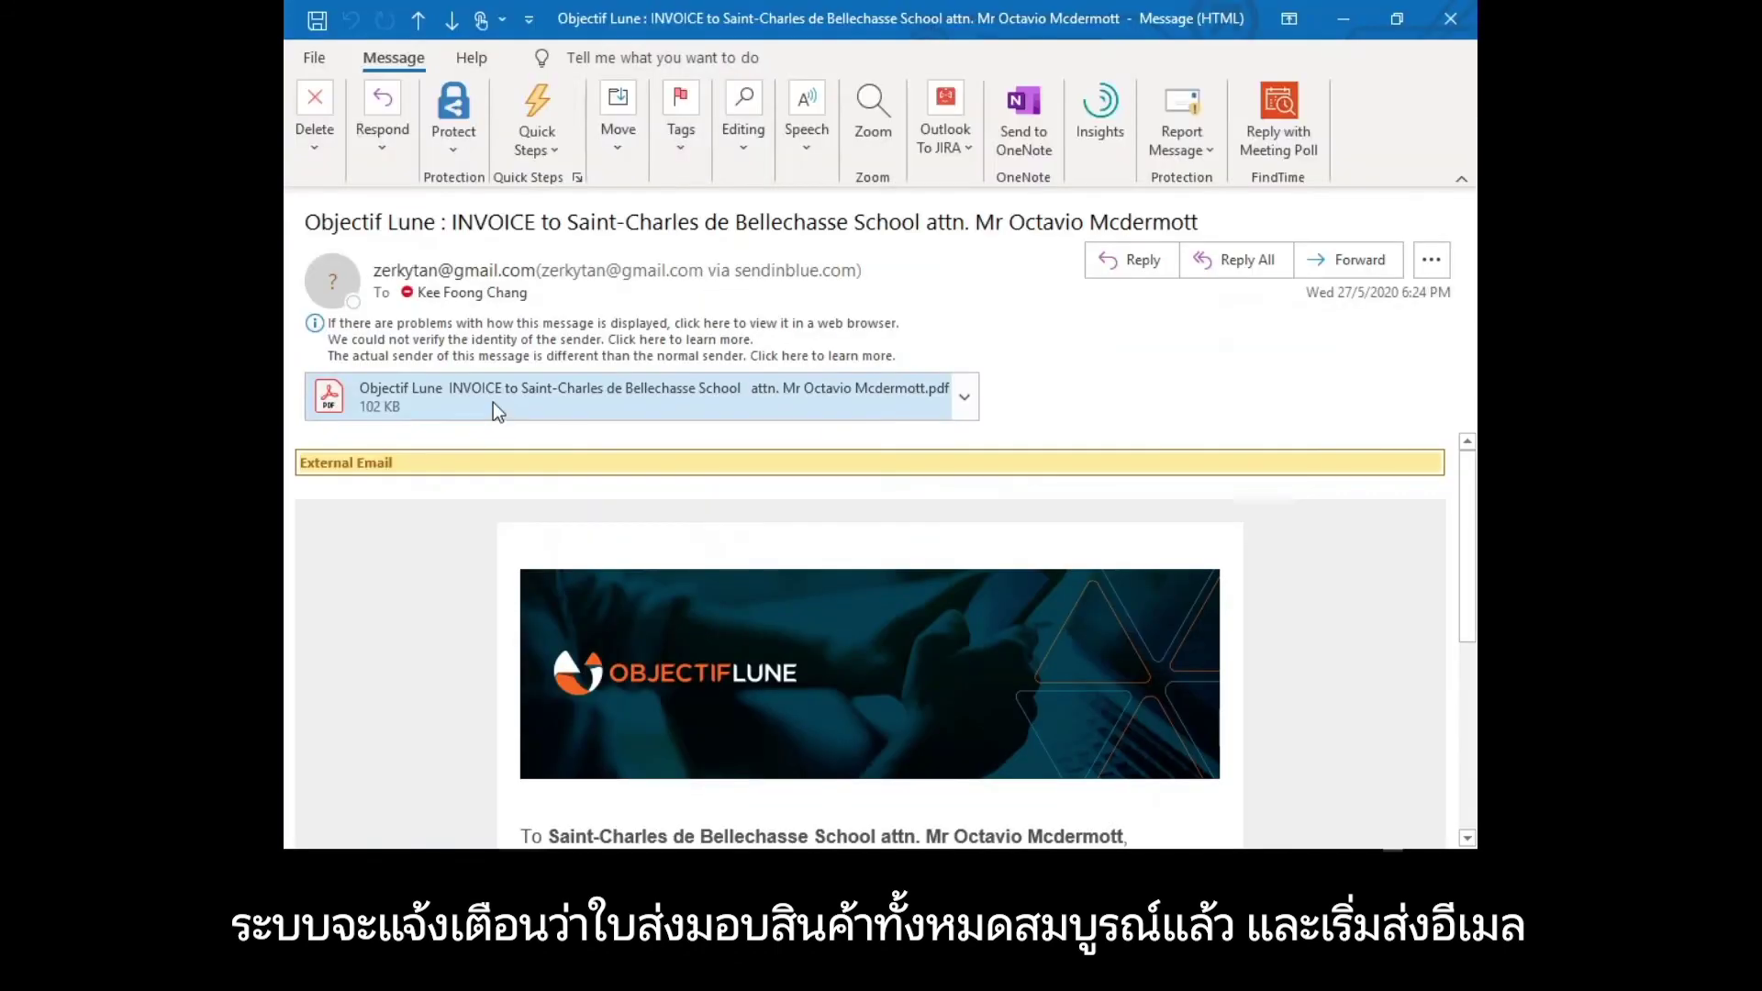
pyautogui.click(493, 402)
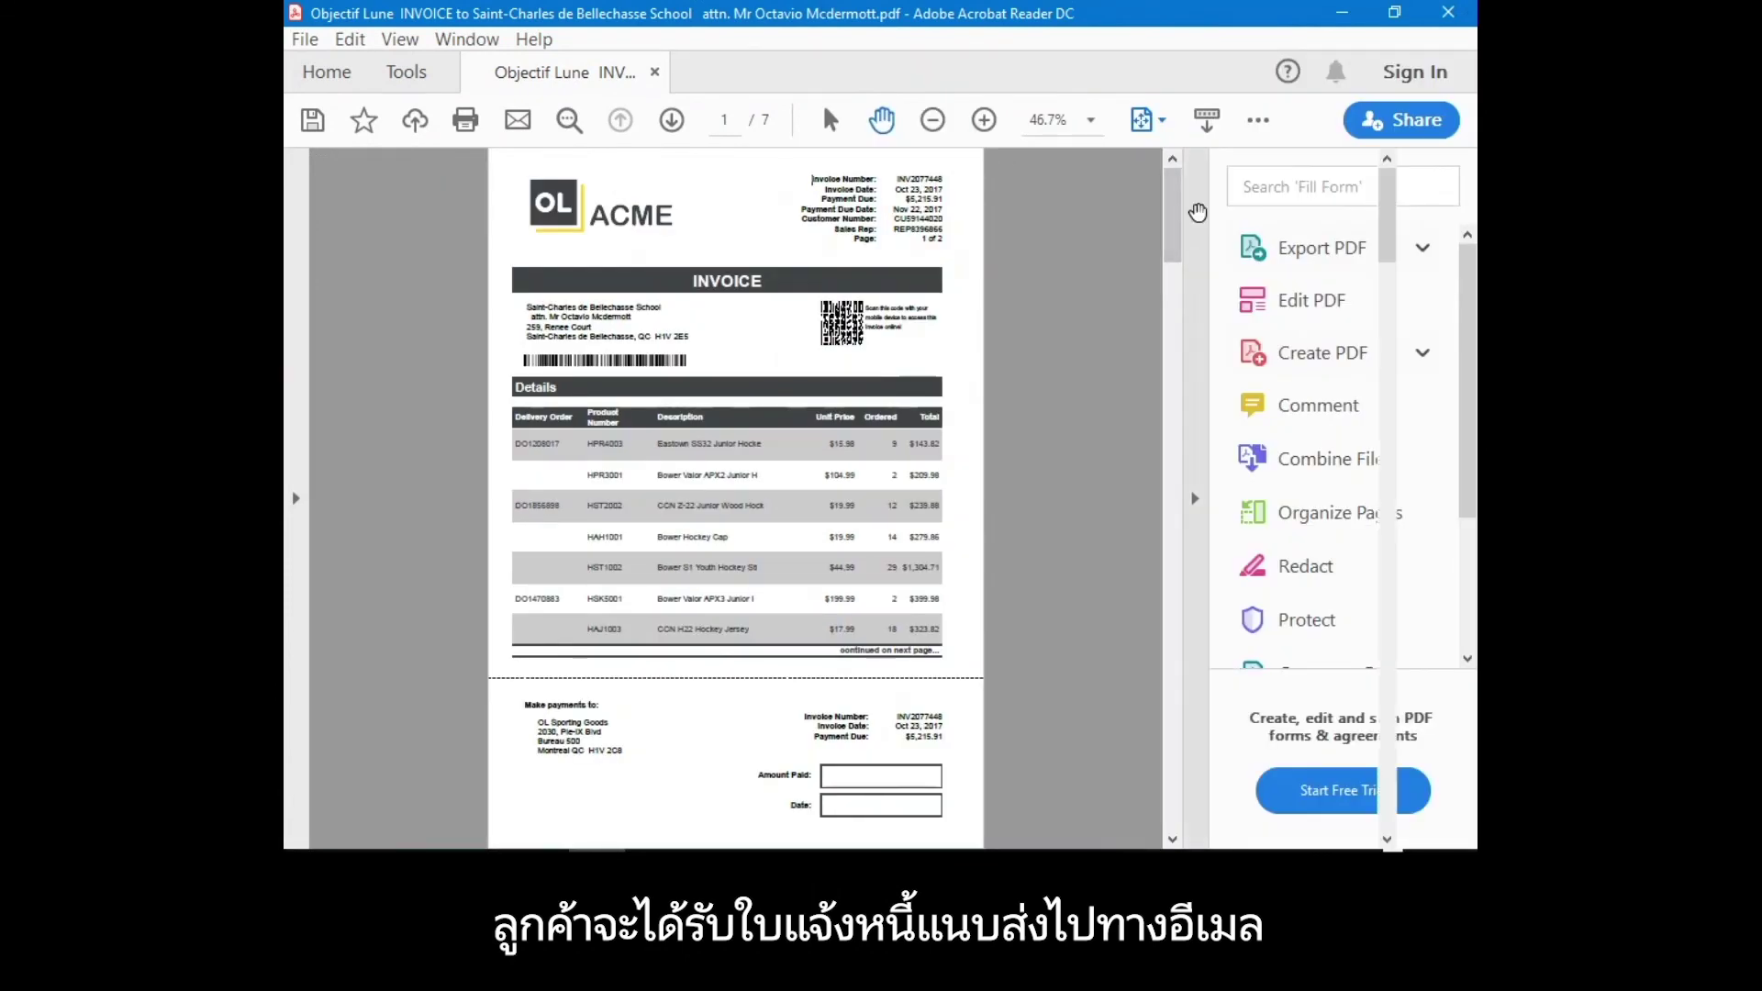
# Check the INVOICE page of the PDF, then move on to the page 3 delivery order.
pyautogui.scroll(3, 787, 504)
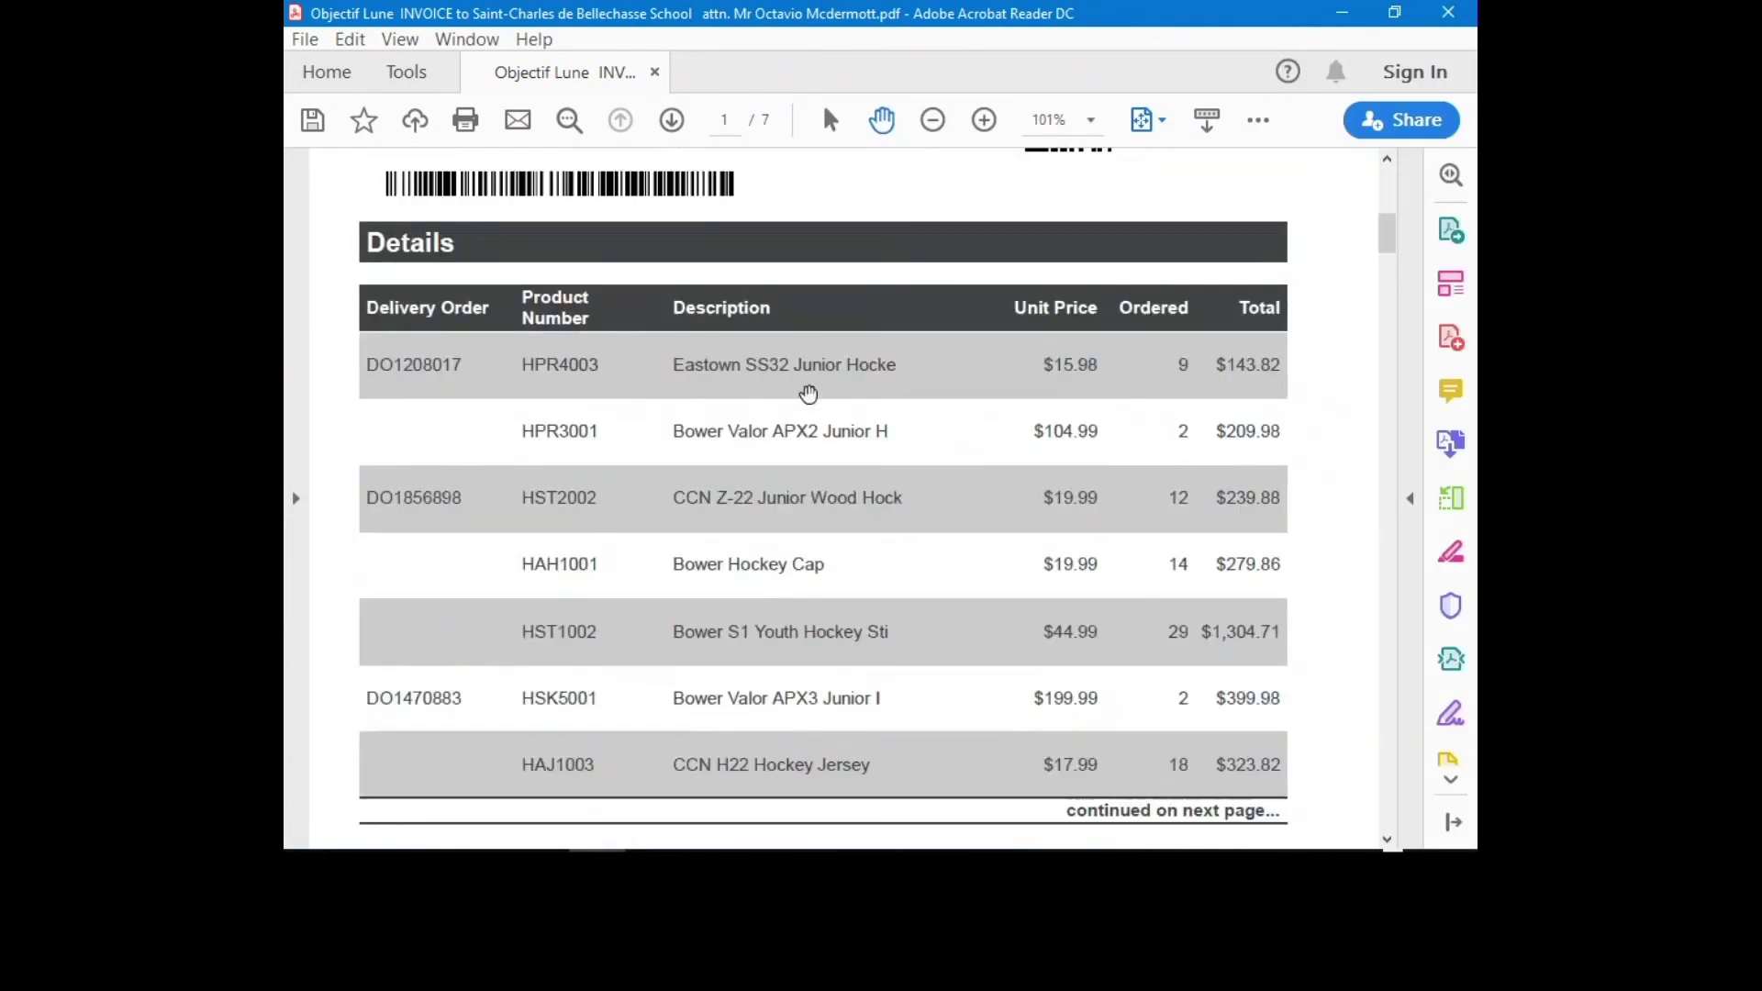
pyautogui.scroll(5, 807, 393)
pyautogui.doubleClick(754, 439)
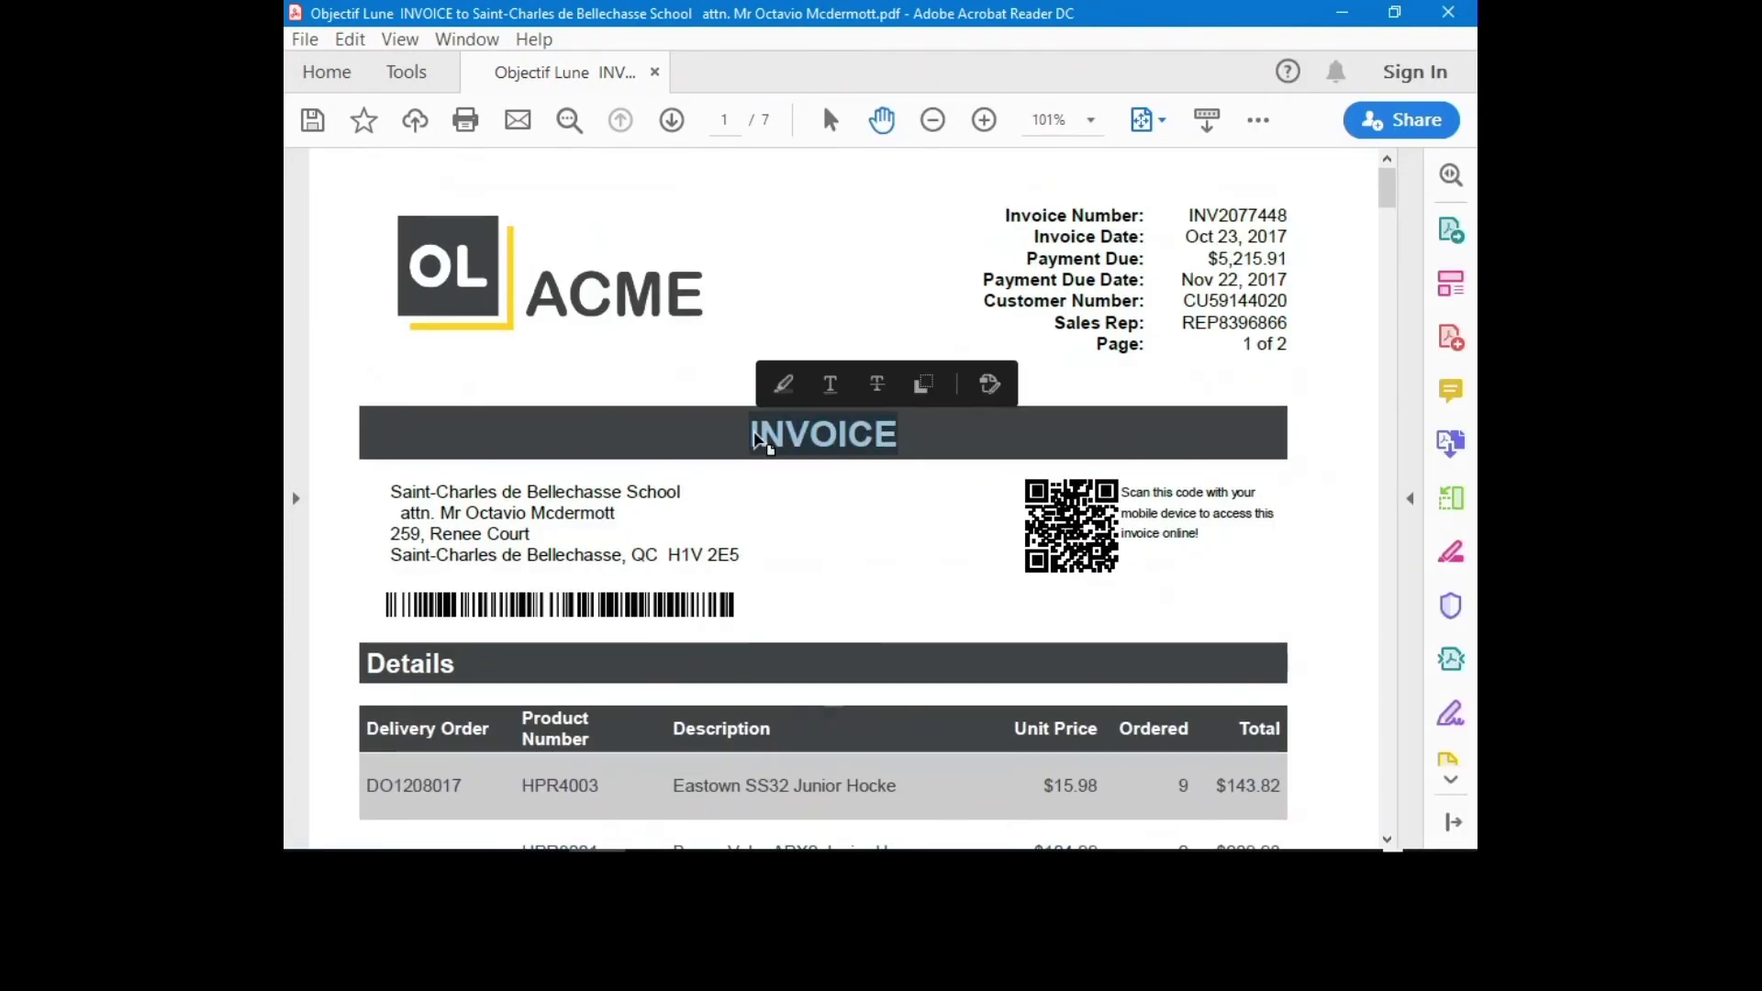
pyautogui.click(790, 518)
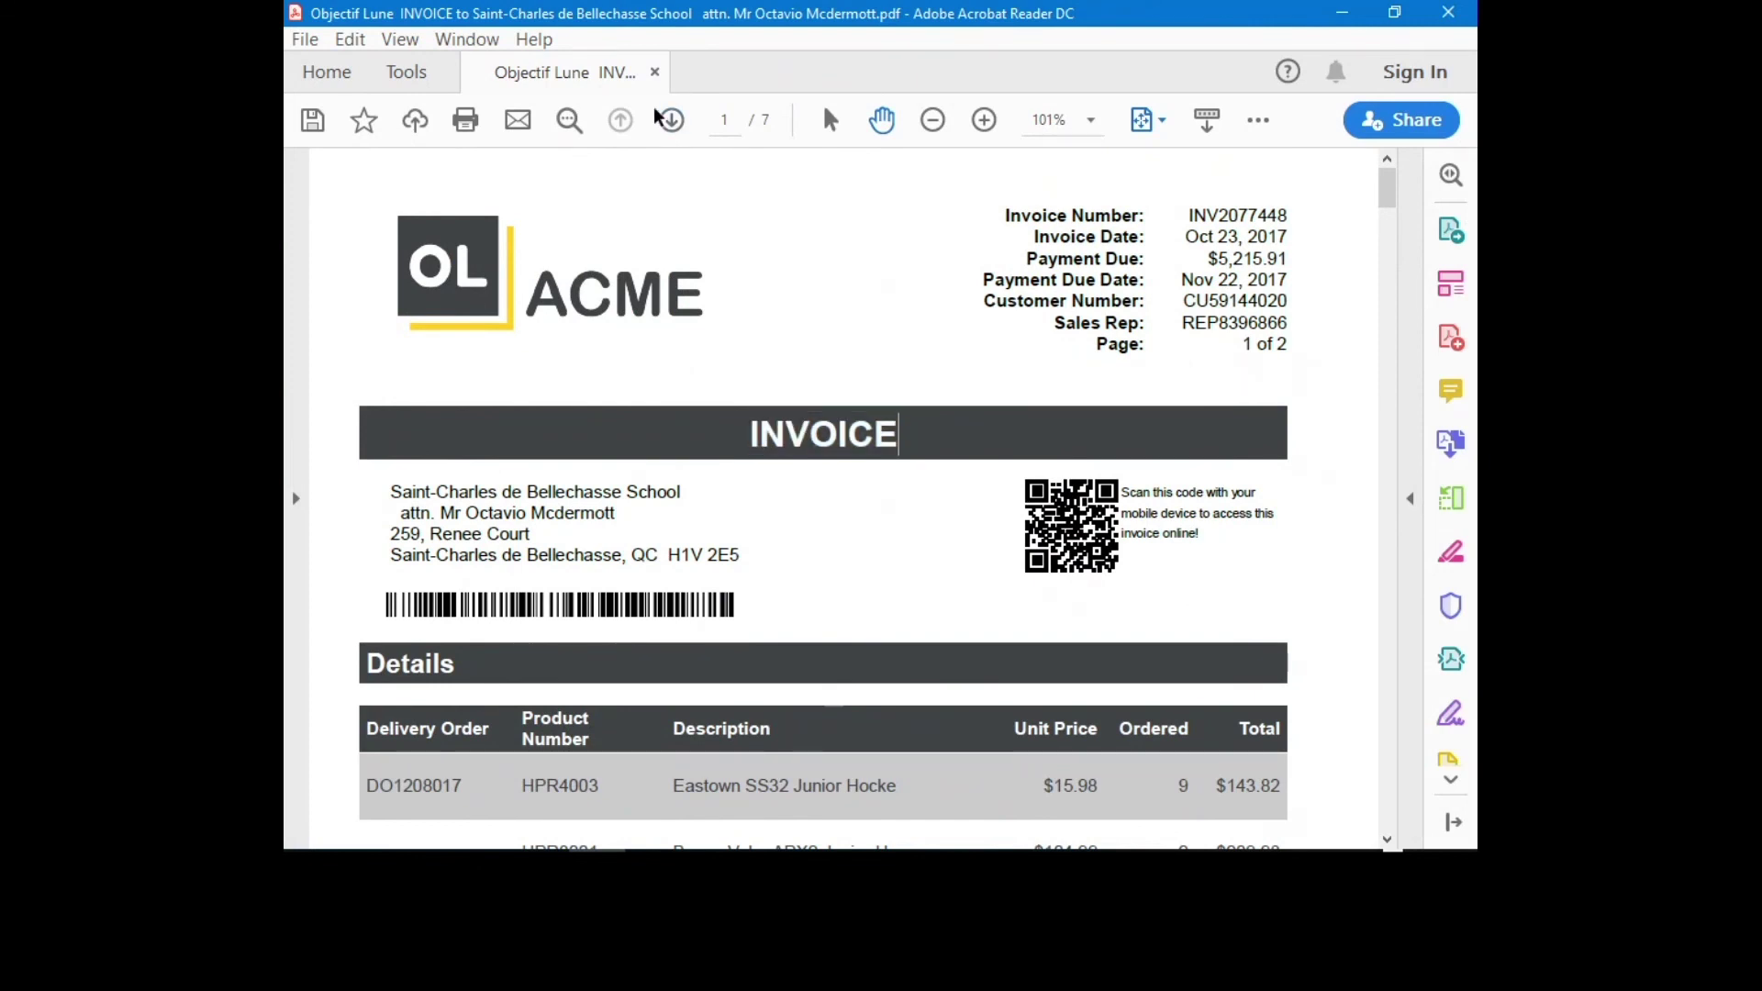
pyautogui.click(671, 120)
pyautogui.click(671, 120)
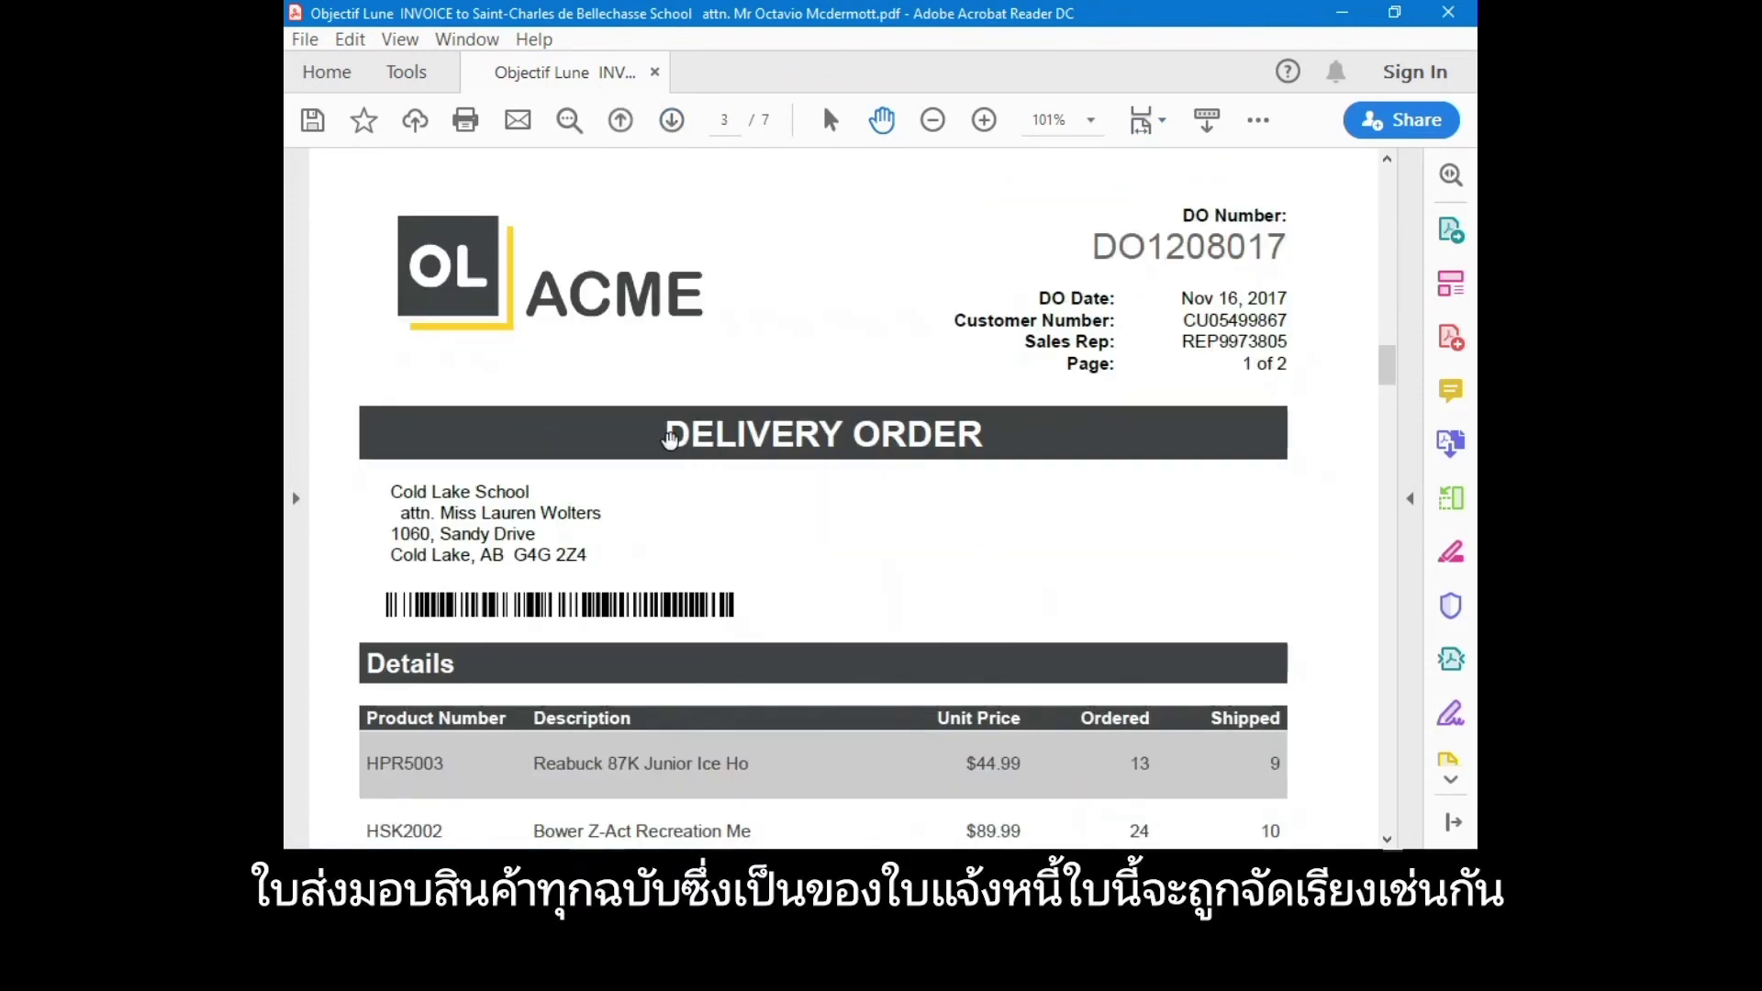
# Look over the signed delivery orders on pages 3 through 7.
pyautogui.moveTo(662, 438); pyautogui.dragTo(1000, 439)
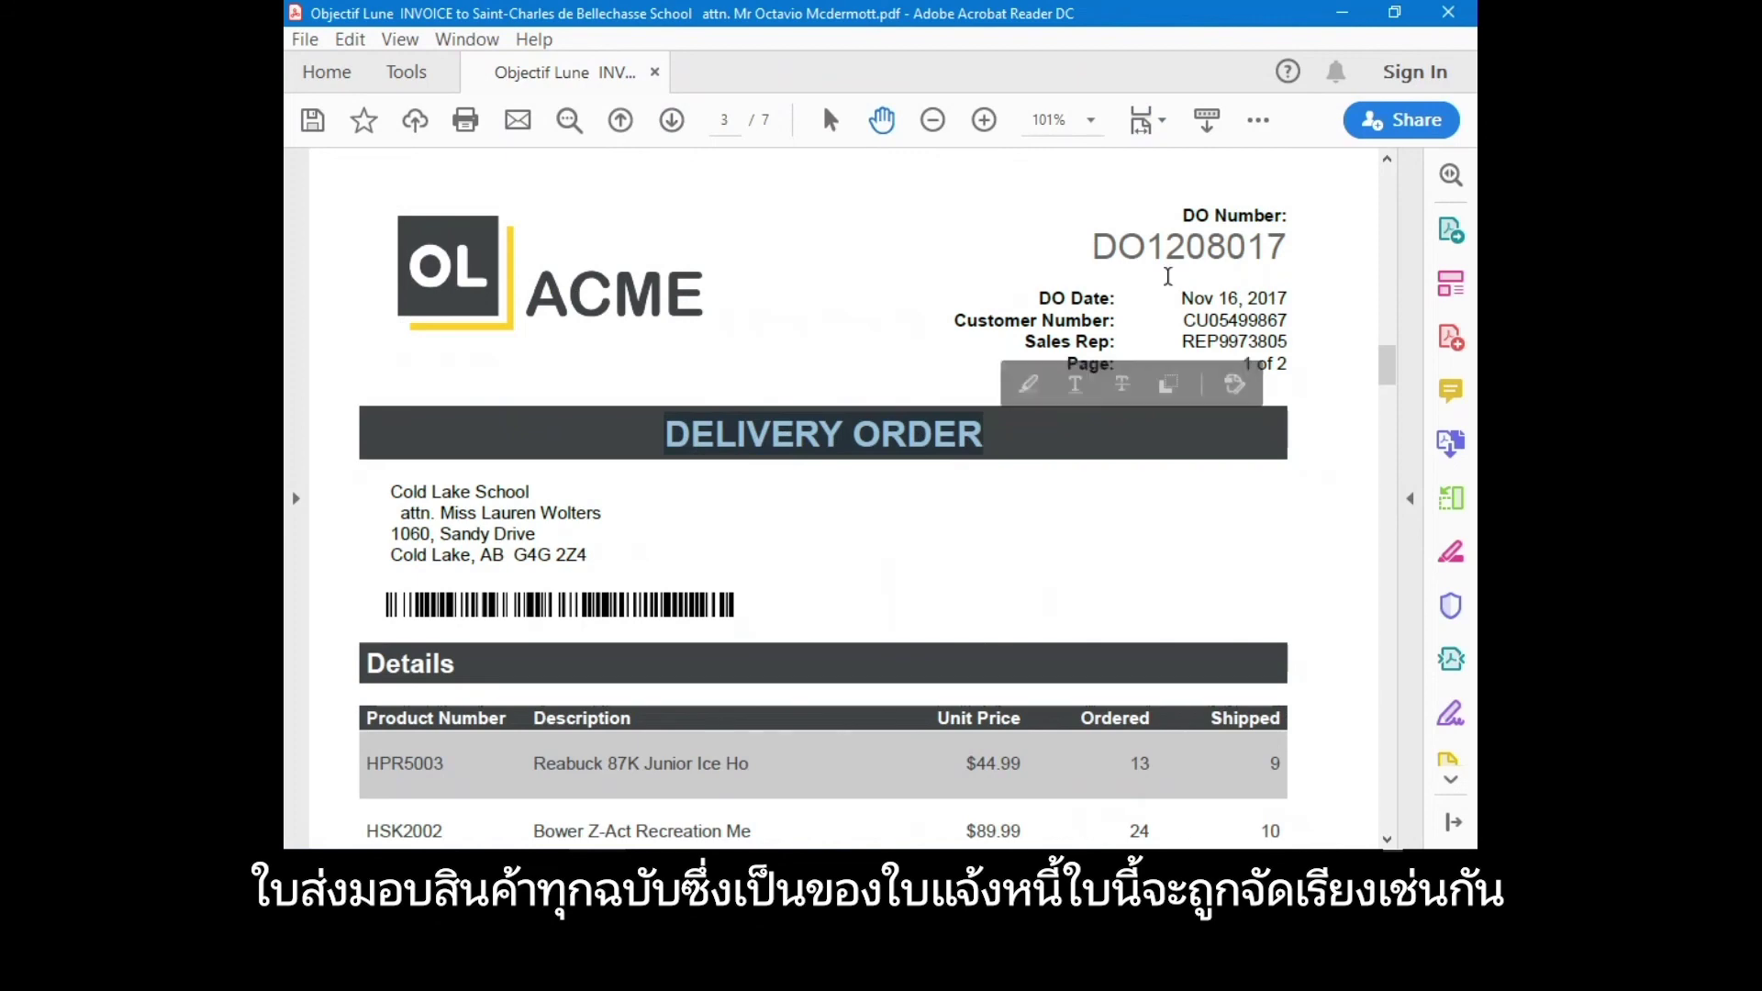
pyautogui.scroll(-3, 1111, 586)
pyautogui.scroll(-15, 1110, 585)
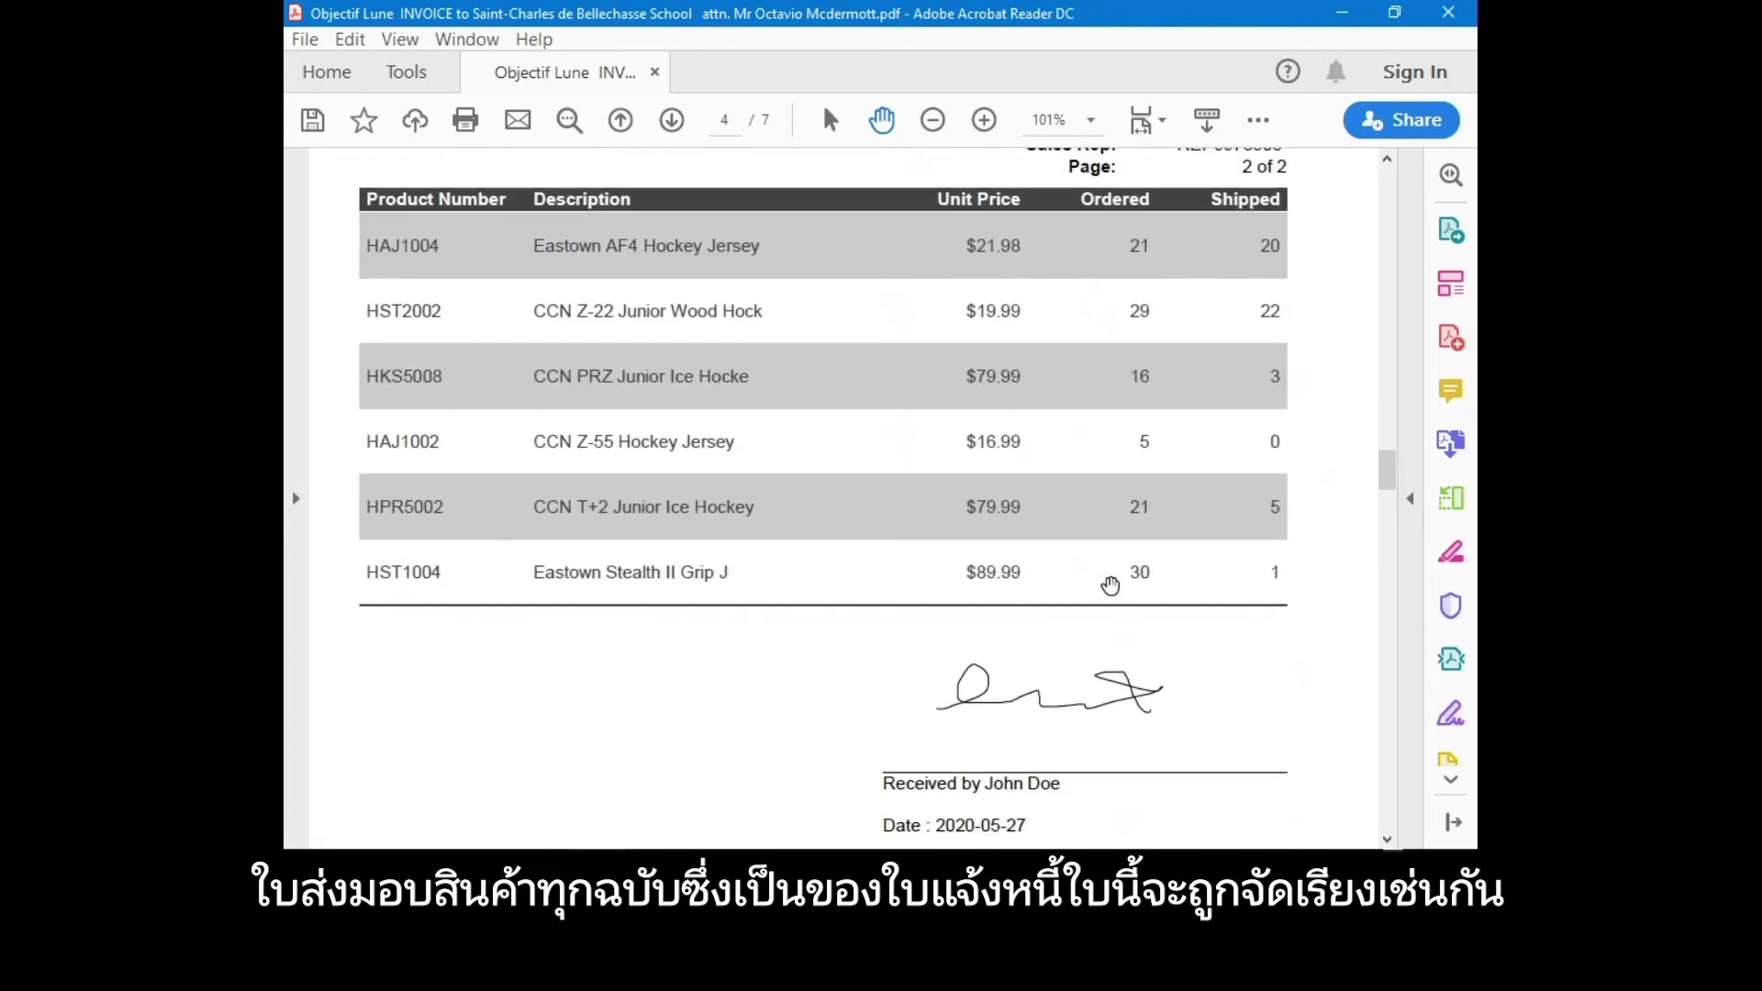
pyautogui.scroll(-1, 1019, 695)
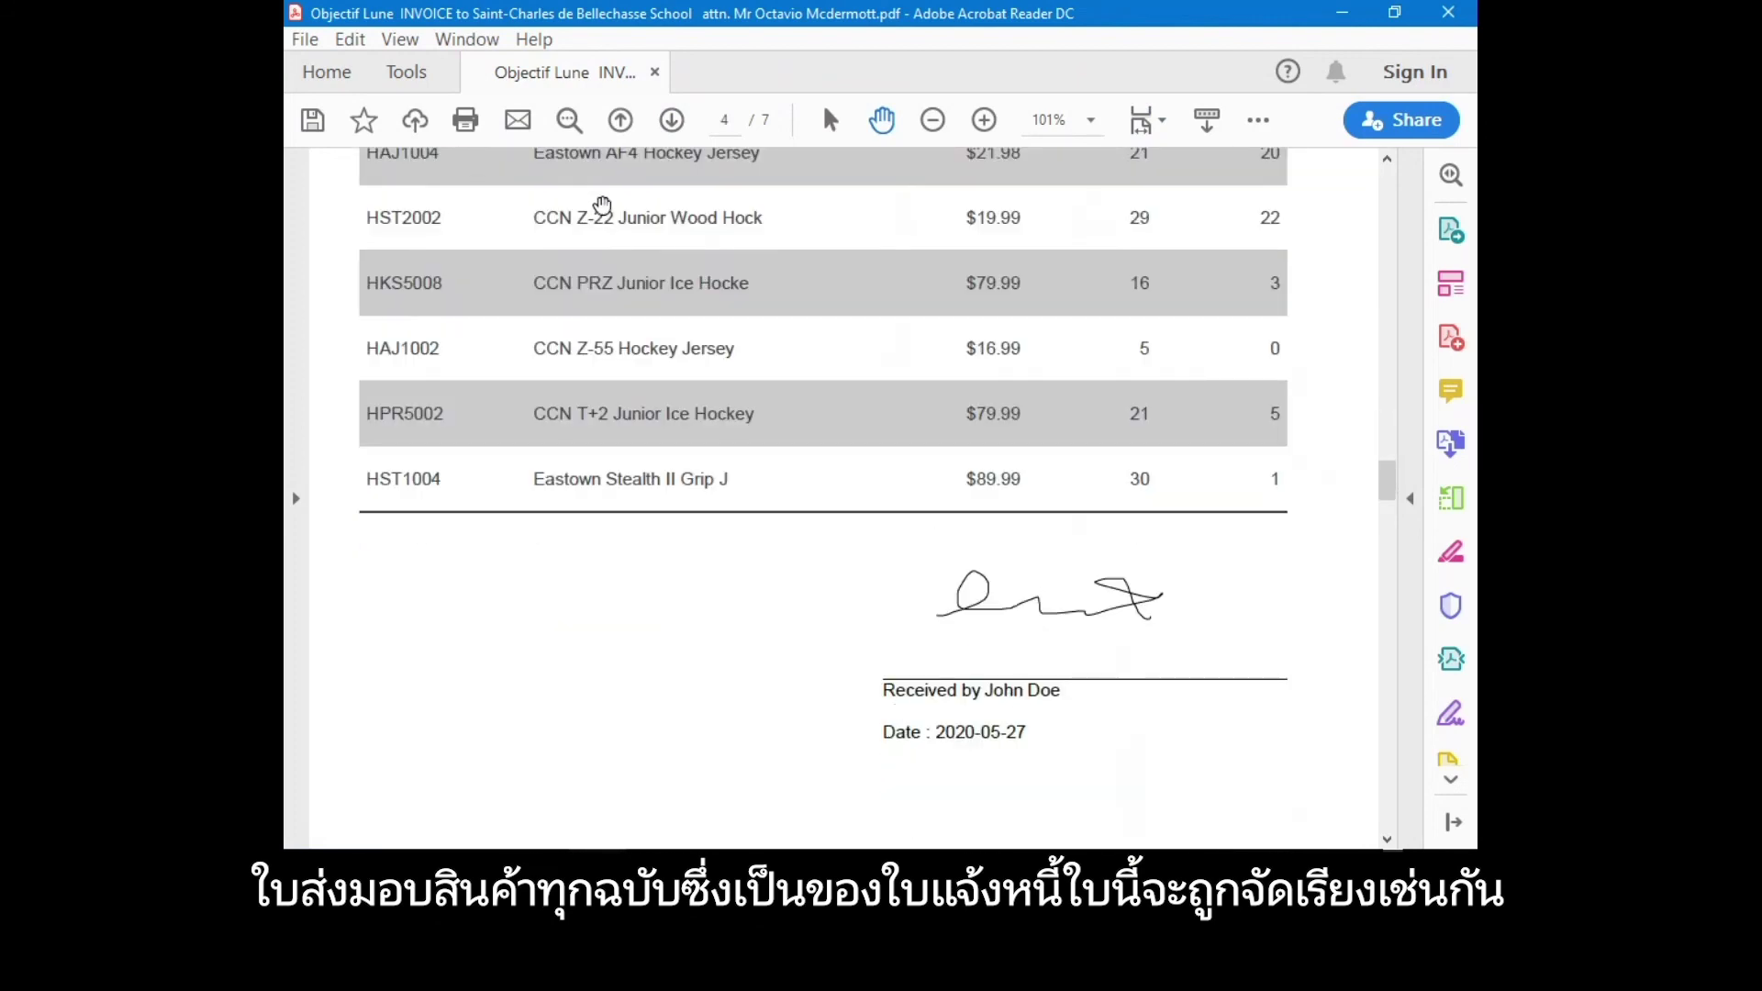
pyautogui.click(671, 120)
pyautogui.scroll(-2, 1050, 731)
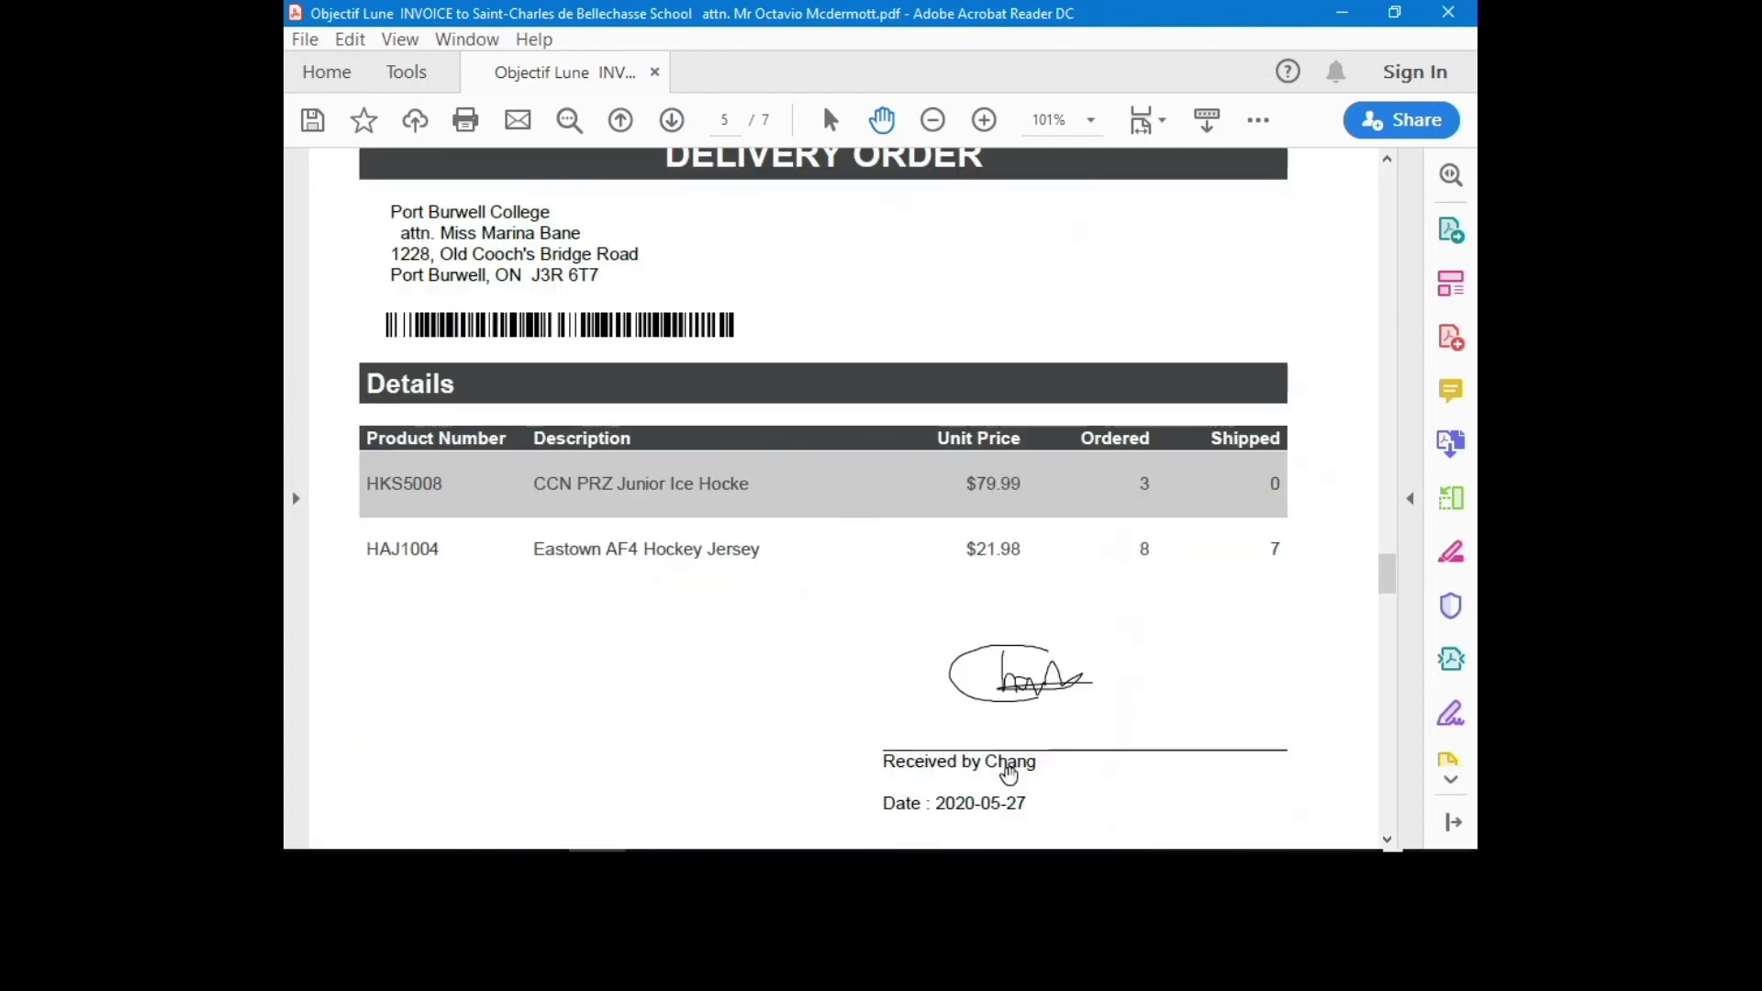
pyautogui.scroll(-1, 1010, 774)
pyautogui.click(672, 121)
pyautogui.click(672, 121)
pyautogui.scroll(-1, 1157, 479)
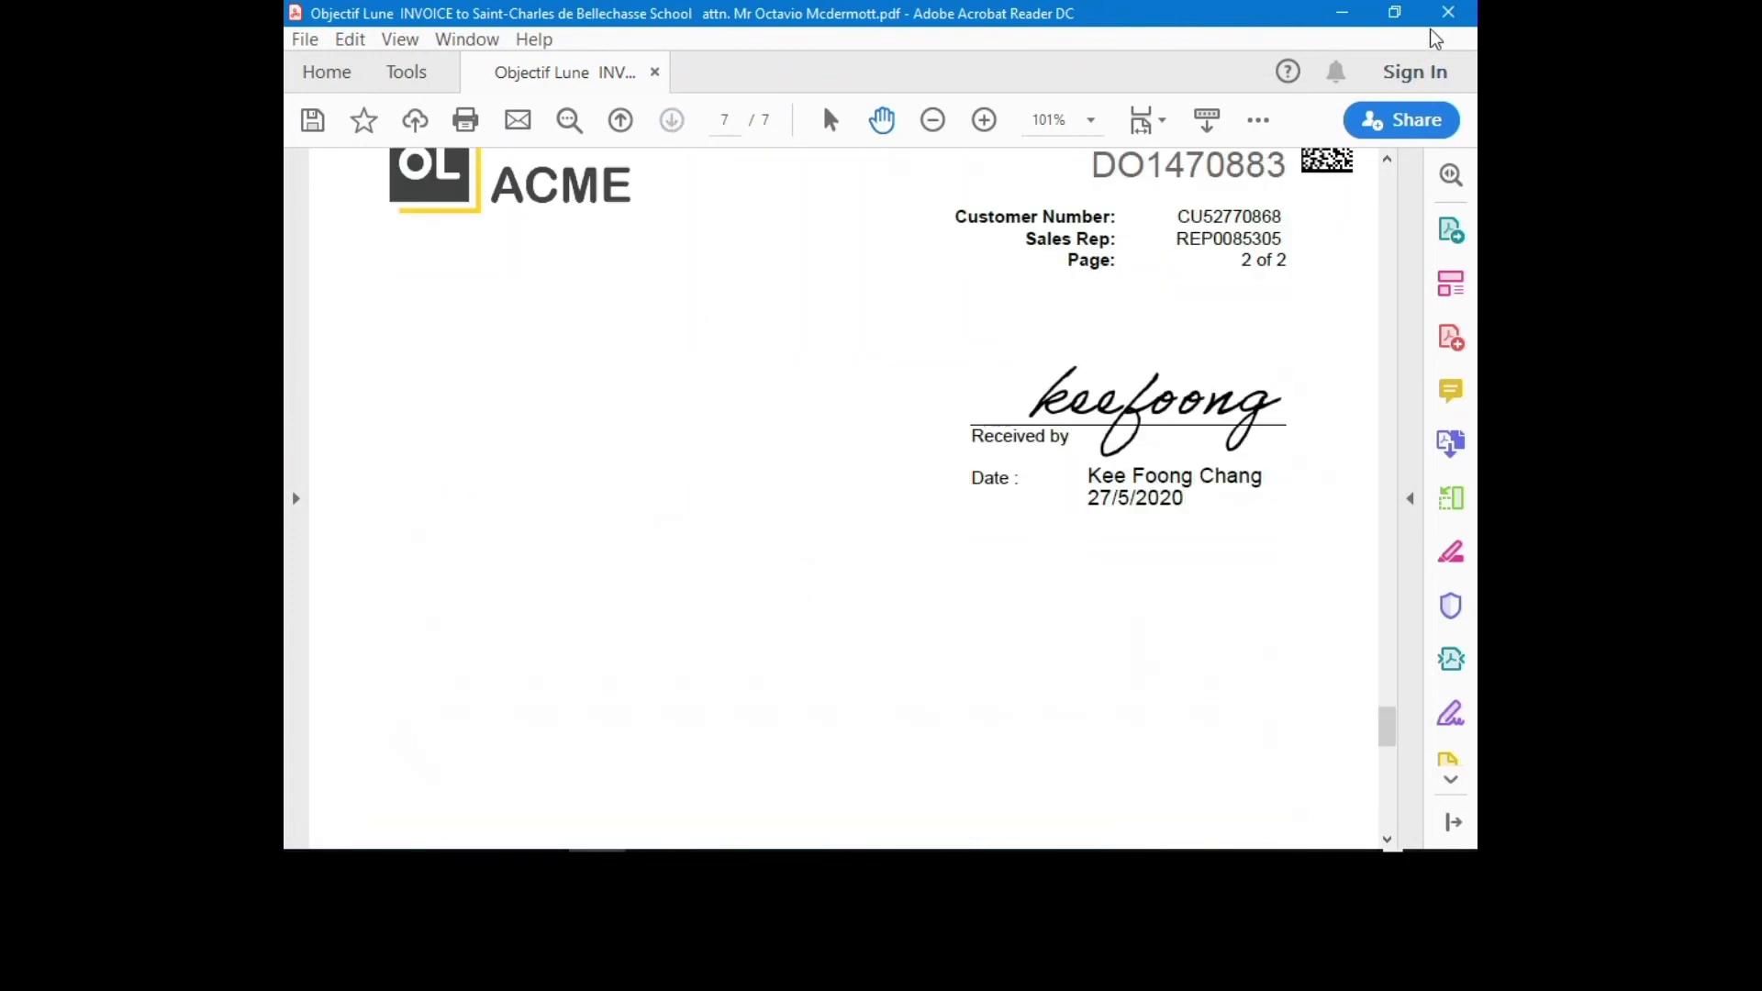
# Close the invoice PDF and the invoice email to return to the Invoices dashboard.
pyautogui.click(1448, 12)
pyautogui.scroll(-5, 1325, 534)
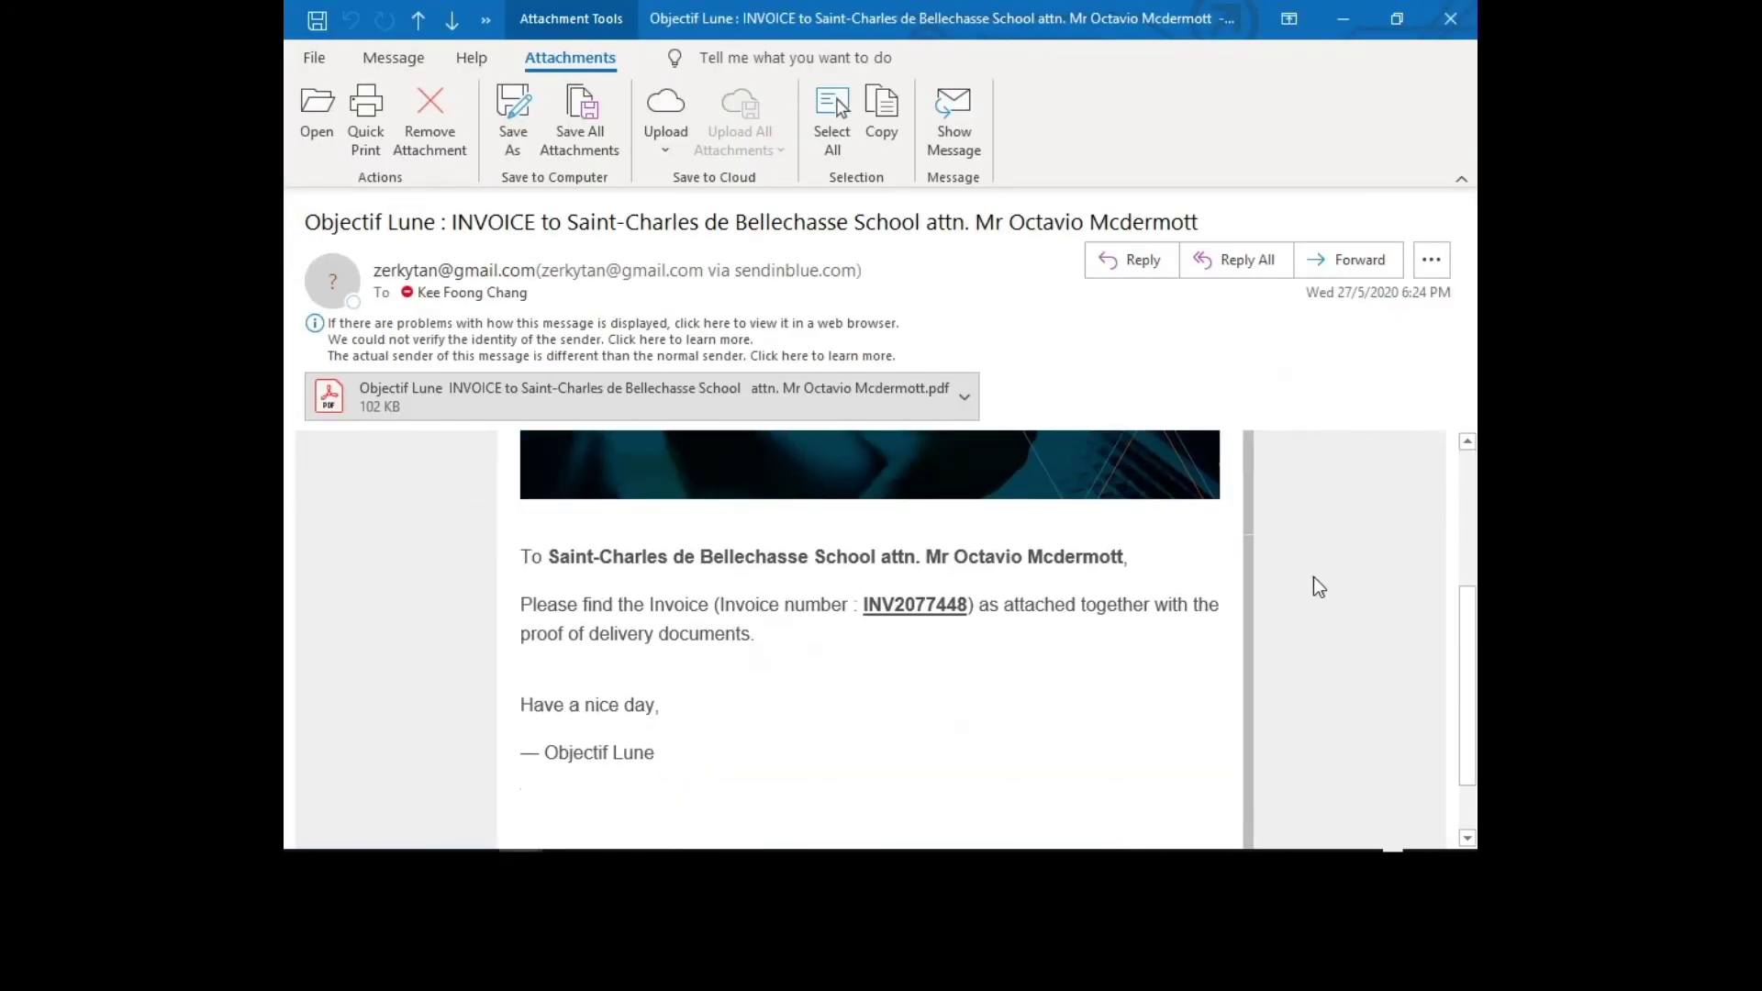
pyautogui.click(1451, 20)
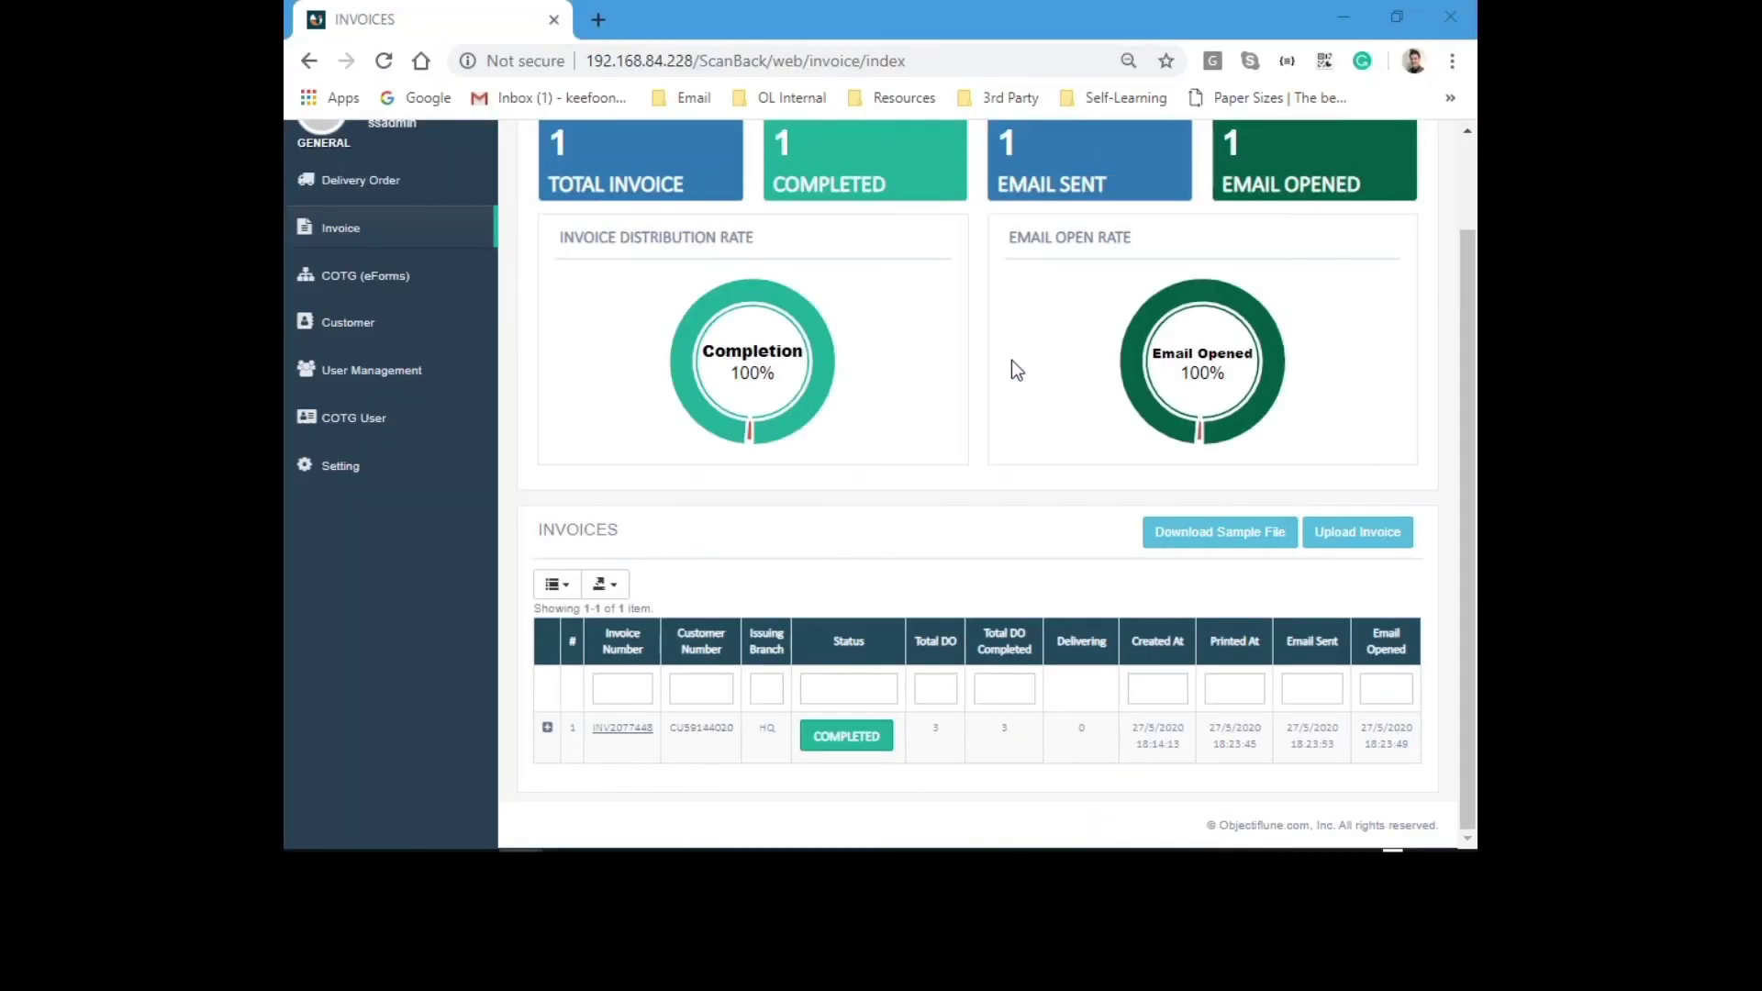